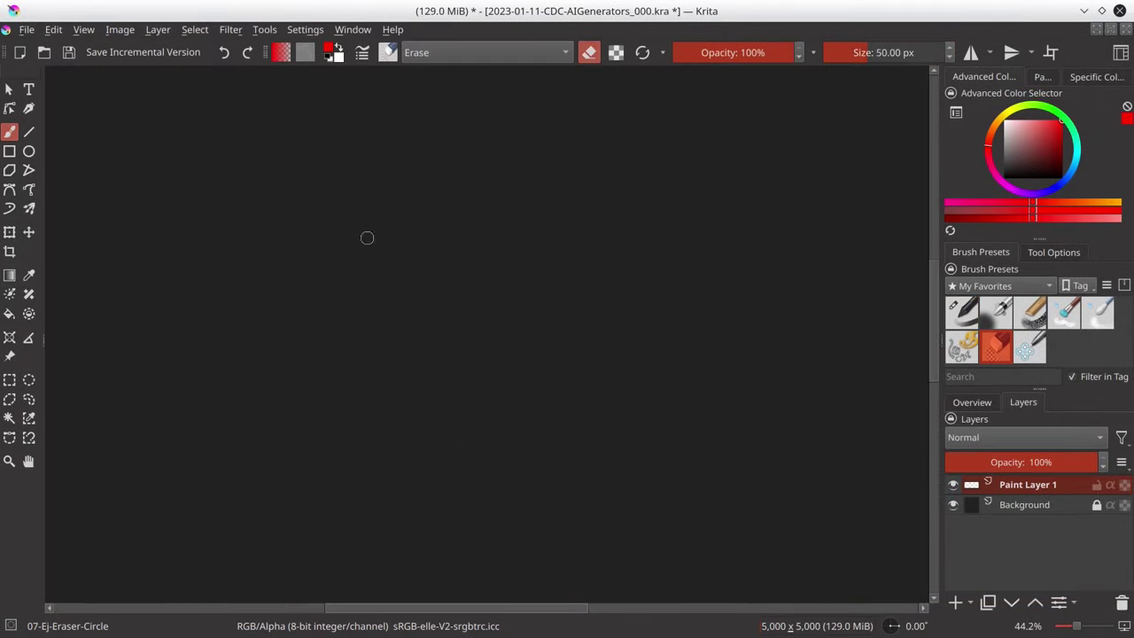
# - Sketch a curly-haired figure holding a long sword in red
pyautogui.moveTo(266, 133)
pyautogui.mouseDown()
pyautogui.moveTo(292, 155)
pyautogui.moveTo(323, 229)
pyautogui.moveTo(266, 199)
pyautogui.moveTo(310, 266)
pyautogui.mouseUp()
pyautogui.moveTo(197, 252); pyautogui.dragTo(355, 284)
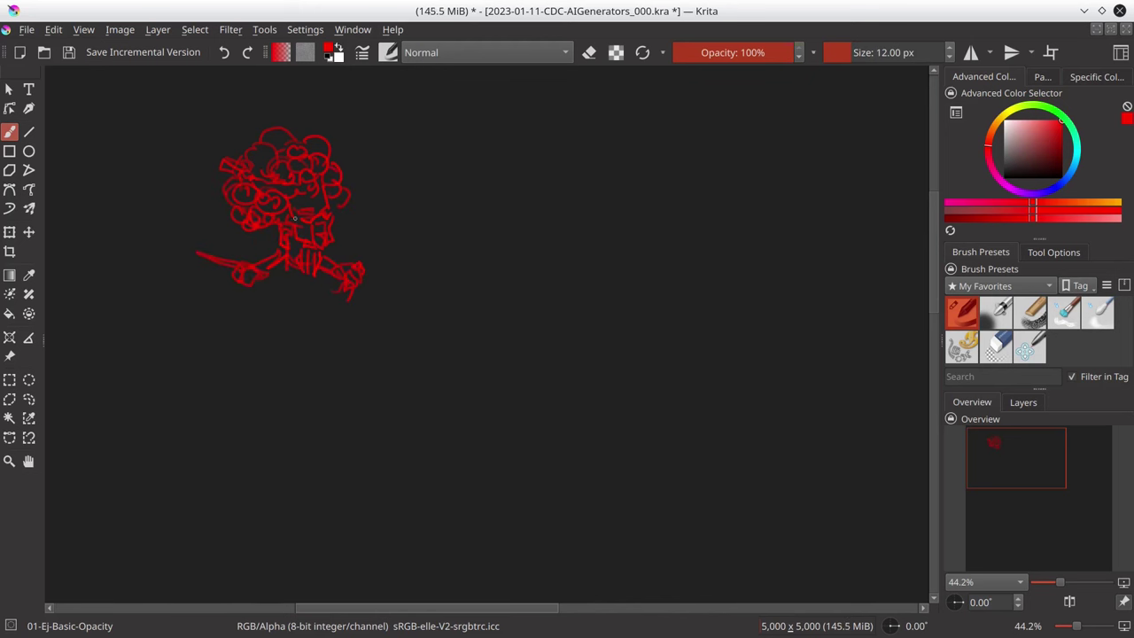
pyautogui.moveTo(248, 279); pyautogui.dragTo(349, 327)
pyautogui.moveTo(274, 319); pyautogui.dragTo(341, 350)
pyautogui.moveTo(230, 355)
pyautogui.mouseDown()
pyautogui.moveTo(310, 412)
pyautogui.moveTo(374, 416)
pyautogui.mouseUp()
pyautogui.moveTo(301, 460); pyautogui.dragTo(558, 266)
pyautogui.moveTo(372, 283); pyautogui.dragTo(390, 399)
pyautogui.moveTo(266, 425); pyautogui.dragTo(328, 488)
# - Zoom out and add more red leg and foot strokes to the figure
pyautogui.press('-')
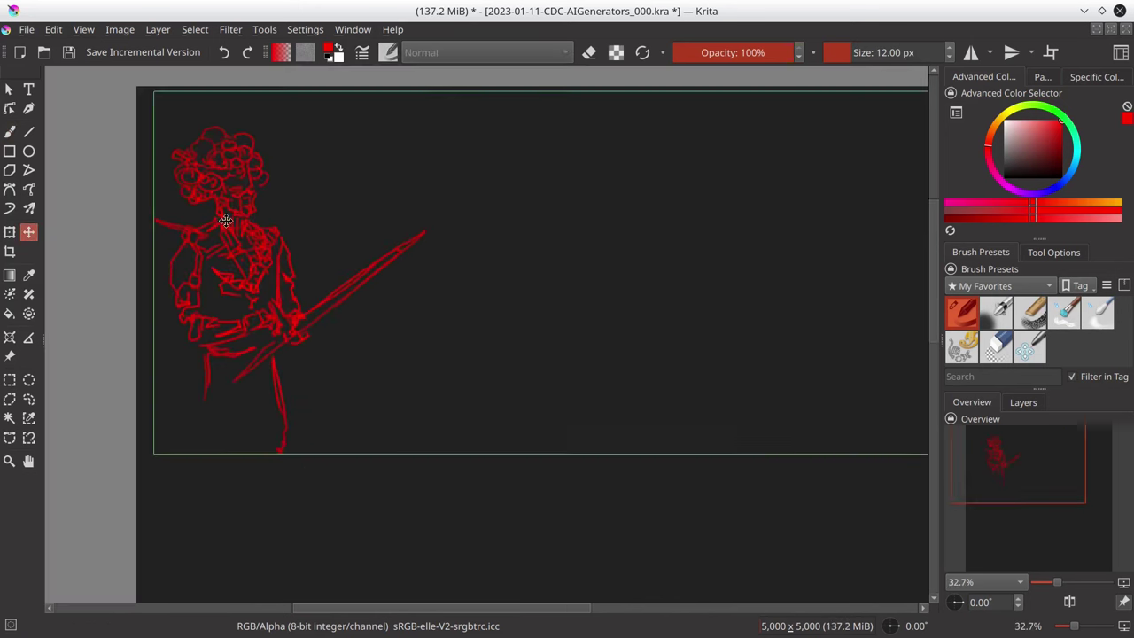
pyautogui.moveTo(252, 403); pyautogui.dragTo(266, 470)
pyautogui.moveTo(206, 395); pyautogui.dragTo(241, 450)
pyautogui.moveTo(205, 483); pyautogui.dragTo(218, 586)
pyautogui.moveTo(262, 520); pyautogui.dragTo(312, 571)
pyautogui.moveTo(265, 443); pyautogui.dragTo(298, 386)
pyautogui.moveTo(260, 425); pyautogui.dragTo(278, 574)
# - Mirror the canvas with M, then sketch a new head and a flower bouquet
pyautogui.press('m')
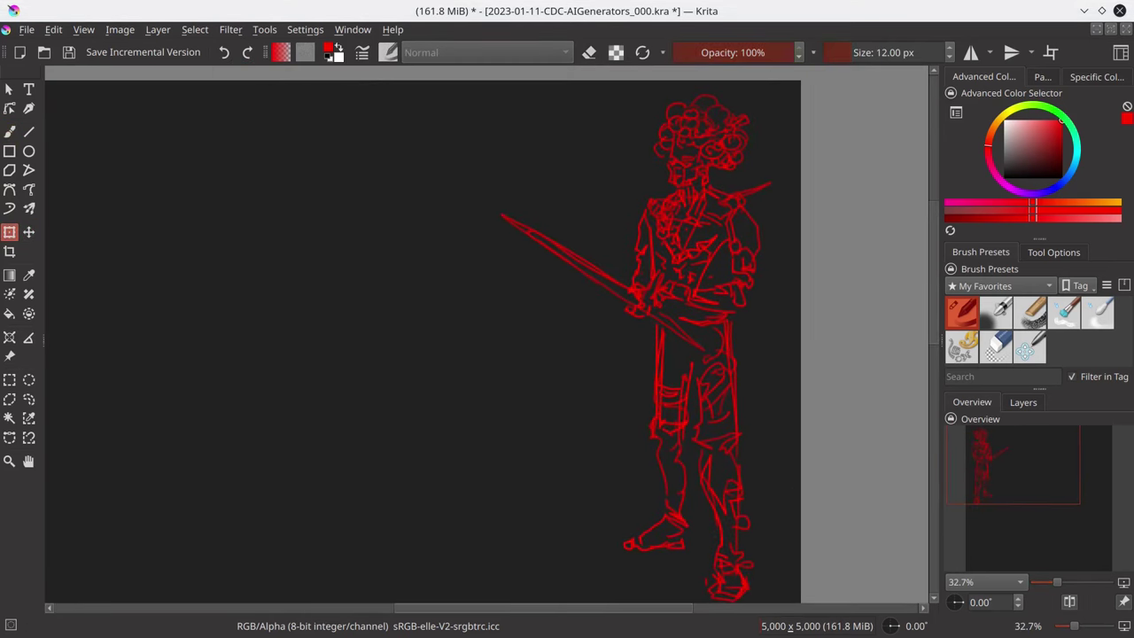
pyautogui.moveTo(408, 363); pyautogui.dragTo(376, 305)
pyautogui.moveTo(383, 265); pyautogui.dragTo(452, 266)
pyautogui.moveTo(496, 314)
pyautogui.mouseDown()
pyautogui.moveTo(425, 372)
pyautogui.moveTo(420, 443)
pyautogui.mouseUp()
pyautogui.moveTo(469, 383)
pyautogui.mouseDown()
pyautogui.moveTo(397, 389)
pyautogui.moveTo(538, 340)
pyautogui.mouseUp()
# - Sketch two flower-headed figures with stems above the bouquet
pyautogui.moveTo(310, 188); pyautogui.dragTo(319, 221)
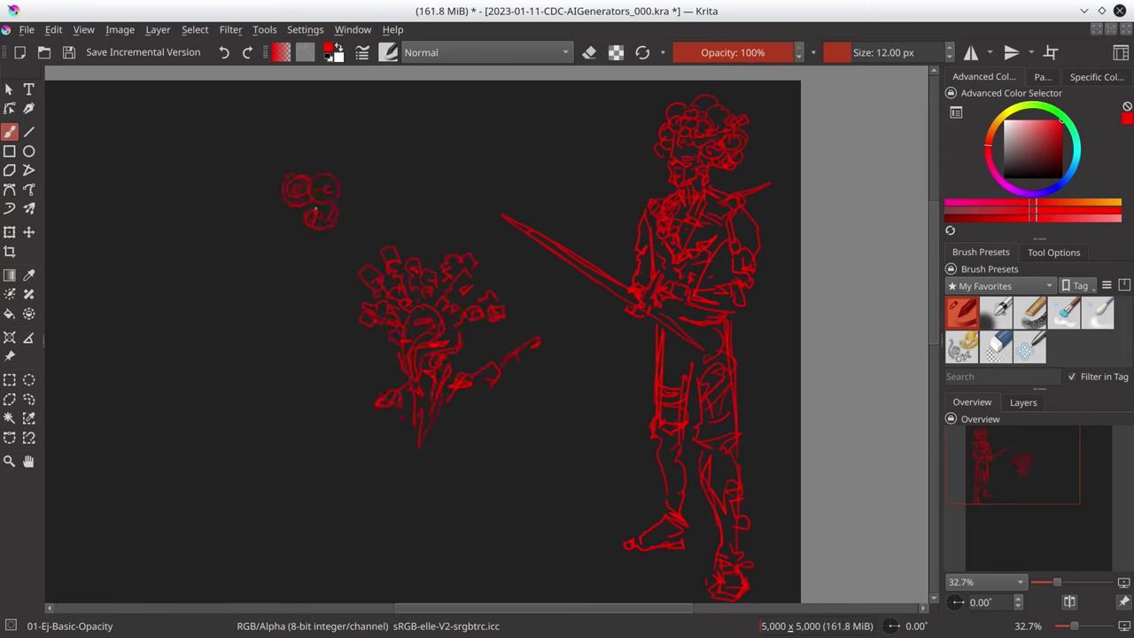
pyautogui.moveTo(328, 163); pyautogui.dragTo(394, 190)
pyautogui.moveTo(363, 142); pyautogui.dragTo(372, 248)
pyautogui.moveTo(390, 204)
pyautogui.mouseDown()
pyautogui.moveTo(346, 277)
pyautogui.moveTo(280, 294)
pyautogui.mouseUp()
pyautogui.moveTo(483, 228)
pyautogui.mouseDown()
pyautogui.moveTo(518, 142)
pyautogui.moveTo(485, 199)
pyautogui.mouseUp()
pyautogui.moveTo(488, 133)
pyautogui.mouseDown()
pyautogui.moveTo(457, 168)
pyautogui.moveTo(518, 120)
pyautogui.mouseUp()
pyautogui.moveTo(534, 188); pyautogui.dragTo(532, 205)
pyautogui.moveTo(502, 245); pyautogui.dragTo(522, 268)
pyautogui.moveTo(542, 124)
pyautogui.mouseDown()
pyautogui.moveTo(633, 140)
pyautogui.moveTo(567, 177)
pyautogui.moveTo(562, 213)
pyautogui.mouseUp()
# - Sketch a small sword study below and a few shapes at lower left
pyautogui.moveTo(485, 507); pyautogui.dragTo(540, 454)
pyautogui.moveTo(540, 447); pyautogui.dragTo(612, 395)
pyautogui.moveTo(533, 474); pyautogui.dragTo(514, 549)
pyautogui.moveTo(528, 501); pyautogui.dragTo(566, 514)
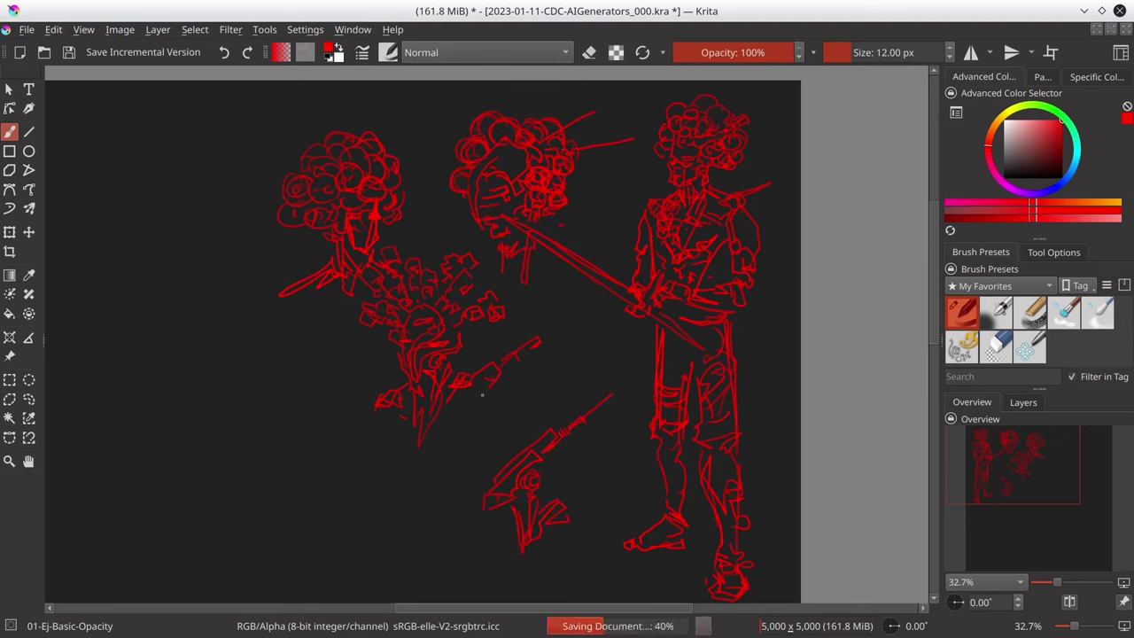
pyautogui.moveTo(525, 560); pyautogui.dragTo(599, 523)
pyautogui.moveTo(135, 353); pyautogui.dragTo(189, 342)
pyautogui.moveTo(206, 381); pyautogui.dragTo(257, 434)
pyautogui.moveTo(239, 346); pyautogui.dragTo(273, 416)
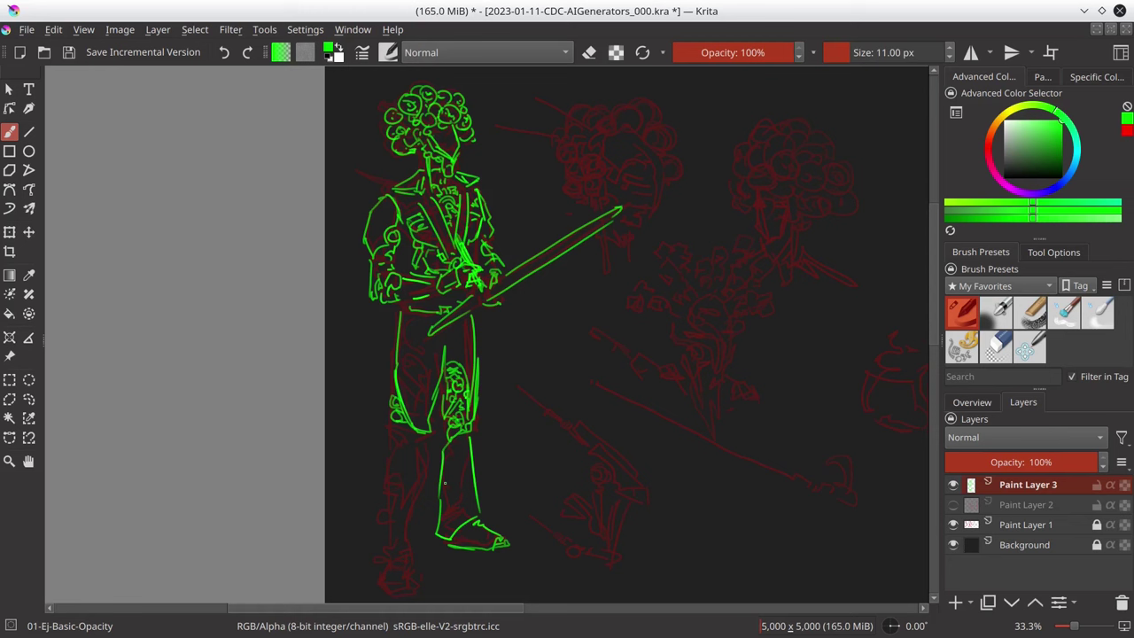
# - Save, then trace the swordsman's legs and feet in green
pyautogui.click(68, 52)
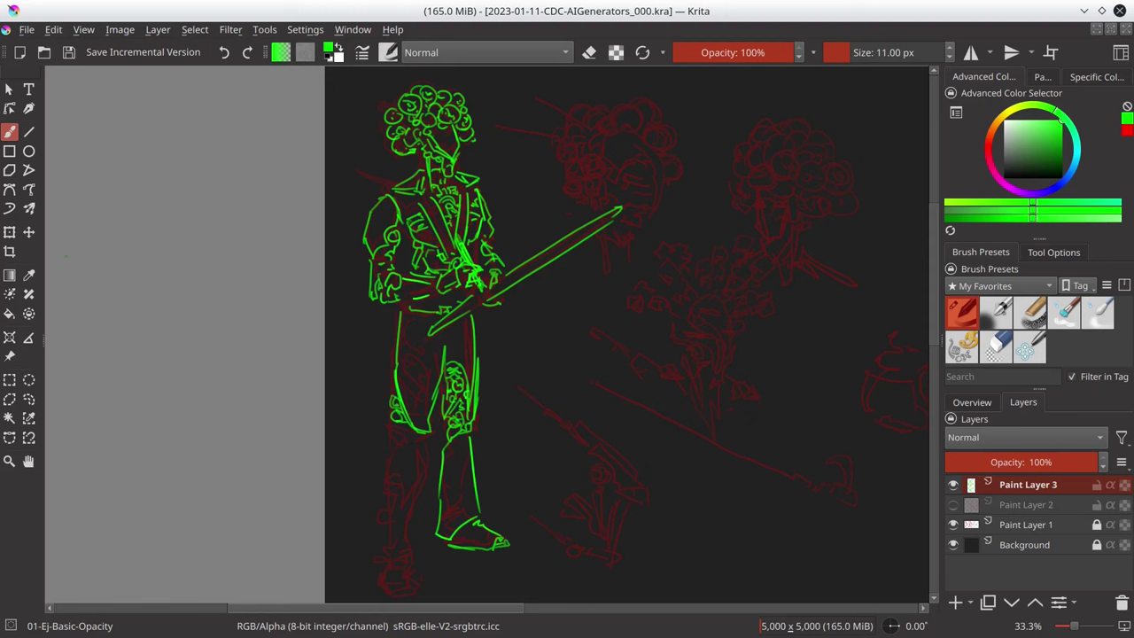
pyautogui.moveTo(389, 337)
pyautogui.mouseDown()
pyautogui.moveTo(381, 567)
pyautogui.moveTo(412, 580)
pyautogui.mouseUp()
pyautogui.scroll(-1, 567, 355)
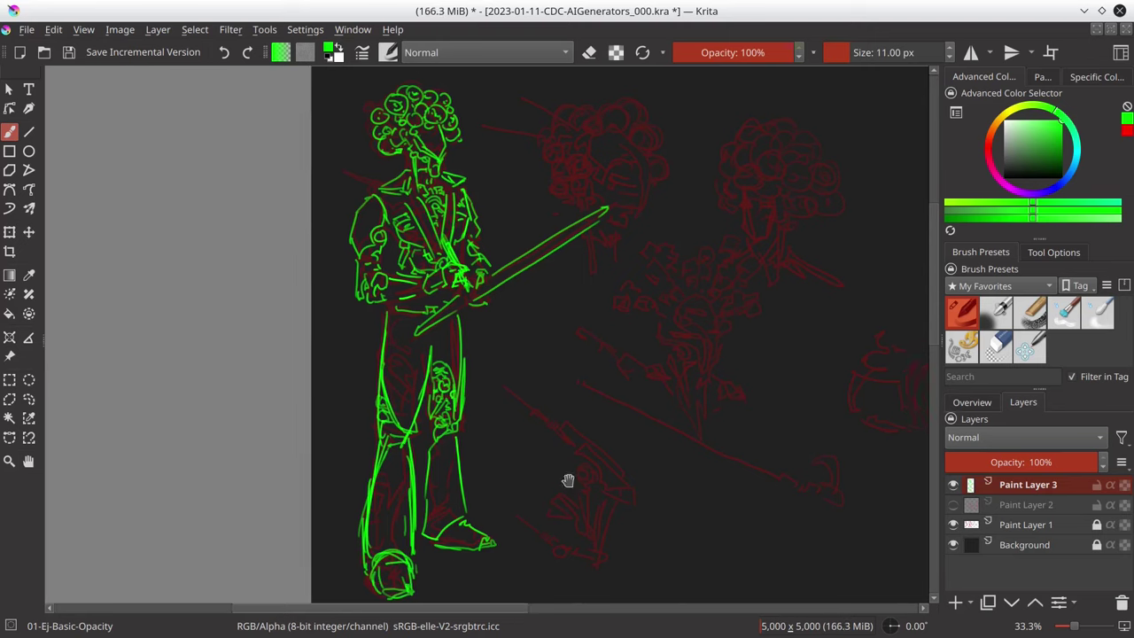
# - Show Paint Layer 2, duplicate the red sketch layer, and hide the original Paint Layer 1
pyautogui.click(952, 504)
pyautogui.click(1027, 504)
pyautogui.click(1072, 463)
pyautogui.click(1026, 524)
pyautogui.hotkey('ctrl', 'j')
pyautogui.click(952, 544)
pyautogui.click(9, 398)
# - Lasso the swordsman, delete every sketch outside it, and duplicate the cleaned layer
pyautogui.moveTo(341, 142); pyautogui.dragTo(332, 134)
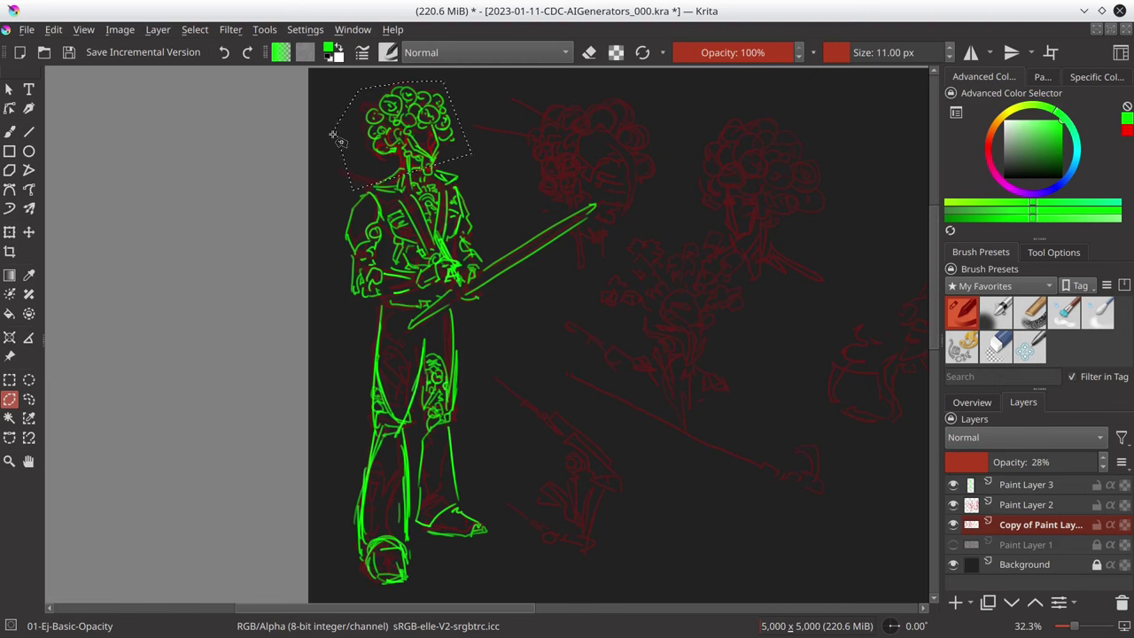
pyautogui.moveTo(335, 138); pyautogui.dragTo(337, 141)
pyautogui.hotkey('ctrl', 'shift', 'i')
pyautogui.press('Delete')
pyautogui.hotkey('ctrl', 'shift', 'a')
pyautogui.hotkey('ctrl', 'j')
pyautogui.click(952, 524)
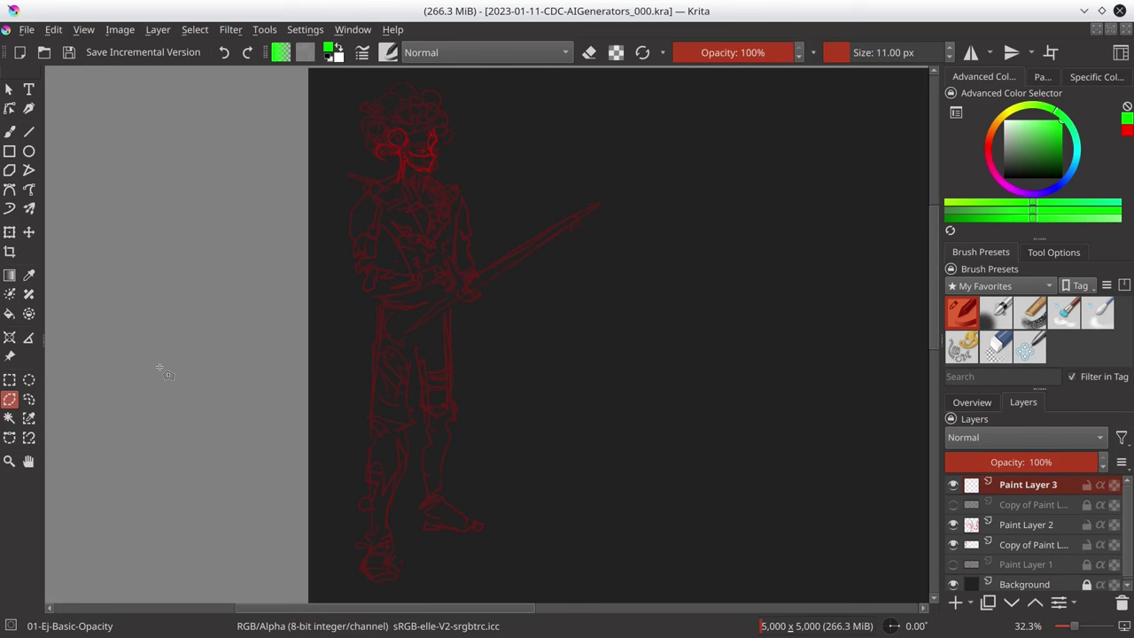
# - Redraw the hair, collar and tunic lines in green, saving along the way
pyautogui.press('b')
pyautogui.moveTo(399, 128)
pyautogui.mouseDown()
pyautogui.moveTo(434, 89)
pyautogui.moveTo(372, 132)
pyautogui.moveTo(443, 163)
pyautogui.mouseUp()
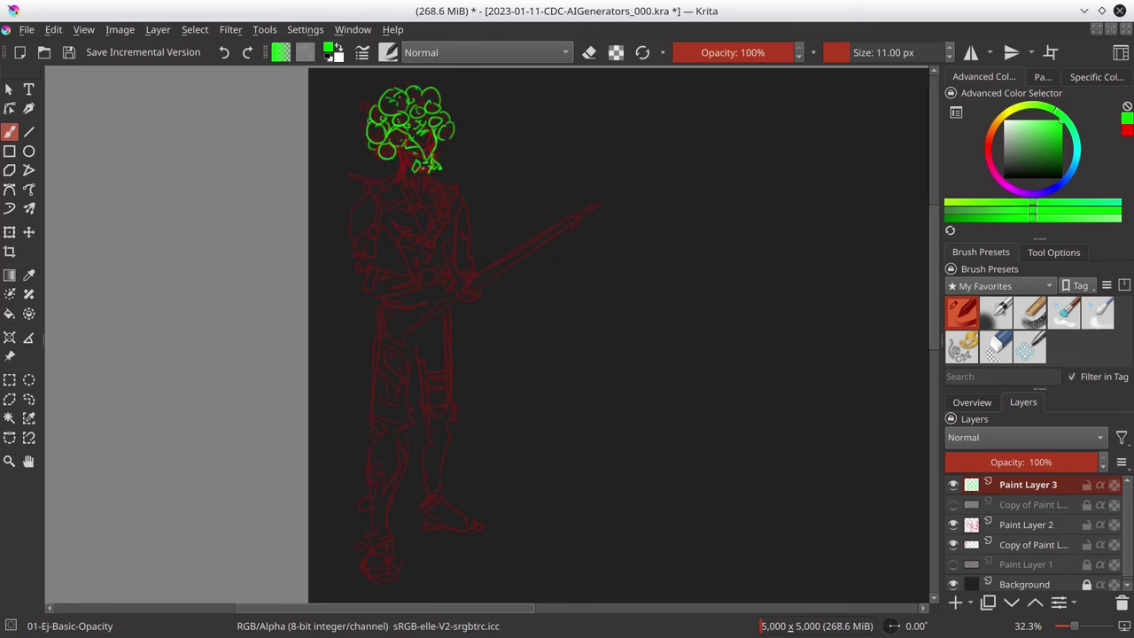
pyautogui.hotkey('ctrl', 's')
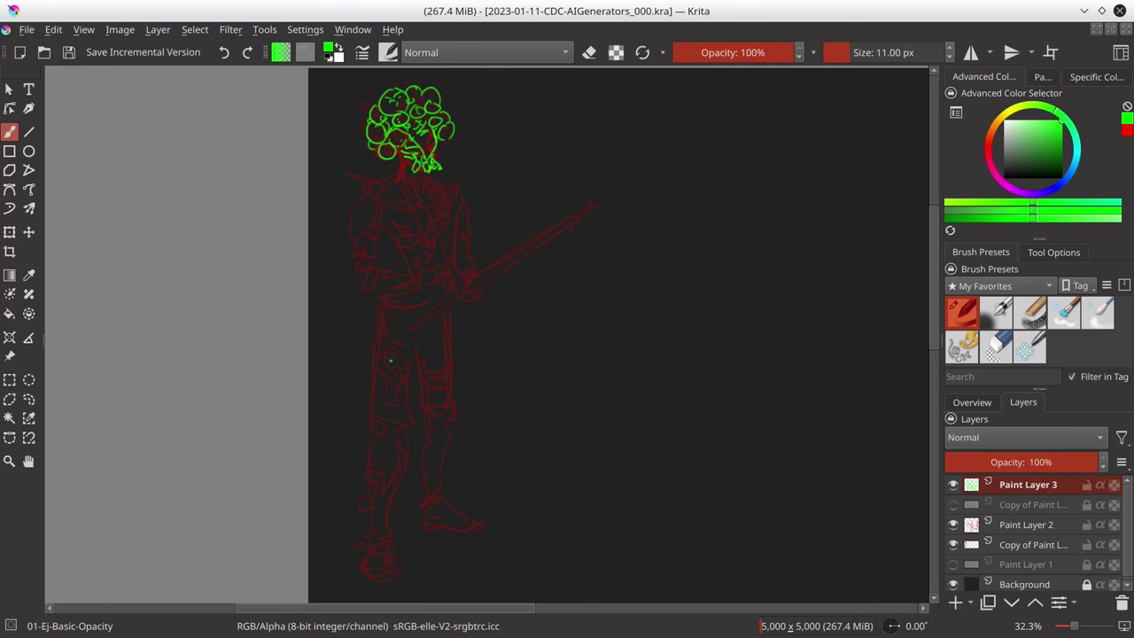
pyautogui.moveTo(372, 188); pyautogui.dragTo(438, 249)
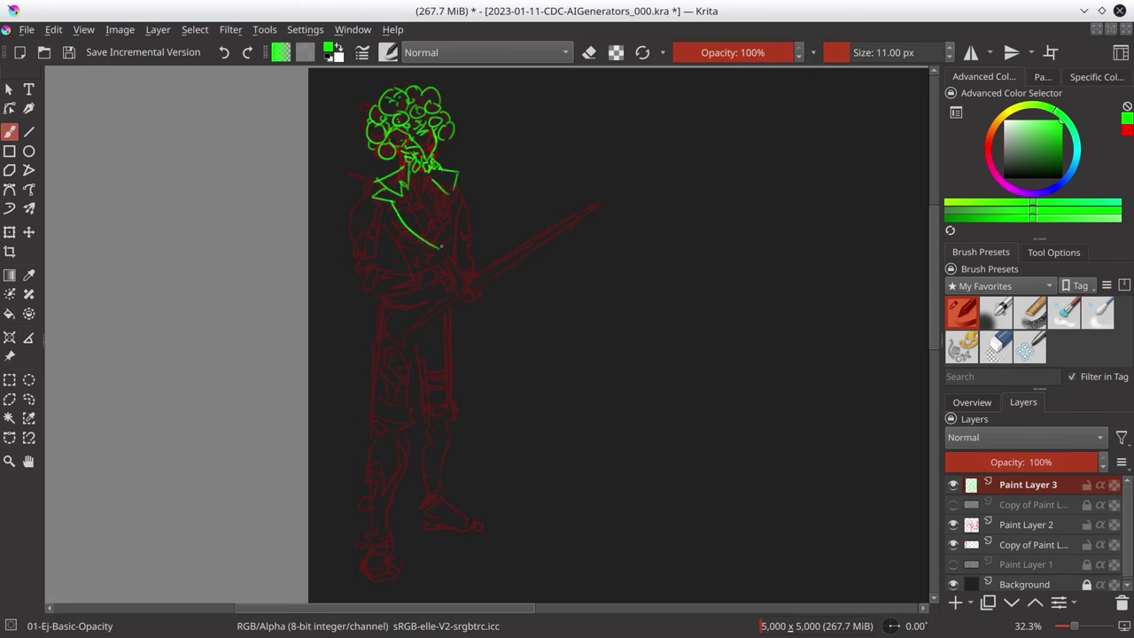
pyautogui.moveTo(416, 204); pyautogui.dragTo(456, 235)
pyautogui.moveTo(424, 177); pyautogui.dragTo(434, 213)
pyautogui.hotkey('ctrl', 's')
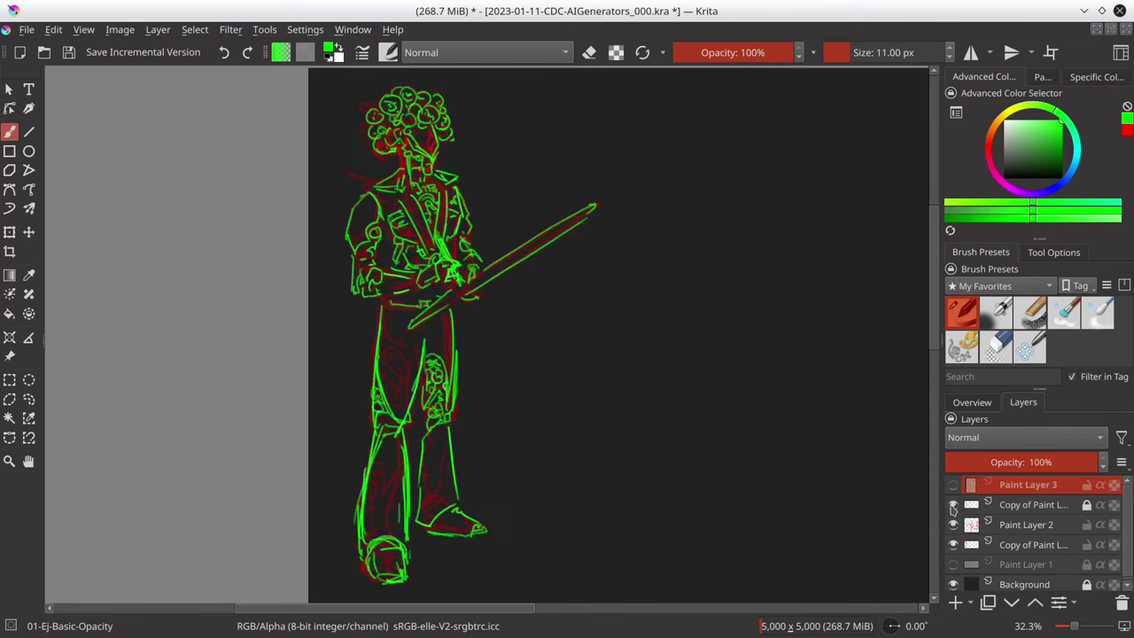
# - Hide Paint Layer 3, clear the selection, and select Paint Layer 2
pyautogui.click(953, 486)
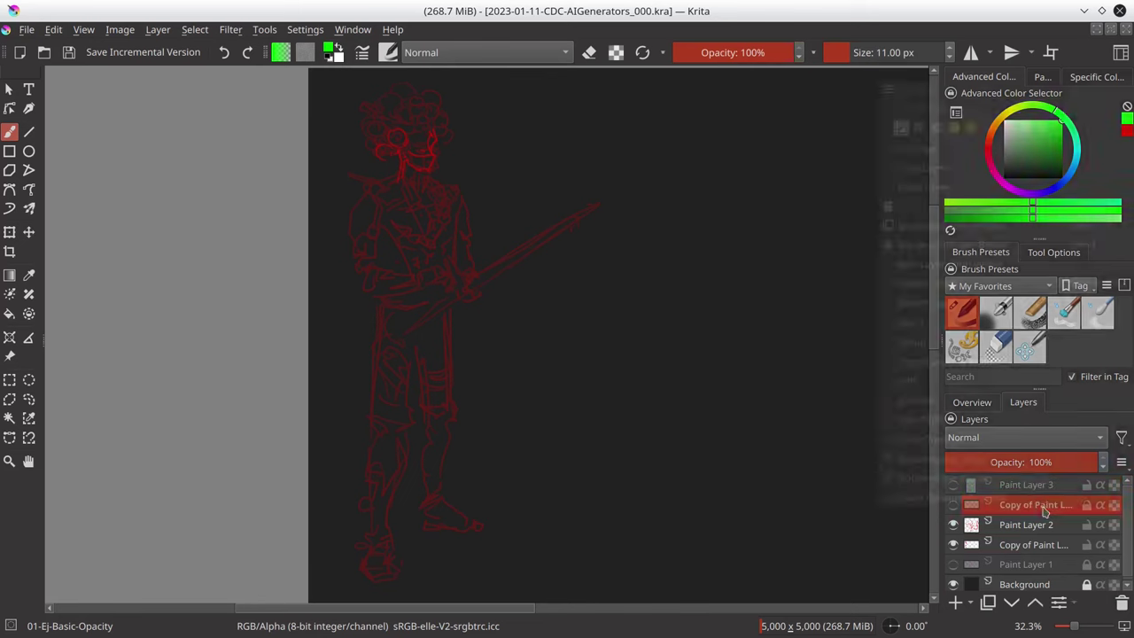
pyautogui.hotkey('ctrl', 'shift', 'a')
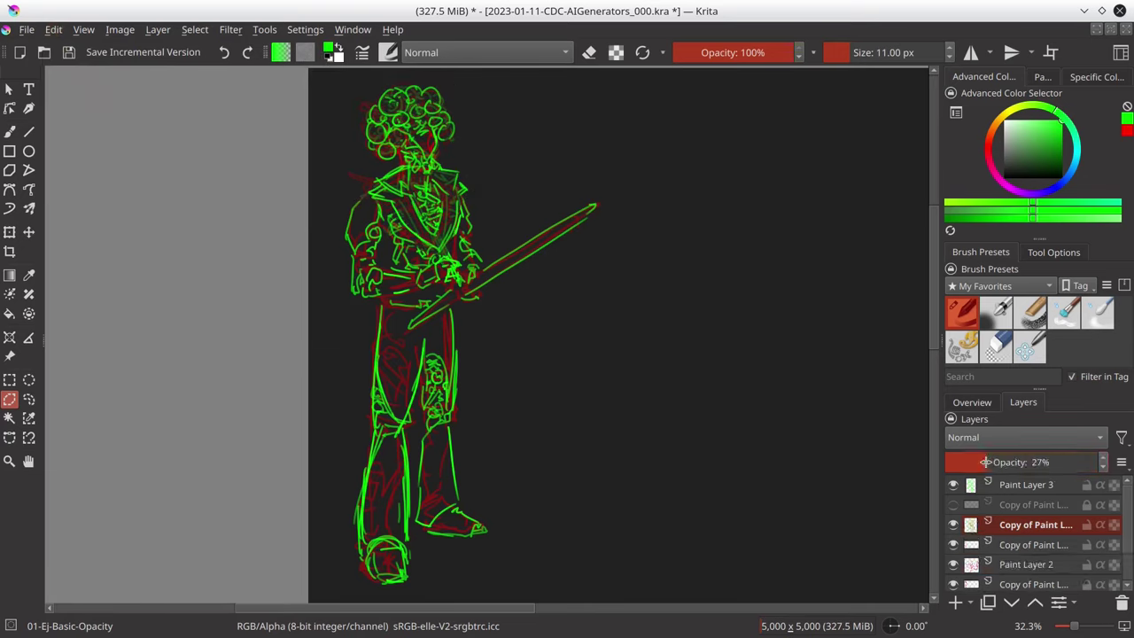
pyautogui.keyDown('shift'); pyautogui.click(1028, 549); pyautogui.keyUp('shift')
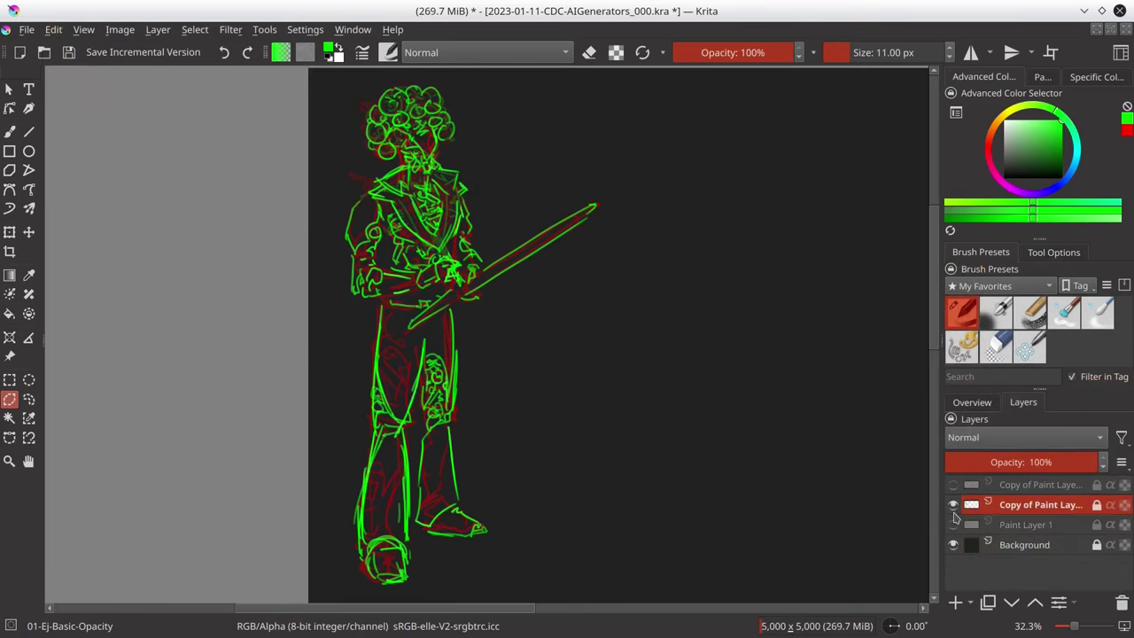
pyautogui.click(1025, 527)
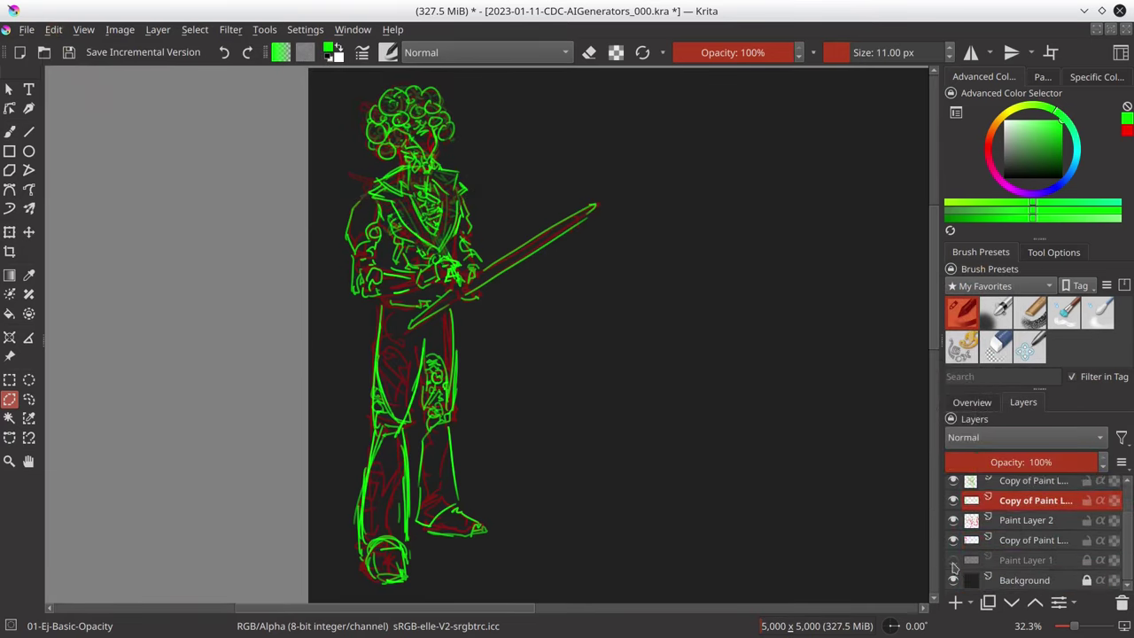
# - Draw a blue easel with upright legs, top, crossbar and frame bars
pyautogui.click(9, 231)
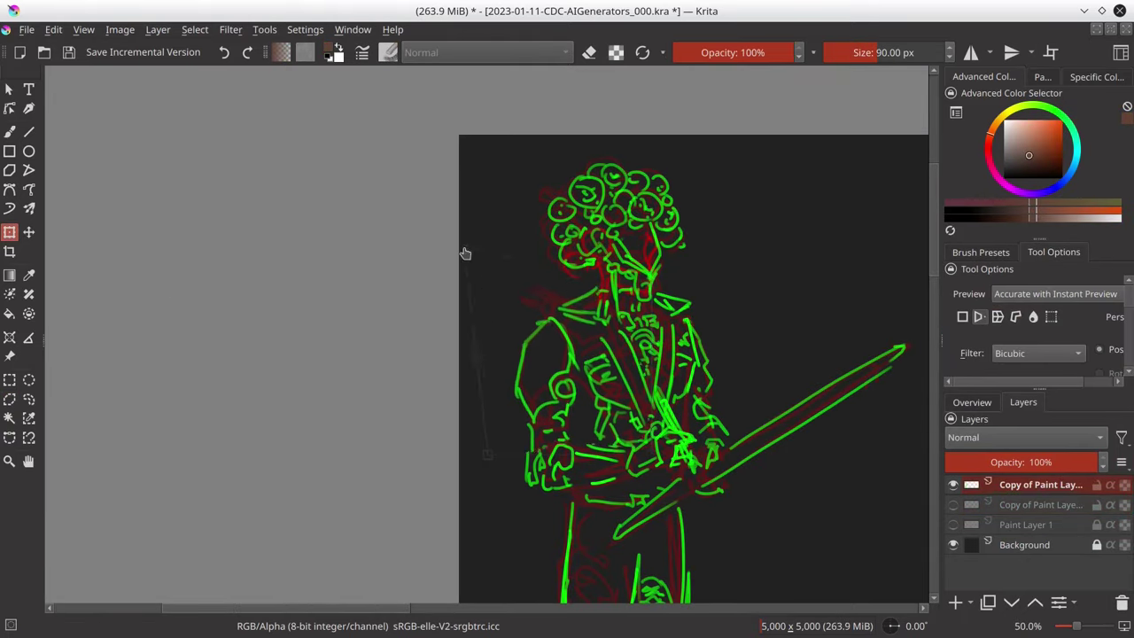
pyautogui.press('-')
pyautogui.press('-')
pyautogui.press('-')
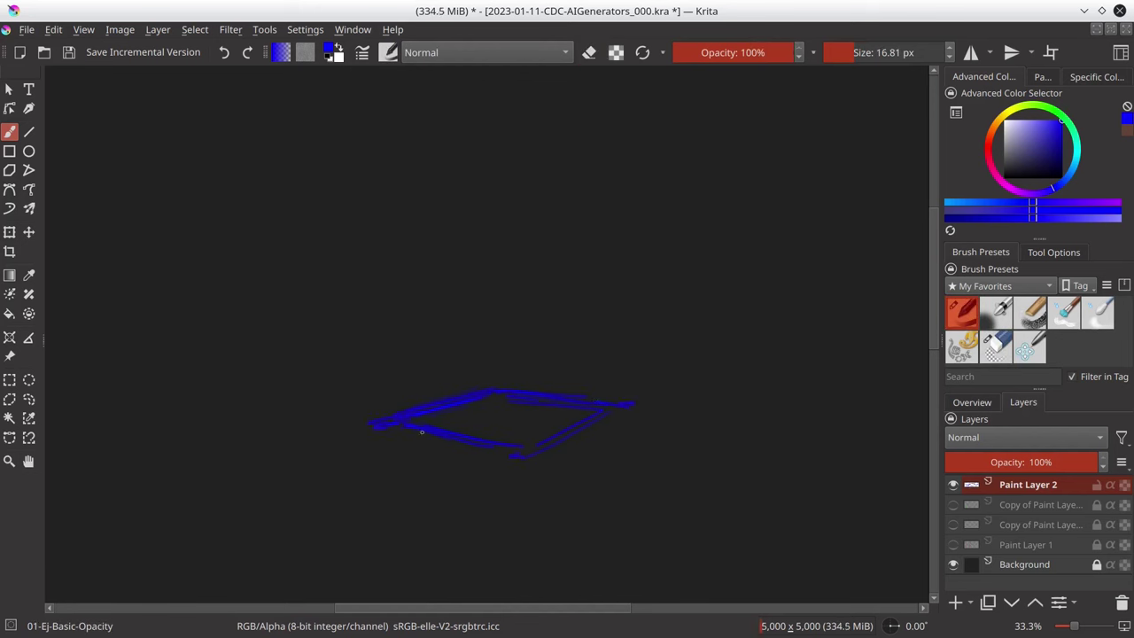
pyautogui.moveTo(529, 310); pyautogui.dragTo(524, 467)
pyautogui.moveTo(395, 306); pyautogui.dragTo(388, 423)
pyautogui.moveTo(391, 186); pyautogui.dragTo(523, 301)
pyautogui.moveTo(380, 344); pyautogui.dragTo(515, 346)
# - Flip, scale and place the easel beside the green swordsman
pyautogui.press('-')
pyautogui.press('-')
pyautogui.hotkey('ctrl', 't')
pyautogui.press('m')
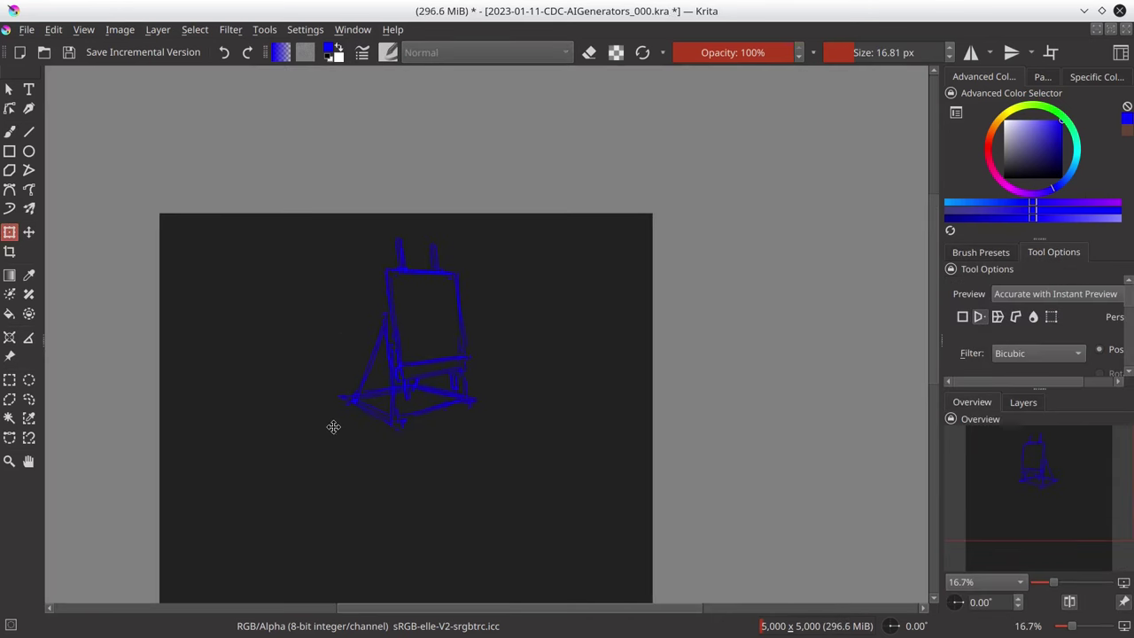
pyautogui.hotkey('ctrl', 's')
pyautogui.click(953, 504)
pyautogui.moveTo(506, 473)
pyautogui.mouseDown()
pyautogui.moveTo(473, 423)
pyautogui.moveTo(506, 418)
pyautogui.mouseUp()
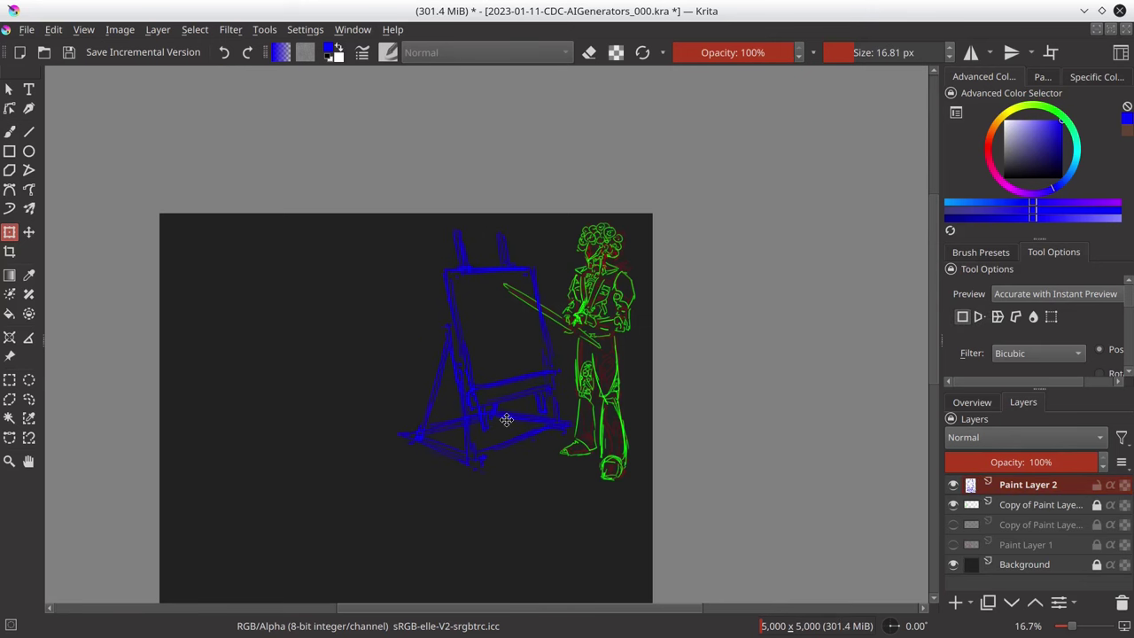
pyautogui.press('Return')
# - Combine the easel and swordsman into a new layer and save
pyautogui.press('b')
pyautogui.rightClick(1028, 485)
pyautogui.click(974, 470)
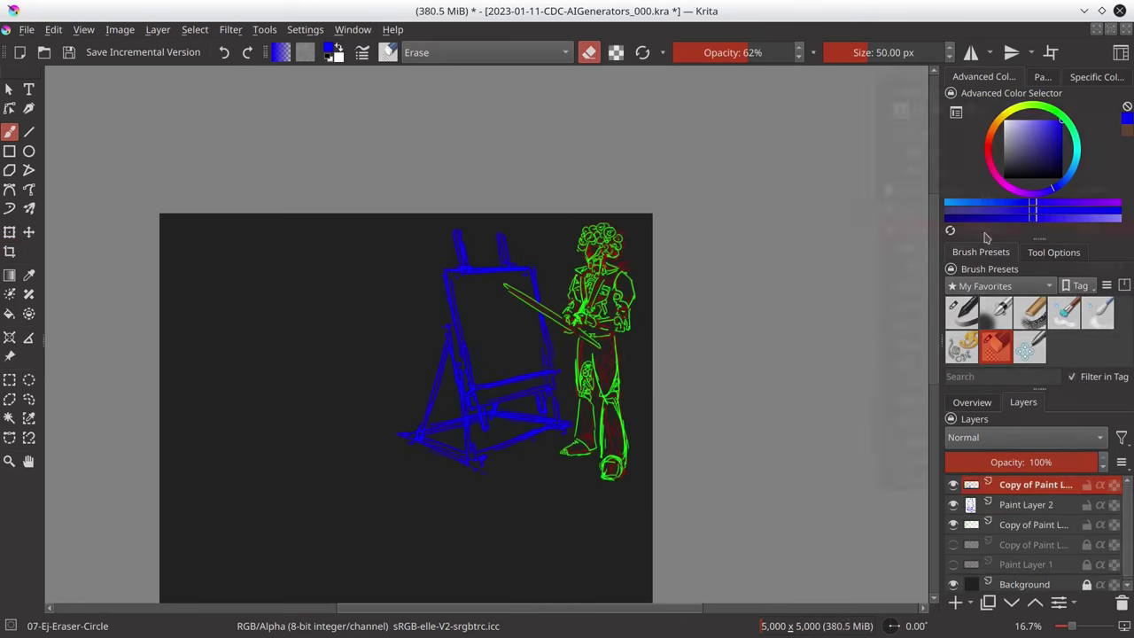
pyautogui.hotkey('ctrl', 's')
# - Copy the combined drawing into a new document and position it there
pyautogui.hotkey('ctrl', 'n')
pyautogui.press('Return')
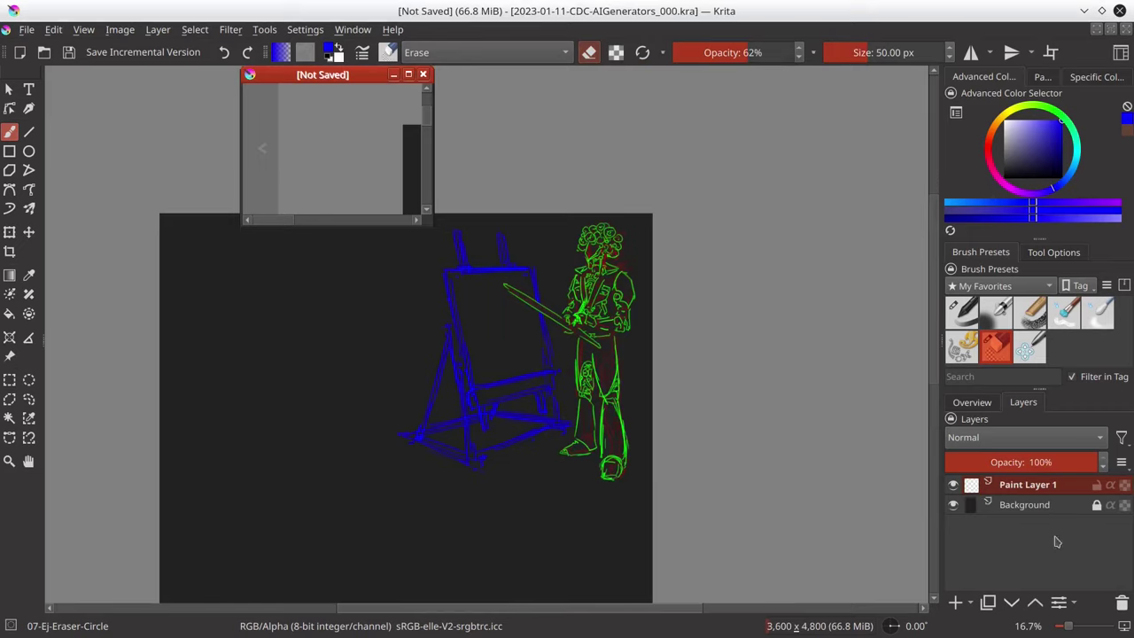
pyautogui.click(214, 74)
pyautogui.click(157, 30)
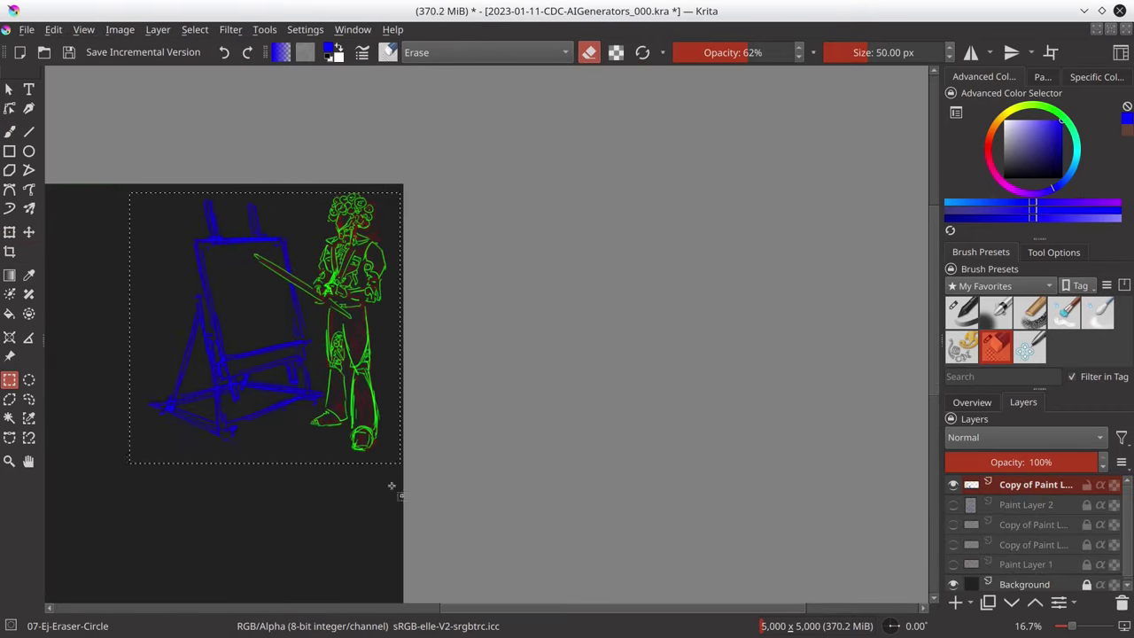
pyautogui.hotkey('ctrl', 'c')
pyautogui.hotkey('ctrl', 'Tab')
pyautogui.hotkey('ctrl', 'v')
pyautogui.hotkey('ctrl', 't')
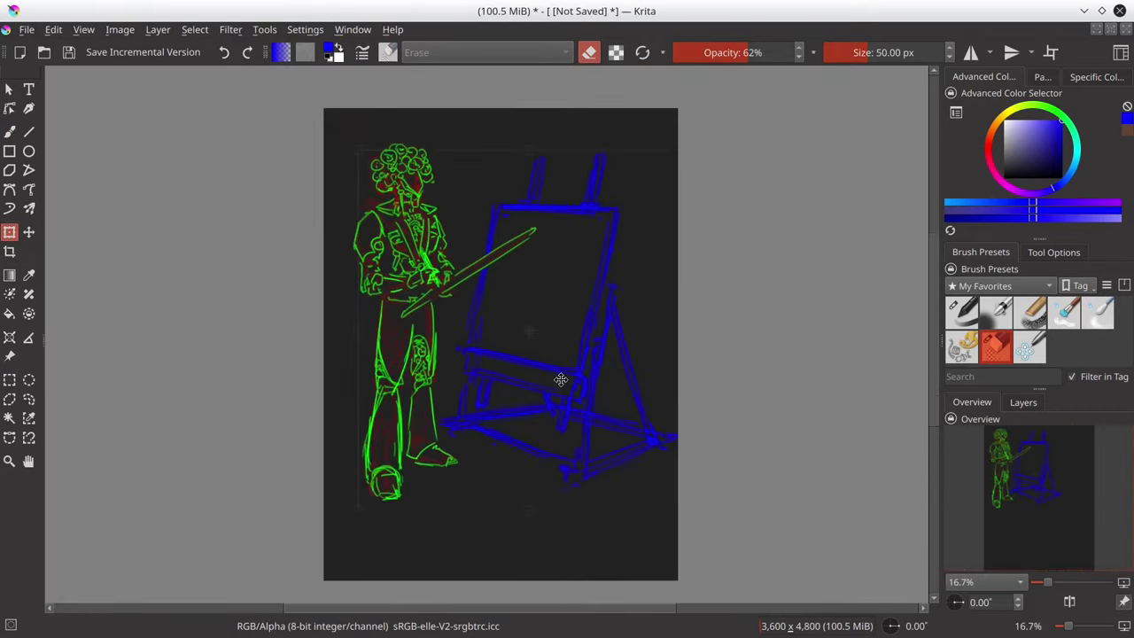
pyautogui.moveTo(562, 379)
pyautogui.mouseDown()
pyautogui.moveTo(709, 522)
pyautogui.moveTo(747, 544)
pyautogui.mouseUp()
# - Outline the easel with a polygonal selection and save the new document under a new name
pyautogui.press('Return')
pyautogui.click(9, 399)
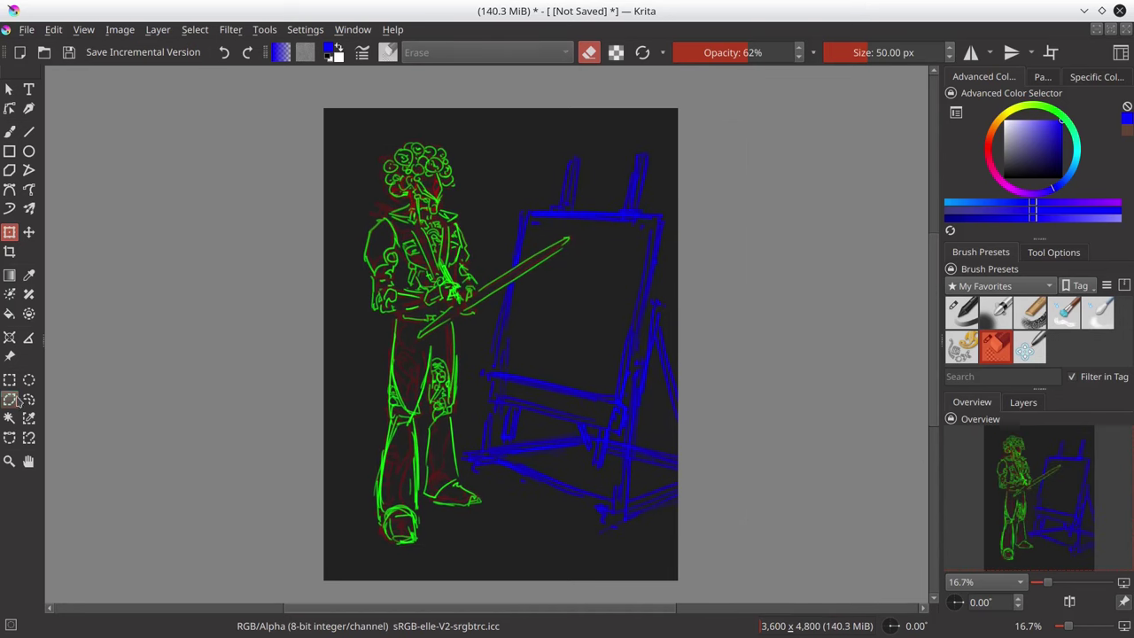
pyautogui.click(529, 127)
pyautogui.click(482, 196)
pyautogui.click(487, 266)
pyautogui.hotkey('ctrl', 's')
pyautogui.press('Return')
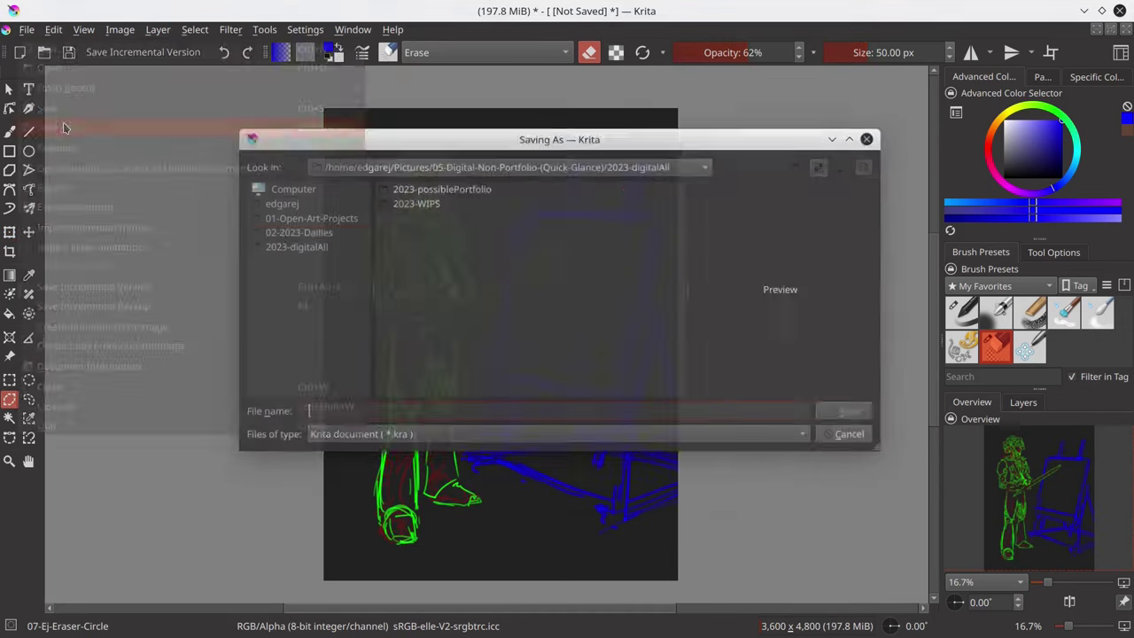
pyautogui.click(850, 432)
# - Move the selected easel further left and pick the circular eraser brush
pyautogui.click(10, 232)
pyautogui.moveTo(612, 372); pyautogui.dragTo(547, 327)
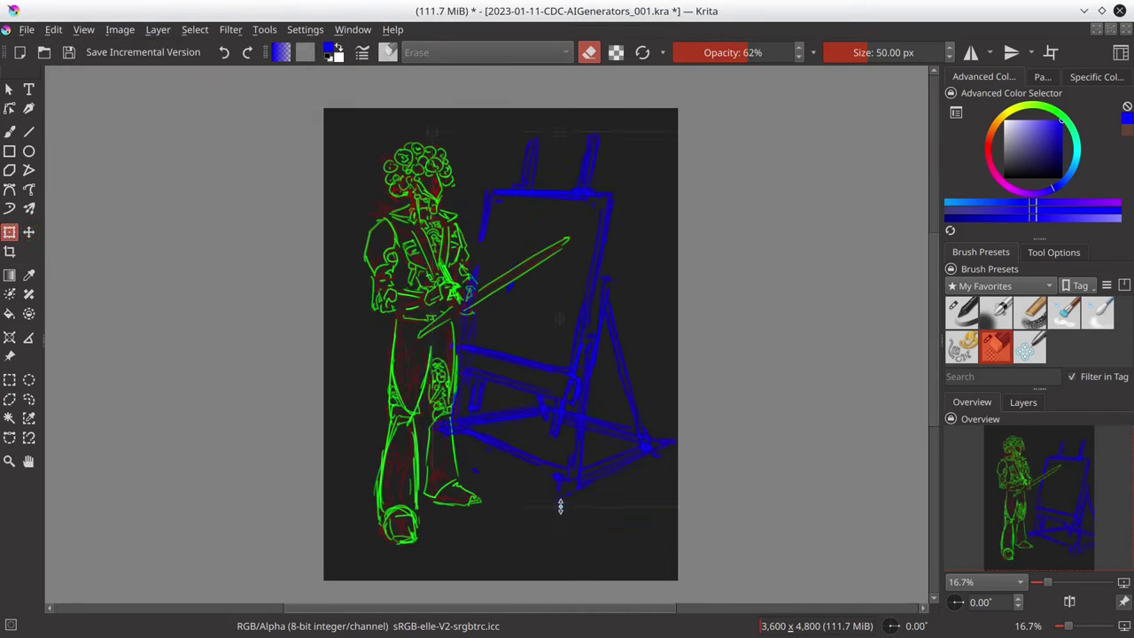
pyautogui.press('Return')
pyautogui.click(1053, 251)
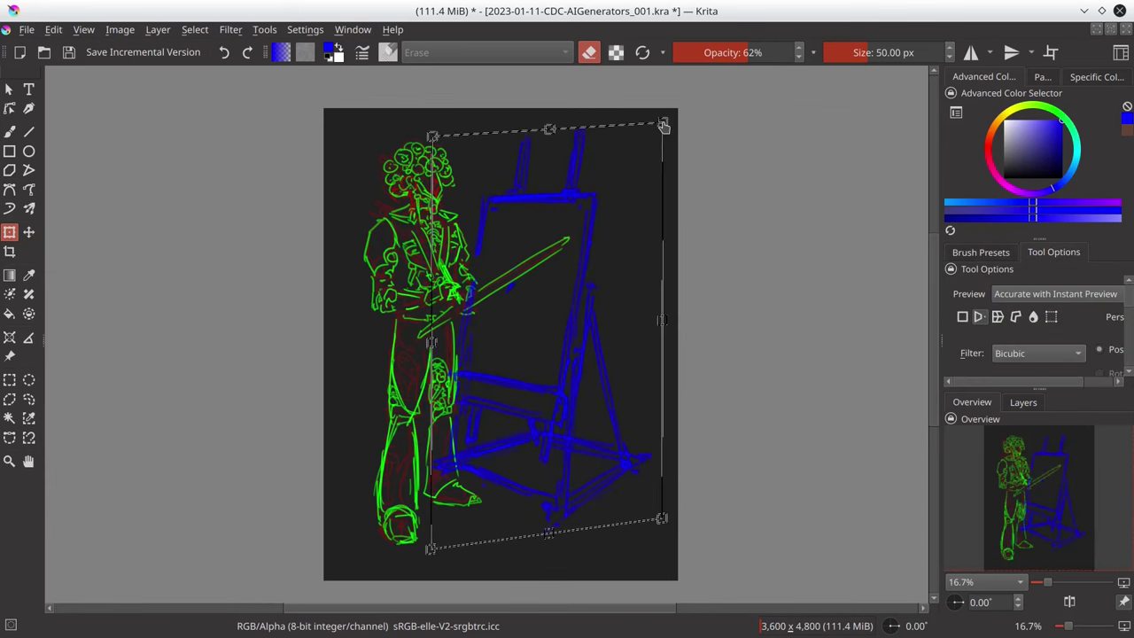
pyautogui.press('t')
pyautogui.click(1023, 402)
pyautogui.click(981, 252)
pyautogui.click(996, 346)
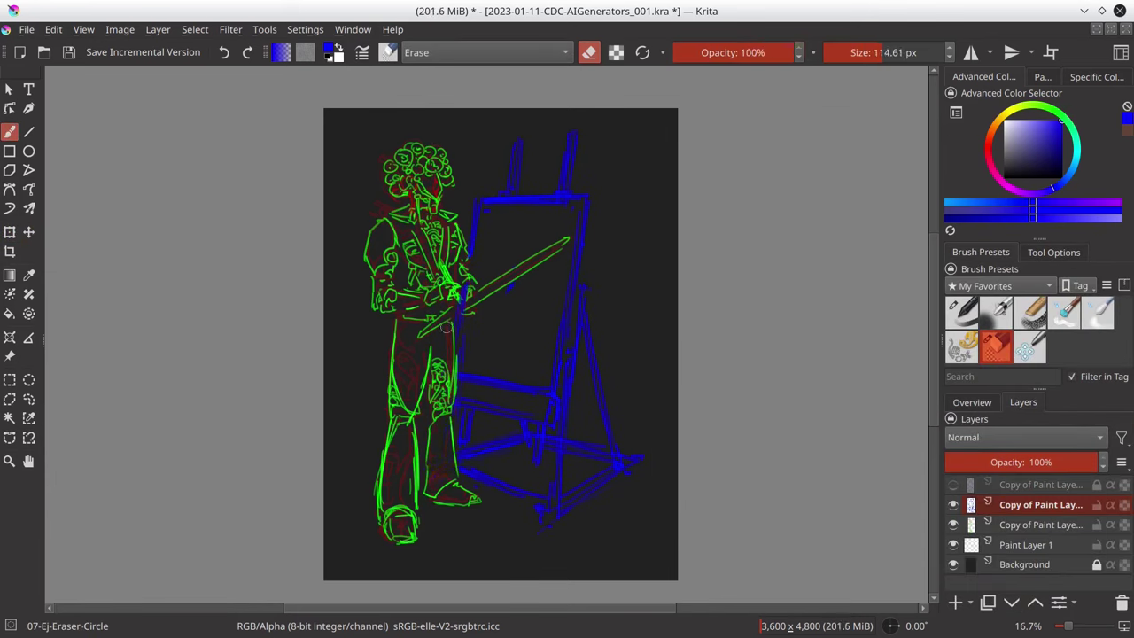
# - Delete the unneeded layer, transform the easel layer, and save
pyautogui.rightClick(1036, 504)
pyautogui.click(931, 370)
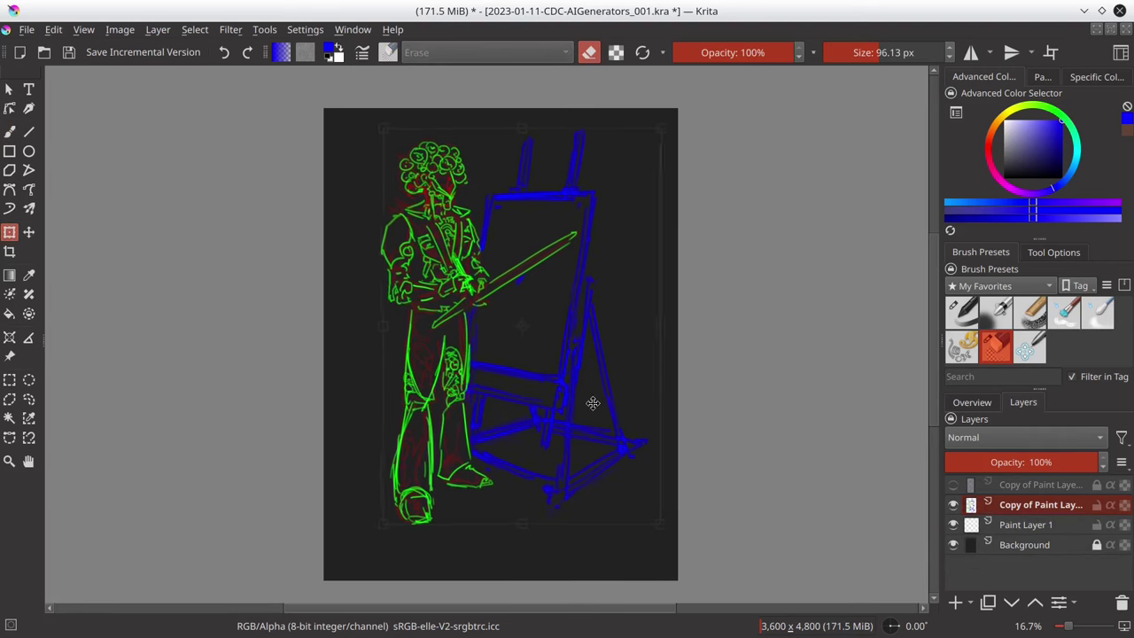
pyautogui.hotkey('ctrl', 't')
pyautogui.press('Return')
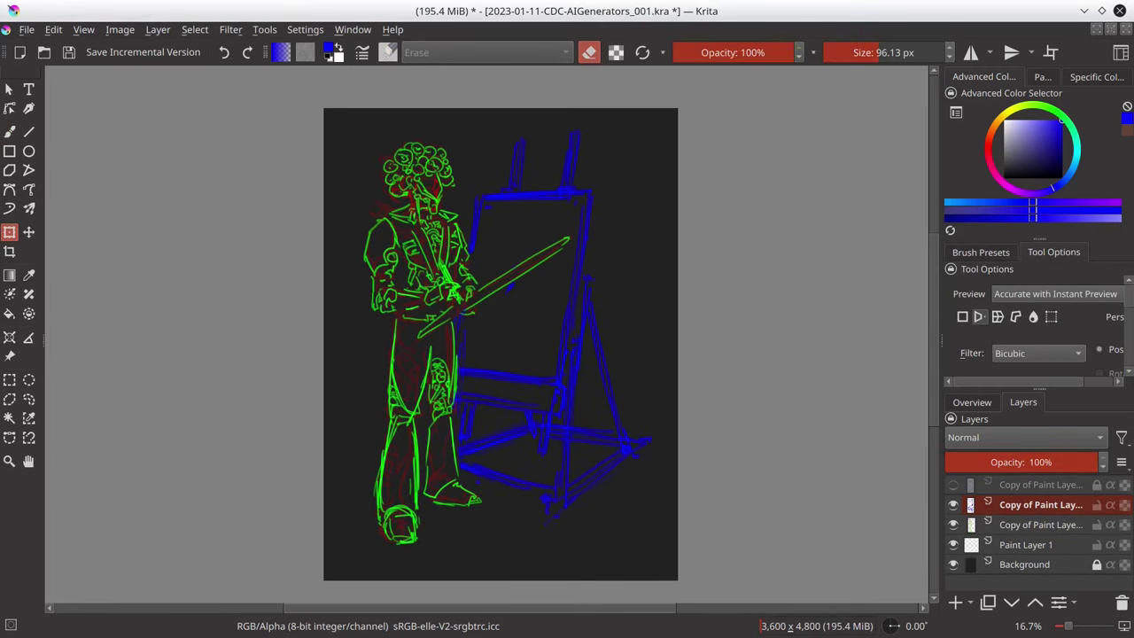
pyautogui.hotkey('ctrl', 's')
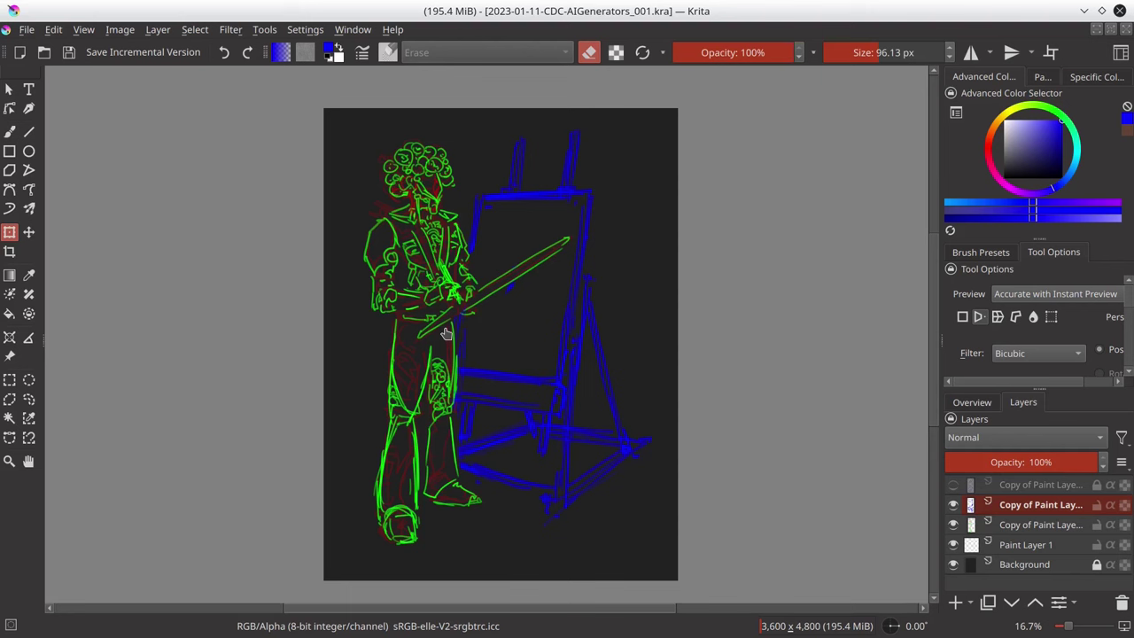
# - Merge the drawing with the layer below, nudge it, reshape its lower part, and merge down again
pyautogui.rightClick(1040, 504)
pyautogui.click(939, 236)
pyautogui.press('t')
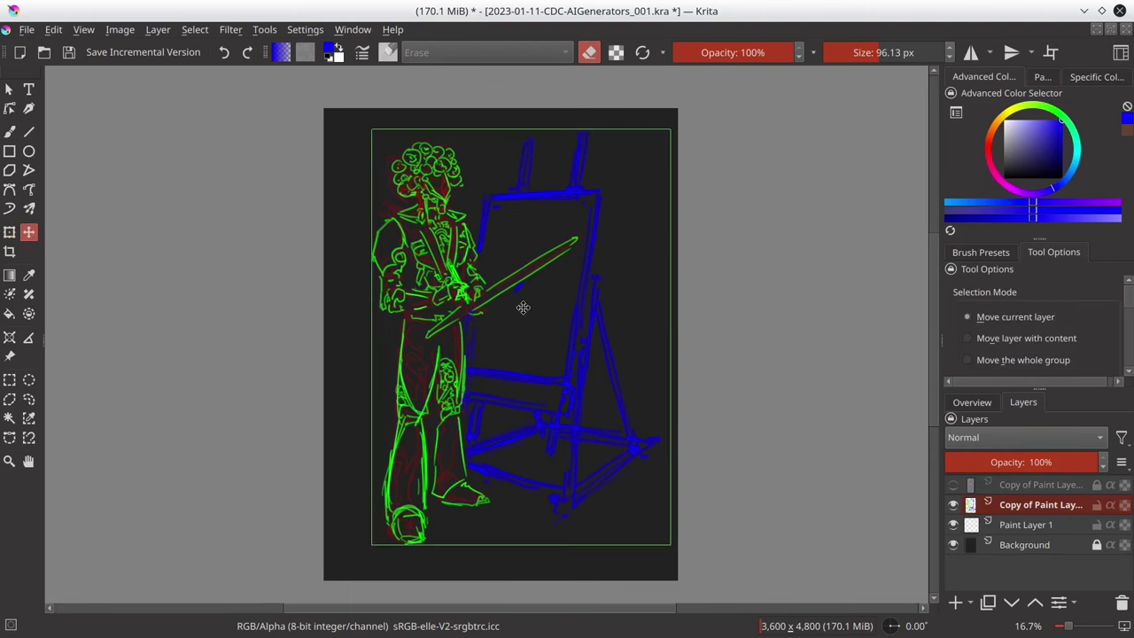
pyautogui.moveTo(523, 307); pyautogui.dragTo(514, 303)
pyautogui.hotkey('ctrl', 'j')
pyautogui.hotkey('ctrl', 't')
pyautogui.moveTo(673, 425); pyautogui.dragTo(671, 519)
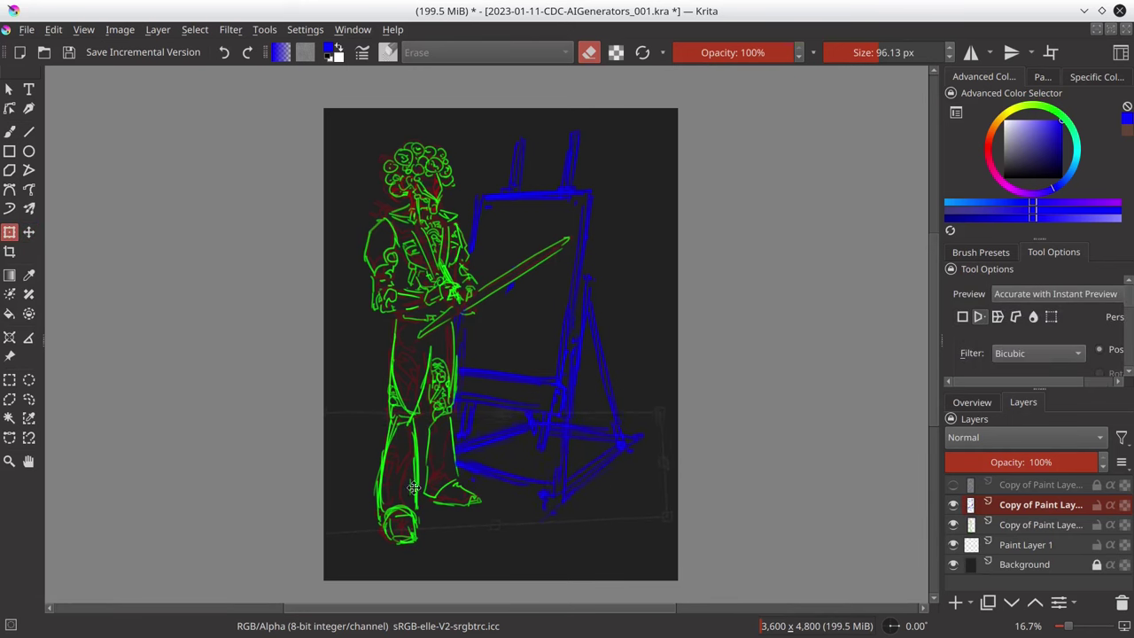
pyautogui.press('Return')
pyautogui.hotkey('ctrl', 'e')
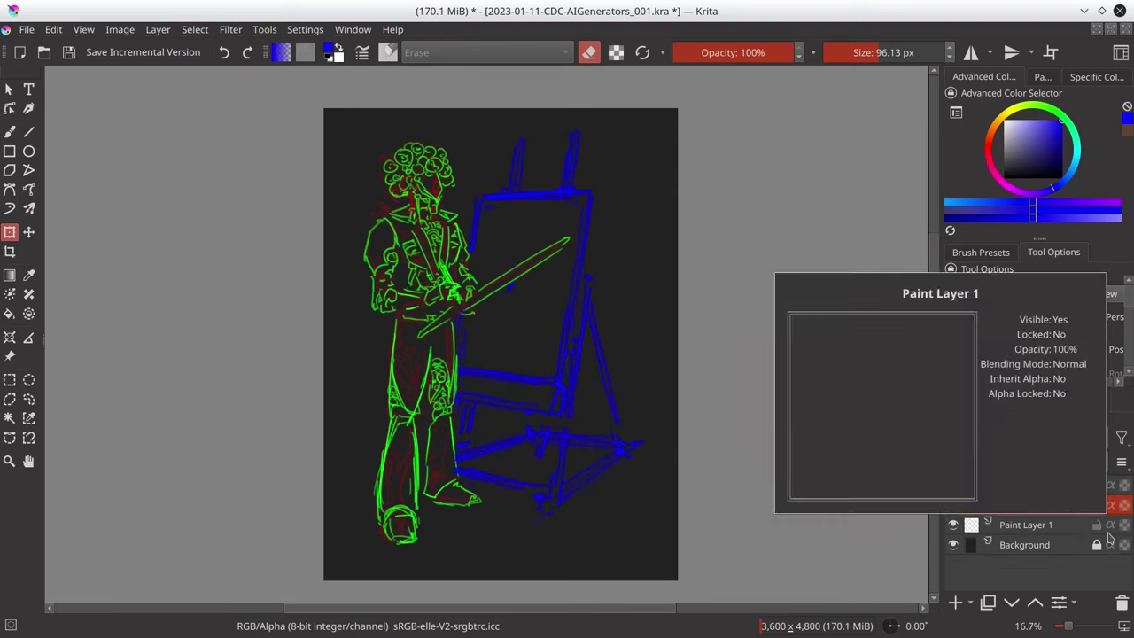
# - Fill Paint Layer 1 with white and reset the canvas rotation to upright
pyautogui.click(1025, 524)
pyautogui.press('f')
pyautogui.click(545, 408)
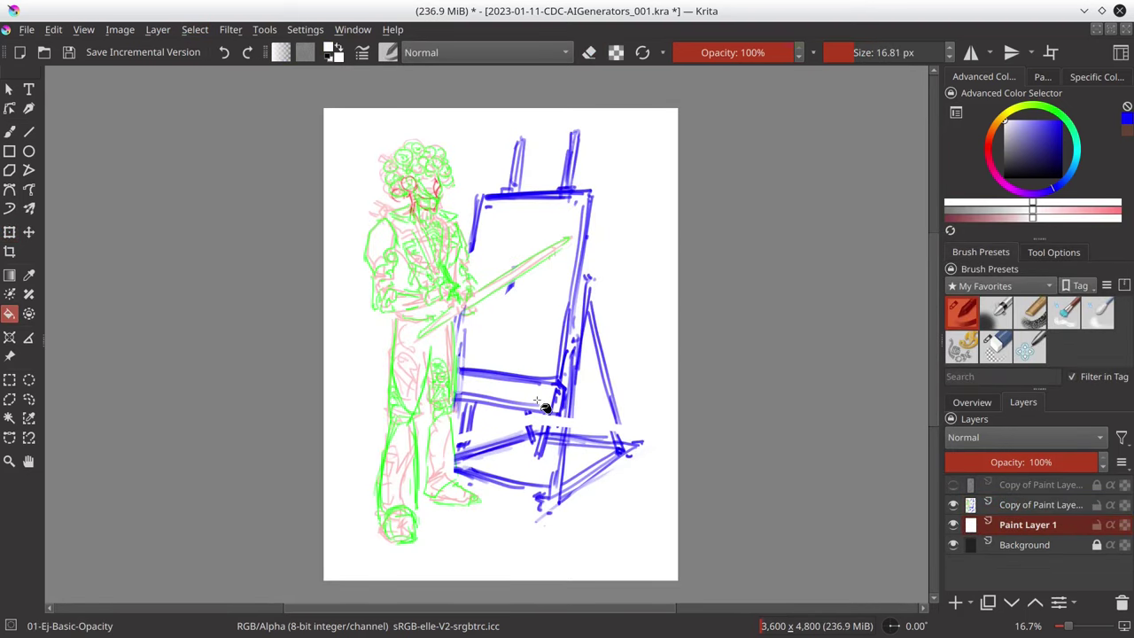
pyautogui.hotkey('ctrl', 'z')
pyautogui.hotkey('ctrl', 'z')
pyautogui.hotkey('ctrl', 'z')
pyautogui.hotkey('ctrl', 'z')
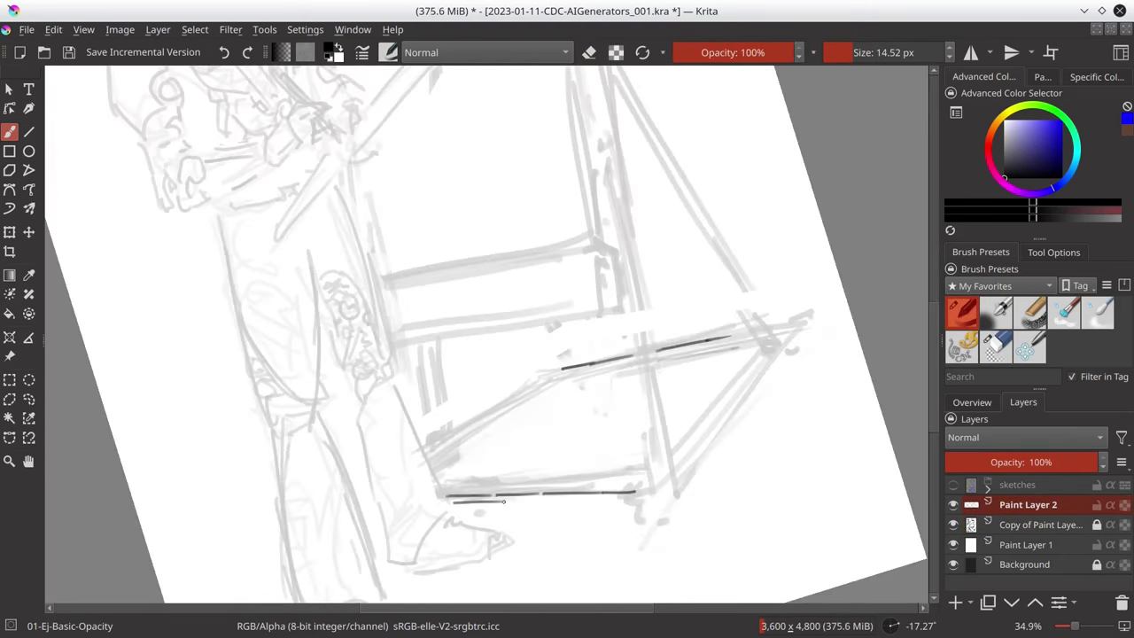
pyautogui.press('5')
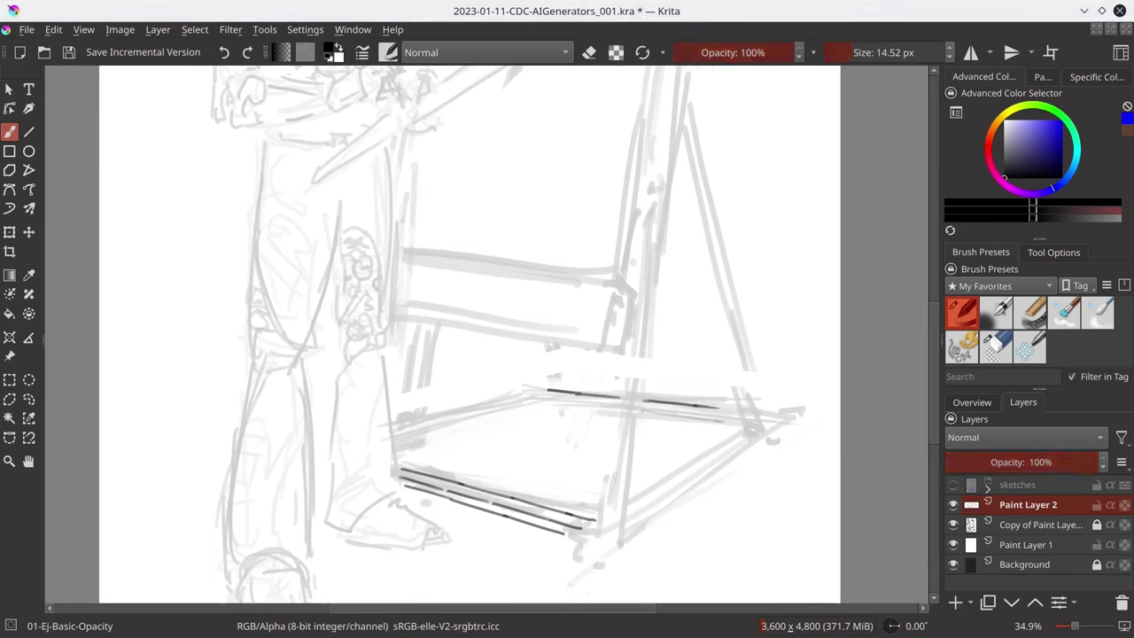
# - Ink the easel's lower base bar, the rail corner and the leg joint
pyautogui.moveTo(567, 544); pyautogui.dragTo(791, 410)
pyautogui.moveTo(602, 542)
pyautogui.mouseDown()
pyautogui.moveTo(751, 443)
pyautogui.moveTo(636, 532)
pyautogui.moveTo(795, 413)
pyautogui.mouseUp()
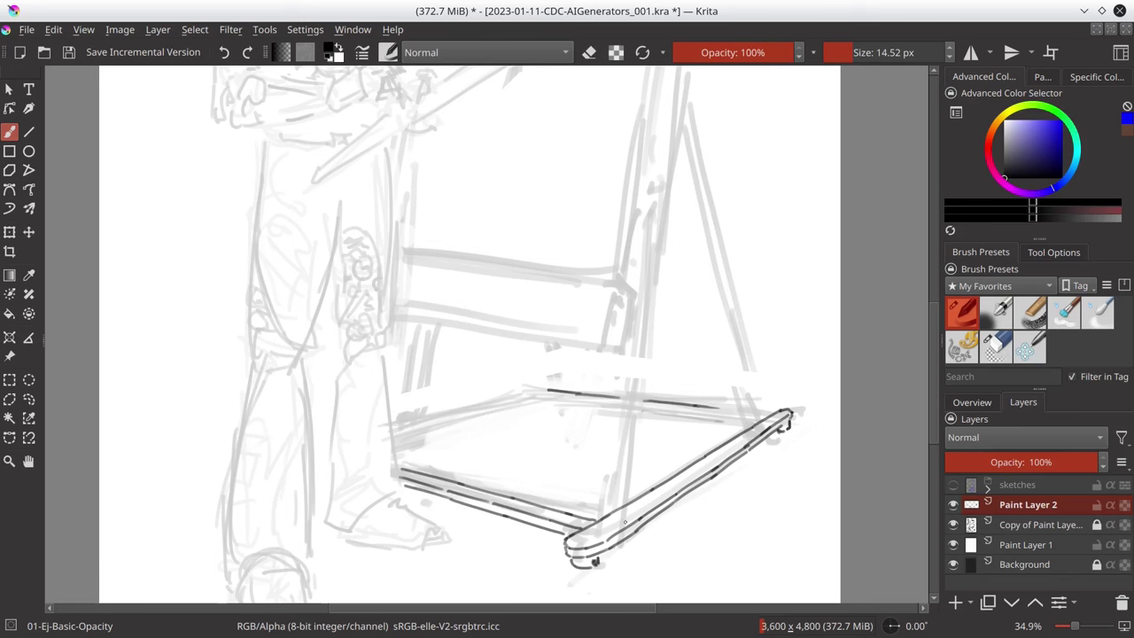
pyautogui.moveTo(625, 523)
pyautogui.mouseDown()
pyautogui.moveTo(605, 499)
pyautogui.moveTo(625, 521)
pyautogui.moveTo(631, 475)
pyautogui.mouseUp()
pyautogui.scroll(3, 676, 233)
pyautogui.moveTo(672, 104); pyautogui.dragTo(678, 195)
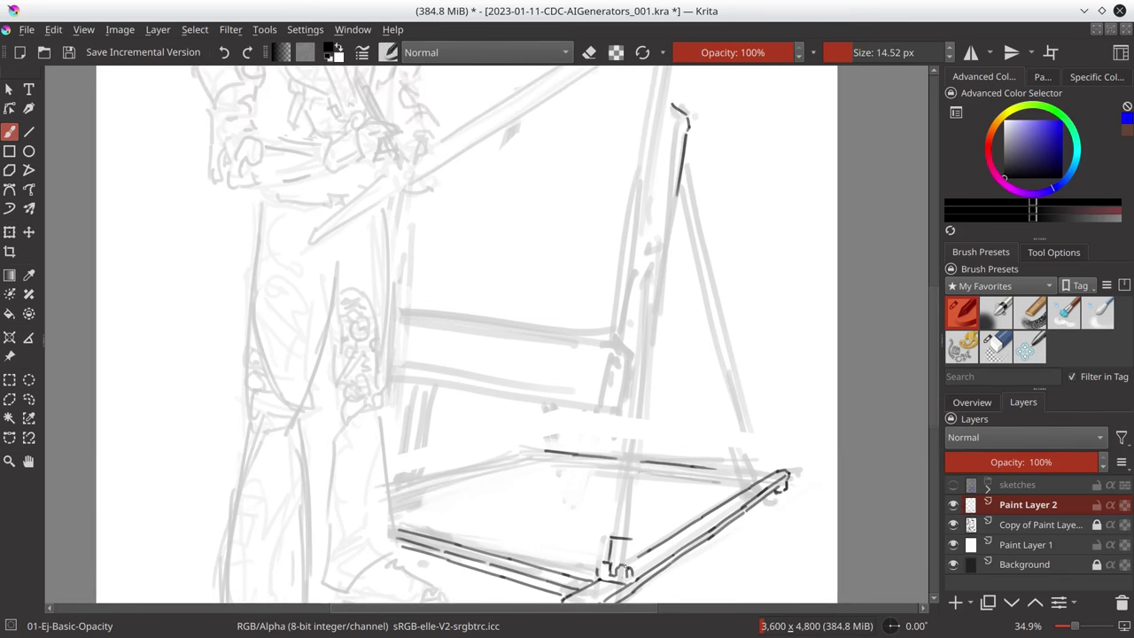
pyautogui.moveTo(624, 540); pyautogui.dragTo(630, 569)
pyautogui.moveTo(675, 207); pyautogui.dragTo(631, 533)
# - Ink the front leg with a second line, erasing a stray top segment
pyautogui.hotkey('ctrl', 'z')
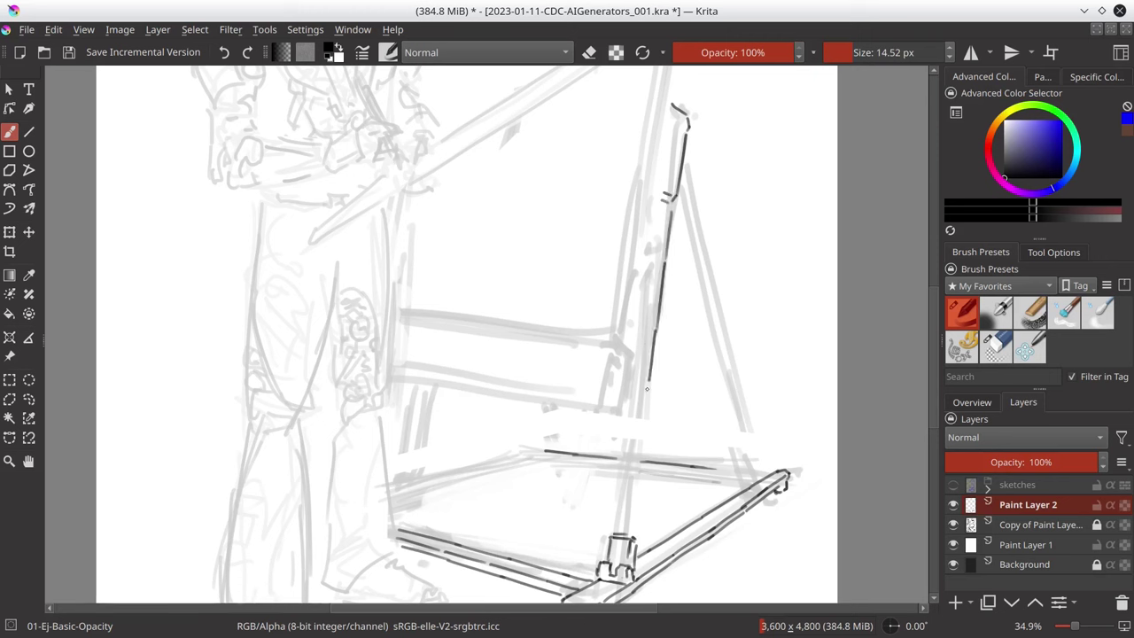
pyautogui.moveTo(675, 221); pyautogui.dragTo(635, 537)
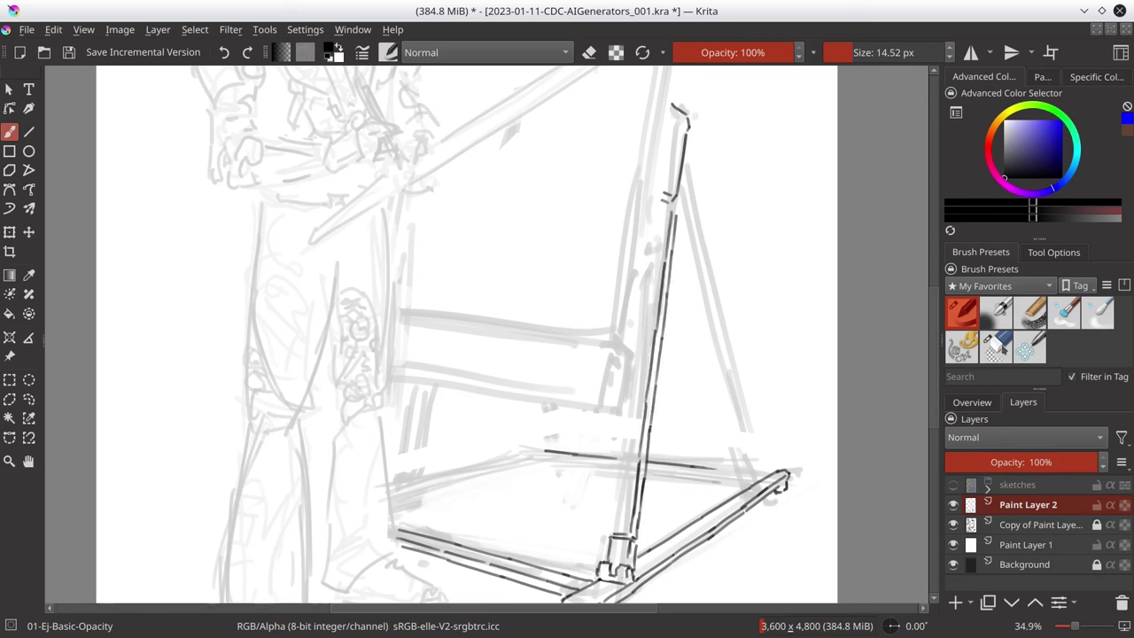
pyautogui.press('/')
pyautogui.moveTo(688, 124); pyautogui.dragTo(679, 190)
pyautogui.press('/')
pyautogui.moveTo(694, 117); pyautogui.dragTo(684, 196)
# - Ink the board's top edge, extend the front leg downward, and save
pyautogui.scroll(3, 680, 488)
pyautogui.moveTo(462, 139); pyautogui.dragTo(678, 126)
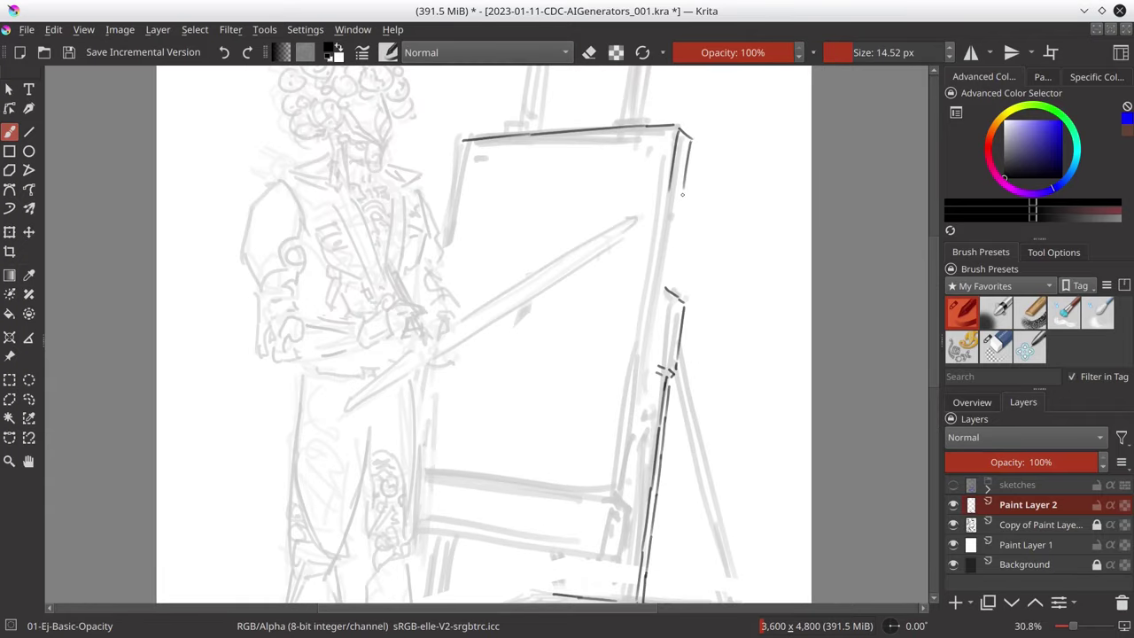
pyautogui.moveTo(683, 194); pyautogui.dragTo(647, 326)
pyautogui.press('/')
pyautogui.press('/')
pyautogui.moveTo(673, 241); pyautogui.dragTo(622, 484)
pyautogui.hotkey('ctrl', 's')
# - Ink the board's left and bottom edges and the lower crossbars, trimming with the eraser
pyautogui.moveTo(461, 142); pyautogui.dragTo(444, 245)
pyautogui.moveTo(423, 470)
pyautogui.mouseDown()
pyautogui.moveTo(618, 490)
pyautogui.moveTo(597, 488)
pyautogui.mouseUp()
pyautogui.press('e')
pyautogui.press('e')
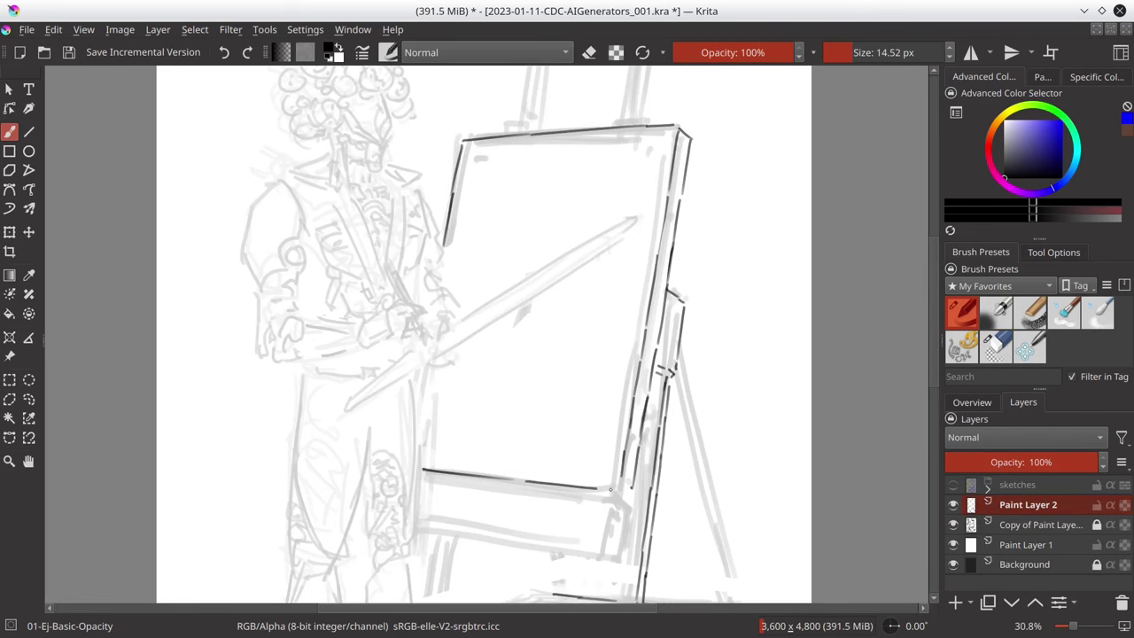
pyautogui.scroll(-2, 539, 557)
pyautogui.moveTo(423, 459); pyautogui.dragTo(538, 478)
pyautogui.scroll(-2, 532, 443)
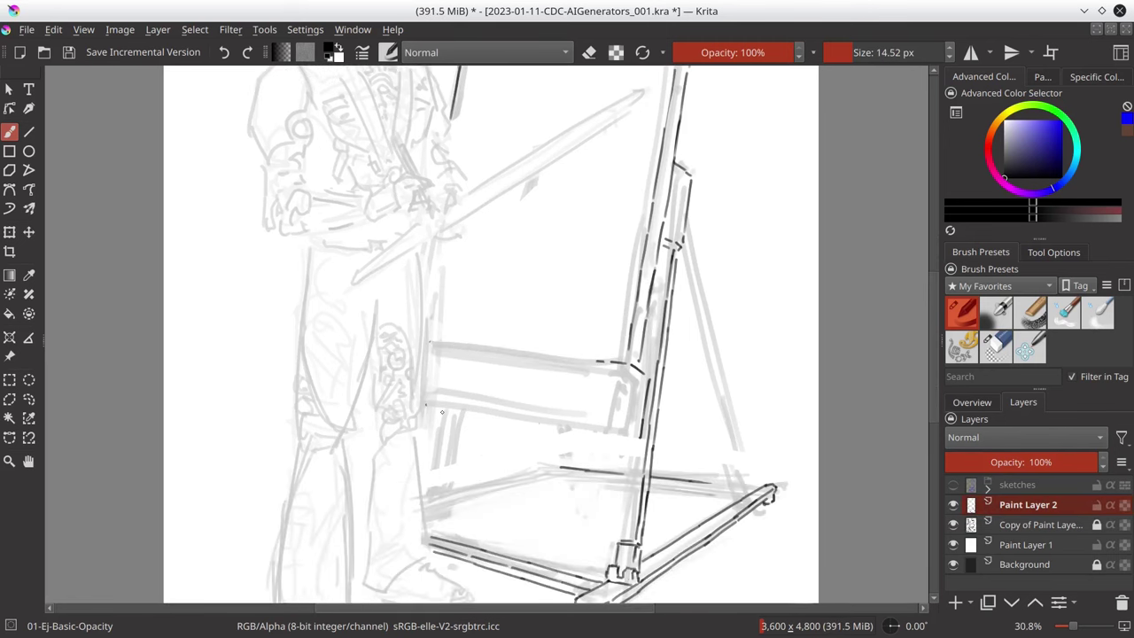
pyautogui.moveTo(425, 409); pyautogui.dragTo(641, 431)
pyautogui.press('/')
pyautogui.press('/')
pyautogui.moveTo(434, 345); pyautogui.dragTo(603, 360)
# - With the sketch layer hidden, ink another crossbar and the two shelf lines
pyautogui.click(953, 524)
pyautogui.scroll(-5, 532, 354)
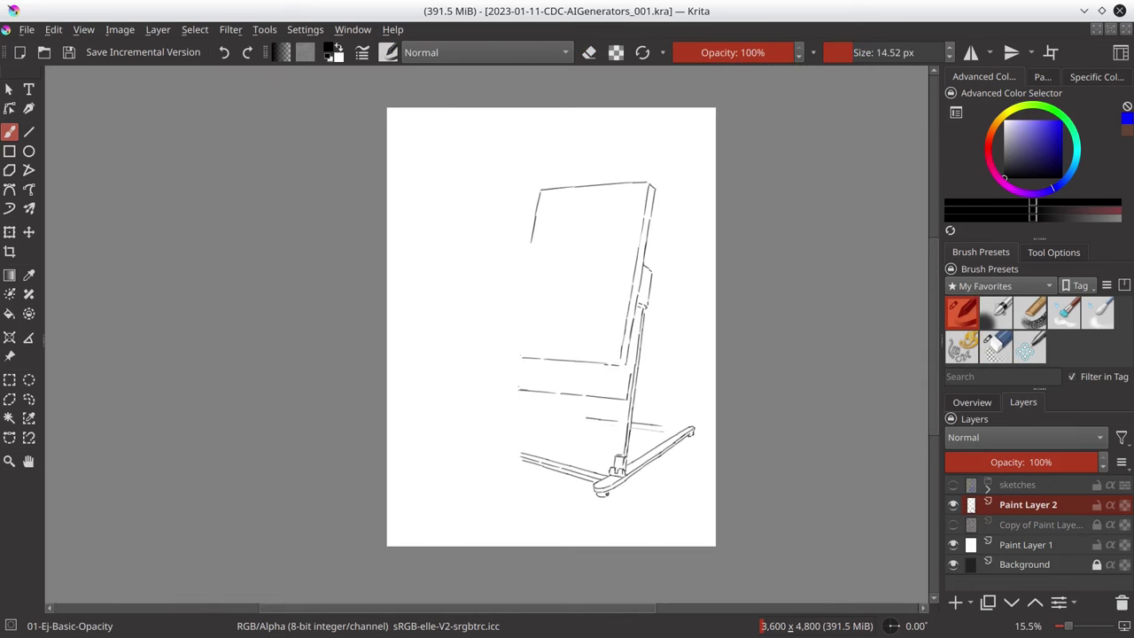
pyautogui.scroll(6, 620, 336)
pyautogui.moveTo(365, 310); pyautogui.dragTo(611, 328)
pyautogui.moveTo(616, 381); pyautogui.dragTo(363, 365)
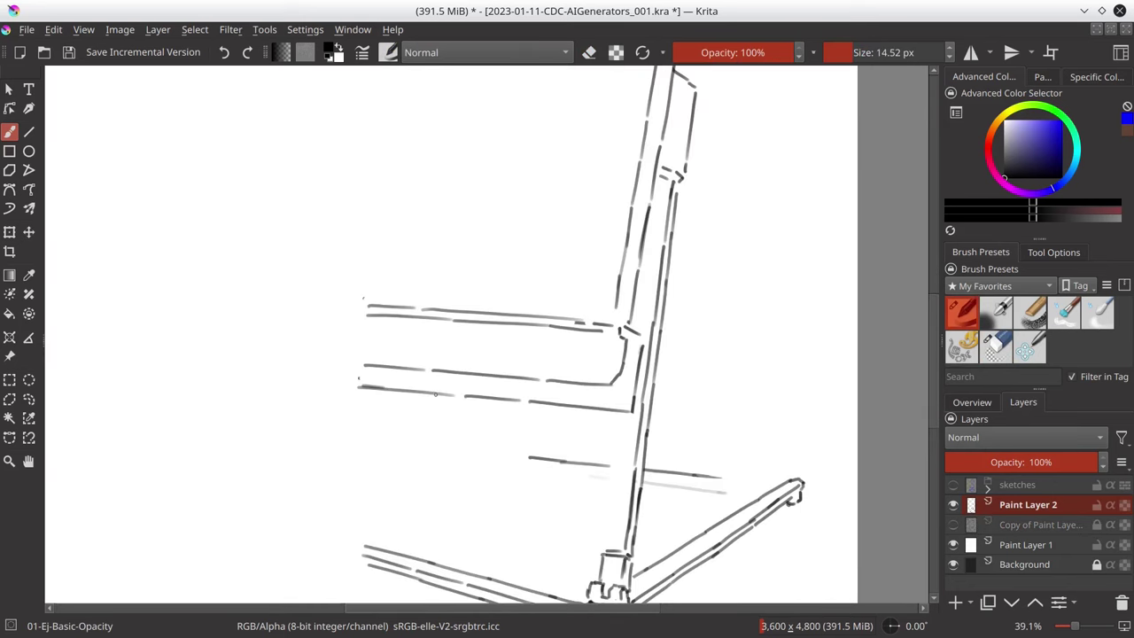
pyautogui.moveTo(612, 403); pyautogui.dragTo(358, 382)
# - Erase and reshape the shelf bracket, ink the nearby crossbar, and save
pyautogui.press('/')
pyautogui.moveTo(611, 379); pyautogui.dragTo(633, 380)
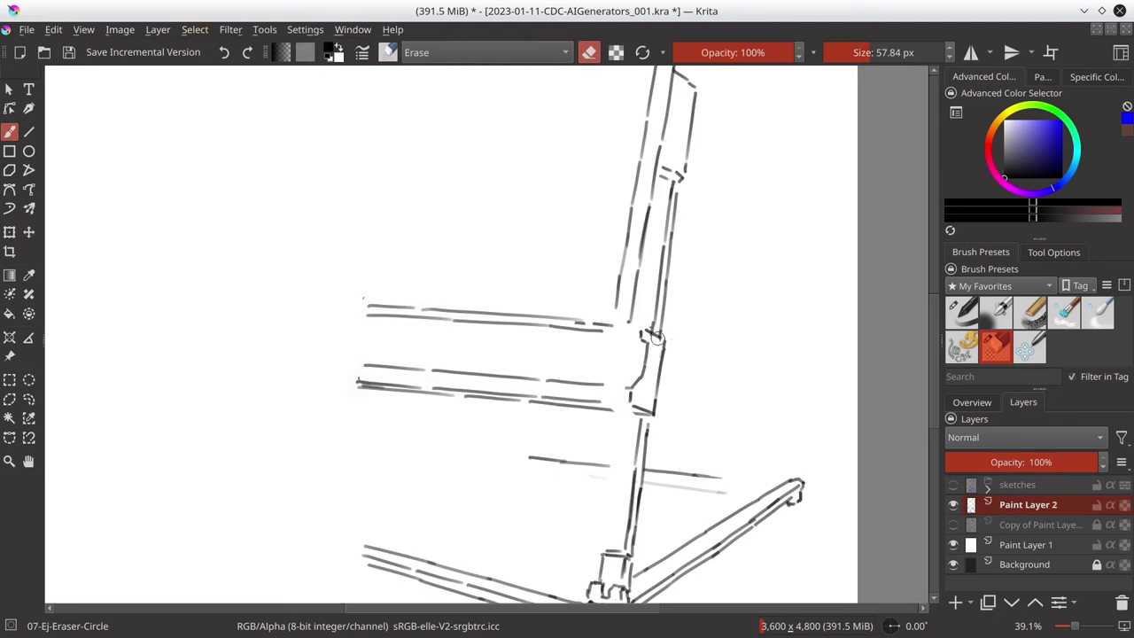
pyautogui.press('/')
pyautogui.moveTo(379, 330)
pyautogui.mouseDown()
pyautogui.moveTo(639, 349)
pyautogui.moveTo(381, 358)
pyautogui.mouseUp()
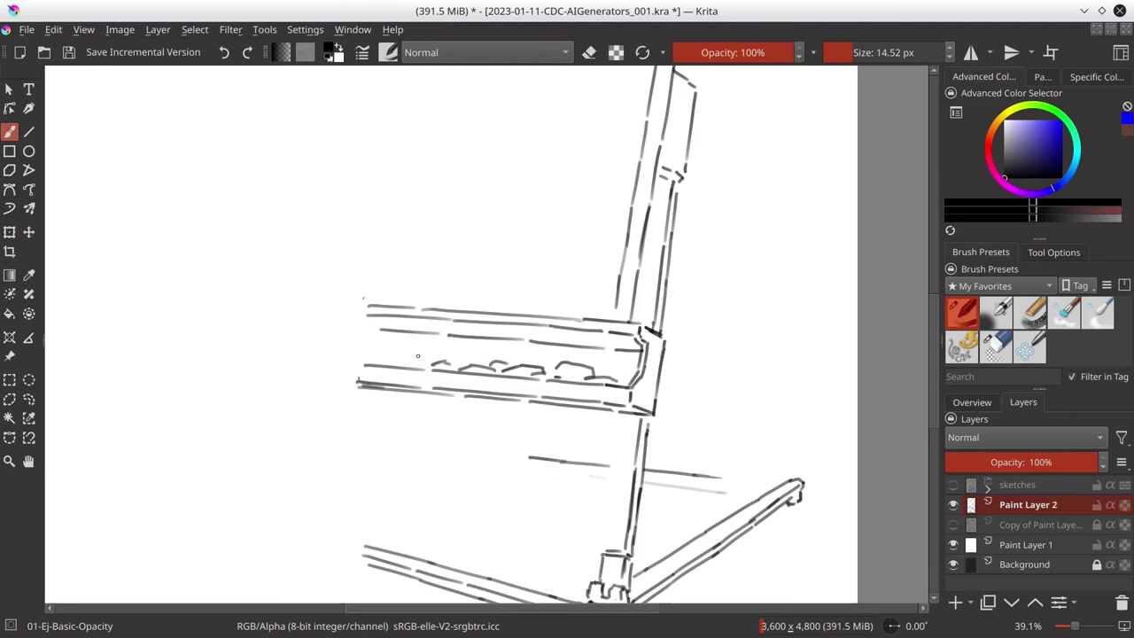
pyautogui.hotkey('ctrl', 's')
# - Show the sketch again and ink the two lines of the diagonal back leg
pyautogui.click(953, 525)
pyautogui.scroll(1, 597, 375)
pyautogui.press('/')
pyautogui.press('/')
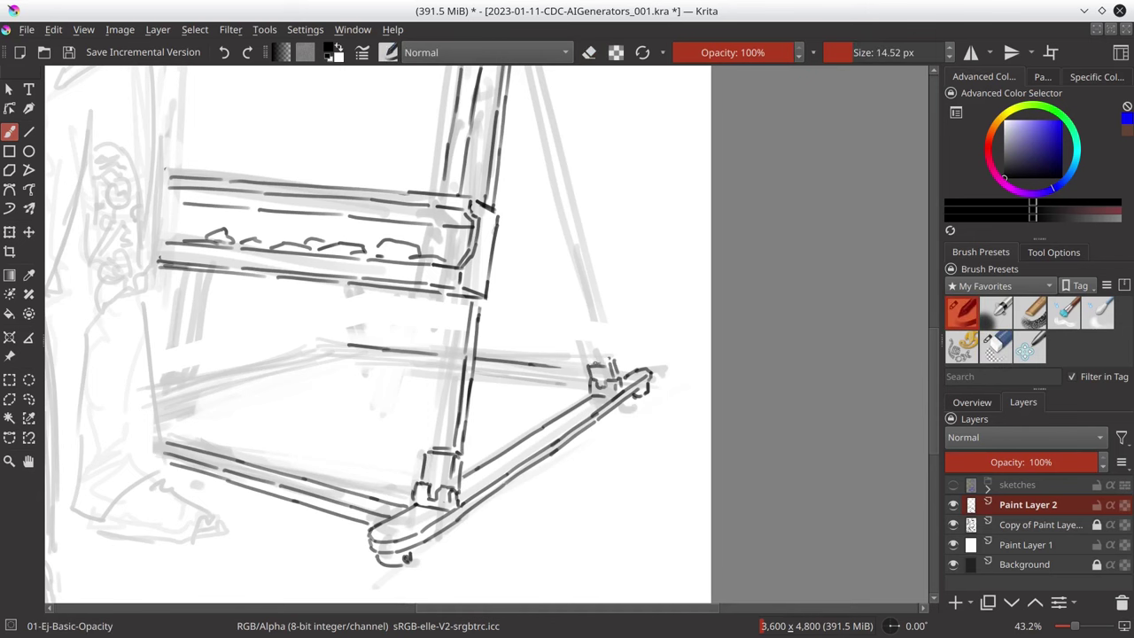
pyautogui.moveTo(597, 232); pyautogui.dragTo(571, 330)
pyautogui.moveTo(560, 389); pyautogui.dragTo(580, 453)
pyautogui.moveTo(530, 347); pyautogui.dragTo(564, 455)
# - Extend the back leg strokes from its joint down to the base
pyautogui.moveTo(483, 184); pyautogui.dragTo(533, 354)
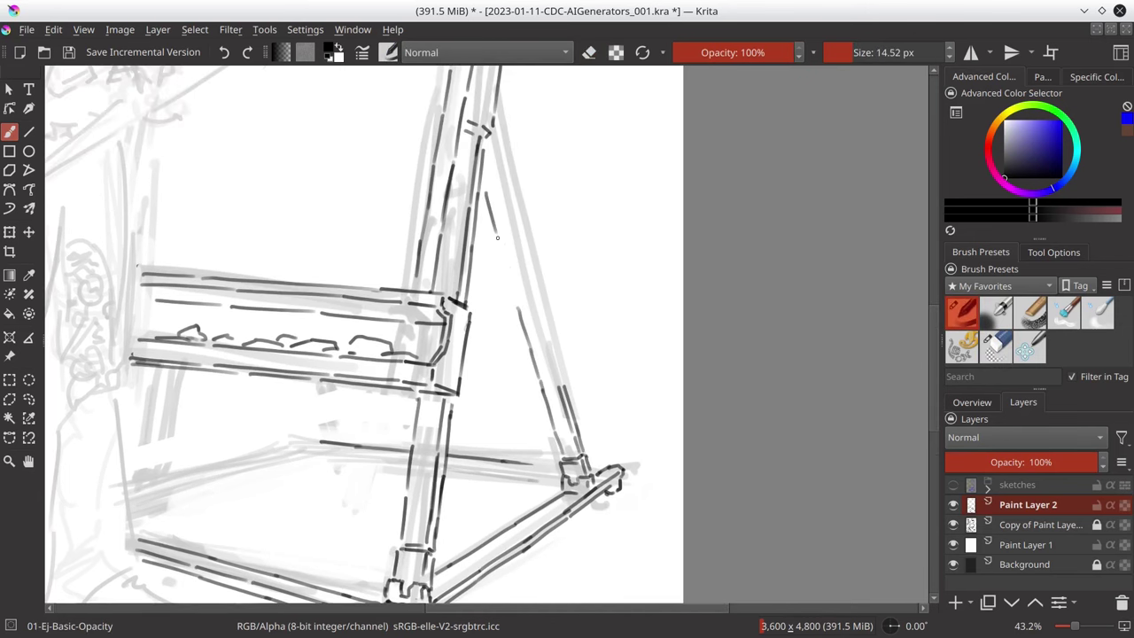
pyautogui.moveTo(498, 236); pyautogui.dragTo(563, 386)
pyautogui.moveTo(496, 145); pyautogui.dragTo(534, 292)
pyautogui.moveTo(499, 190); pyautogui.dragTo(546, 330)
pyautogui.moveTo(490, 133)
pyautogui.mouseDown()
pyautogui.moveTo(502, 186)
pyautogui.moveTo(476, 150)
pyautogui.mouseUp()
# - Zoom out to the whole page and ink the left and right upright posts
pyautogui.click(994, 346)
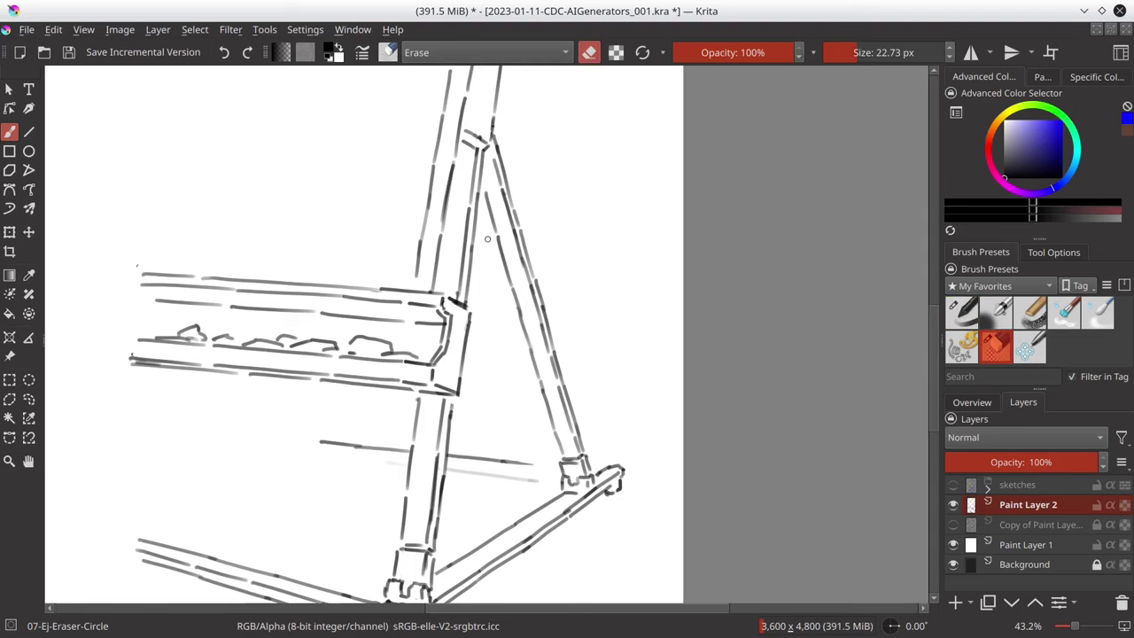
pyautogui.hotkey('ctrl', 'shift', '0')
pyautogui.click(953, 525)
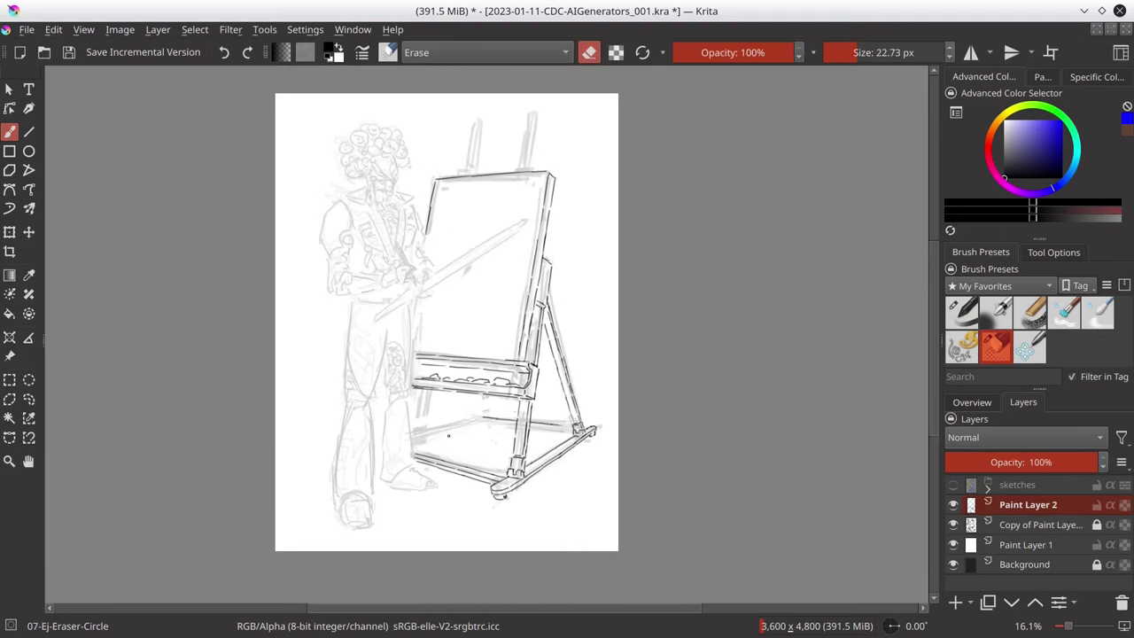
pyautogui.press('/')
pyautogui.scroll(4, 449, 435)
pyautogui.moveTo(587, 115); pyautogui.dragTo(572, 229)
pyautogui.moveTo(461, 133); pyautogui.dragTo(448, 231)
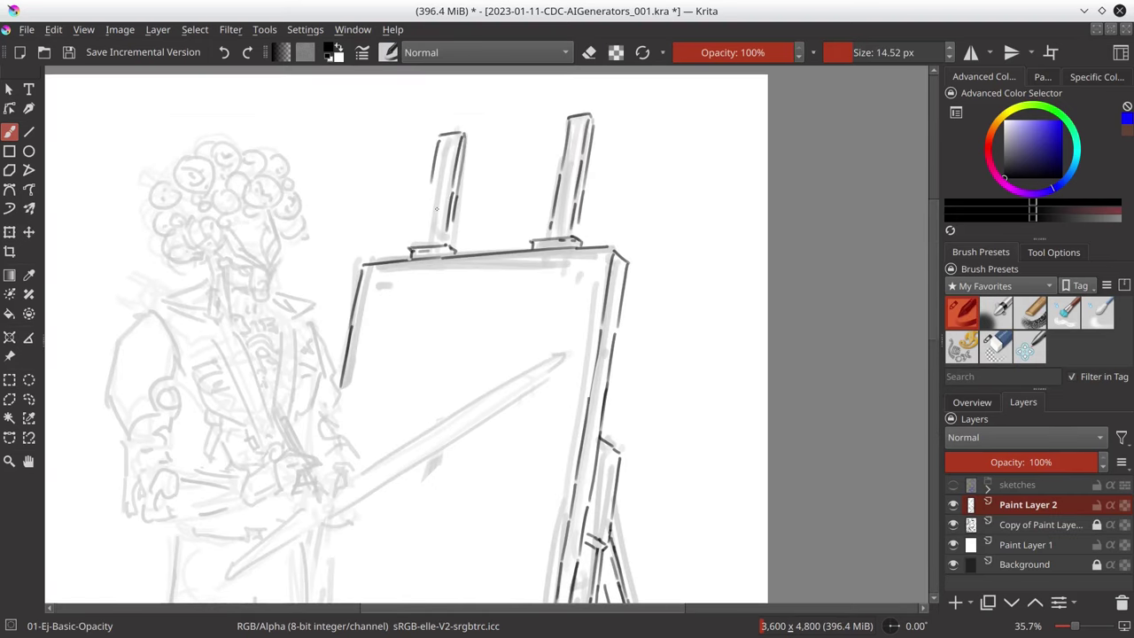
# - Ink the lower crossbar lines and a short post under the shelf, then save
pyautogui.scroll(2, 435, 209)
pyautogui.moveTo(560, 409); pyautogui.dragTo(682, 427)
pyautogui.moveTo(434, 400); pyautogui.dragTo(232, 450)
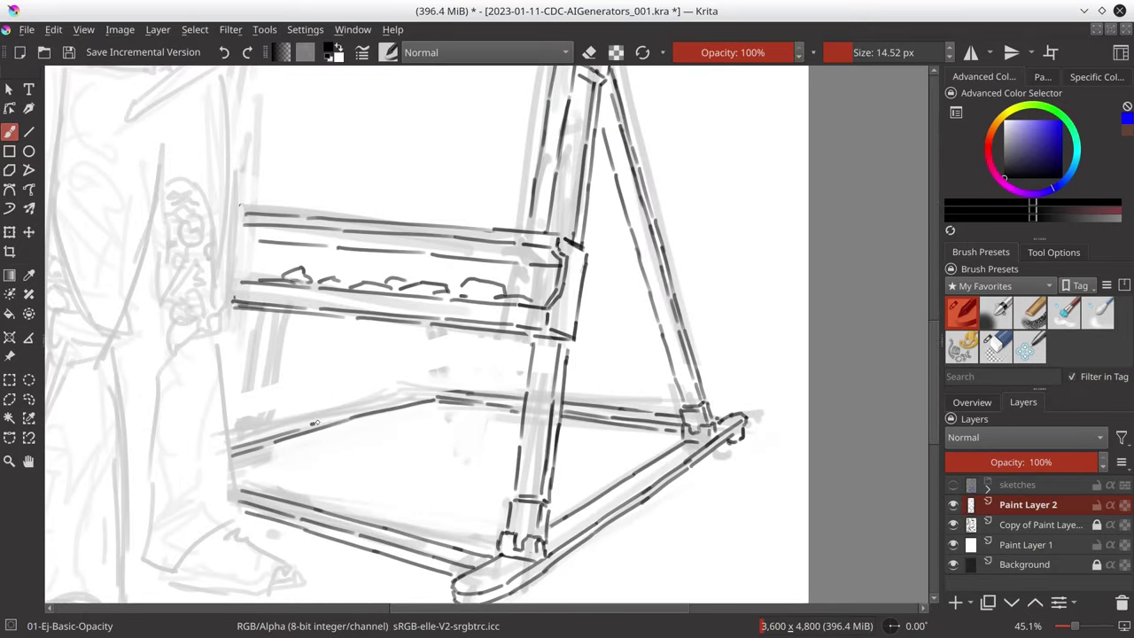
pyautogui.moveTo(314, 423); pyautogui.dragTo(443, 392)
pyautogui.moveTo(349, 404); pyautogui.dragTo(229, 434)
pyautogui.moveTo(383, 328); pyautogui.dragTo(397, 381)
pyautogui.moveTo(403, 328); pyautogui.dragTo(413, 379)
pyautogui.moveTo(418, 388); pyautogui.dragTo(466, 379)
pyautogui.moveTo(237, 239); pyautogui.dragTo(280, 241)
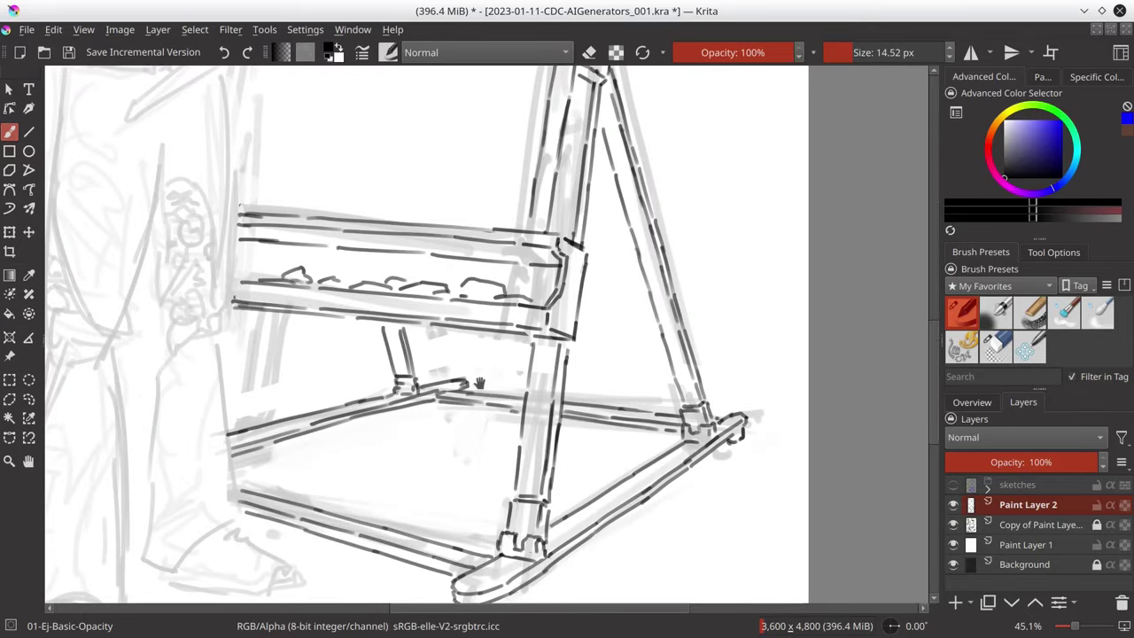
pyautogui.press('2')
pyautogui.hotkey('ctrl', 's')
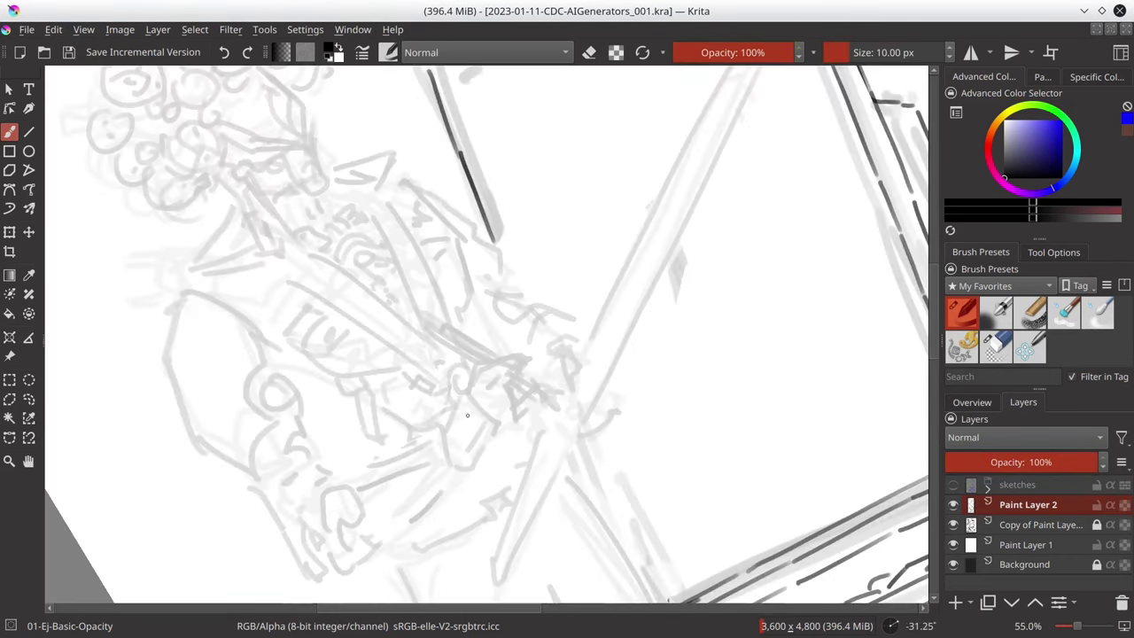
# - Zoom and rotate the view, ink the first hand lines, and save
pyautogui.moveTo(453, 424); pyautogui.dragTo(462, 397)
pyautogui.moveTo(470, 409)
pyautogui.mouseDown()
pyautogui.moveTo(503, 423)
pyautogui.moveTo(535, 389)
pyautogui.mouseUp()
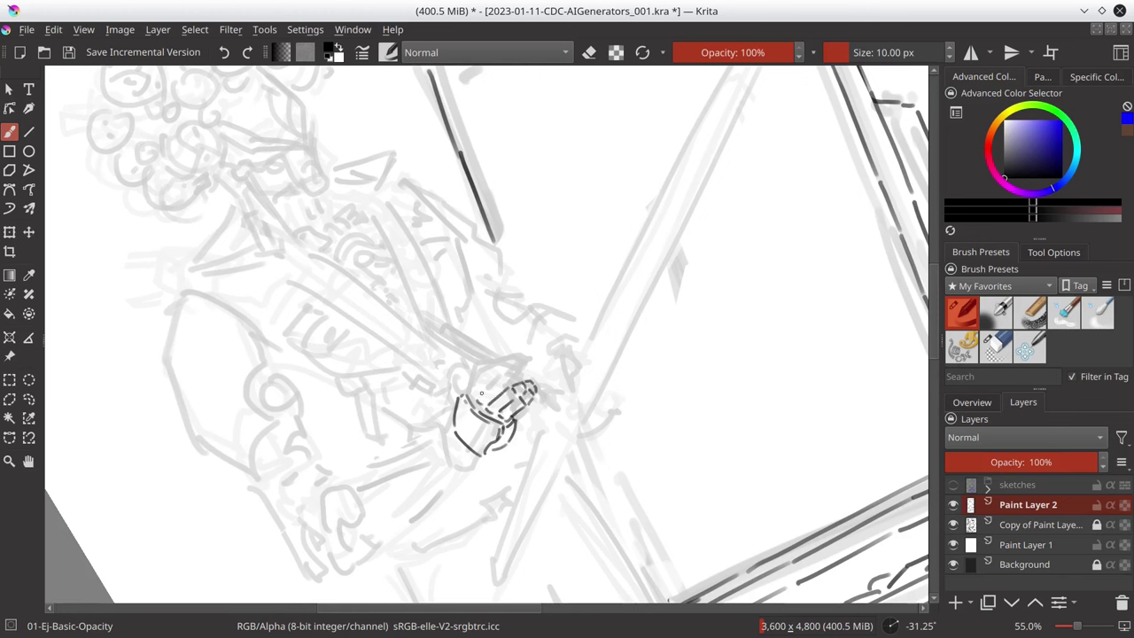
pyautogui.press('e')
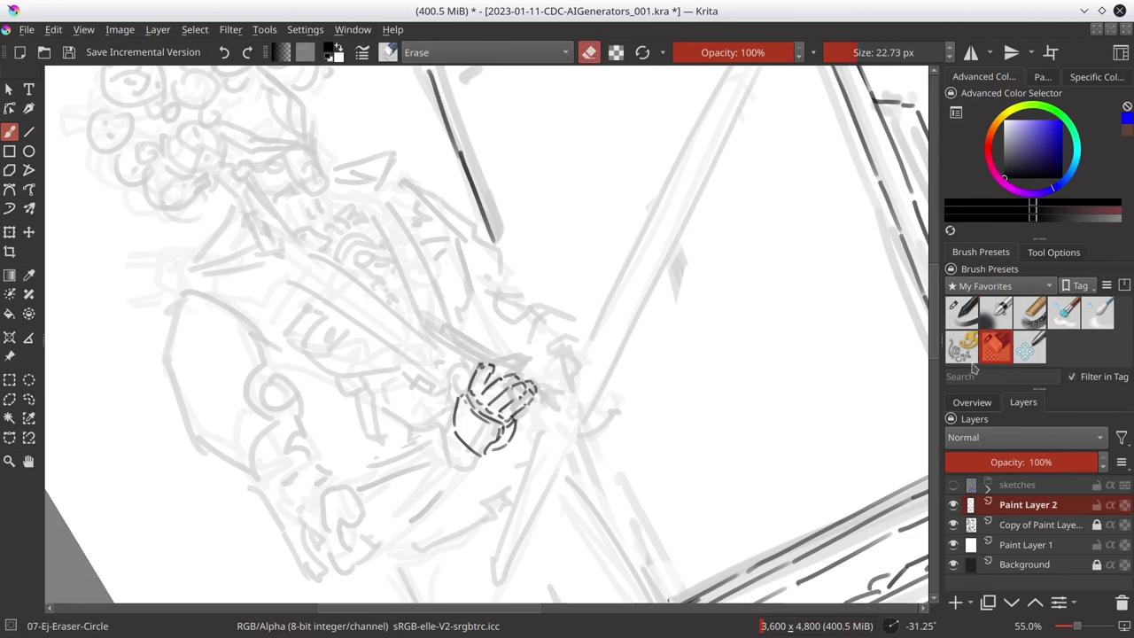
pyautogui.press('e')
pyautogui.moveTo(482, 363); pyautogui.dragTo(525, 400)
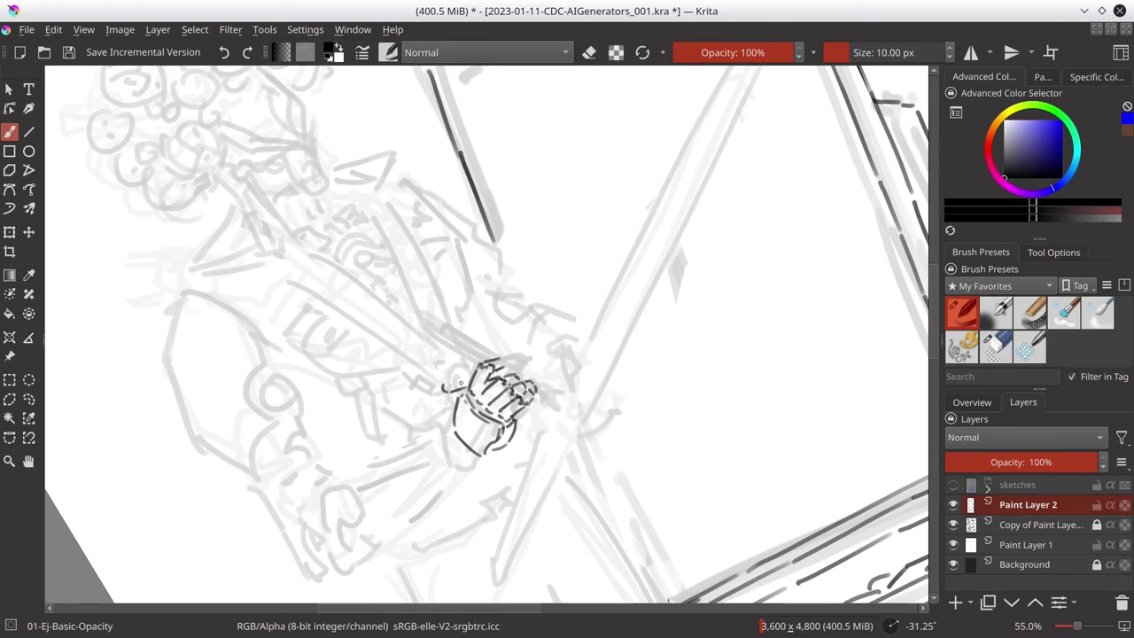
pyautogui.hotkey('ctrl', 's')
pyautogui.moveTo(443, 384); pyautogui.dragTo(459, 378)
# - Duplicate and transform the layer, fade the copy to 20% opacity, and reselect Paint Layer 2
pyautogui.press('5')
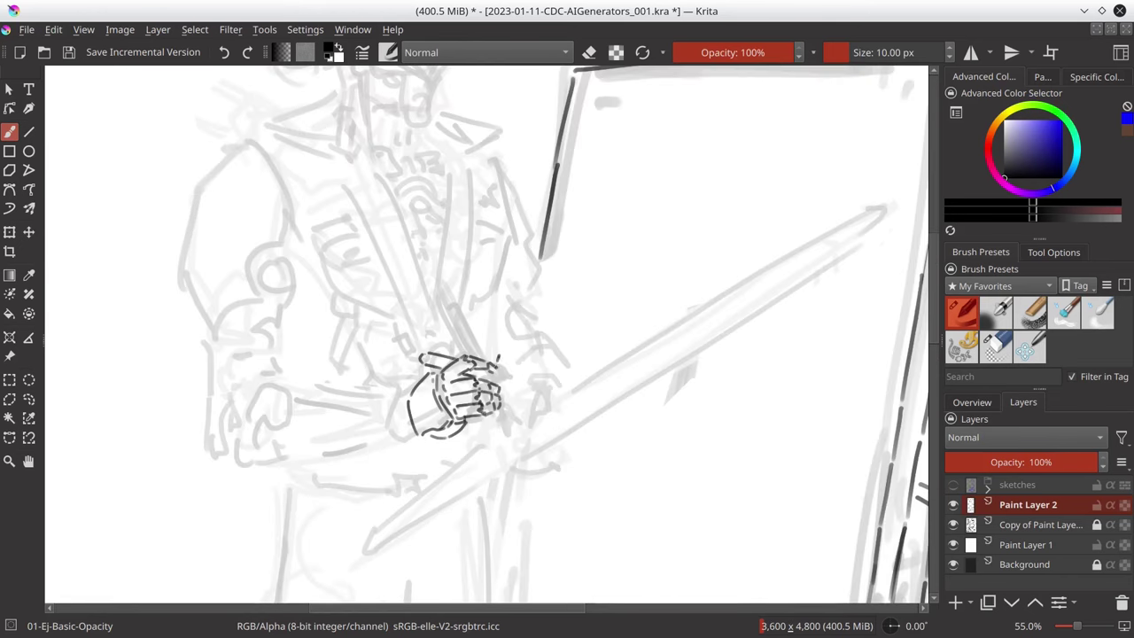
pyautogui.moveTo(501, 358)
pyautogui.mouseDown()
pyautogui.moveTo(555, 356)
pyautogui.moveTo(581, 334)
pyautogui.mouseUp()
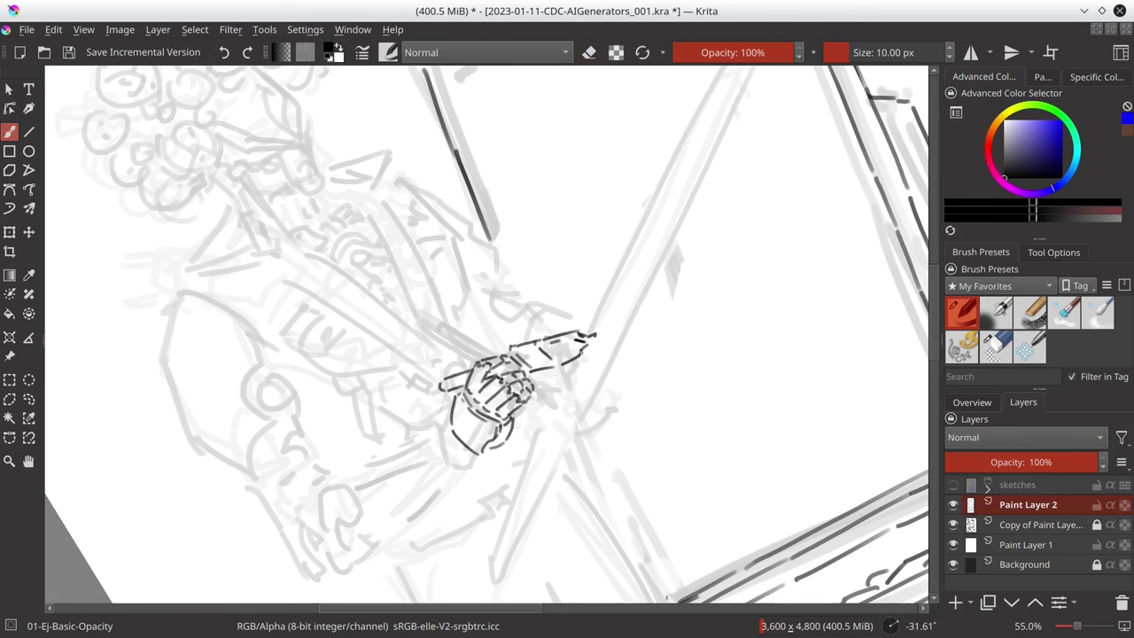
pyautogui.press('2')
pyautogui.hotkey('ctrl', 'j')
pyautogui.hotkey('ctrl', 't')
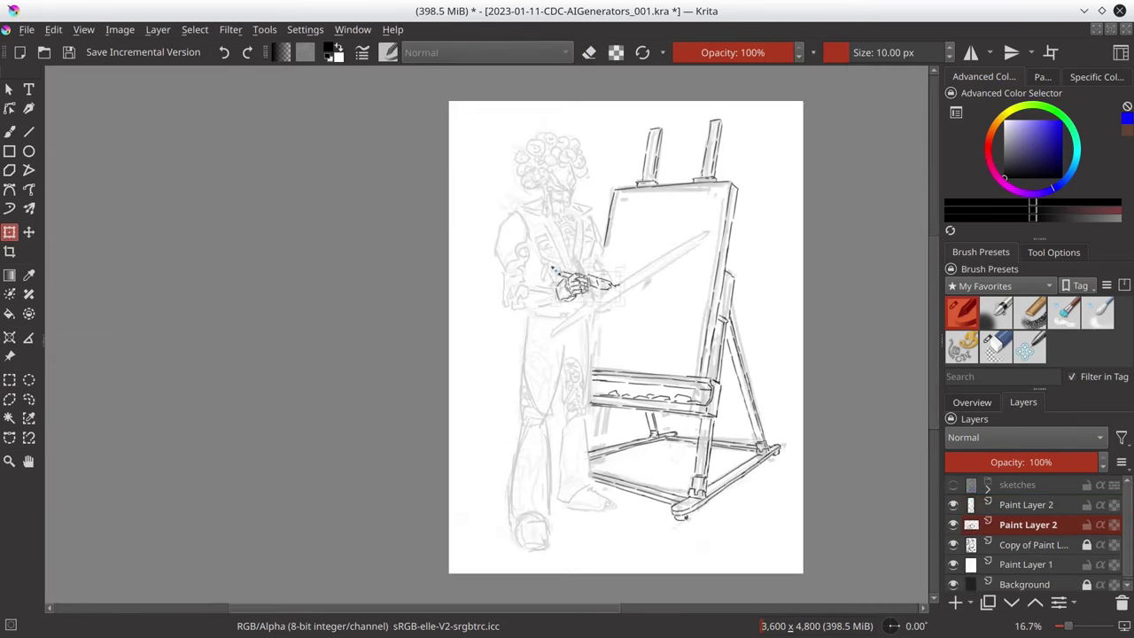
pyautogui.press('Return')
pyautogui.click(1017, 461)
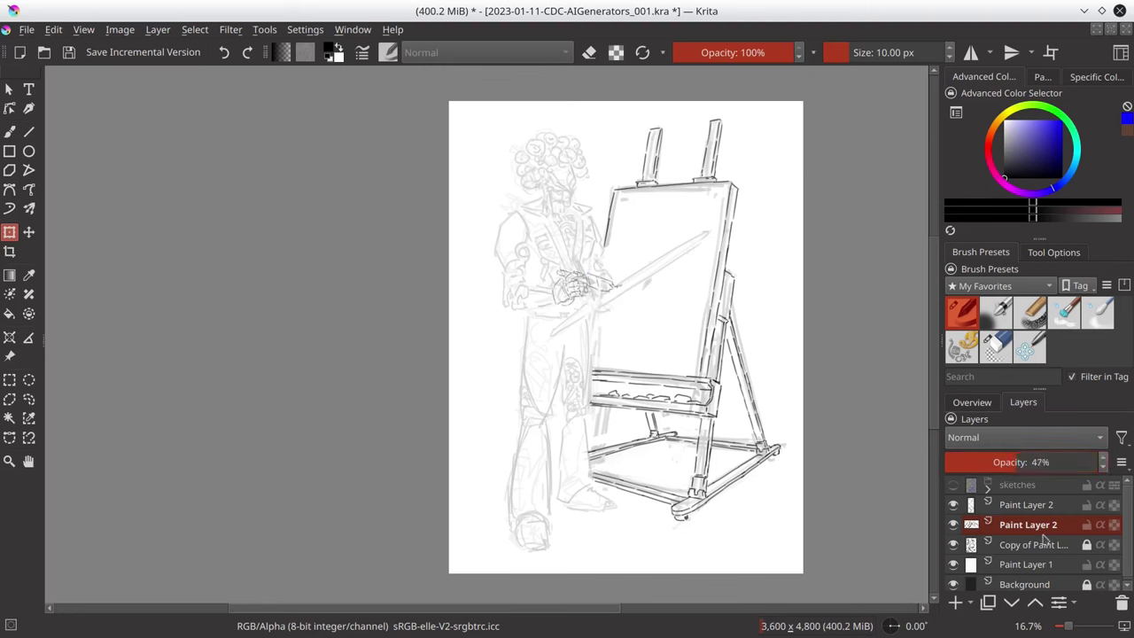
pyautogui.click(1028, 504)
pyautogui.click(68, 52)
pyautogui.press('b')
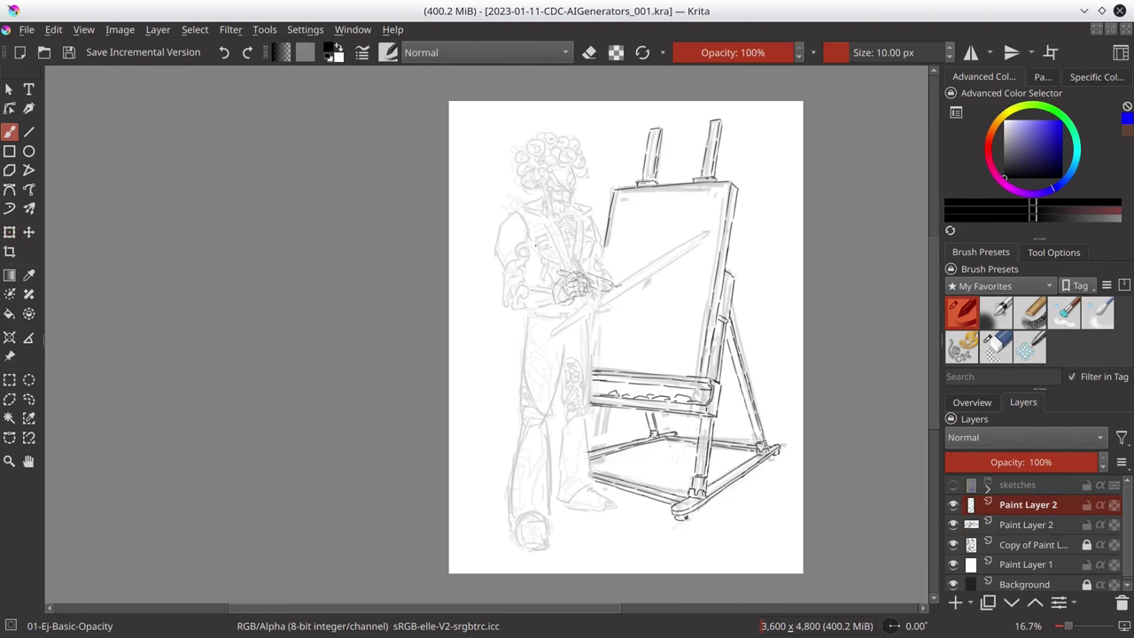
# - Ink the hand and cuff outline, then the fingers and forearm along the sword
pyautogui.scroll(5, 534, 244)
pyautogui.moveTo(478, 321)
pyautogui.mouseDown()
pyautogui.moveTo(461, 354)
pyautogui.moveTo(513, 412)
pyautogui.mouseUp()
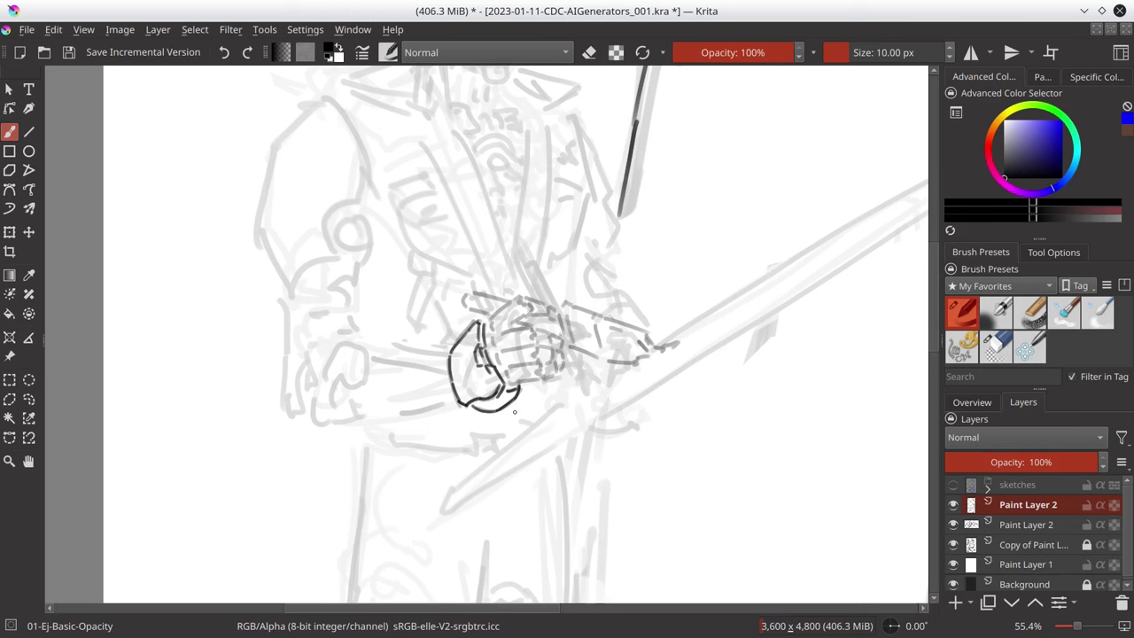
pyautogui.moveTo(489, 337); pyautogui.dragTo(501, 348)
pyautogui.moveTo(487, 321)
pyautogui.mouseDown()
pyautogui.moveTo(494, 330)
pyautogui.moveTo(530, 312)
pyautogui.moveTo(572, 349)
pyautogui.mouseUp()
pyautogui.moveTo(464, 296)
pyautogui.mouseDown()
pyautogui.moveTo(606, 329)
pyautogui.moveTo(611, 365)
pyautogui.mouseUp()
pyautogui.moveTo(611, 323); pyautogui.dragTo(687, 334)
# - Merge the two Paint Layer 2 layers and zoom to the head with the ink brush
pyautogui.press('2')
pyautogui.hotkey('ctrl', 'e')
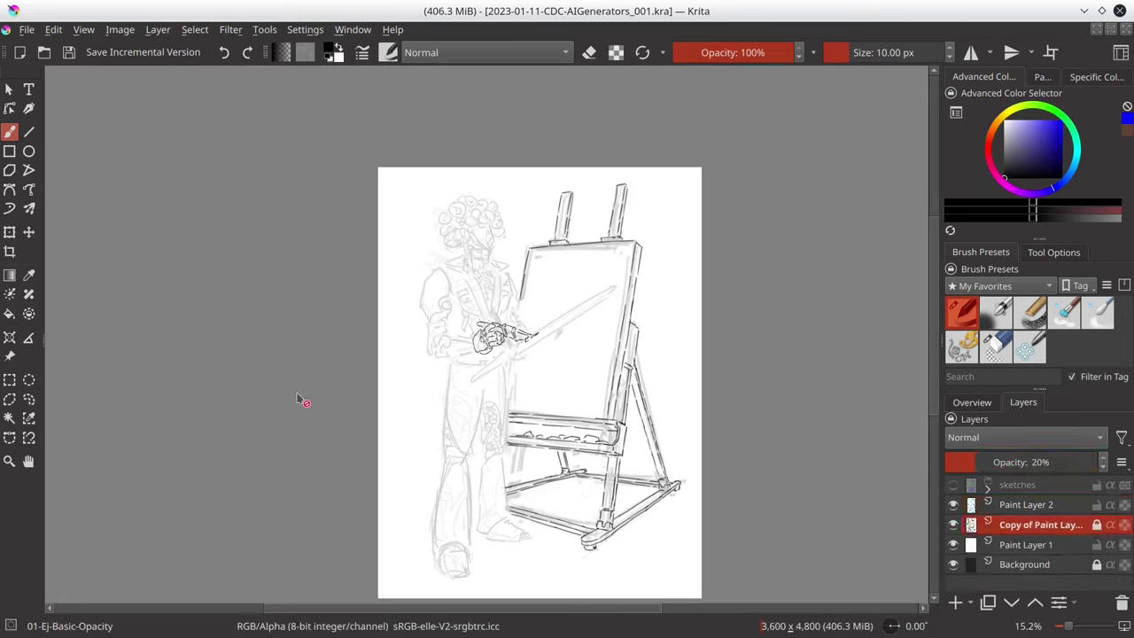
pyautogui.scroll(3, 621, 394)
pyautogui.scroll(2, 621, 394)
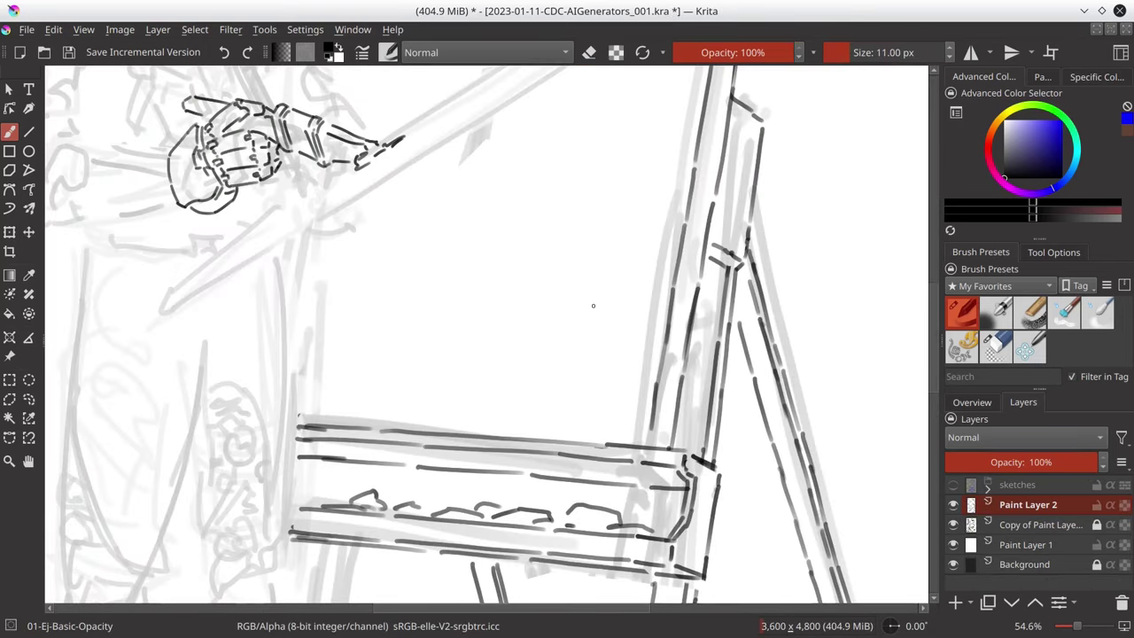
pyautogui.scroll(-1, 621, 394)
pyautogui.click(994, 345)
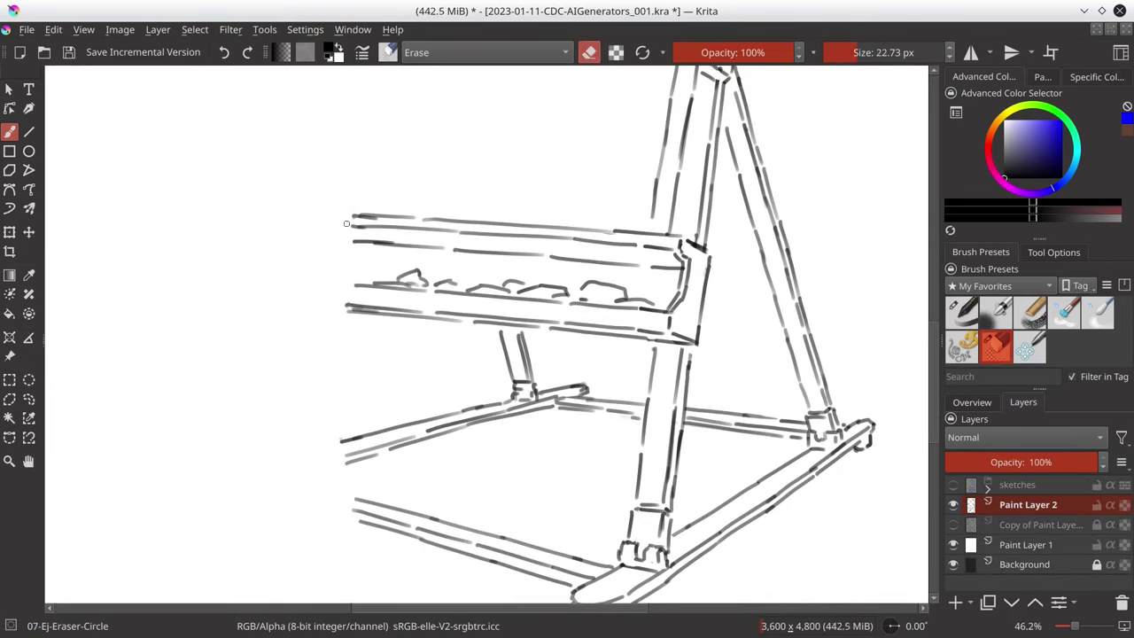
pyautogui.press('/')
pyautogui.scroll(3, 408, 319)
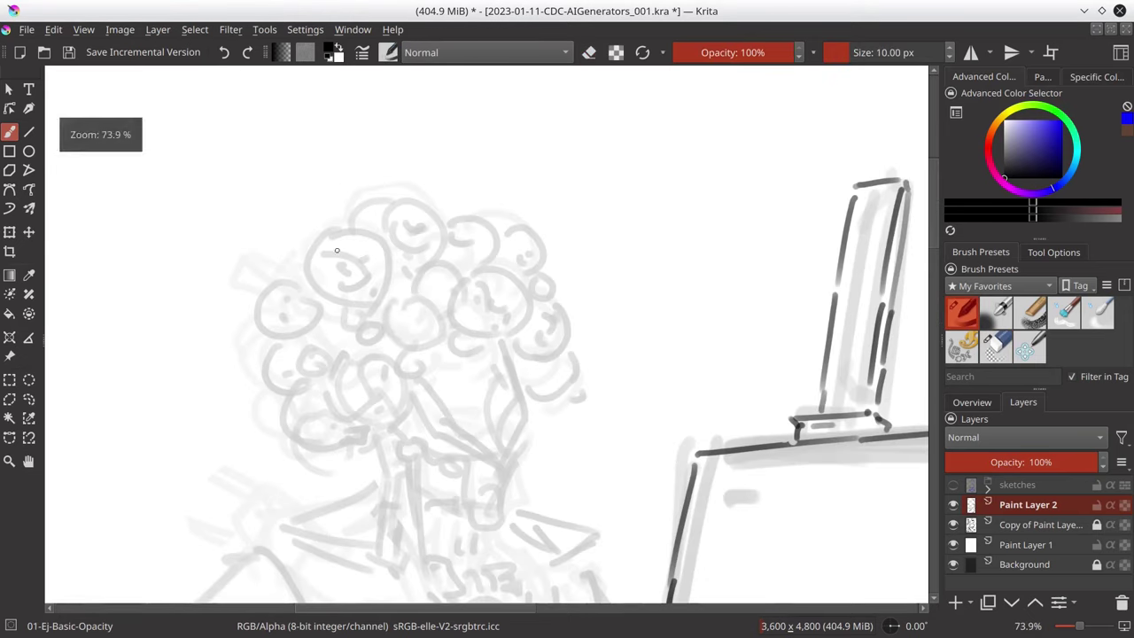
# - Ink the head's first bubble circles, an eye dot, and small circles below
pyautogui.moveTo(425, 301)
pyautogui.mouseDown()
pyautogui.moveTo(417, 342)
pyautogui.moveTo(434, 324)
pyautogui.mouseUp()
pyautogui.moveTo(493, 267)
pyautogui.mouseDown()
pyautogui.moveTo(453, 324)
pyautogui.moveTo(520, 283)
pyautogui.mouseUp()
pyautogui.moveTo(438, 315)
pyautogui.mouseDown()
pyautogui.moveTo(460, 269)
pyautogui.moveTo(443, 271)
pyautogui.moveTo(509, 289)
pyautogui.moveTo(517, 305)
pyautogui.mouseUp()
pyautogui.moveTo(473, 288); pyautogui.dragTo(465, 333)
pyautogui.moveTo(407, 352); pyautogui.dragTo(411, 370)
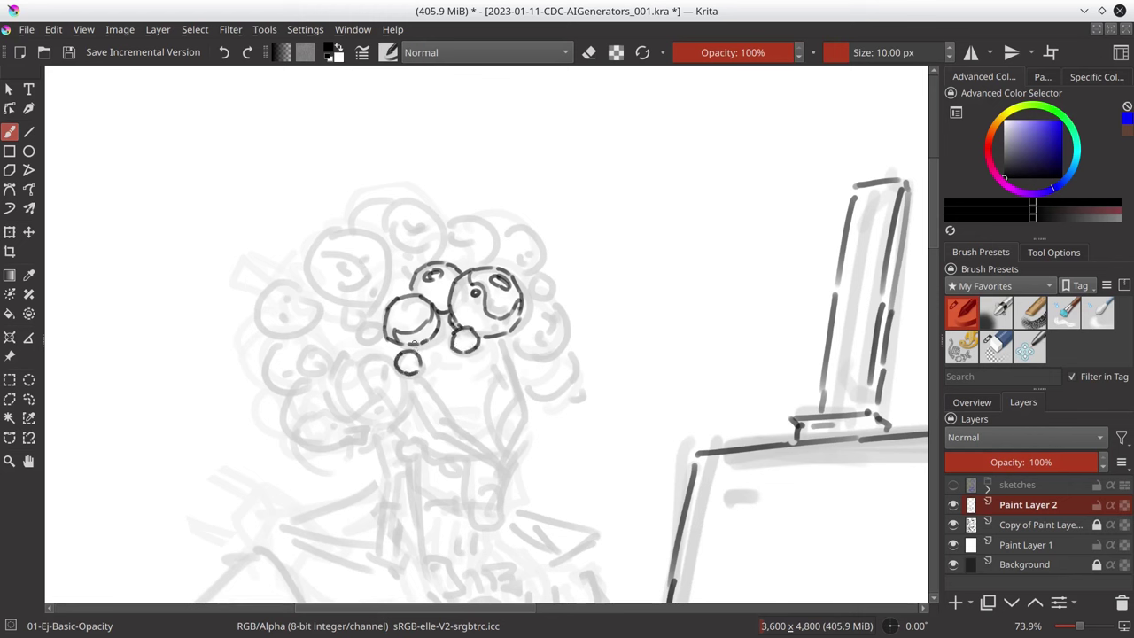
pyautogui.moveTo(318, 242)
pyautogui.mouseDown()
pyautogui.moveTo(317, 300)
pyautogui.moveTo(361, 301)
pyautogui.moveTo(370, 328)
pyautogui.mouseUp()
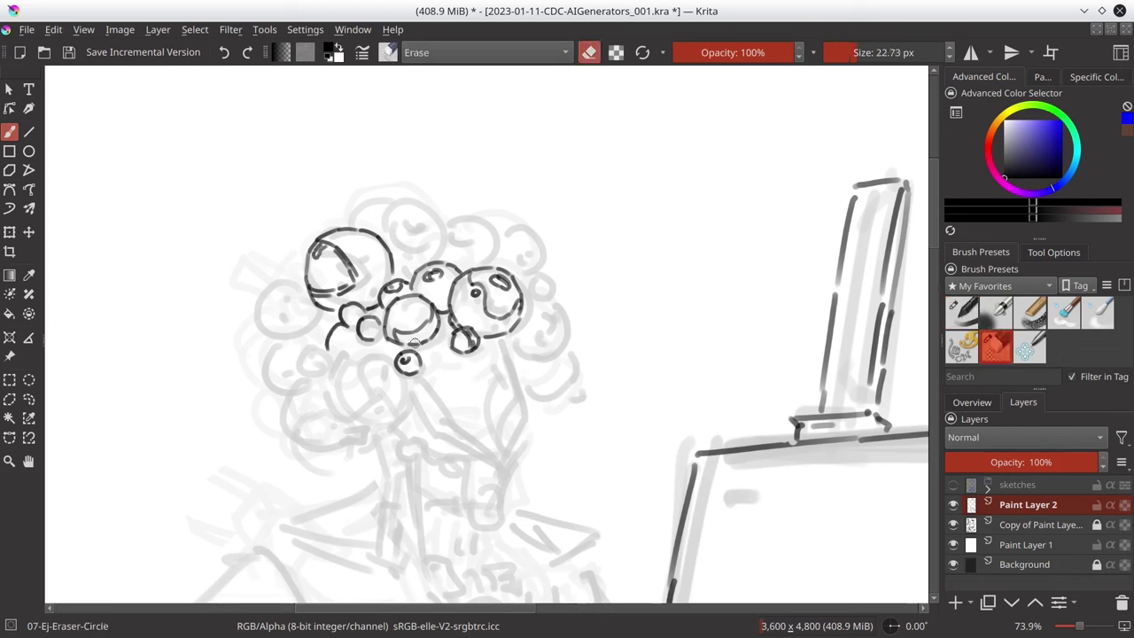
pyautogui.moveTo(333, 351)
pyautogui.mouseDown()
pyautogui.moveTo(337, 324)
pyautogui.moveTo(333, 446)
pyautogui.mouseUp()
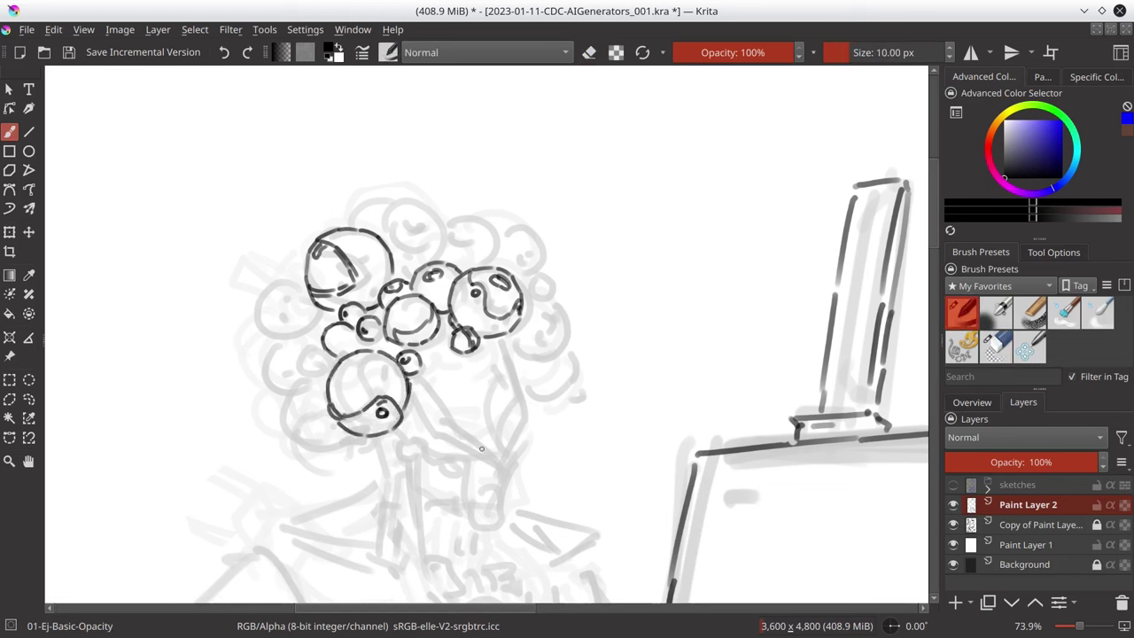
pyautogui.moveTo(336, 395); pyautogui.dragTo(366, 360)
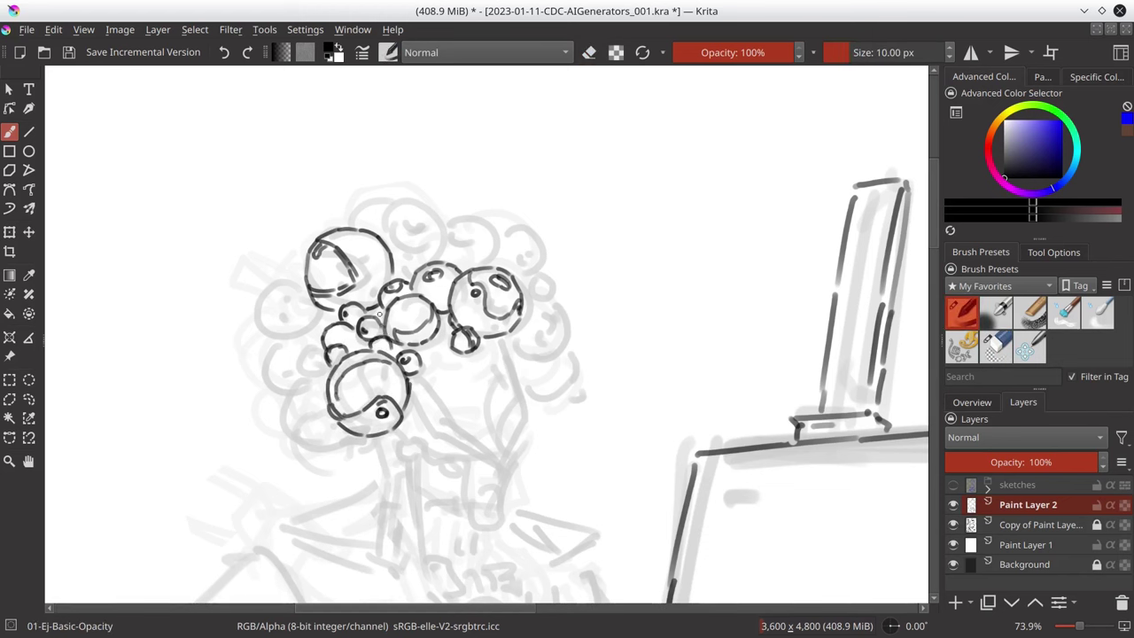
# - Ink the jaw line, chin lines, neck pieces and cuff strokes below the head
pyautogui.moveTo(502, 337); pyautogui.dragTo(528, 414)
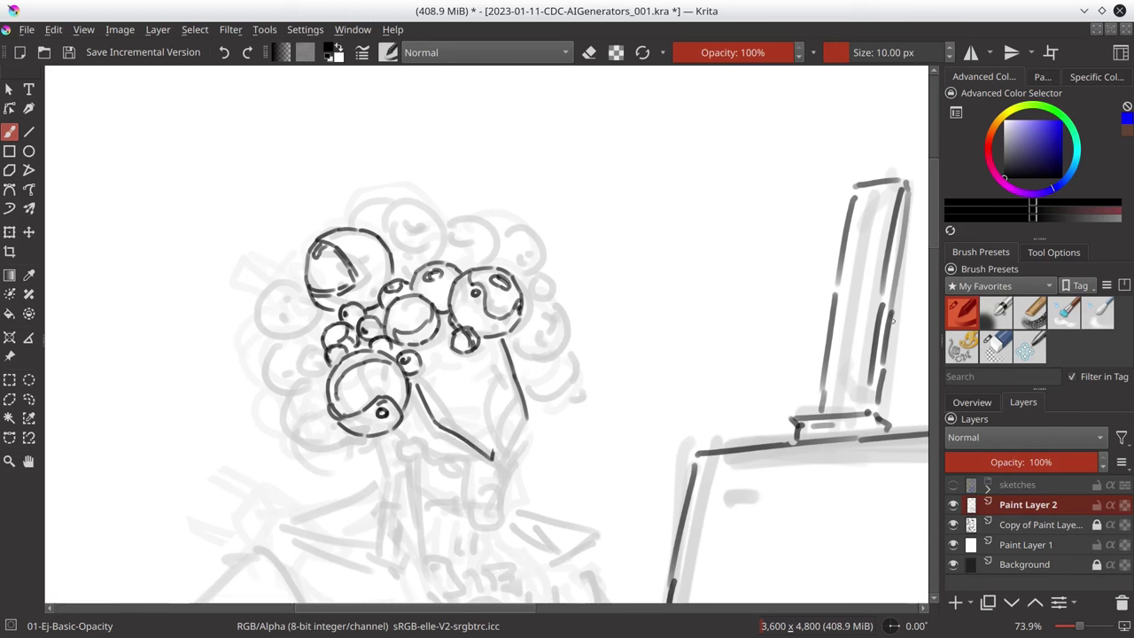
pyautogui.moveTo(493, 461); pyautogui.dragTo(528, 414)
pyautogui.moveTo(414, 393)
pyautogui.mouseDown()
pyautogui.moveTo(491, 464)
pyautogui.moveTo(397, 432)
pyautogui.moveTo(400, 407)
pyautogui.mouseUp()
pyautogui.moveTo(450, 453)
pyautogui.mouseDown()
pyautogui.moveTo(464, 512)
pyautogui.moveTo(502, 531)
pyautogui.mouseUp()
pyautogui.moveTo(517, 452)
pyautogui.mouseDown()
pyautogui.moveTo(501, 517)
pyautogui.moveTo(501, 484)
pyautogui.moveTo(428, 479)
pyautogui.moveTo(443, 500)
pyautogui.moveTo(513, 497)
pyautogui.moveTo(517, 511)
pyautogui.mouseUp()
pyautogui.press('e')
pyautogui.press('e')
pyautogui.press('e')
pyautogui.press('e')
pyautogui.moveTo(408, 445)
pyautogui.mouseDown()
pyautogui.moveTo(379, 457)
pyautogui.moveTo(423, 542)
pyautogui.mouseUp()
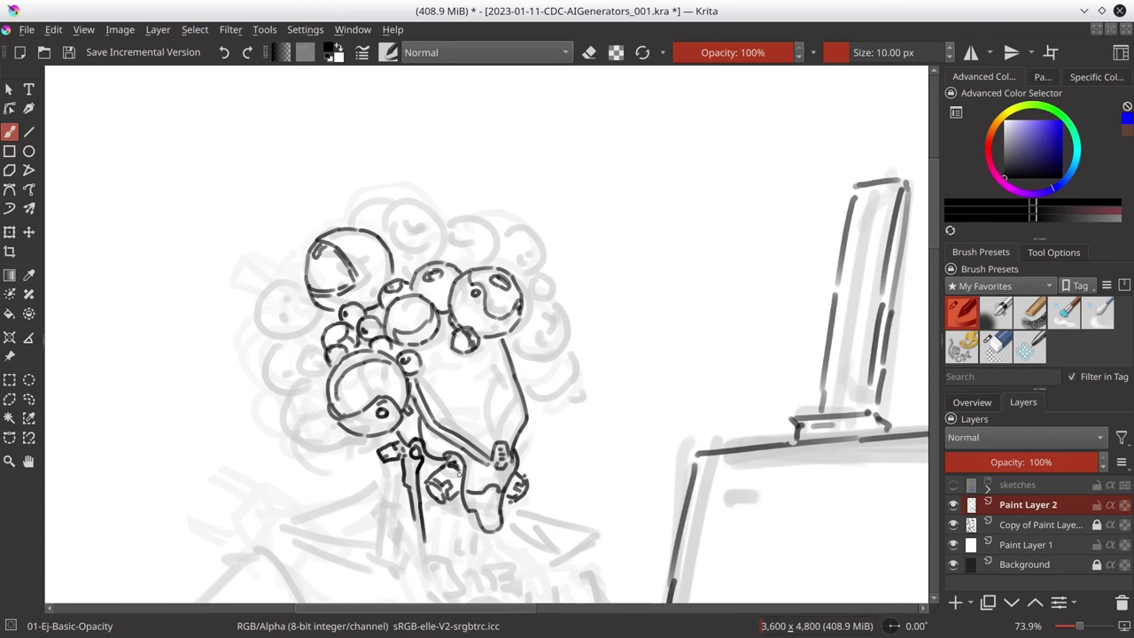
# - Add a bracket stroke and stacked circles left of the lower helmet, then save
pyautogui.click(953, 524)
pyautogui.moveTo(512, 333); pyautogui.dragTo(521, 360)
pyautogui.moveTo(321, 379)
pyautogui.mouseDown()
pyautogui.moveTo(289, 434)
pyautogui.moveTo(345, 452)
pyautogui.moveTo(287, 417)
pyautogui.mouseUp()
pyautogui.moveTo(305, 443); pyautogui.dragTo(361, 452)
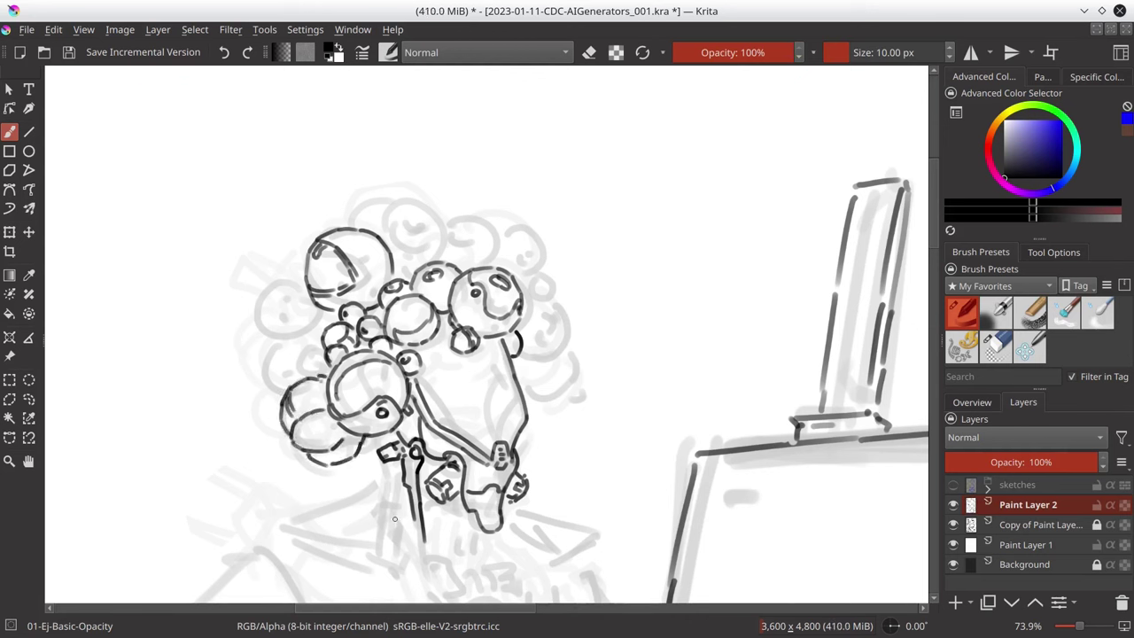
pyautogui.hotkey('ctrl', 's')
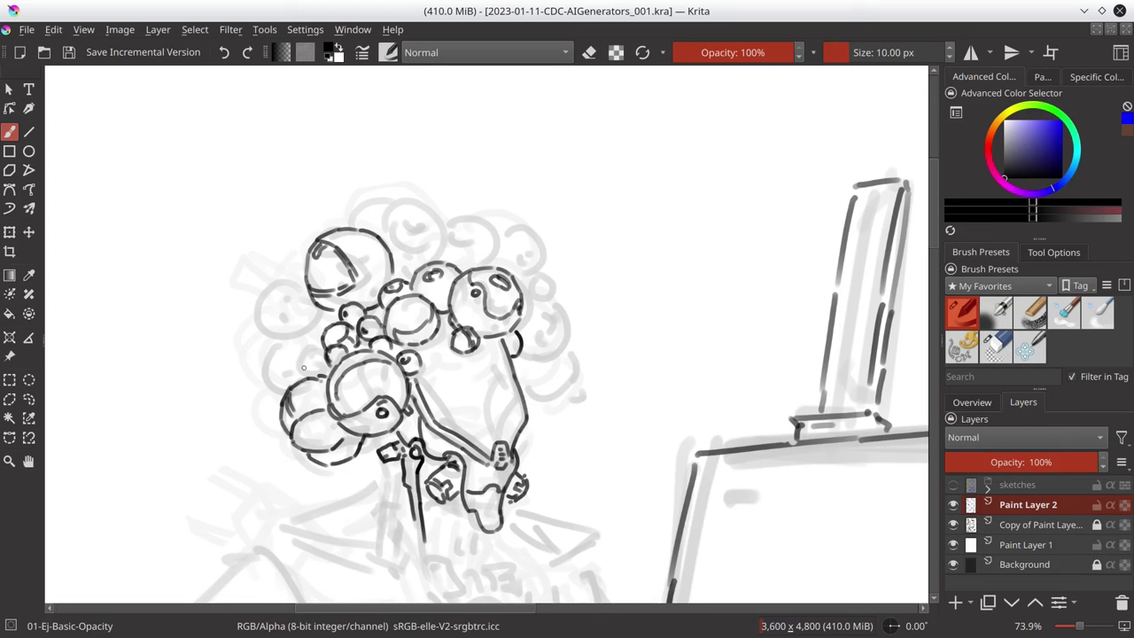
# - Ink more circles on the left, top and right of the head cluster
pyautogui.moveTo(325, 345)
pyautogui.mouseDown()
pyautogui.moveTo(287, 338)
pyautogui.moveTo(264, 390)
pyautogui.mouseUp()
pyautogui.moveTo(278, 365); pyautogui.dragTo(291, 376)
pyautogui.moveTo(289, 278); pyautogui.dragTo(259, 335)
pyautogui.moveTo(306, 310); pyautogui.dragTo(323, 338)
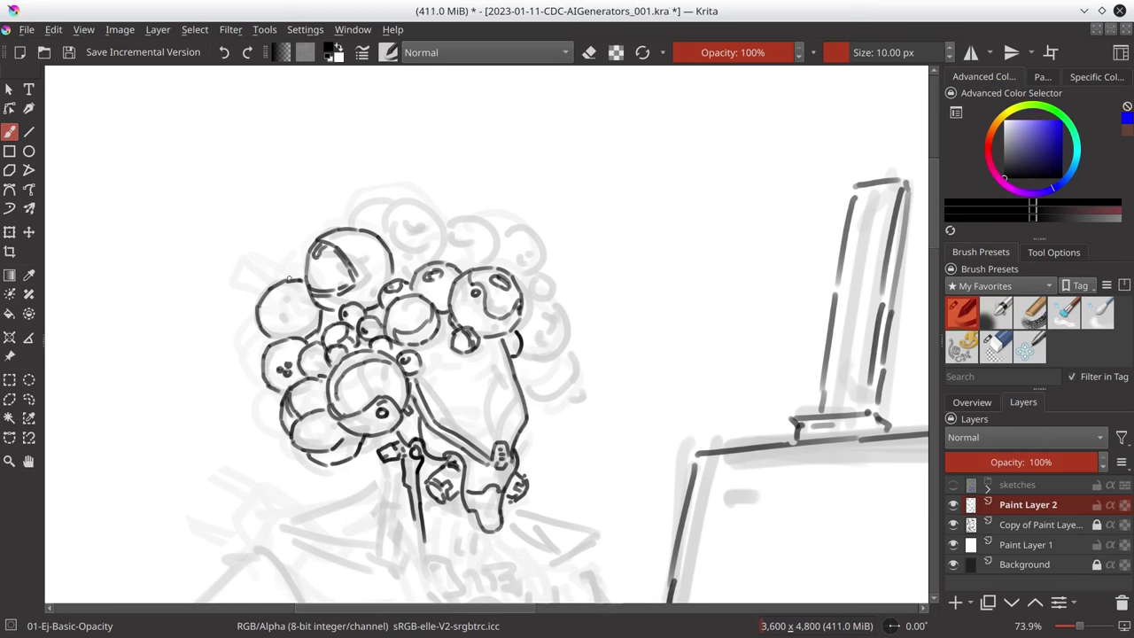
pyautogui.moveTo(280, 291); pyautogui.dragTo(262, 322)
pyautogui.moveTo(329, 315); pyautogui.dragTo(318, 333)
pyautogui.moveTo(352, 229)
pyautogui.mouseDown()
pyautogui.moveTo(395, 196)
pyautogui.moveTo(434, 221)
pyautogui.moveTo(441, 257)
pyautogui.moveTo(493, 262)
pyautogui.moveTo(505, 246)
pyautogui.mouseUp()
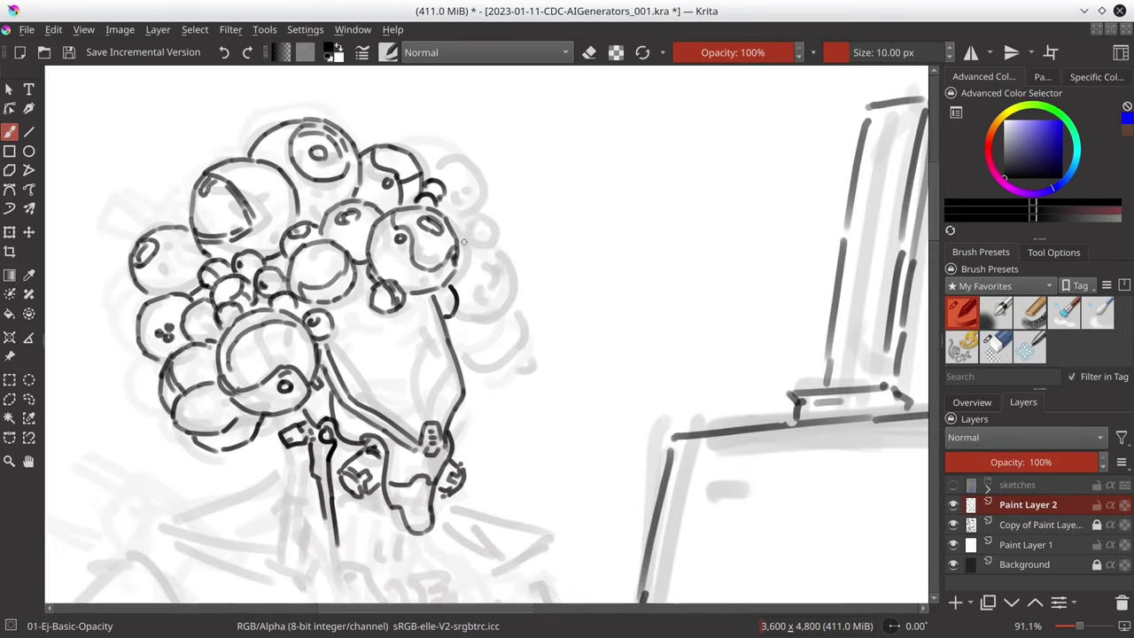
pyautogui.moveTo(428, 174)
pyautogui.mouseDown()
pyautogui.moveTo(482, 209)
pyautogui.moveTo(473, 189)
pyautogui.mouseUp()
pyautogui.moveTo(485, 239)
pyautogui.mouseDown()
pyautogui.moveTo(512, 289)
pyautogui.moveTo(456, 321)
pyautogui.moveTo(471, 302)
pyautogui.moveTo(437, 427)
pyautogui.mouseUp()
pyautogui.scroll(-3, 573, 407)
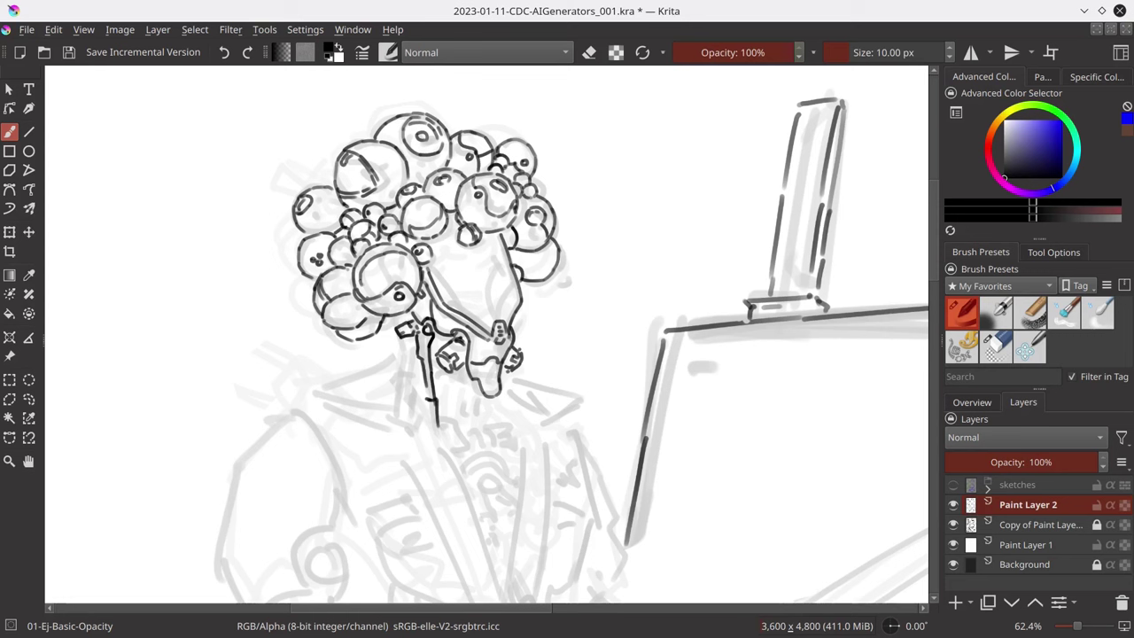
# - Save, then ink the neck edge and high collar lines, erasing and redoing the neck strokes
pyautogui.hotkey('ctrl', 's')
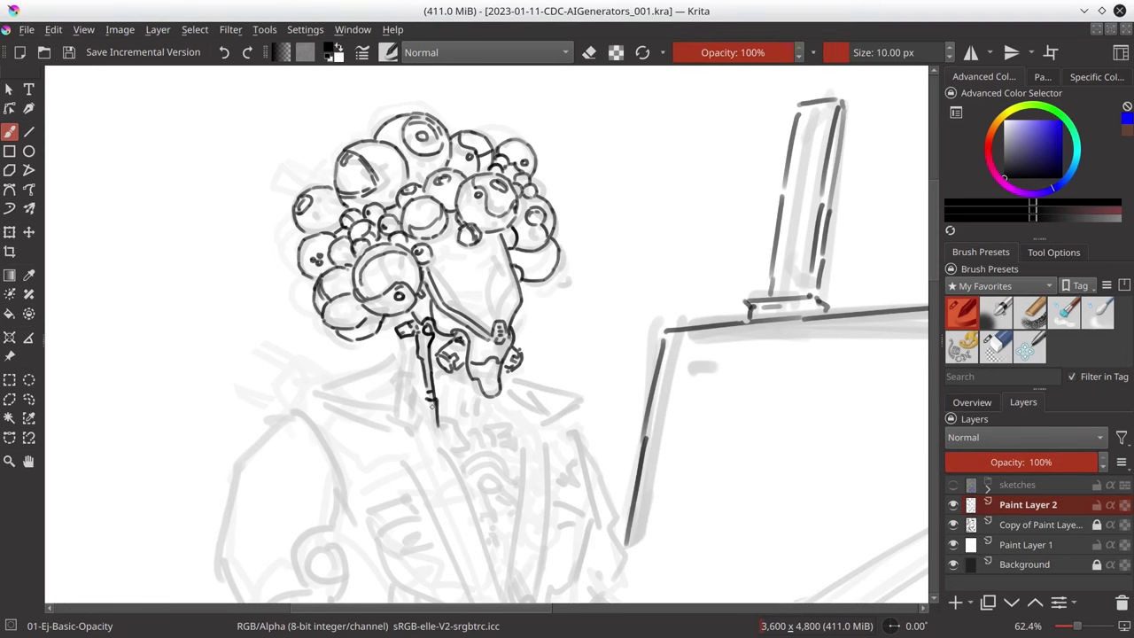
pyautogui.moveTo(431, 379); pyautogui.dragTo(453, 379)
pyautogui.press('e')
pyautogui.moveTo(458, 413)
pyautogui.mouseDown()
pyautogui.moveTo(435, 379)
pyautogui.moveTo(466, 400)
pyautogui.moveTo(439, 407)
pyautogui.moveTo(493, 428)
pyautogui.mouseUp()
pyautogui.press('e')
pyautogui.press('e')
pyautogui.press('e')
pyautogui.scroll(-3, 494, 427)
pyautogui.moveTo(508, 293); pyautogui.dragTo(506, 461)
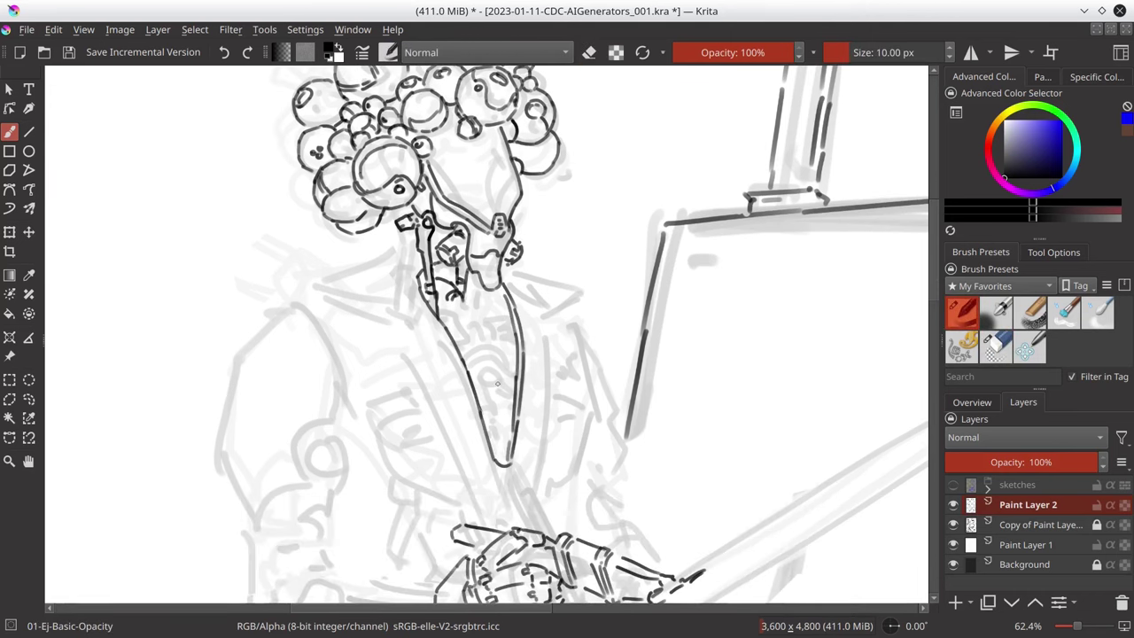
pyautogui.moveTo(403, 250); pyautogui.dragTo(316, 281)
pyautogui.moveTo(519, 259); pyautogui.dragTo(576, 284)
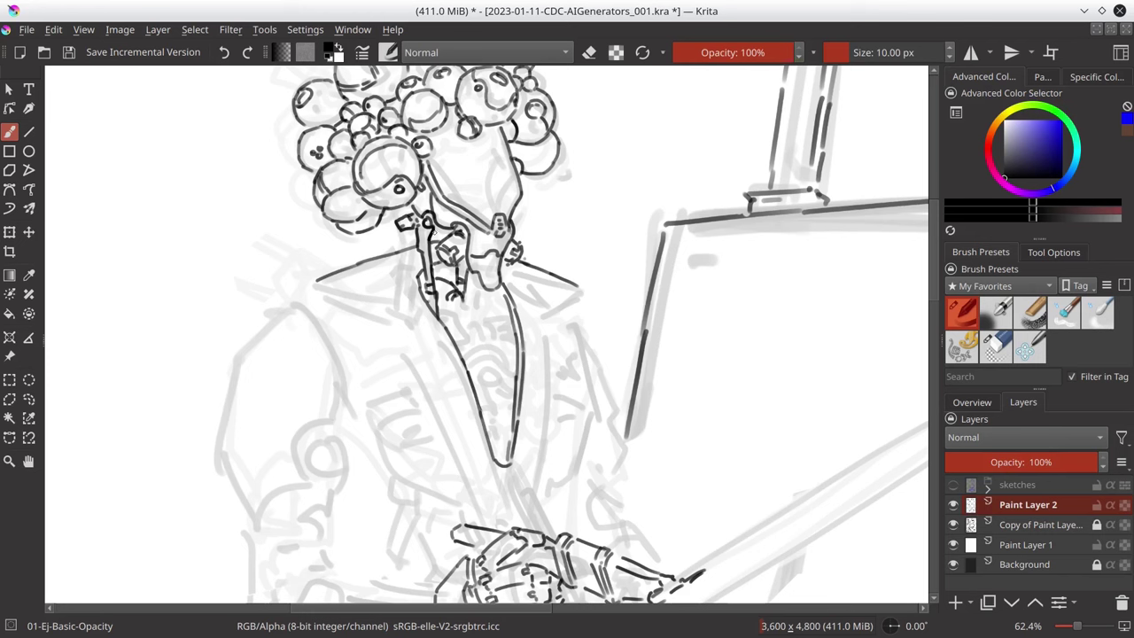
# - Ink the jabot and trace both lapels, joining them at the front
pyautogui.moveTo(502, 303)
pyautogui.mouseDown()
pyautogui.moveTo(461, 312)
pyautogui.moveTo(510, 353)
pyautogui.moveTo(492, 423)
pyautogui.moveTo(509, 464)
pyautogui.mouseUp()
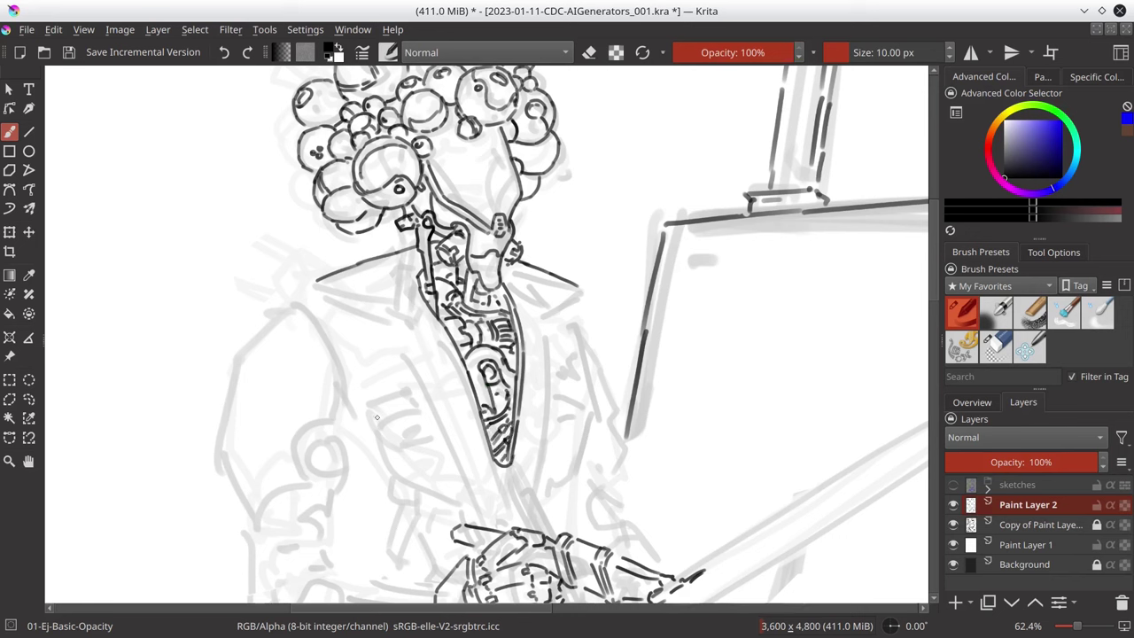
pyautogui.moveTo(310, 282)
pyautogui.mouseDown()
pyautogui.moveTo(436, 367)
pyautogui.moveTo(422, 372)
pyautogui.moveTo(468, 500)
pyautogui.mouseUp()
pyautogui.moveTo(422, 365); pyautogui.dragTo(469, 505)
pyautogui.moveTo(577, 288)
pyautogui.mouseDown()
pyautogui.moveTo(558, 340)
pyautogui.moveTo(533, 512)
pyautogui.moveTo(492, 521)
pyautogui.mouseUp()
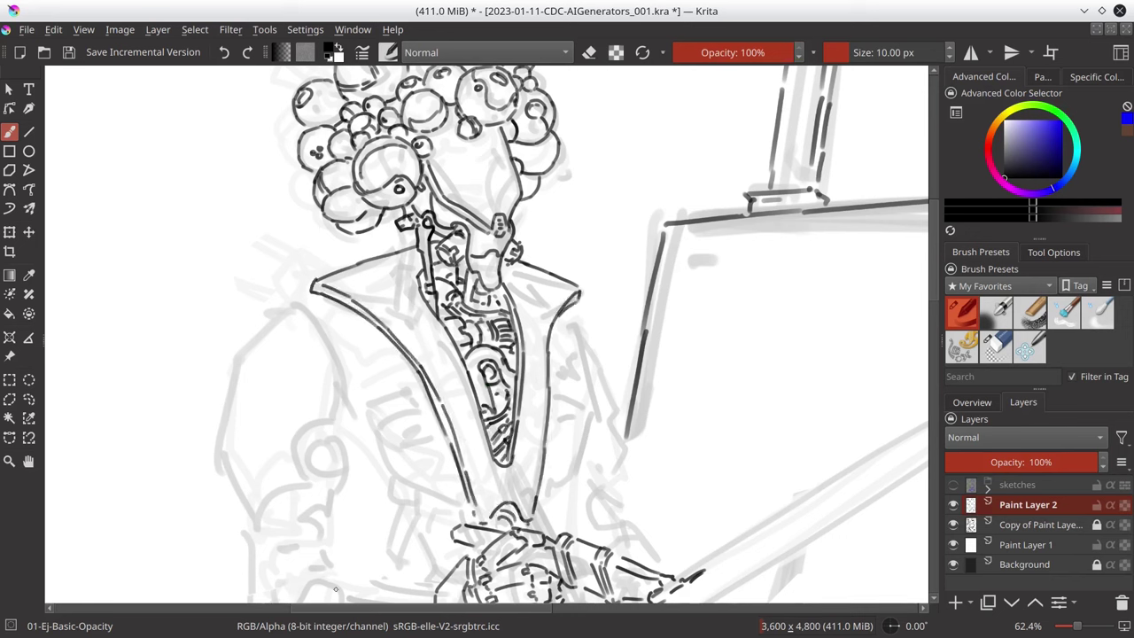
# - Save again and ink lines along the coat and chest
pyautogui.hotkey('ctrl', 's')
pyautogui.press('-')
pyautogui.press('-')
pyautogui.press('-')
pyautogui.scroll(5, 564, 287)
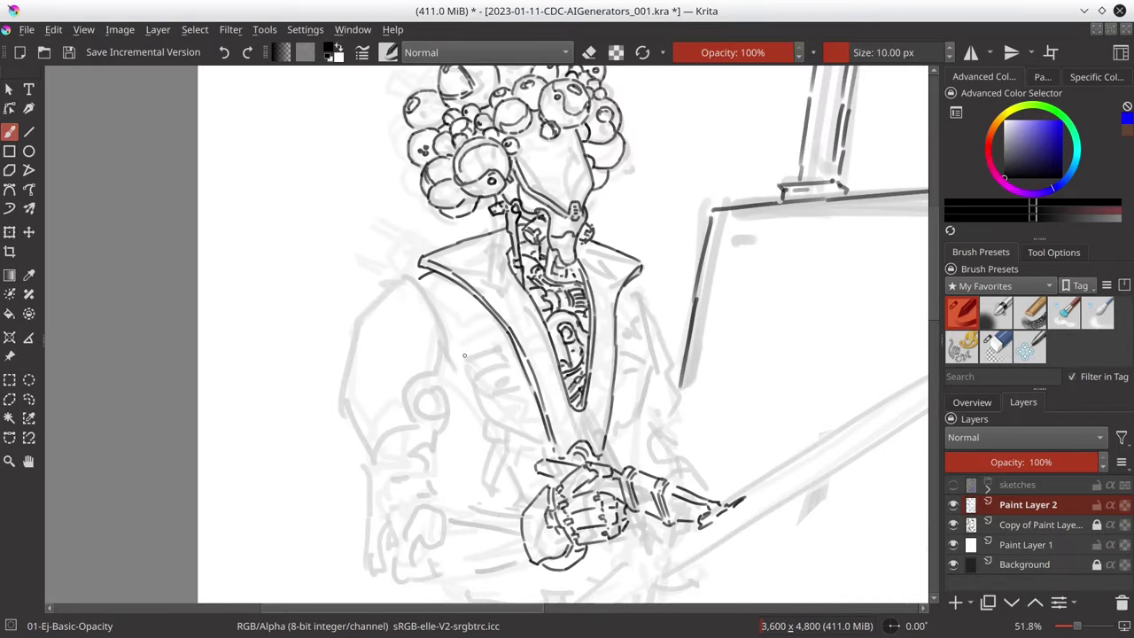
pyautogui.moveTo(441, 360); pyautogui.dragTo(531, 412)
pyautogui.moveTo(617, 408); pyautogui.dragTo(647, 339)
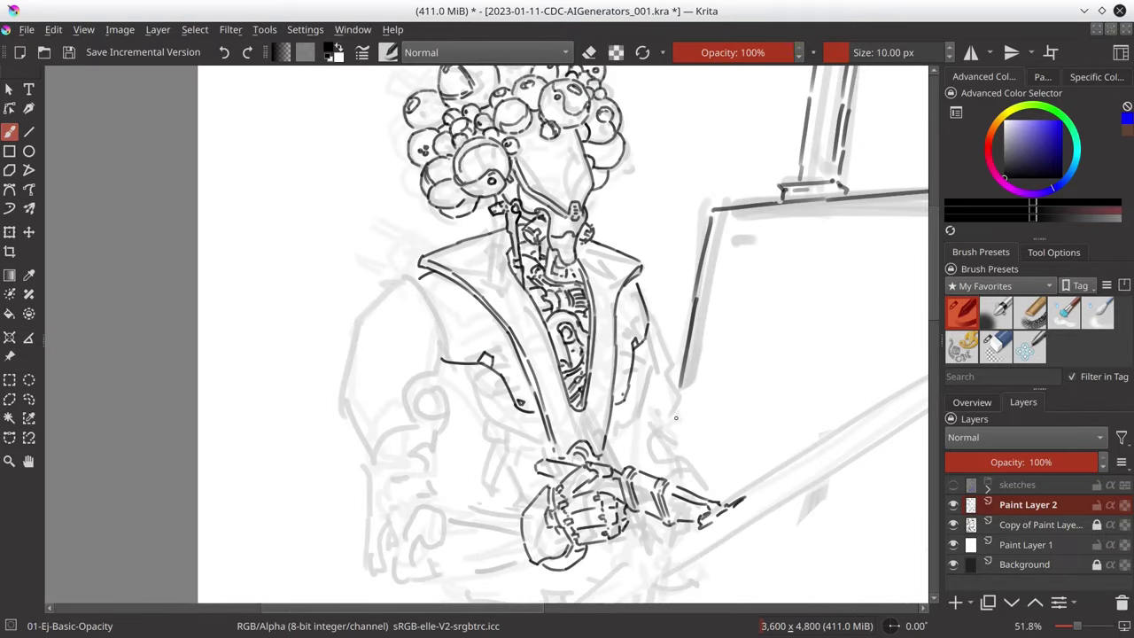
pyautogui.moveTo(676, 417); pyautogui.dragTo(688, 294)
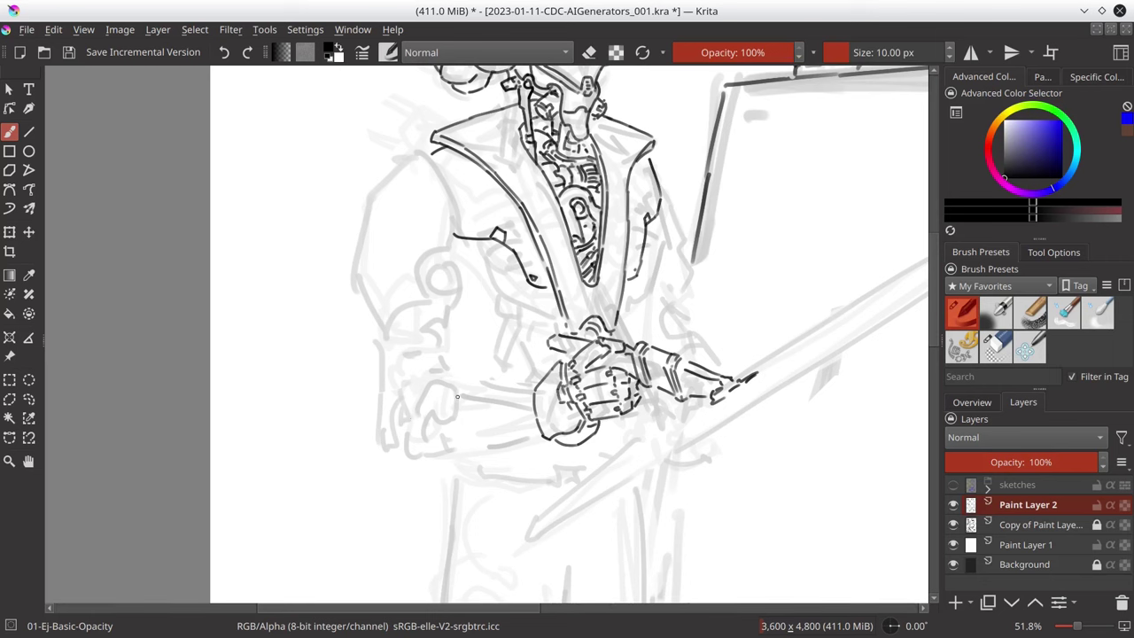
# - Ink the lines around the sword hand and under the coat, erasing to clean the arm line
pyautogui.moveTo(457, 396); pyautogui.dragTo(532, 397)
pyautogui.press('e')
pyautogui.press('e')
pyautogui.moveTo(440, 429); pyautogui.dragTo(547, 438)
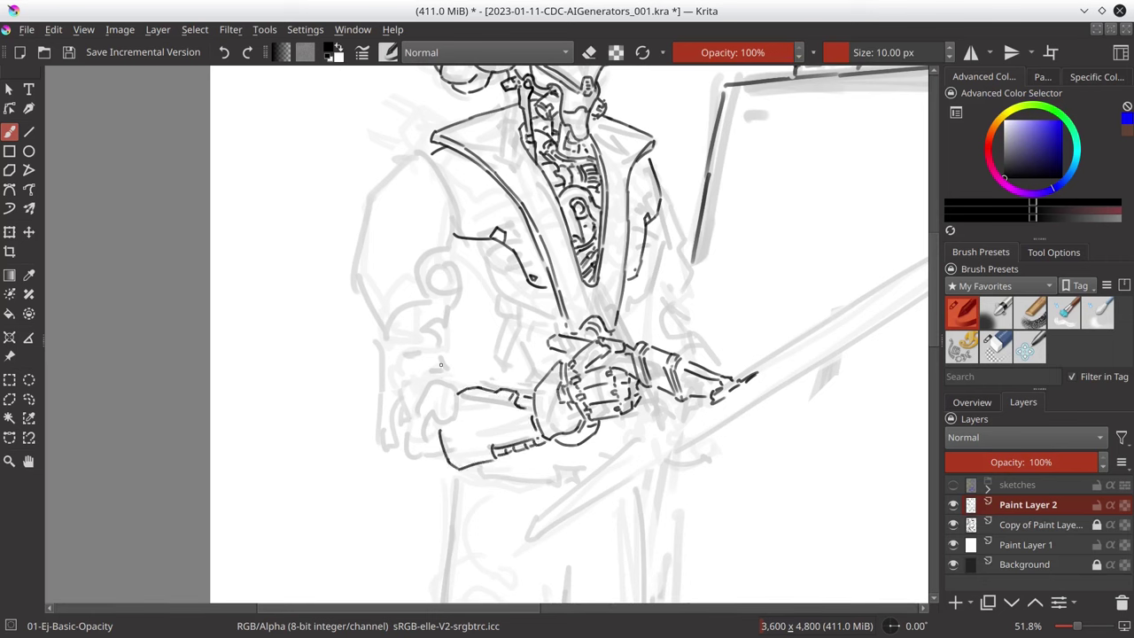
pyautogui.moveTo(459, 395)
pyautogui.mouseDown()
pyautogui.moveTo(427, 416)
pyautogui.moveTo(417, 458)
pyautogui.moveTo(478, 386)
pyautogui.mouseUp()
pyautogui.press('e')
pyautogui.press('e')
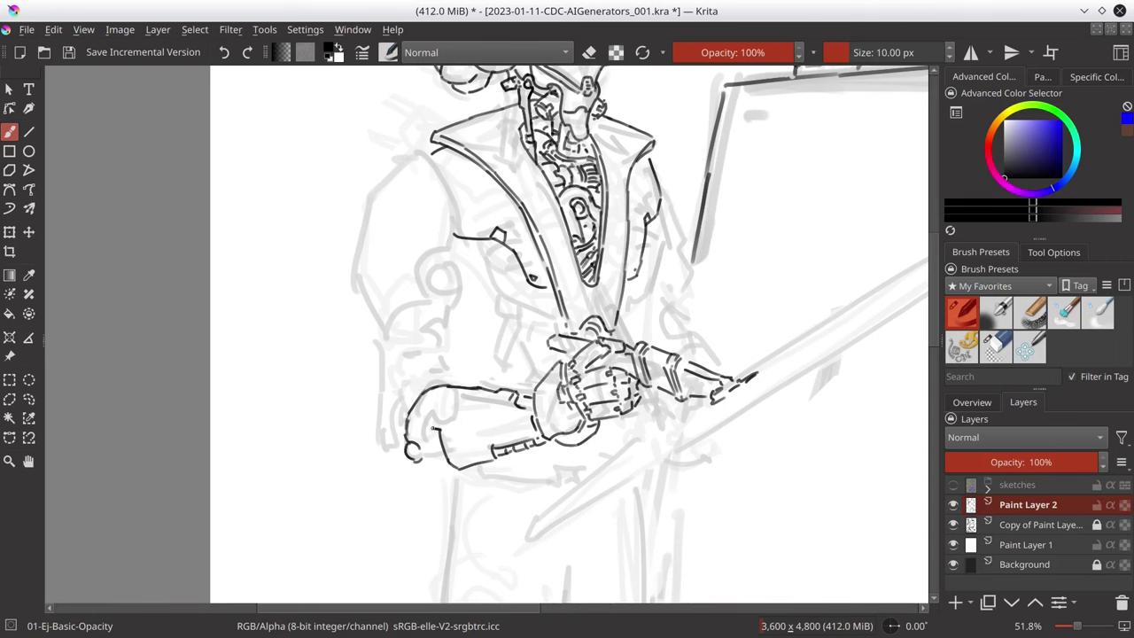
pyautogui.press('e')
pyautogui.press('e')
pyautogui.moveTo(421, 425)
pyautogui.mouseDown()
pyautogui.moveTo(440, 462)
pyautogui.moveTo(402, 490)
pyautogui.mouseUp()
pyautogui.press('e')
pyautogui.press('e')
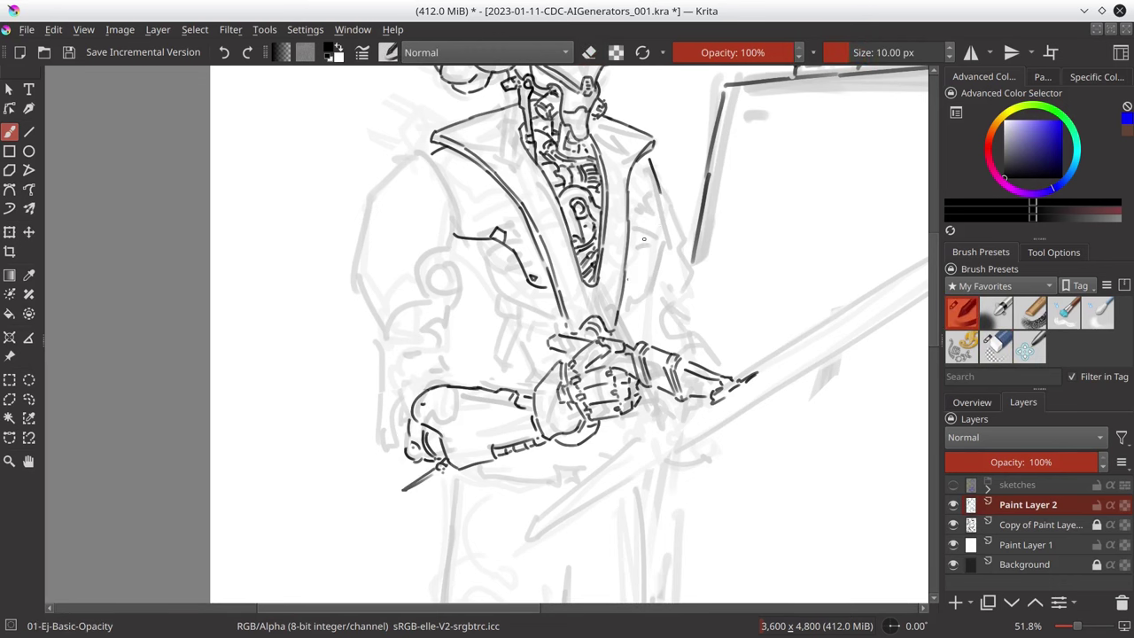
pyautogui.press('e')
pyautogui.moveTo(521, 396); pyautogui.dragTo(531, 403)
pyautogui.press('e')
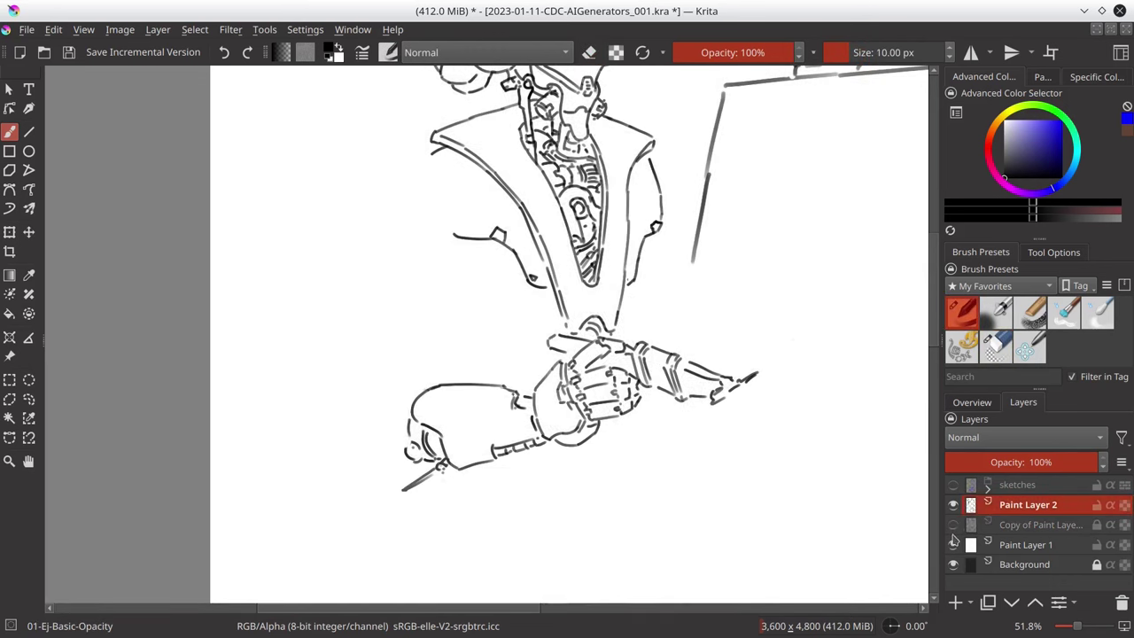
# - Outline the shoulder plate, upper arm, elbow joint and forearm
pyautogui.moveTo(425, 255)
pyautogui.mouseDown()
pyautogui.moveTo(379, 337)
pyautogui.moveTo(422, 149)
pyautogui.mouseUp()
pyautogui.moveTo(418, 151); pyautogui.dragTo(434, 253)
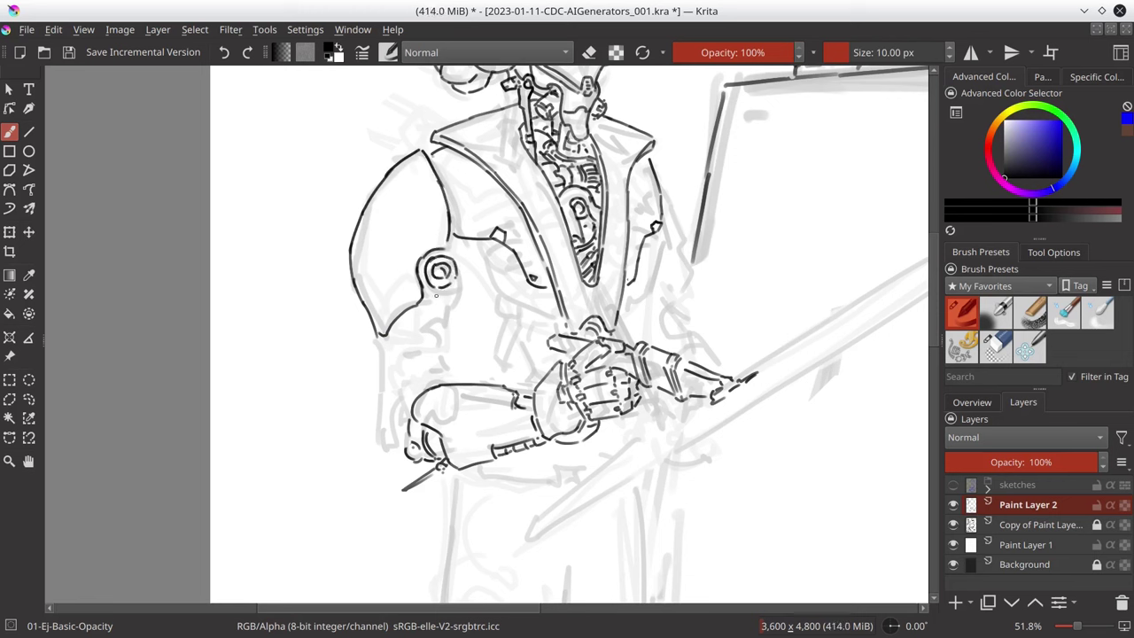
pyautogui.moveTo(421, 335); pyautogui.dragTo(386, 352)
pyautogui.moveTo(383, 359); pyautogui.dragTo(388, 452)
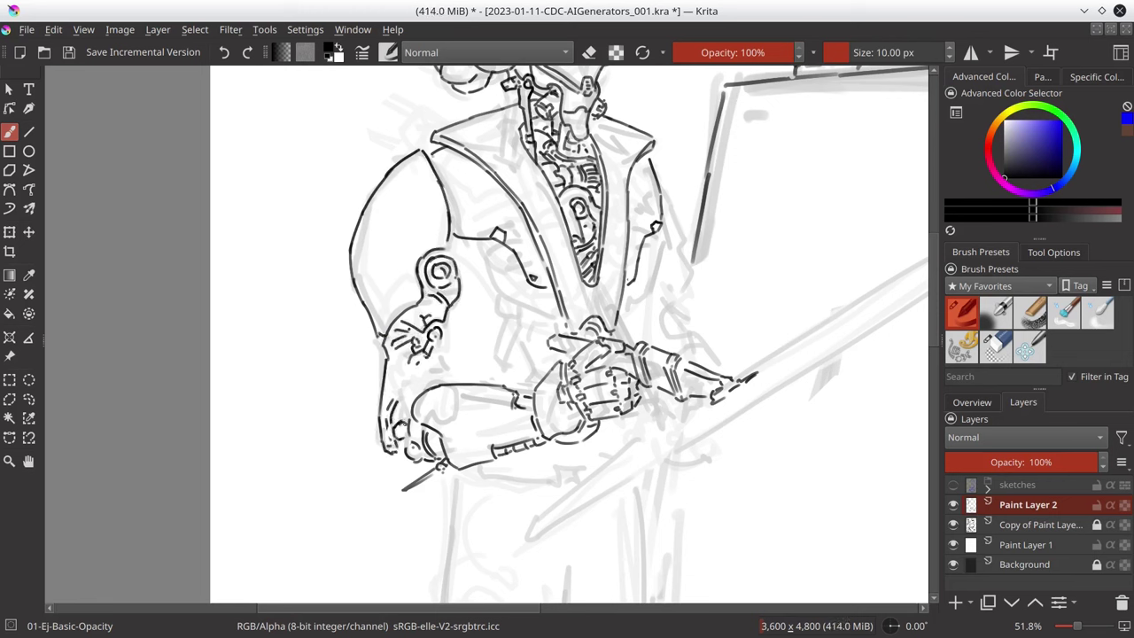
pyautogui.moveTo(440, 324); pyautogui.dragTo(450, 377)
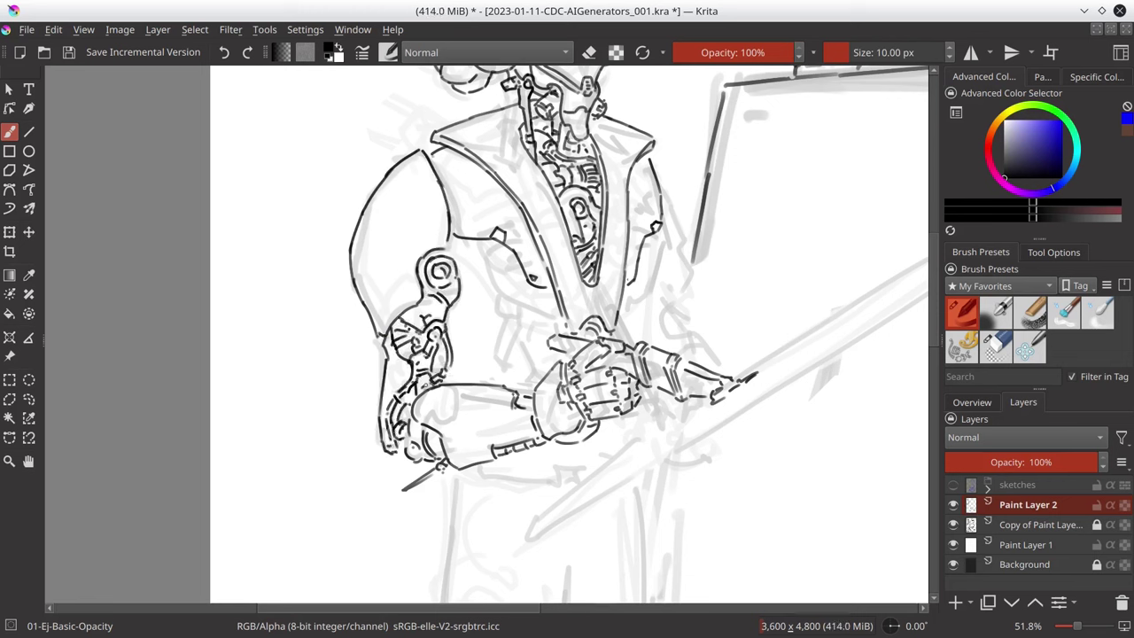
# - Mirror the canvas to check the drawing and ink details on the torso
pyautogui.press('/')
pyautogui.press('/')
pyautogui.press('/')
pyautogui.press('m')
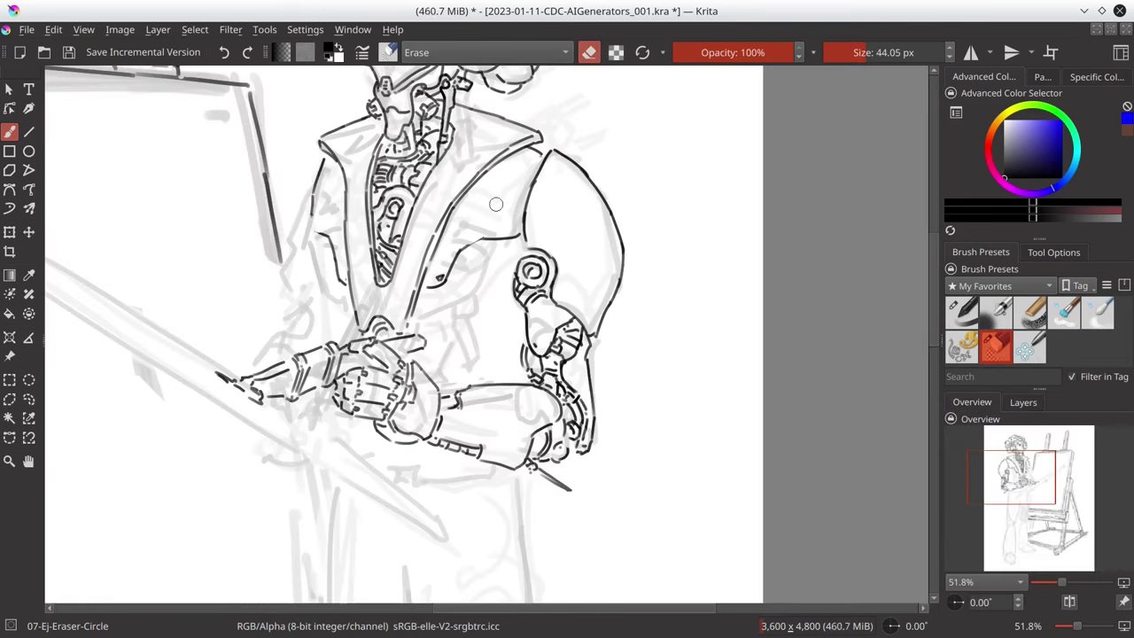
pyautogui.press('/')
pyautogui.press('/')
pyautogui.press('/')
pyautogui.moveTo(461, 241); pyautogui.dragTo(519, 237)
pyautogui.moveTo(416, 316); pyautogui.dragTo(470, 300)
pyautogui.moveTo(491, 251); pyautogui.dragTo(467, 298)
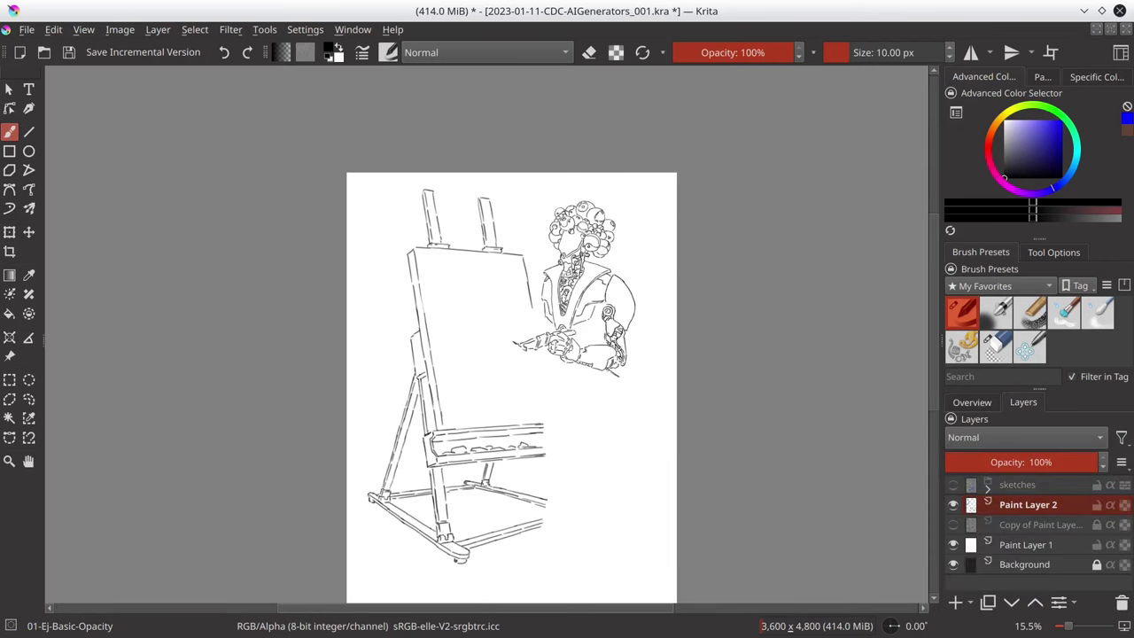
# - Show the faint sketch layer, ink short lines on the torso and save
pyautogui.click(952, 524)
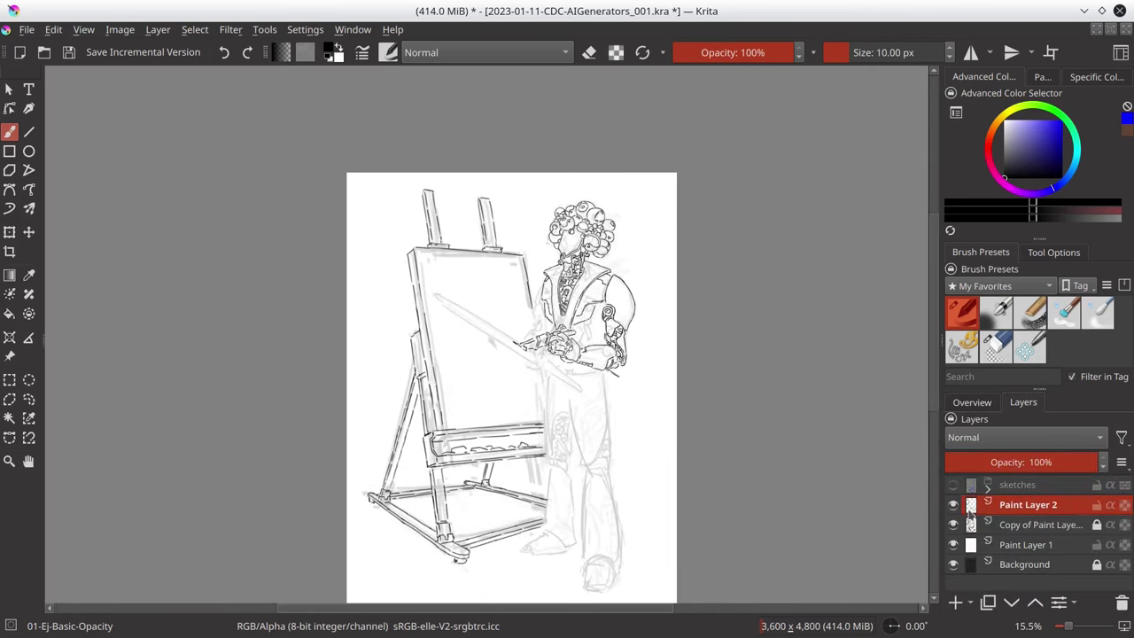
pyautogui.scroll(5, 543, 281)
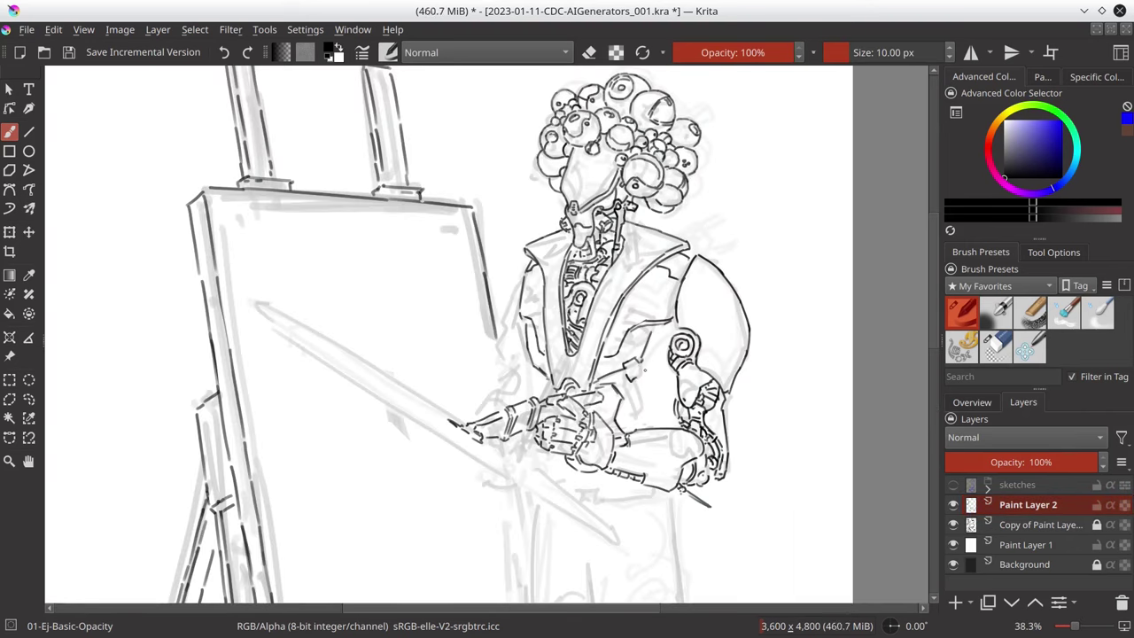
pyautogui.moveTo(632, 416); pyautogui.dragTo(643, 386)
pyautogui.moveTo(649, 415); pyautogui.dragTo(652, 381)
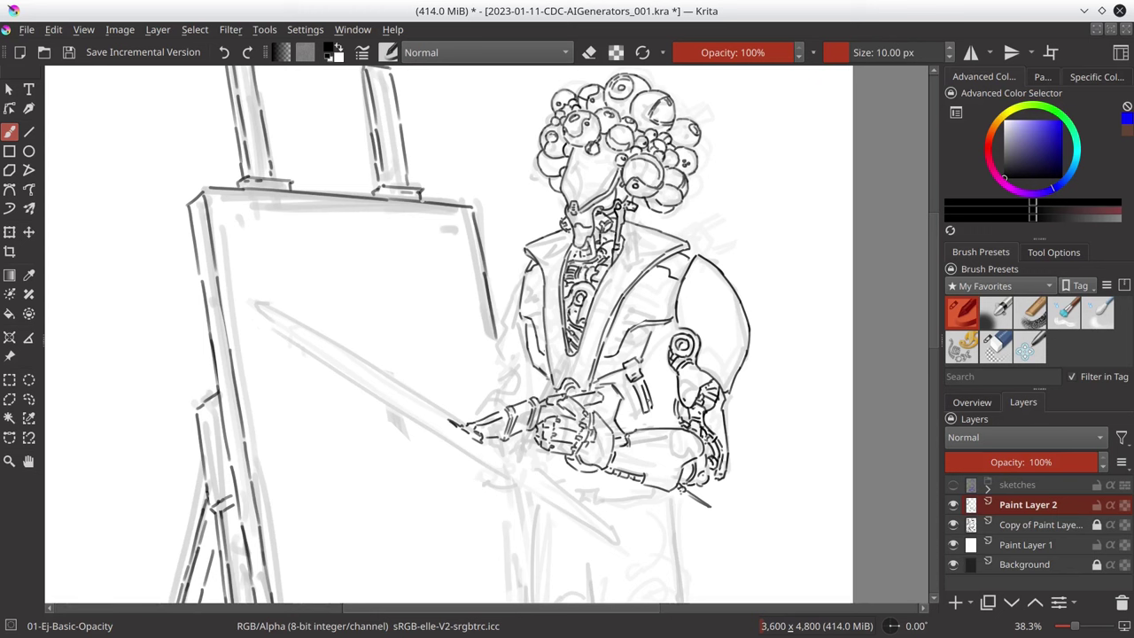
pyautogui.hotkey('ctrl', 's')
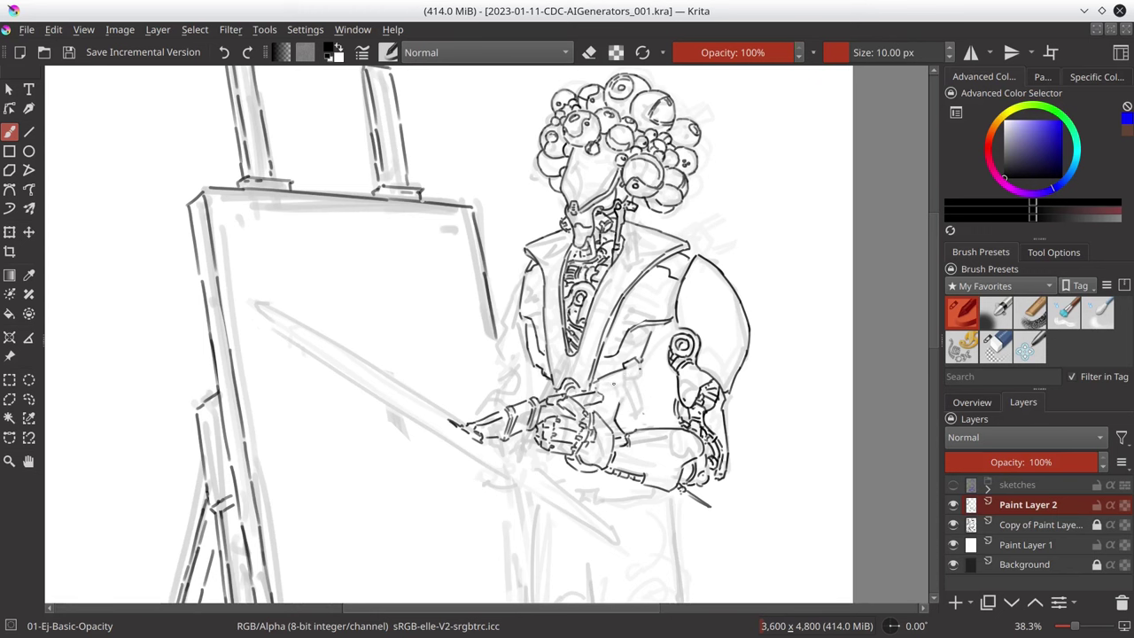
# - Add another short torso stroke, fit the page in view and save again
pyautogui.moveTo(670, 427); pyautogui.dragTo(664, 399)
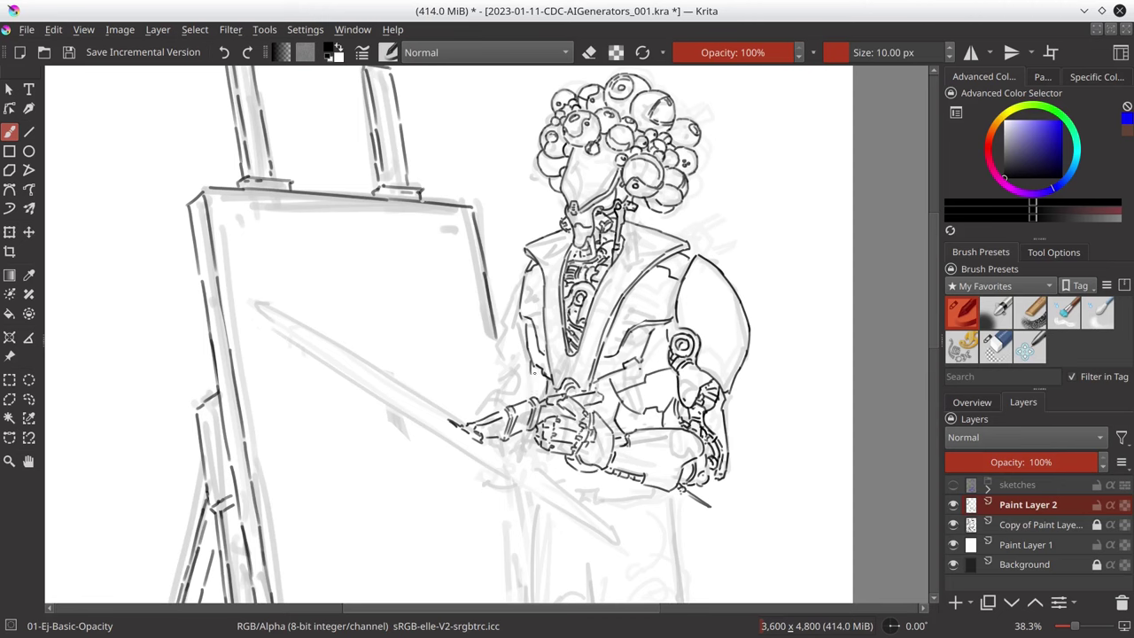
pyautogui.press('2')
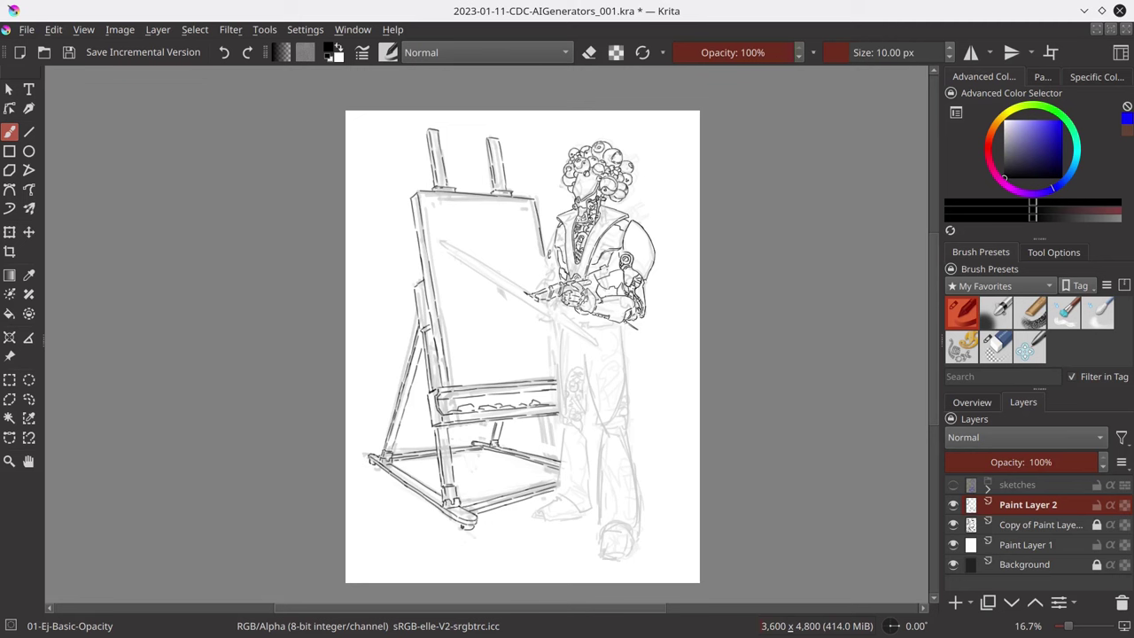
pyautogui.hotkey('ctrl', 's')
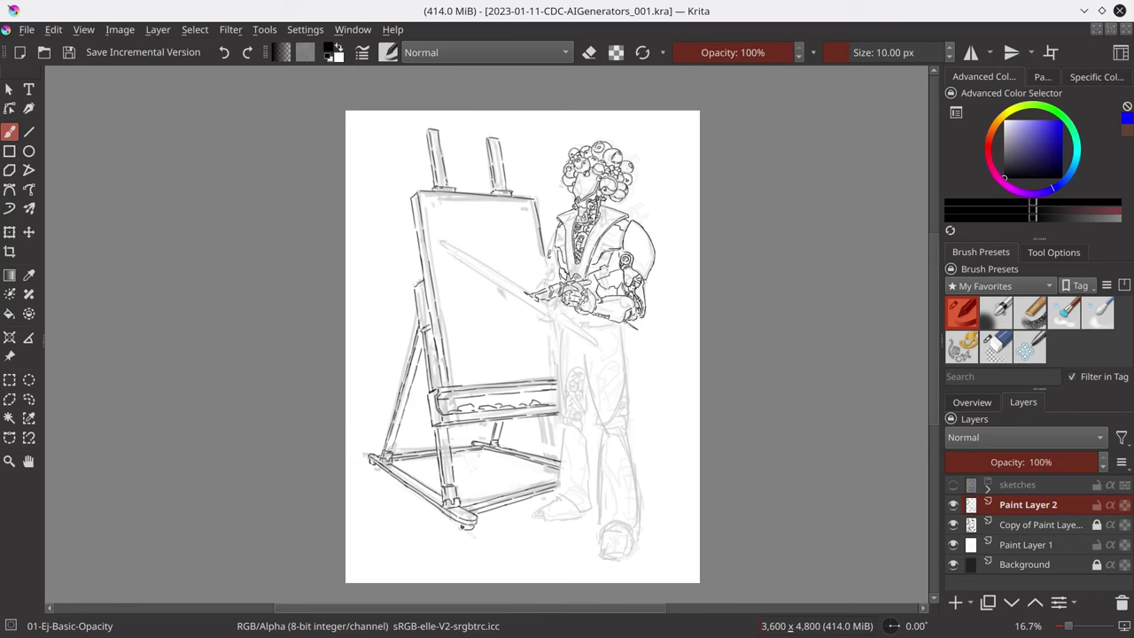
pyautogui.scroll(3, 591, 232)
pyautogui.press('e')
pyautogui.press('e')
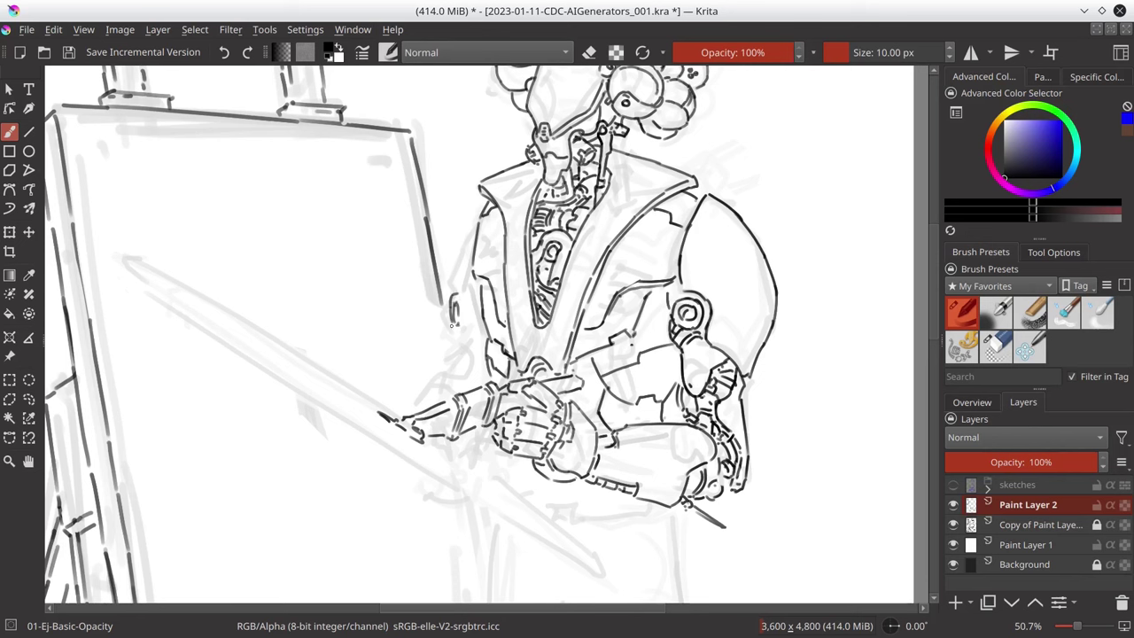
# - Ink the torso's left edge, touch up strokes near the waist and save
pyautogui.moveTo(469, 207); pyautogui.dragTo(457, 288)
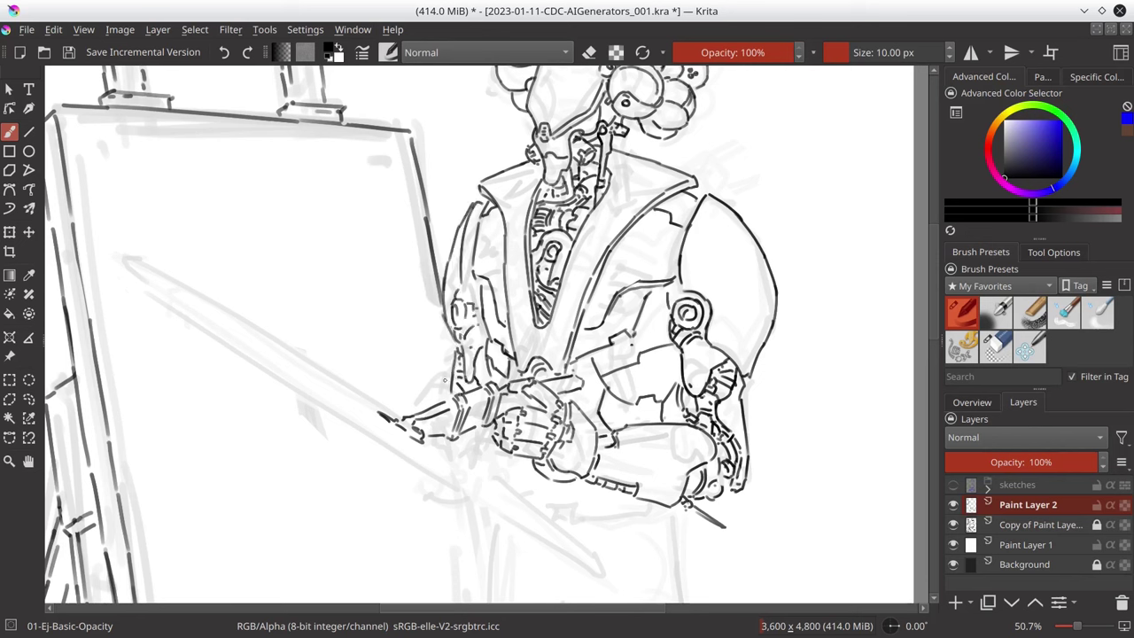
pyautogui.press('e')
pyautogui.press('e')
pyautogui.press('e')
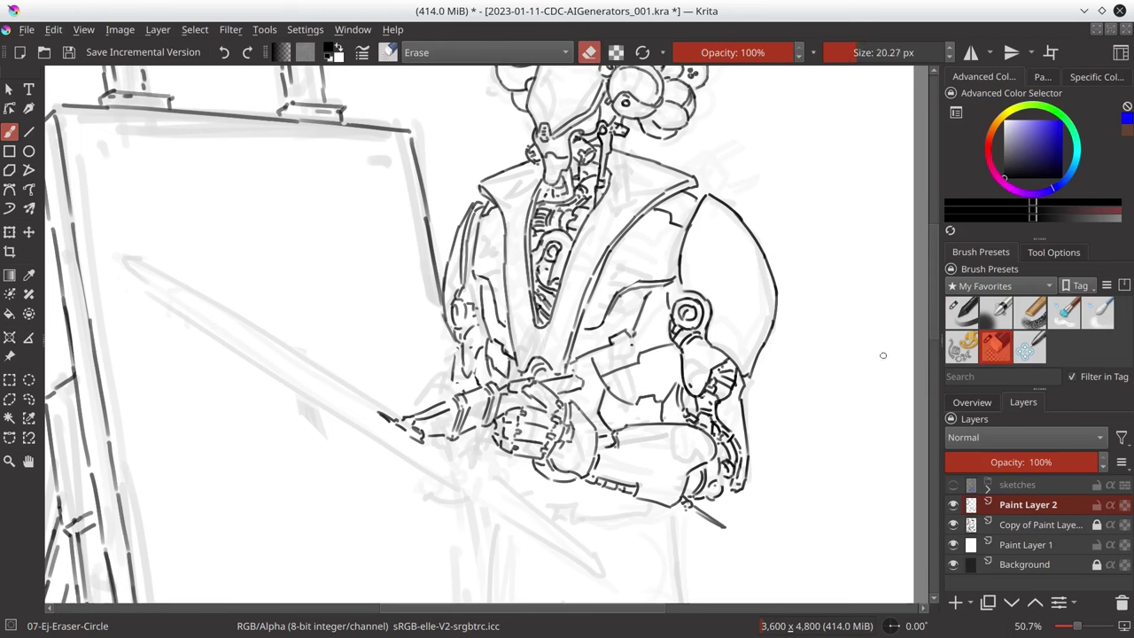
pyautogui.press('e')
pyautogui.press('e')
pyautogui.moveTo(455, 354)
pyautogui.mouseDown()
pyautogui.moveTo(455, 381)
pyautogui.moveTo(483, 383)
pyautogui.mouseUp()
pyautogui.press('e')
pyautogui.scroll(-5, 496, 509)
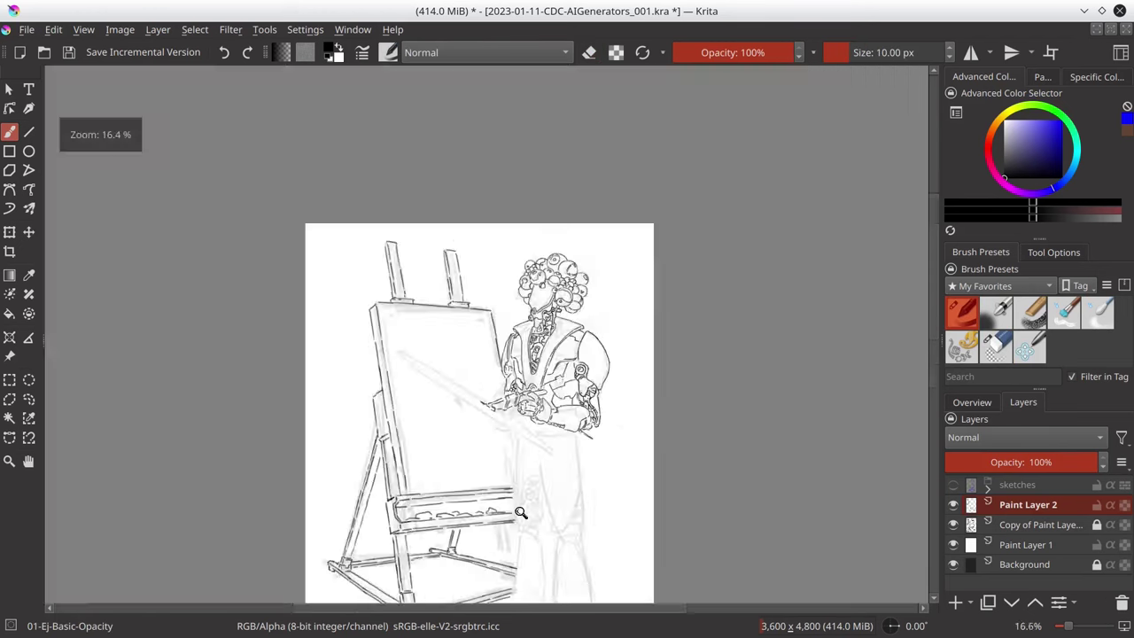
pyautogui.scroll(5, 496, 509)
pyautogui.hotkey('ctrl', 's')
# - On a new paint layer, ink strokes around the sword hand and tip, undoing the last ones
pyautogui.press('Insert')
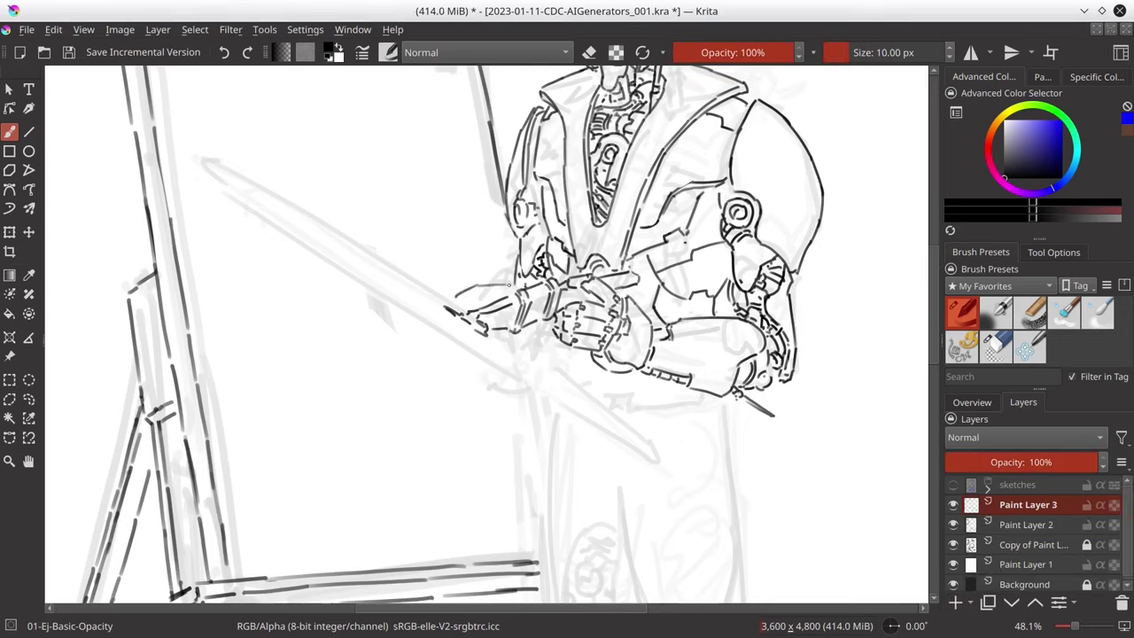
pyautogui.moveTo(519, 280); pyautogui.dragTo(442, 303)
pyautogui.scroll(-5, 443, 303)
pyautogui.scroll(5, 372, 346)
pyautogui.press('e')
pyautogui.moveTo(443, 354)
pyautogui.mouseDown()
pyautogui.moveTo(377, 336)
pyautogui.moveTo(391, 354)
pyautogui.mouseUp()
pyautogui.press('e')
pyautogui.moveTo(333, 358); pyautogui.dragTo(390, 394)
pyautogui.moveTo(417, 337); pyautogui.dragTo(447, 346)
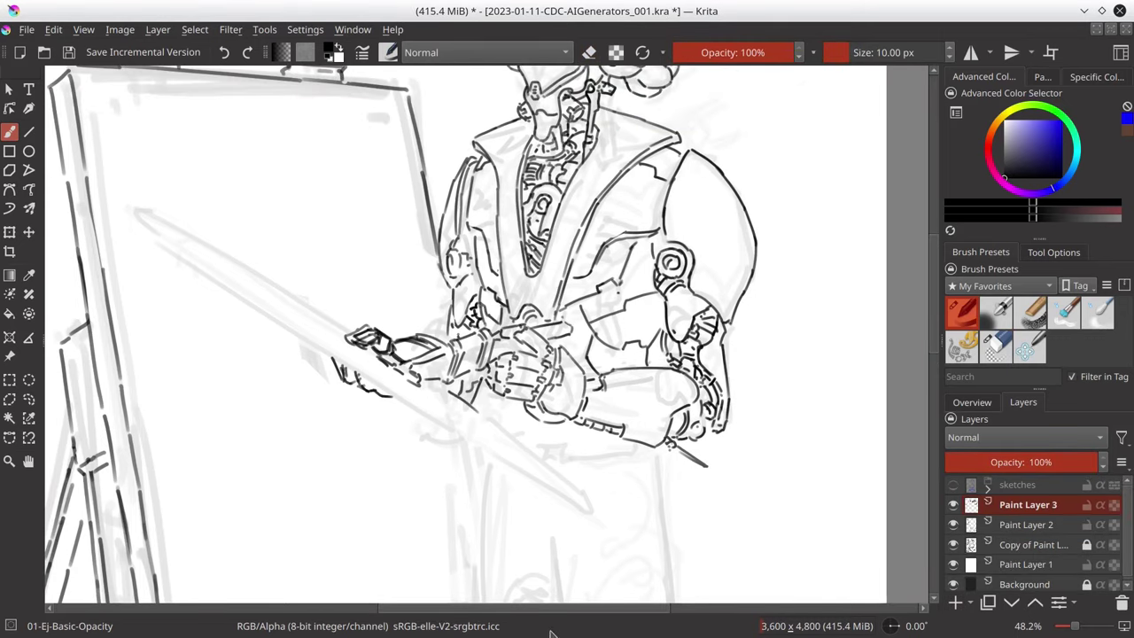
pyautogui.hotkey('ctrl', 'z')
# - Rotate the canvas and ink the sword blade's upper edge, lower edge and tip
pyautogui.press('pagedown')
pyautogui.scroll(-5, 550, 631)
pyautogui.scroll(5, 515, 416)
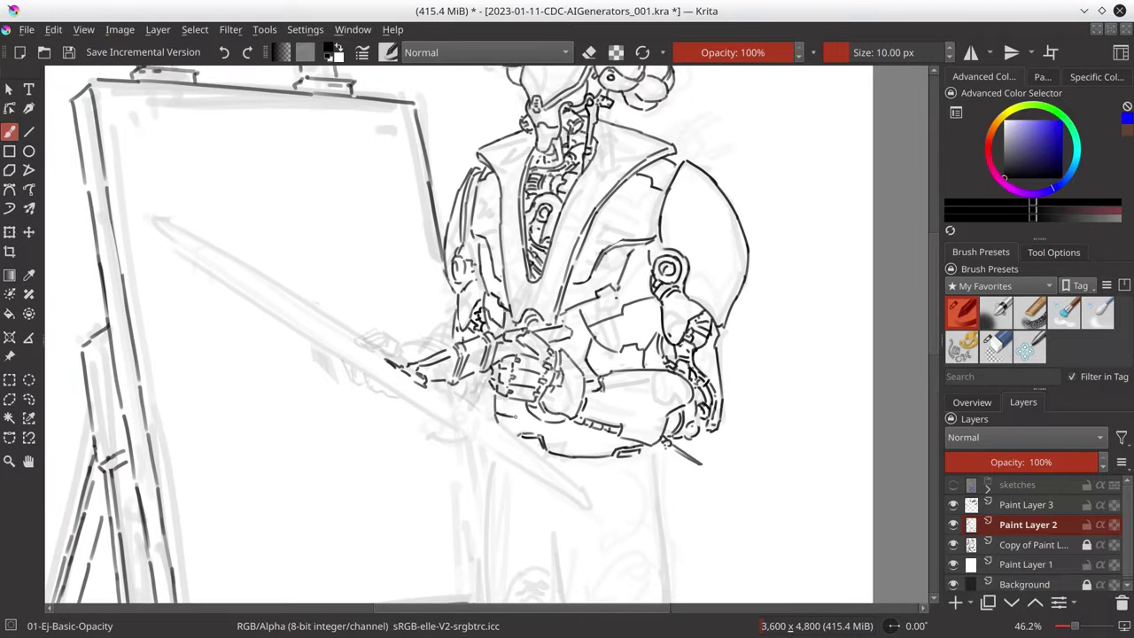
pyautogui.moveTo(515, 416); pyautogui.dragTo(653, 455)
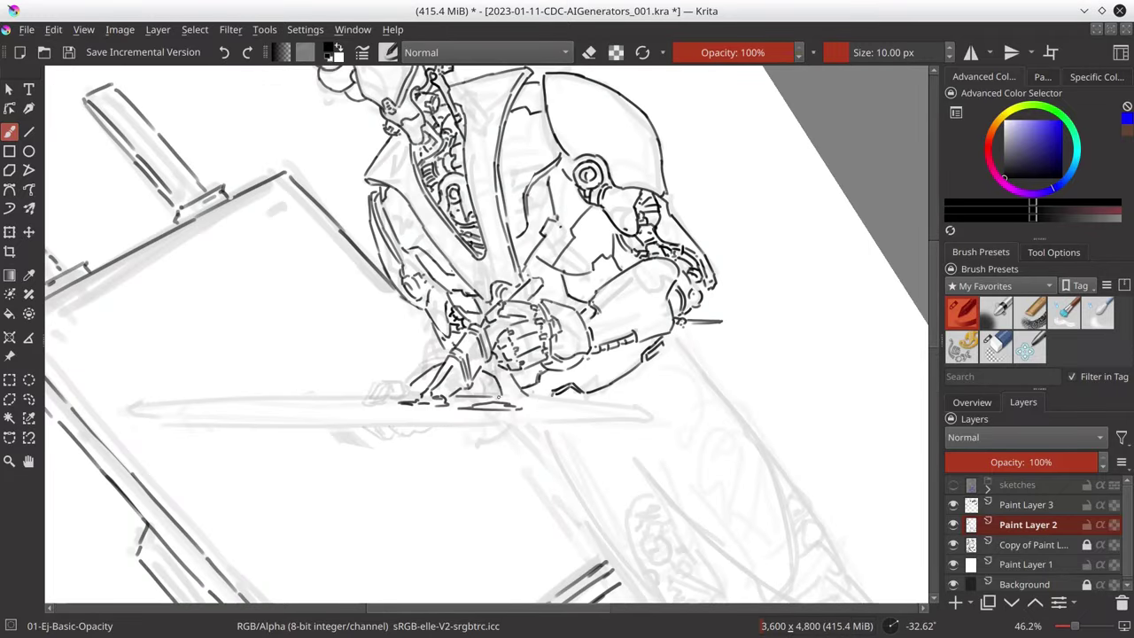
pyautogui.moveTo(489, 400); pyautogui.dragTo(582, 410)
pyautogui.moveTo(588, 406); pyautogui.dragTo(653, 413)
pyautogui.moveTo(253, 406)
pyautogui.mouseDown()
pyautogui.moveTo(363, 406)
pyautogui.moveTo(324, 416)
pyautogui.mouseUp()
pyautogui.moveTo(392, 415); pyautogui.dragTo(437, 415)
pyautogui.moveTo(510, 400); pyautogui.dragTo(531, 398)
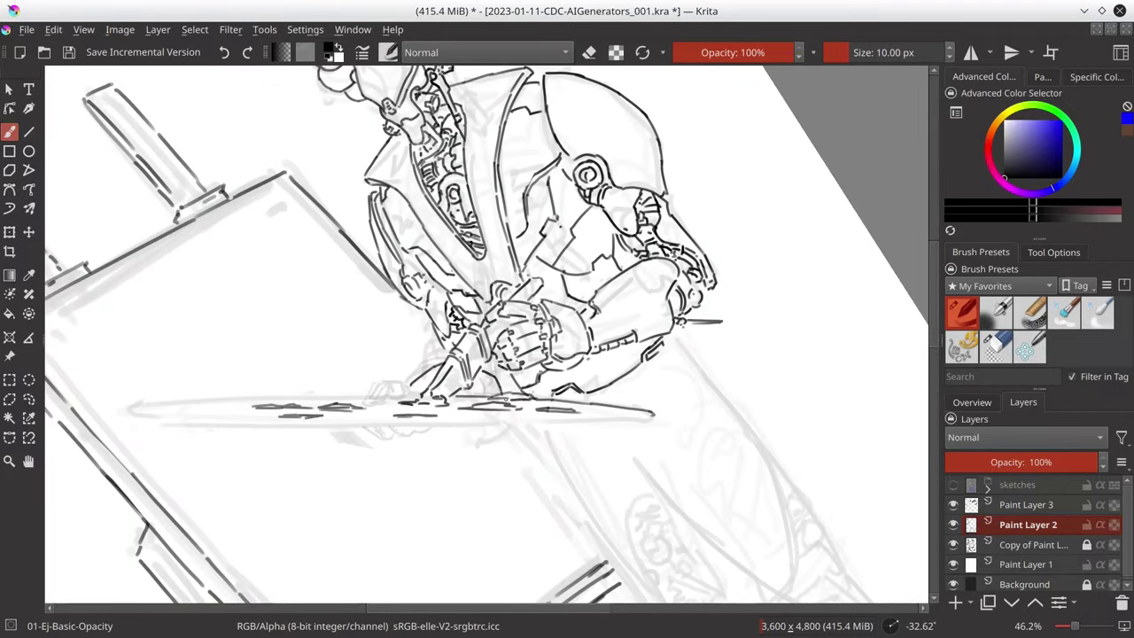
pyautogui.moveTo(365, 401); pyautogui.dragTo(404, 388)
pyautogui.moveTo(357, 428); pyautogui.dragTo(489, 441)
pyautogui.moveTo(414, 423)
pyautogui.mouseDown()
pyautogui.moveTo(150, 418)
pyautogui.moveTo(650, 417)
pyautogui.mouseUp()
pyautogui.moveTo(131, 409); pyautogui.dragTo(153, 410)
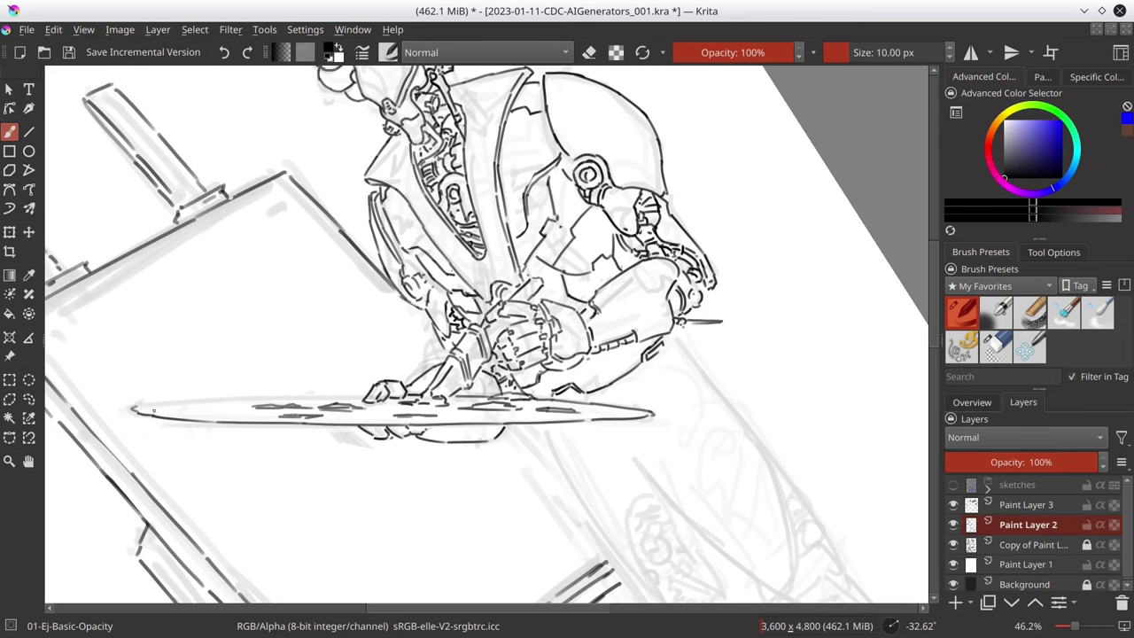
# - Reset the view rotation and merge the new layer down into Paint Layer 2
pyautogui.press('5')
pyautogui.hotkey('ctrl', 'e')
pyautogui.press('e')
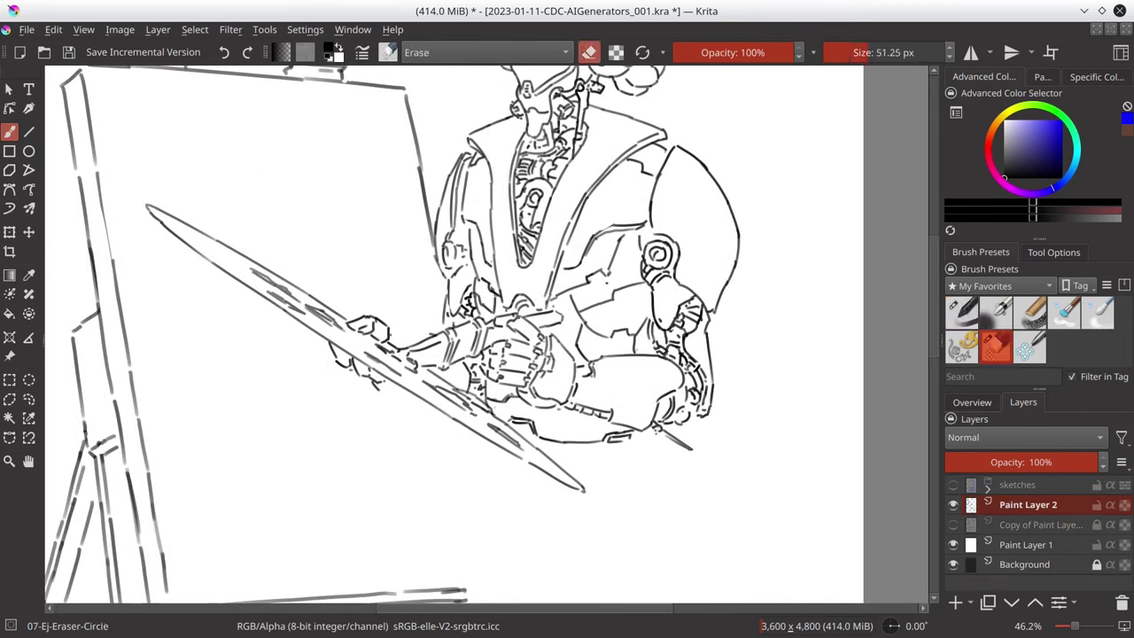
pyautogui.press('e')
pyautogui.scroll(-3, 613, 522)
# - Show the sketch, mirror the view, and ink the first leg outlines and knee
pyautogui.click(953, 525)
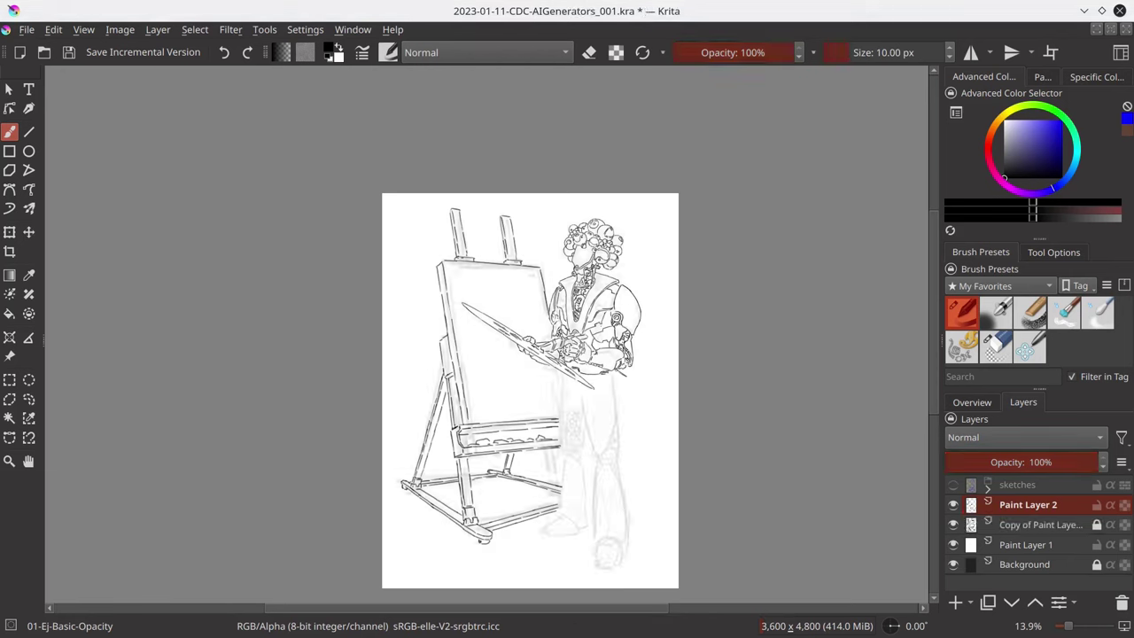
pyautogui.click(972, 402)
pyautogui.click(1071, 602)
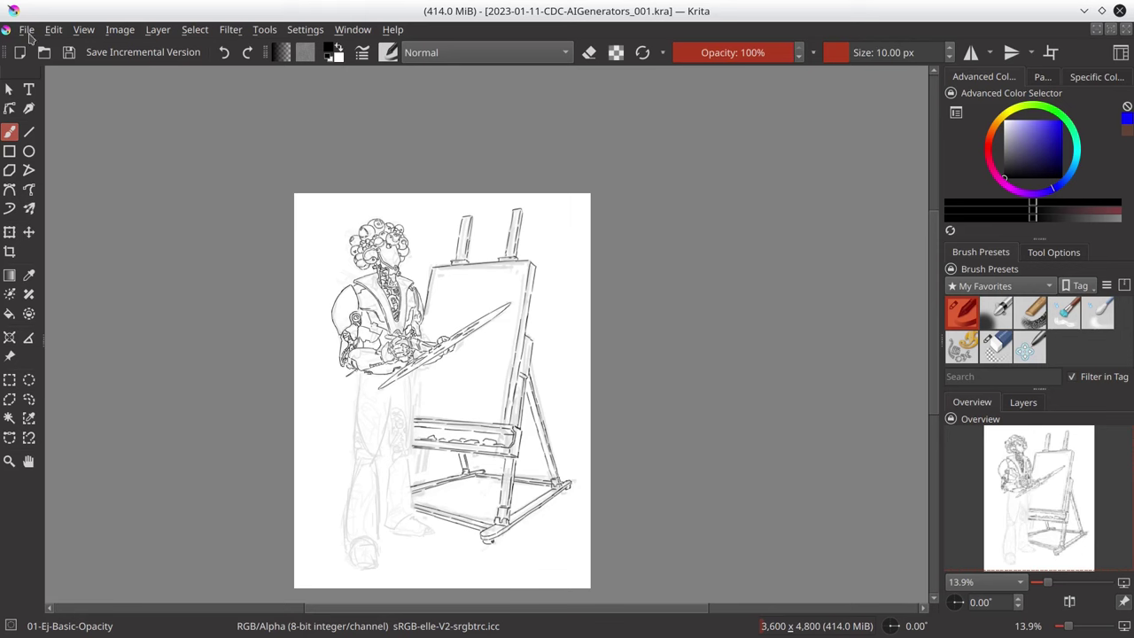
pyautogui.scroll(5, 327, 354)
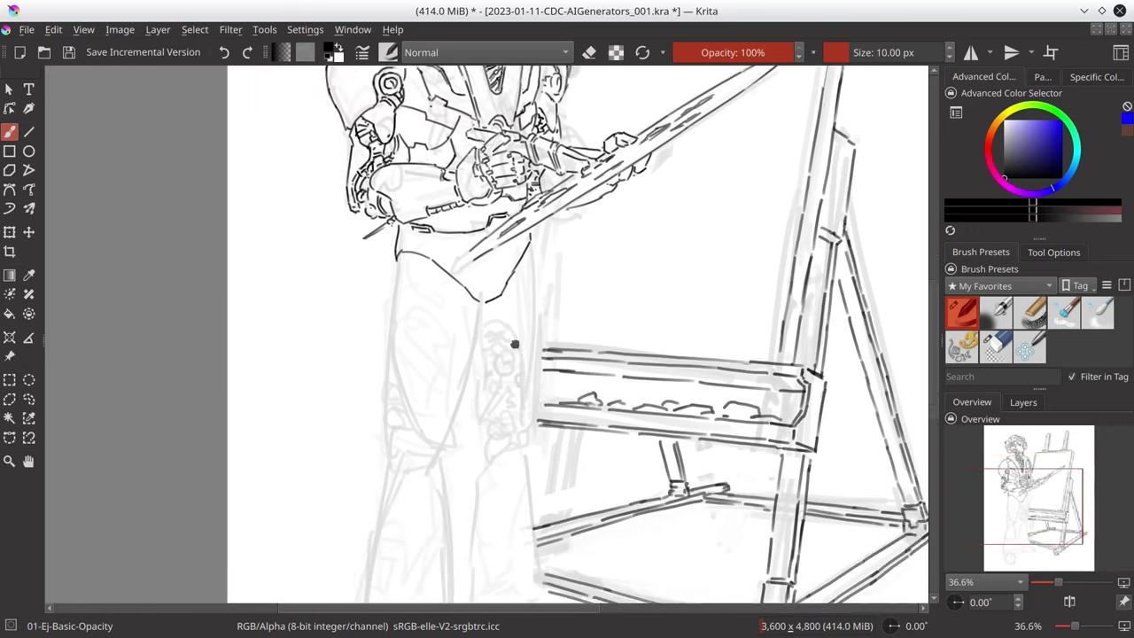
pyautogui.moveTo(442, 382); pyautogui.dragTo(562, 267)
pyautogui.moveTo(505, 310)
pyautogui.mouseDown()
pyautogui.moveTo(547, 370)
pyautogui.moveTo(504, 379)
pyautogui.mouseUp()
pyautogui.hotkey('ctrl', 'z')
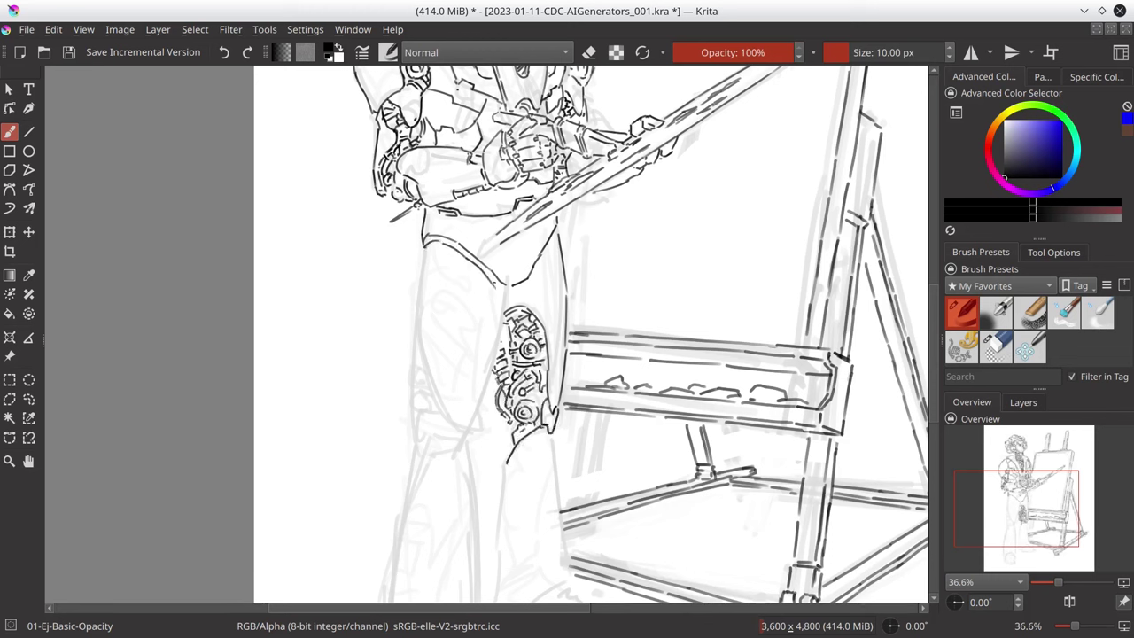
pyautogui.moveTo(505, 280); pyautogui.dragTo(467, 434)
pyautogui.moveTo(421, 246)
pyautogui.mouseDown()
pyautogui.moveTo(434, 421)
pyautogui.moveTo(448, 416)
pyautogui.mouseUp()
# - Ink the outlines of the thighs, lower legs and left knee
pyautogui.press('/')
pyautogui.press('/')
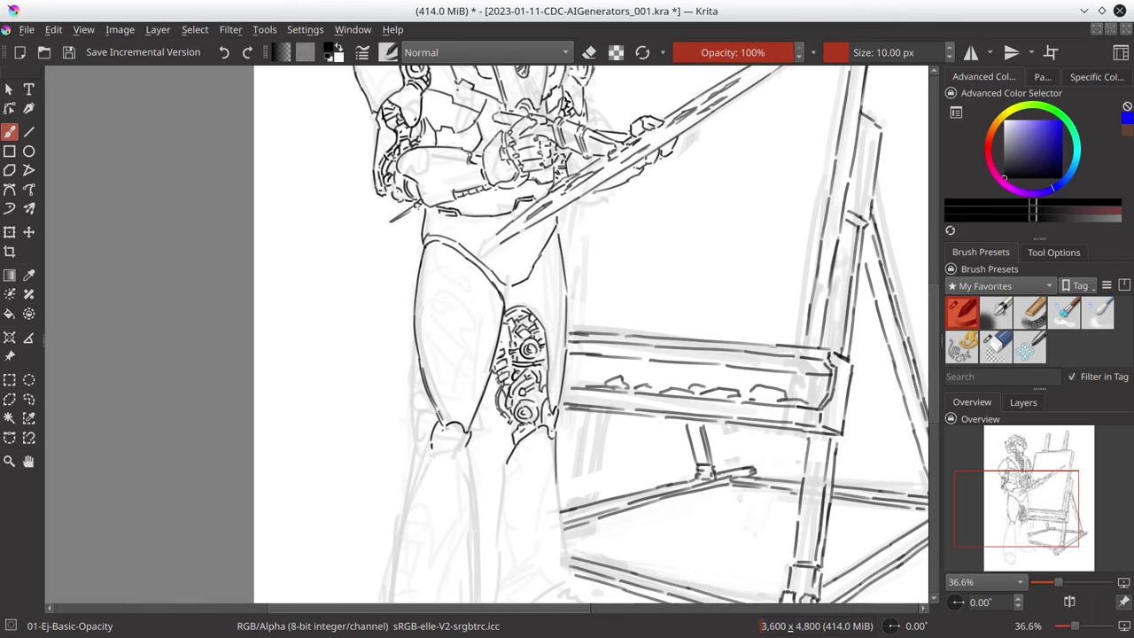
pyautogui.moveTo(467, 575); pyautogui.dragTo(488, 402)
pyautogui.moveTo(441, 292); pyautogui.dragTo(403, 518)
pyautogui.moveTo(491, 297); pyautogui.dragTo(498, 496)
pyautogui.moveTo(527, 297); pyautogui.dragTo(510, 450)
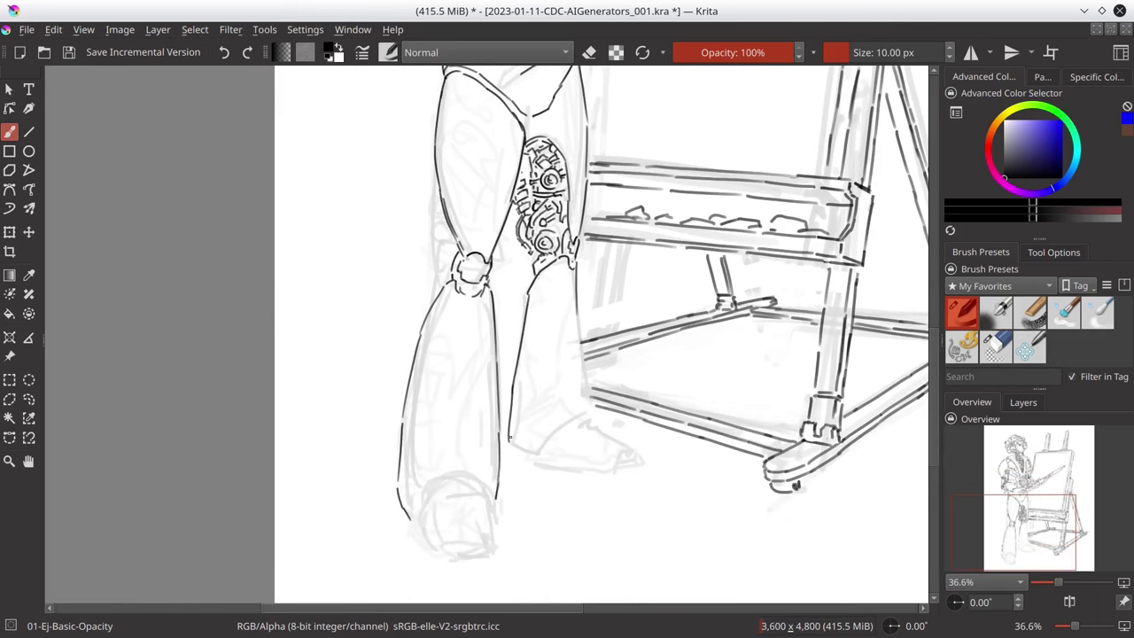
pyautogui.moveTo(580, 305); pyautogui.dragTo(539, 456)
pyautogui.moveTo(434, 184); pyautogui.dragTo(445, 276)
pyautogui.moveTo(453, 234); pyautogui.dragTo(431, 310)
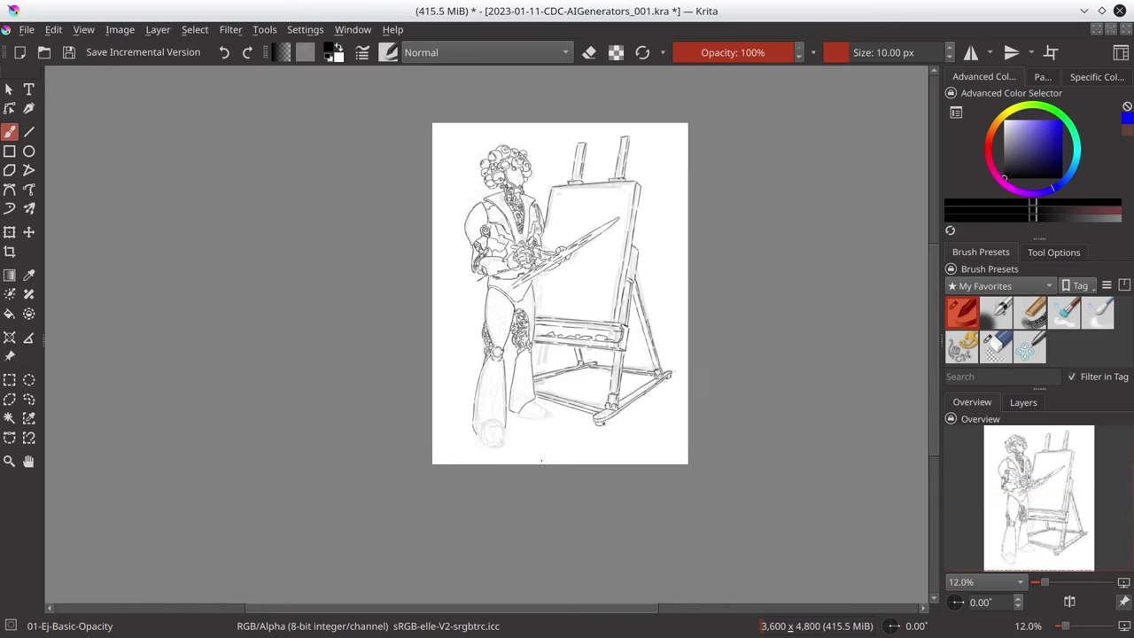
pyautogui.press('2')
# - Ink the right lower leg and right foot, then outline the left foot and toe
pyautogui.moveTo(549, 458); pyautogui.dragTo(558, 400)
pyautogui.moveTo(558, 401)
pyautogui.mouseDown()
pyautogui.moveTo(544, 443)
pyautogui.moveTo(655, 457)
pyautogui.mouseUp()
pyautogui.scroll(2, 609, 416)
pyautogui.moveTo(618, 386); pyautogui.dragTo(719, 452)
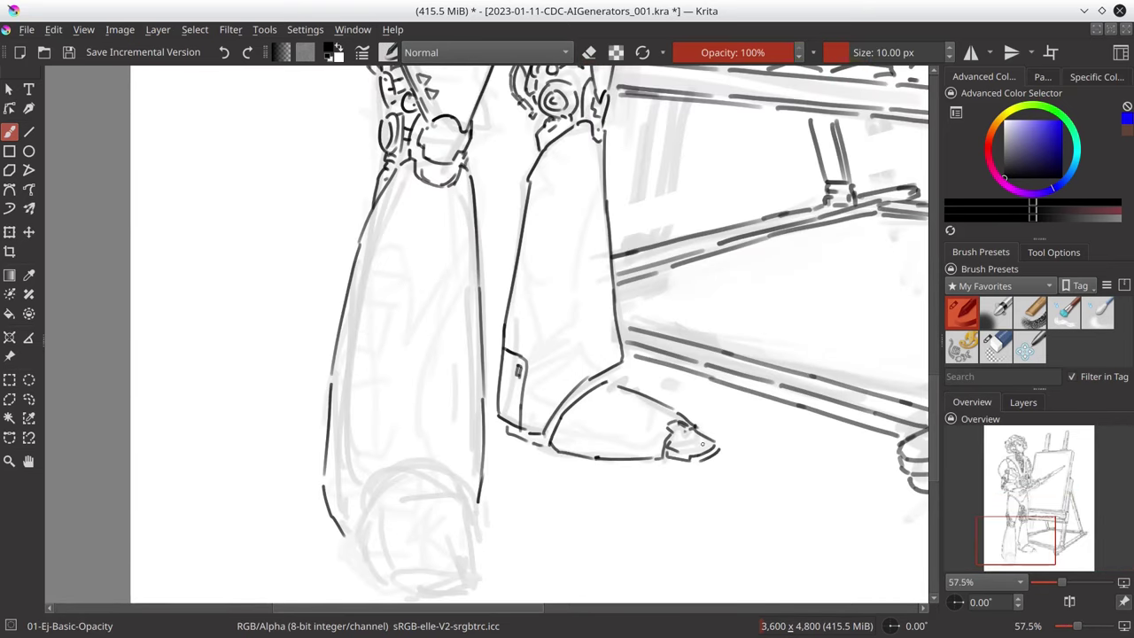
pyautogui.moveTo(430, 462); pyautogui.dragTo(461, 480)
pyautogui.moveTo(532, 221); pyautogui.dragTo(581, 351)
pyautogui.moveTo(363, 505); pyautogui.dragTo(431, 413)
pyautogui.moveTo(389, 430); pyautogui.dragTo(492, 505)
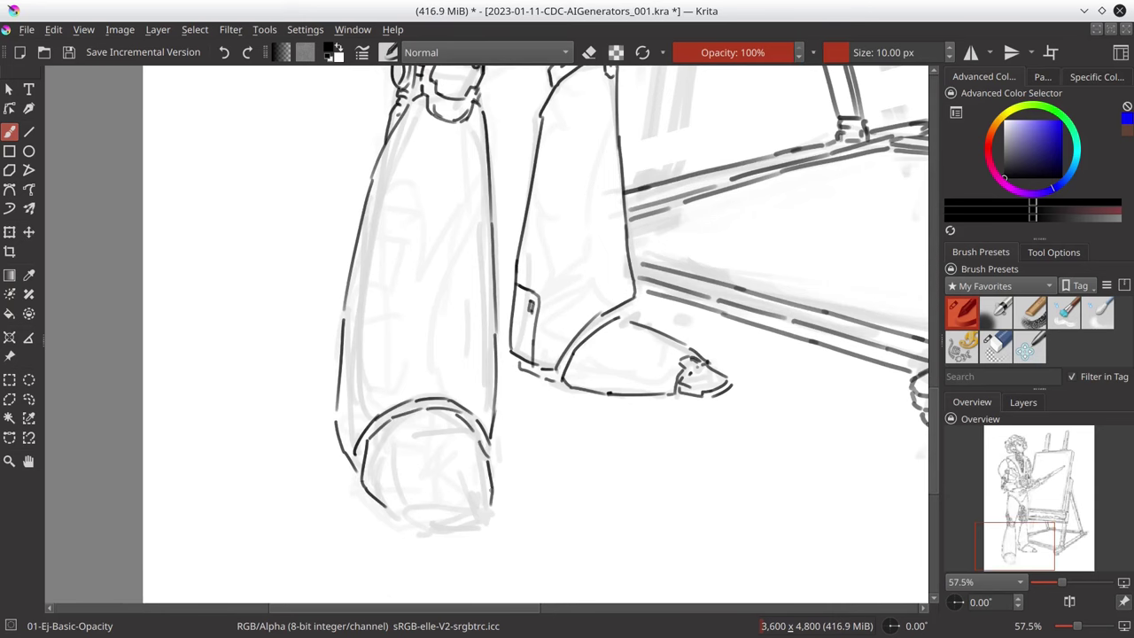
pyautogui.moveTo(420, 489); pyautogui.dragTo(456, 477)
pyautogui.moveTo(461, 492)
pyautogui.mouseDown()
pyautogui.moveTo(400, 513)
pyautogui.moveTo(484, 536)
pyautogui.mouseUp()
# - Ink lines along the easel board top and crossbars
pyautogui.press('2')
pyautogui.scroll(3, 602, 354)
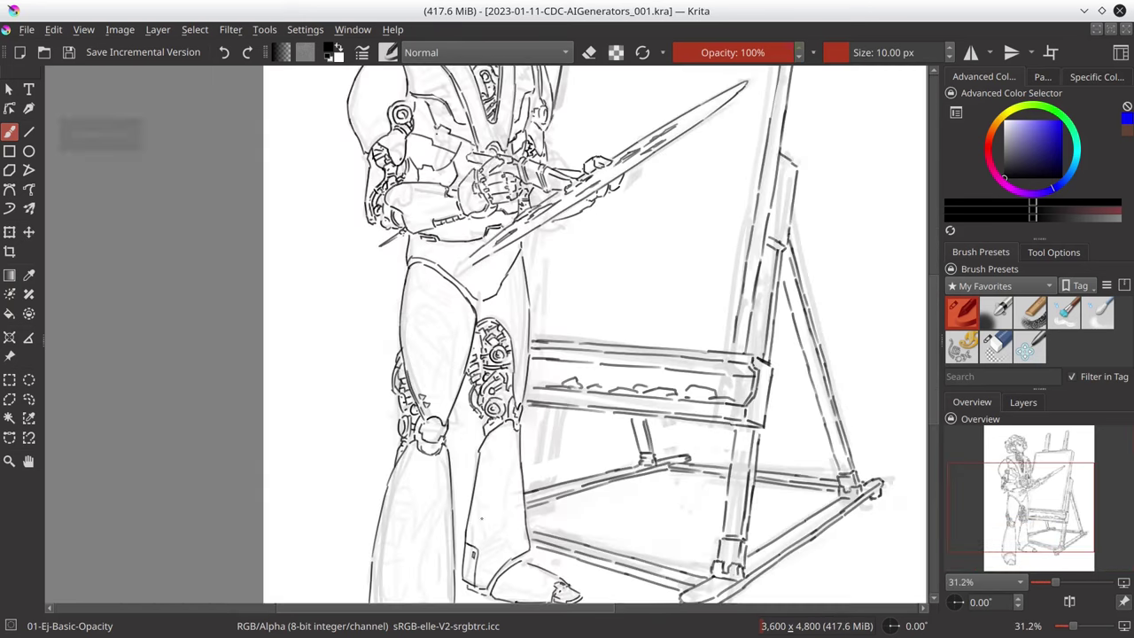
pyautogui.scroll(3, 602, 355)
pyautogui.press('2')
pyautogui.scroll(2, 620, 304)
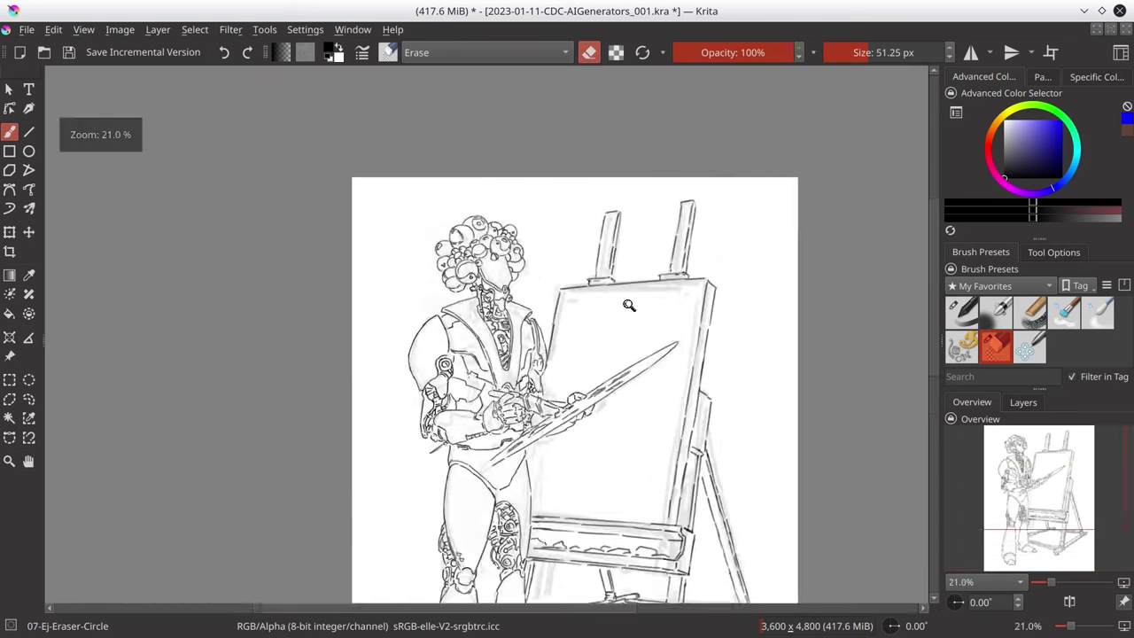
pyautogui.scroll(2, 522, 280)
pyautogui.moveTo(522, 280); pyautogui.dragTo(771, 266)
pyautogui.press('e')
pyautogui.press('e')
pyautogui.moveTo(693, 264); pyautogui.dragTo(739, 262)
pyautogui.moveTo(570, 267); pyautogui.dragTo(620, 264)
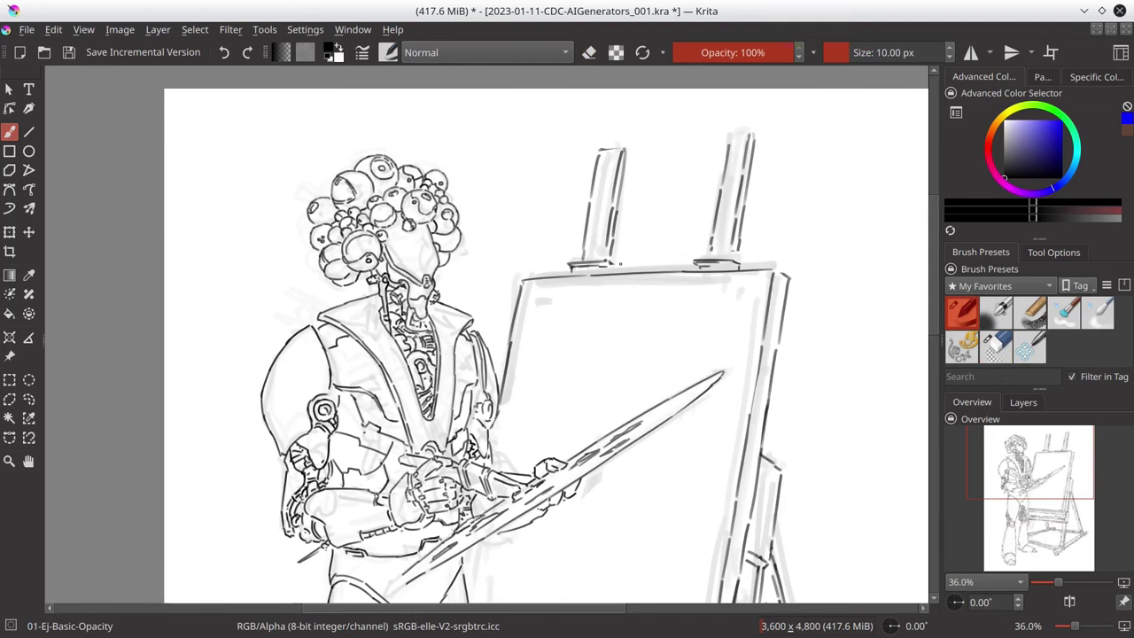
pyautogui.press('2')
pyautogui.scroll(3, 695, 379)
# - Switch to the round eraser and back to the basic inking brush, then undo
pyautogui.press('/')
pyautogui.scroll(-3, 695, 379)
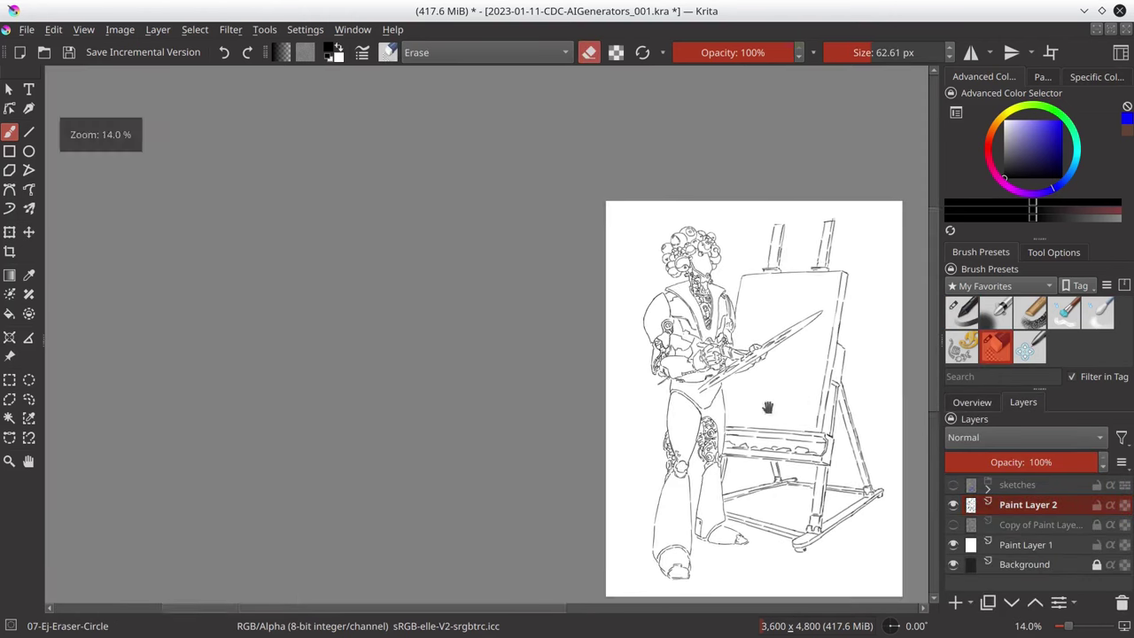
pyautogui.press('/')
pyautogui.hotkey('ctrl', 'z')
# - Undo the last change and mirror the canvas view to check the drawing
pyautogui.hotkey('ctrl', 'z')
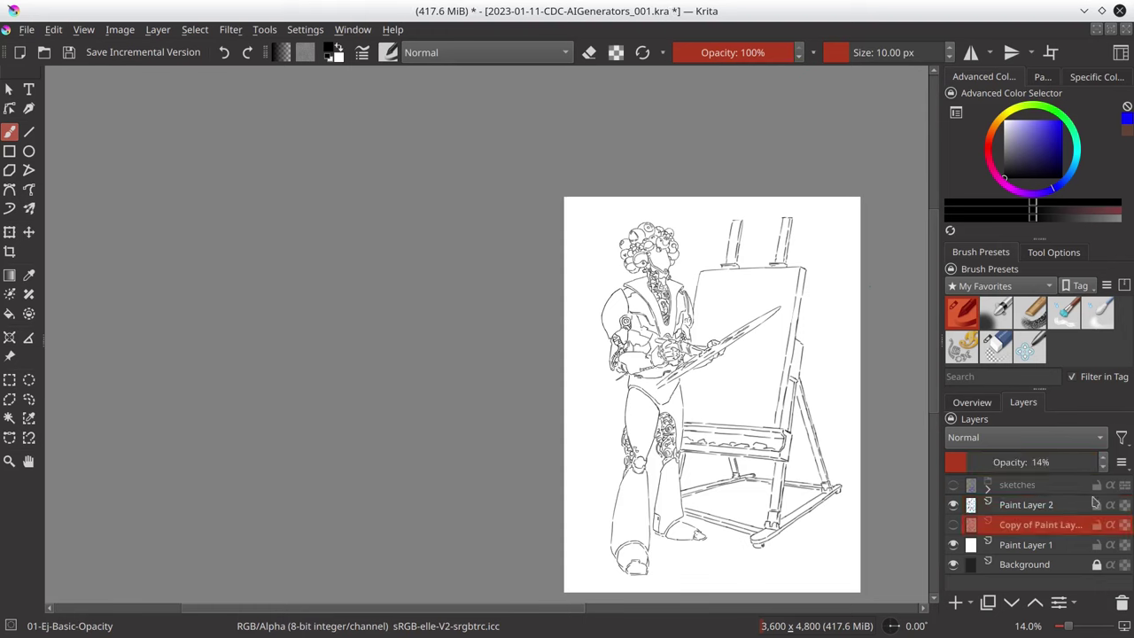
pyautogui.hotkey('ctrl', 'z')
pyautogui.hotkey('ctrl', 'z')
pyautogui.hotkey('ctrl', 'z')
pyautogui.click(971, 402)
pyautogui.click(1069, 602)
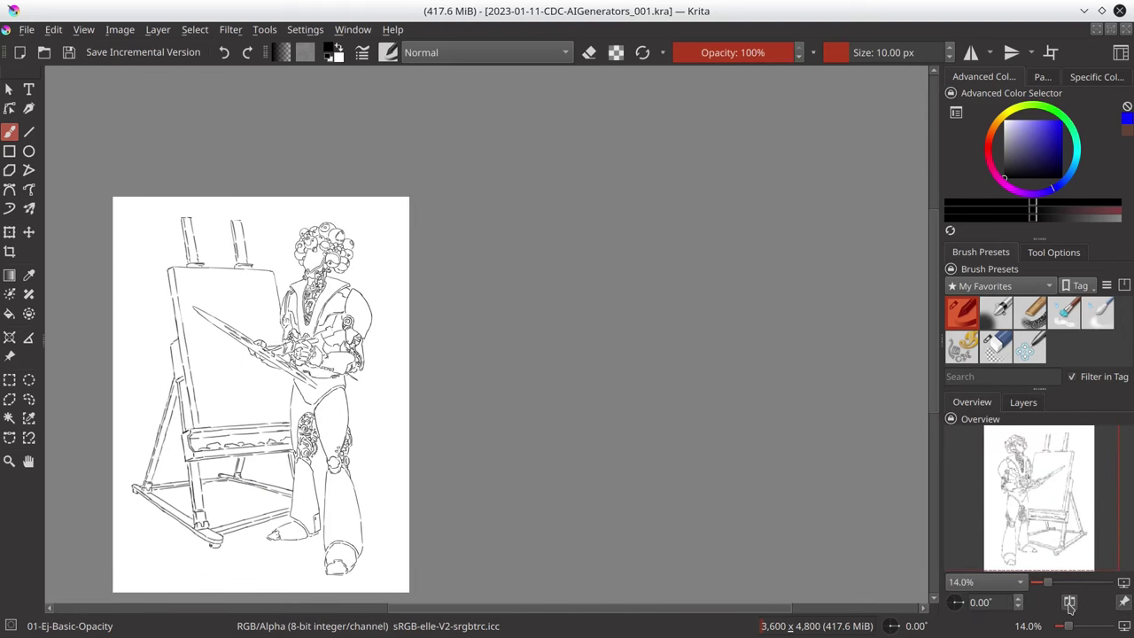
# - Lasso a freehand selection around the figure, extending past the sword and head, and save
pyautogui.click(9, 399)
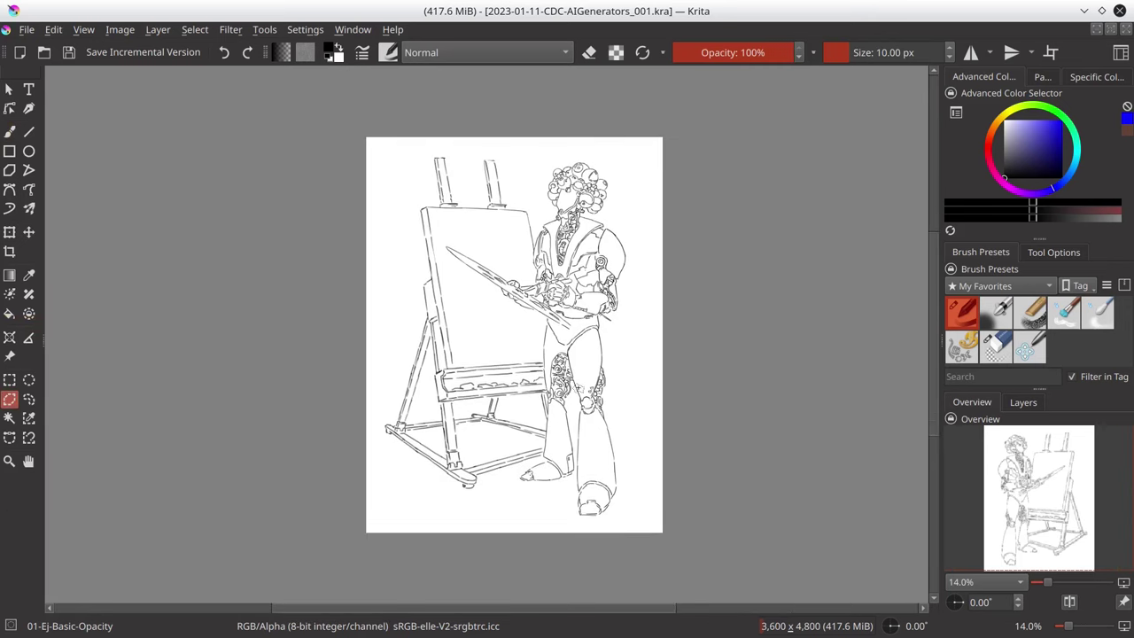
pyautogui.keyDown('ctrl'); pyautogui.scroll(4, 464, 133); pyautogui.keyUp('ctrl')
pyautogui.scroll(-3, 390, 421)
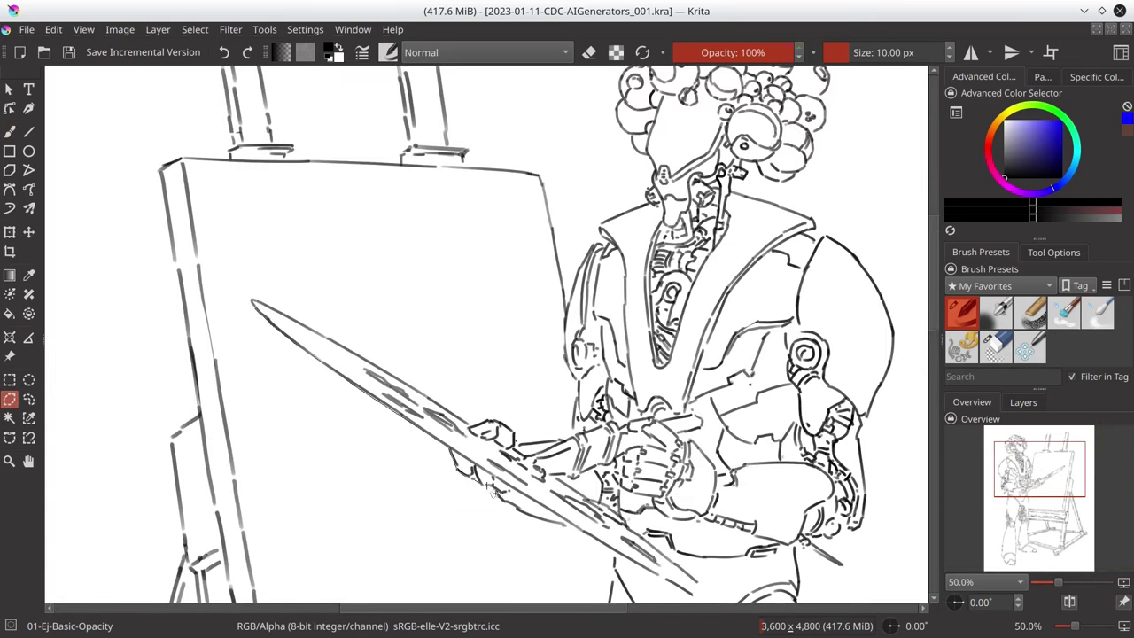
pyautogui.moveTo(578, 529); pyautogui.dragTo(496, 425)
pyautogui.moveTo(315, 332)
pyautogui.mouseDown()
pyautogui.moveTo(709, 580)
pyautogui.moveTo(868, 535)
pyautogui.mouseUp()
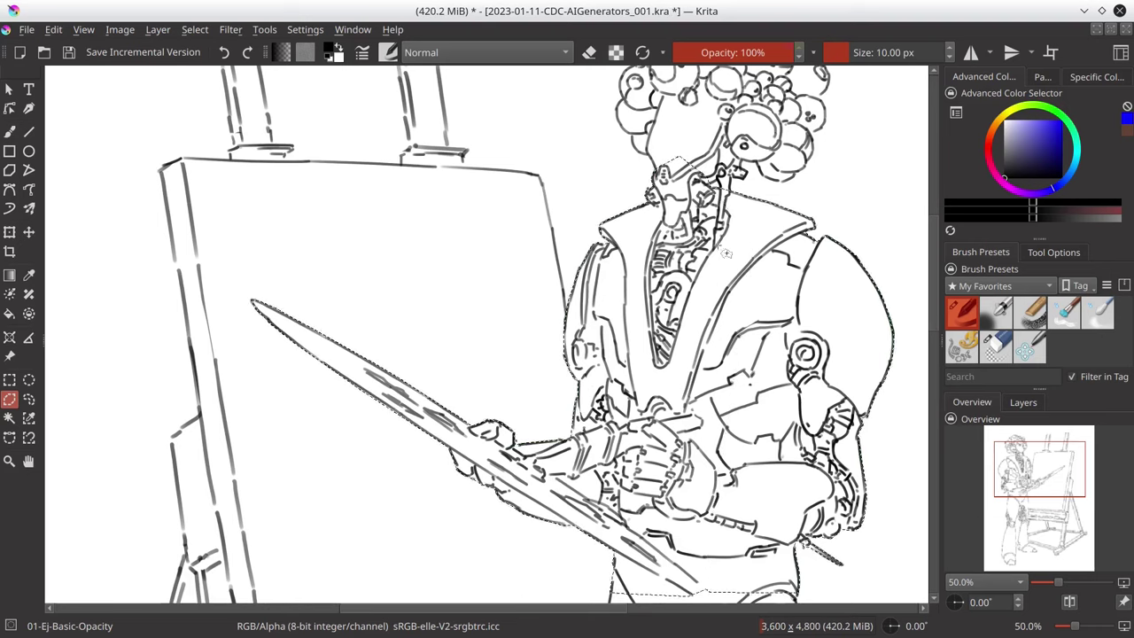
pyautogui.scroll(3, 625, 387)
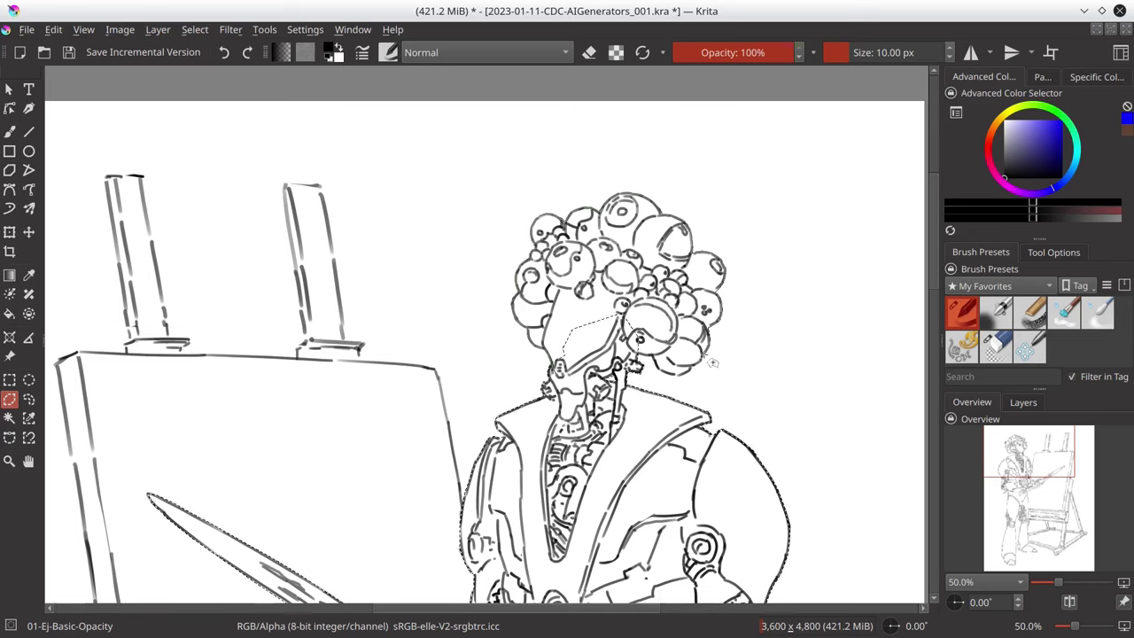
pyautogui.hotkey('ctrl', 's')
pyautogui.scroll(-5, 510, 232)
# - Add the thigh, waist, hip, lower leg and knee areas to the selection, and save
pyautogui.moveTo(516, 295); pyautogui.dragTo(482, 523)
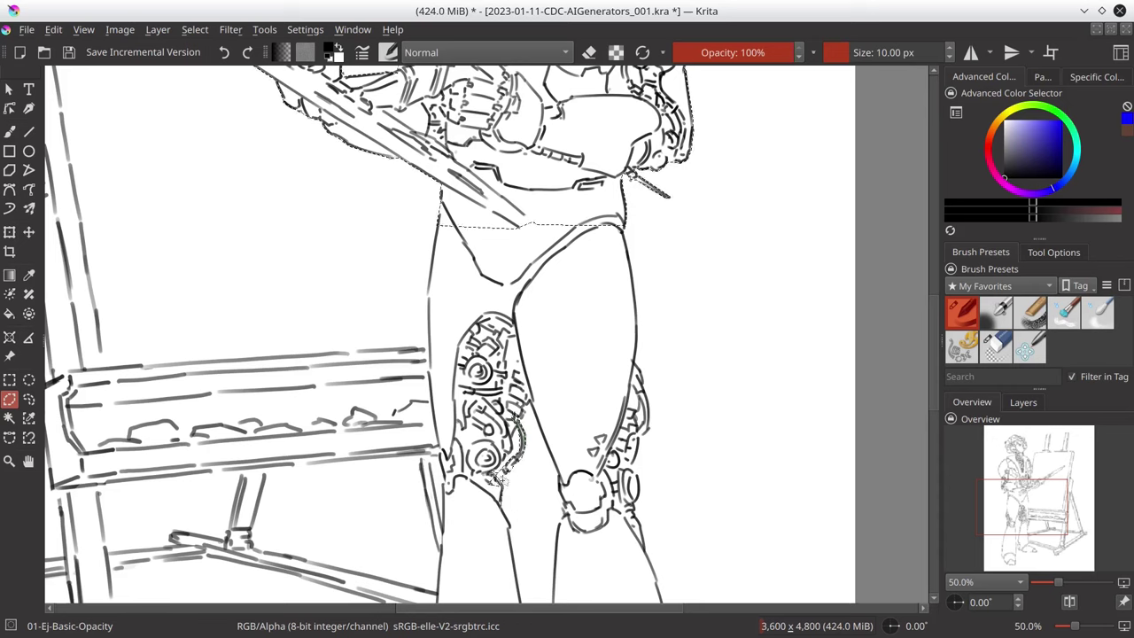
pyautogui.moveTo(652, 424); pyautogui.dragTo(632, 233)
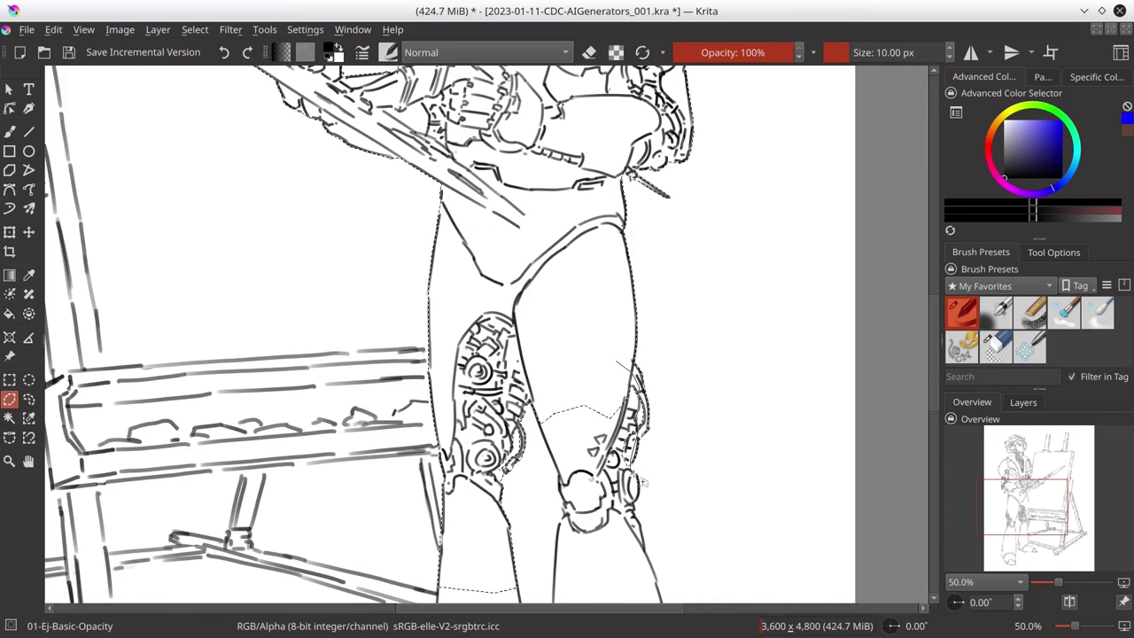
pyautogui.moveTo(639, 372); pyautogui.dragTo(609, 459)
pyautogui.hotkey('ctrl', 's')
pyautogui.scroll(-5, 601, 457)
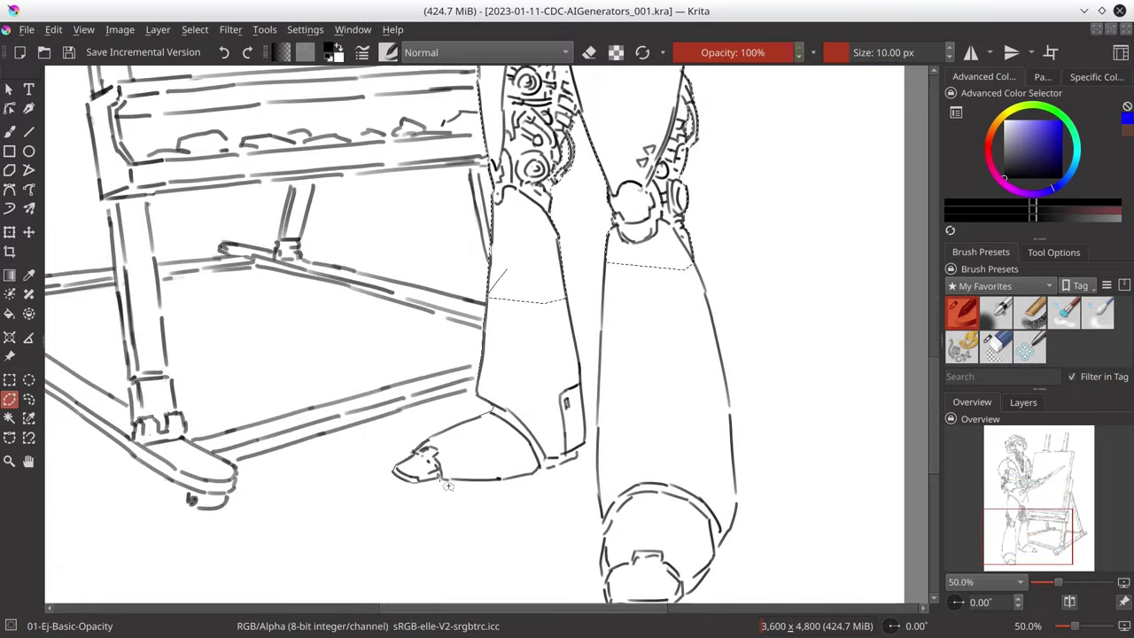
pyautogui.hscroll(-1, 600, 473)
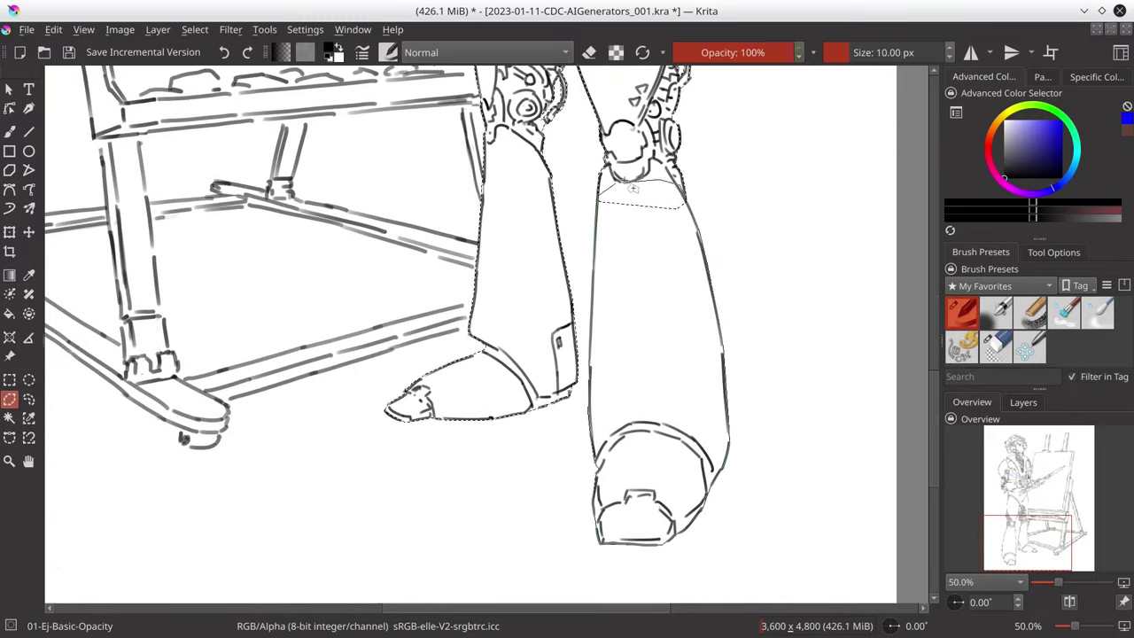
pyautogui.keyDown('ctrl'); pyautogui.scroll(-3, 656, 522); pyautogui.keyUp('ctrl')
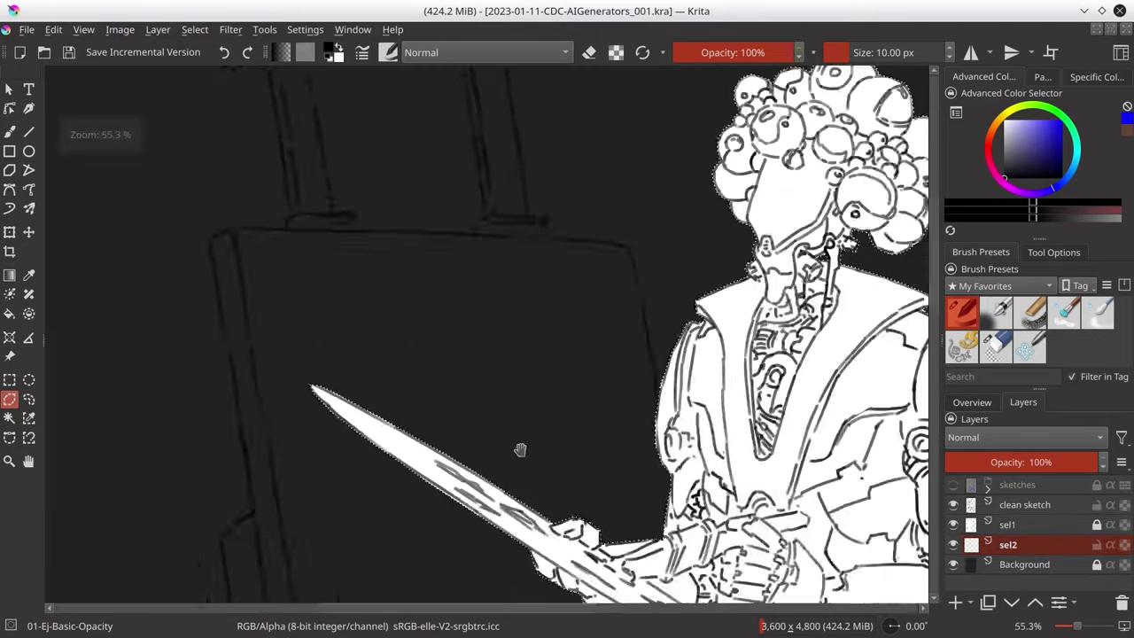
# - Add a polygonal selection around the easel top and post, then save
pyautogui.keyDown('ctrl'); pyautogui.scroll(3, 519, 450); pyautogui.keyUp('ctrl')
pyautogui.keyDown('ctrl'); pyautogui.scroll(2, 519, 450); pyautogui.keyUp('ctrl')
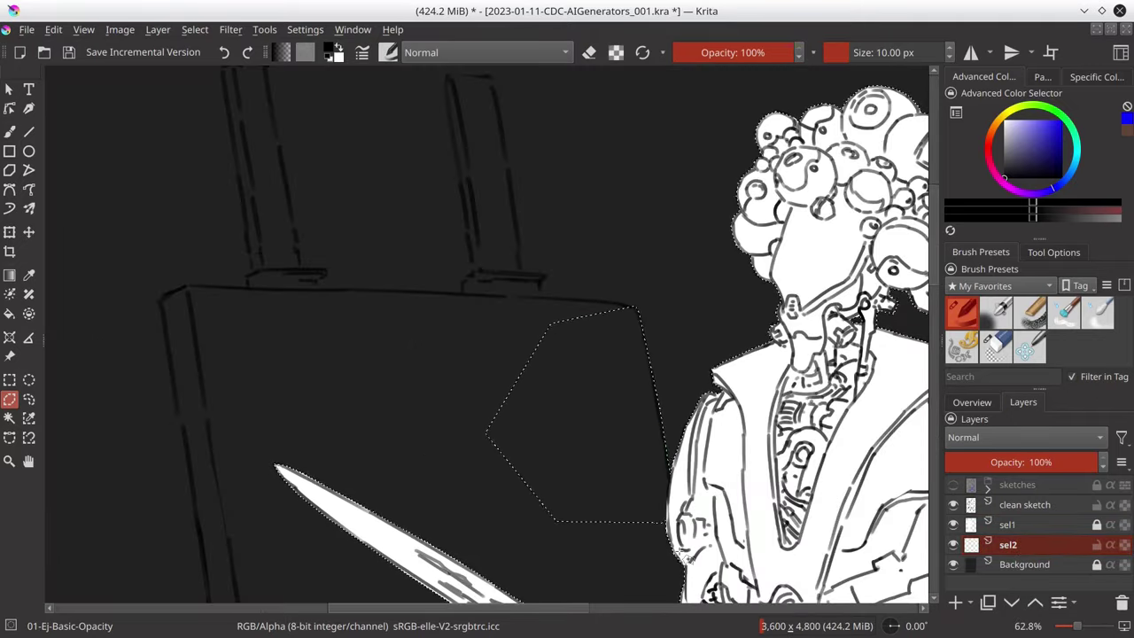
pyautogui.hotkey('ctrl', 's')
pyautogui.click(620, 405)
pyautogui.click(304, 367)
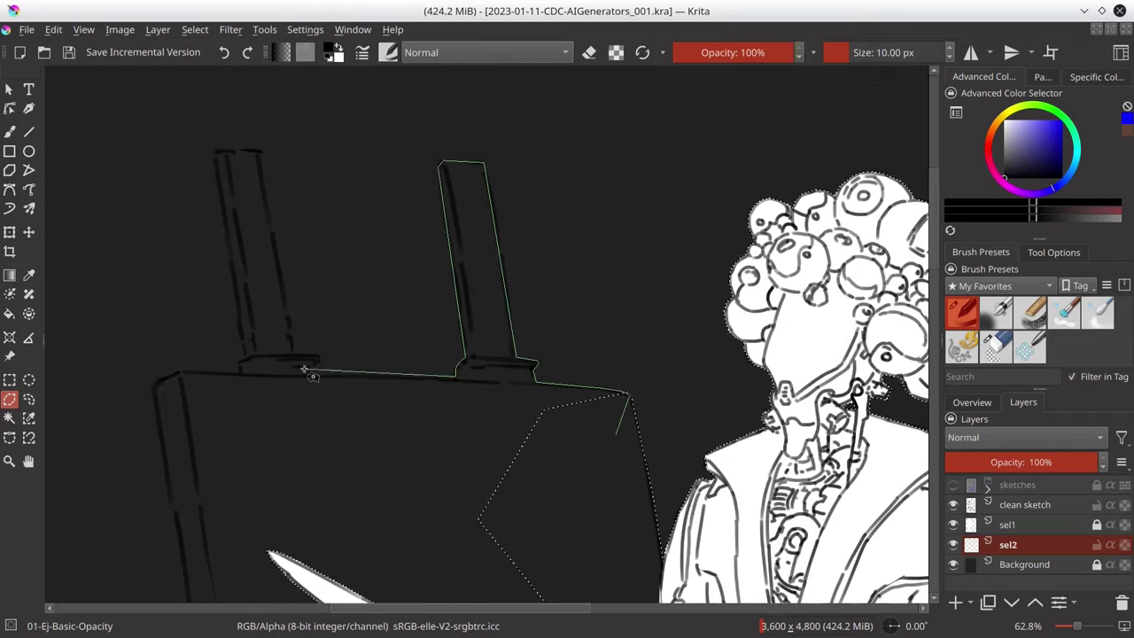
pyautogui.click(190, 375)
pyautogui.doubleClick(231, 567)
pyautogui.keyDown('ctrl'); pyautogui.scroll(-2, 409, 281); pyautogui.keyUp('ctrl')
pyautogui.keyDown('ctrl'); pyautogui.scroll(2, 409, 282); pyautogui.keyUp('ctrl')
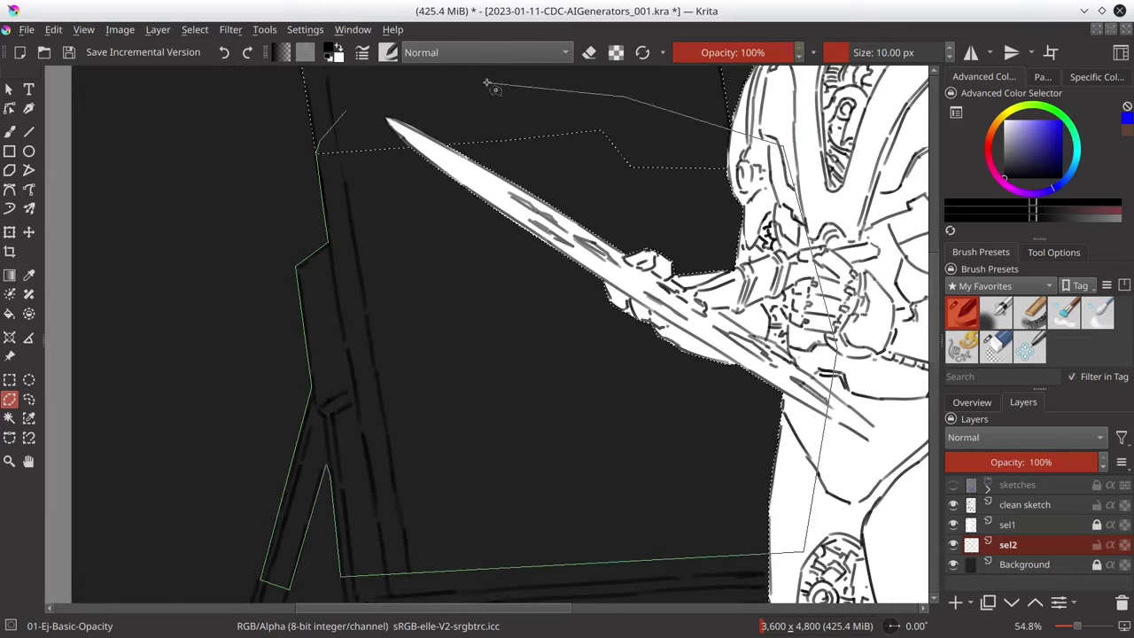
pyautogui.hotkey('ctrl', 's')
# - Add a polygon around the easel board, side, shelf underside and crossbar
pyautogui.click(753, 413)
pyautogui.click(730, 316)
pyautogui.click(565, 327)
pyautogui.click(526, 396)
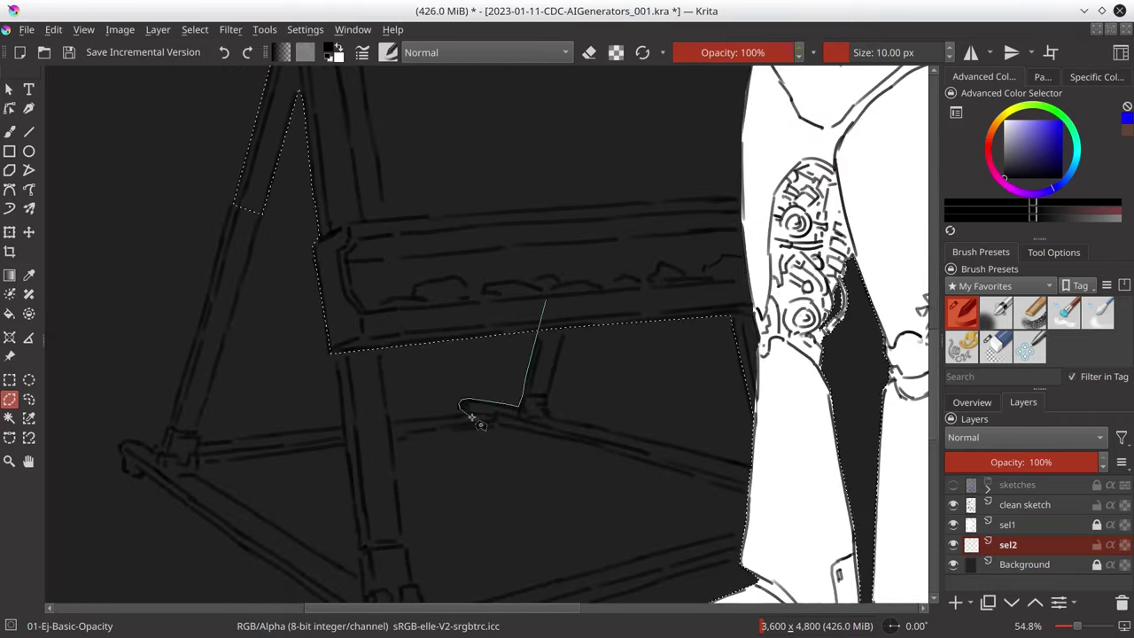
pyautogui.click(461, 408)
pyautogui.doubleClick(753, 487)
# - Add the easel leg and lower bar, hide the Background and add a new paint layer
pyautogui.click(337, 350)
pyautogui.click(363, 589)
pyautogui.doubleClick(377, 351)
pyautogui.click(124, 450)
pyautogui.click(253, 552)
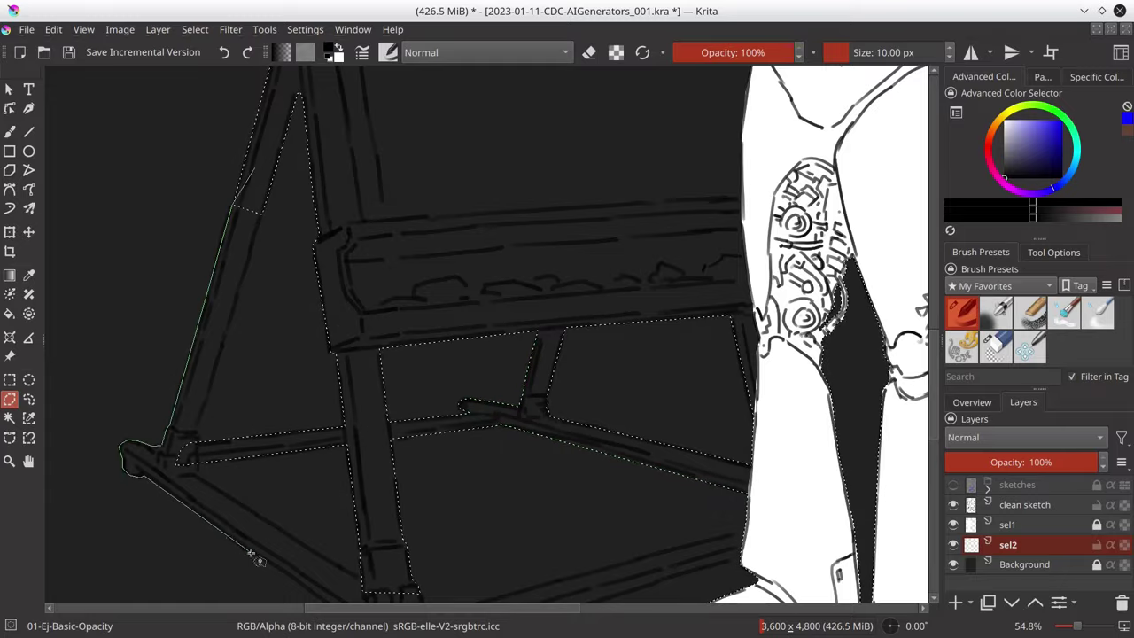
pyautogui.scroll(-3, 552, 337)
pyautogui.click(397, 483)
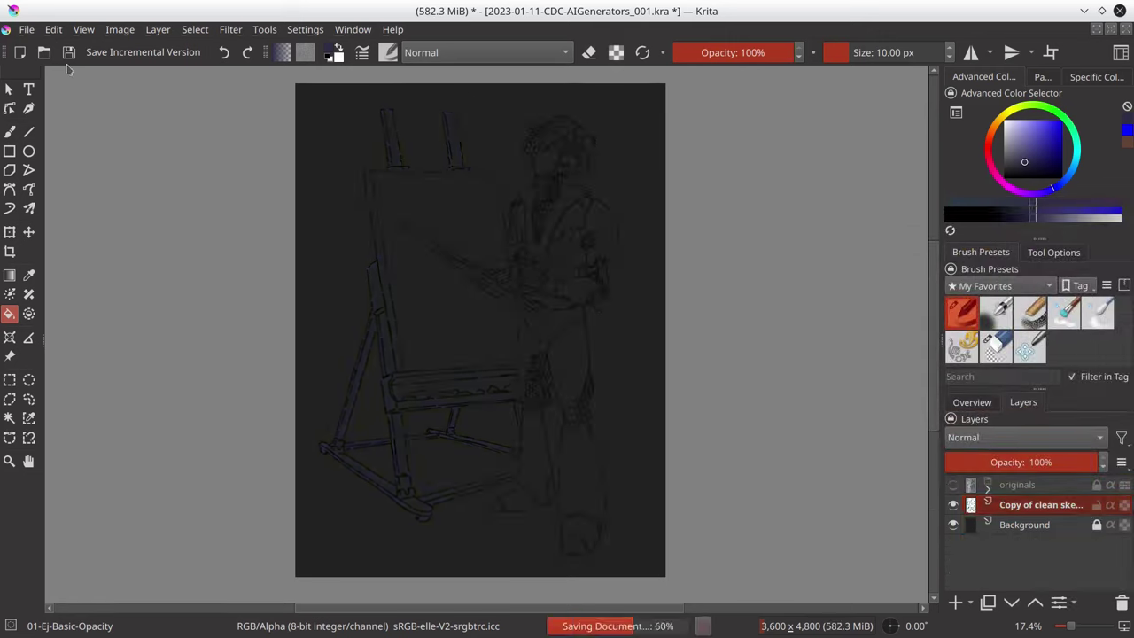
pyautogui.click(953, 524)
pyautogui.click(955, 599)
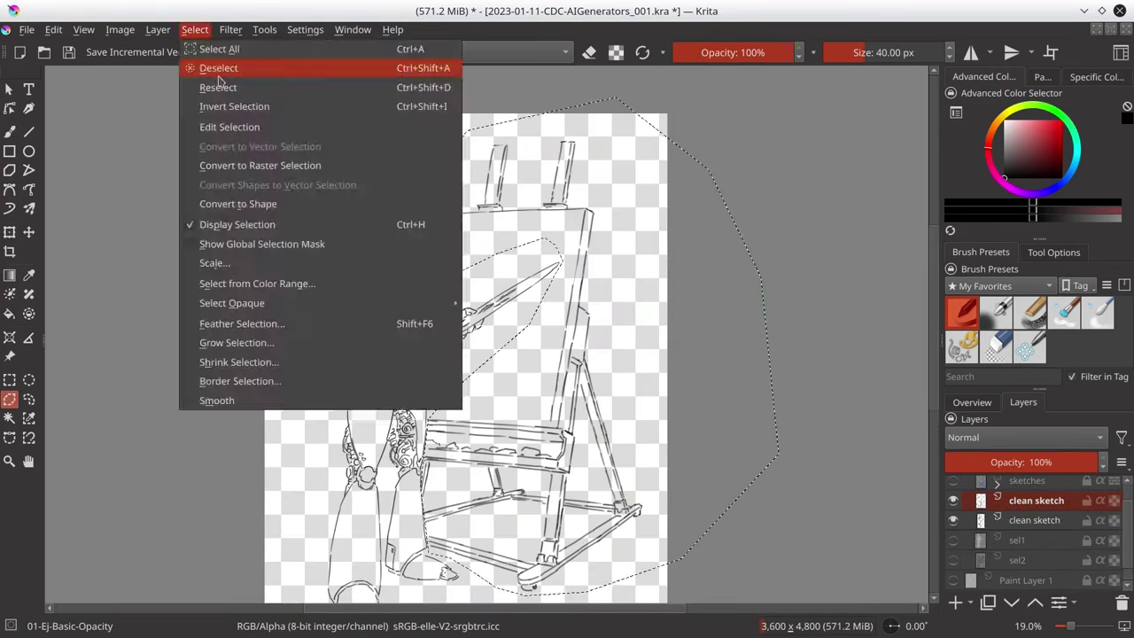
# - Transform the outlined easel tray and move a clean sketch layer lower in the stack
pyautogui.moveTo(576, 403); pyautogui.dragTo(617, 460)
pyautogui.hotkey('ctrl', 't')
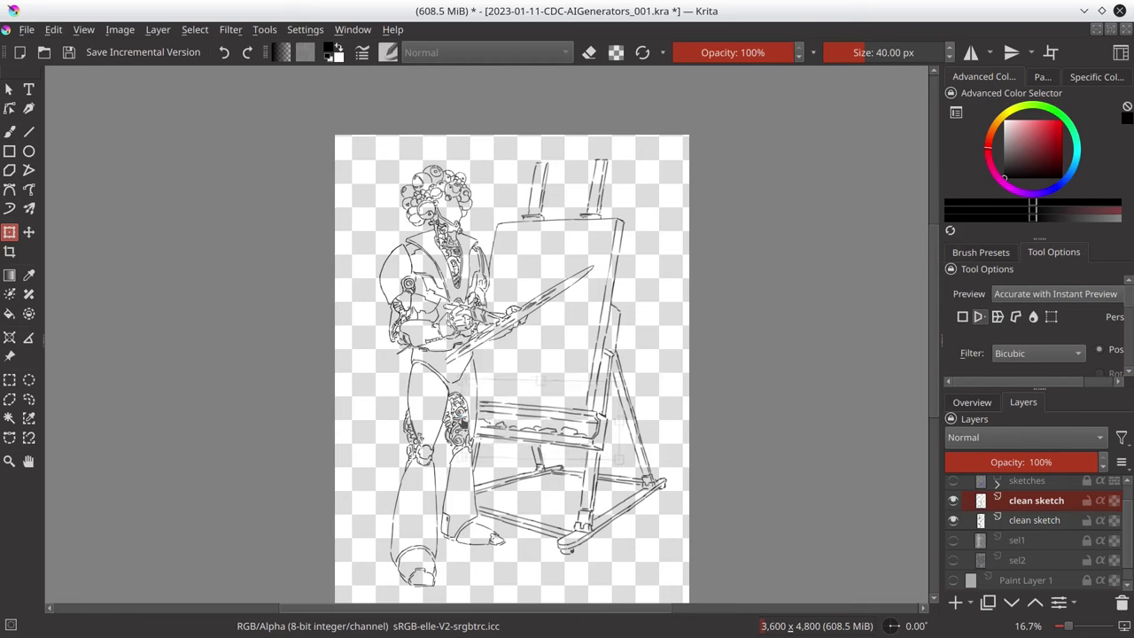
pyautogui.moveTo(1032, 443); pyautogui.dragTo(1032, 522)
pyautogui.press('b')
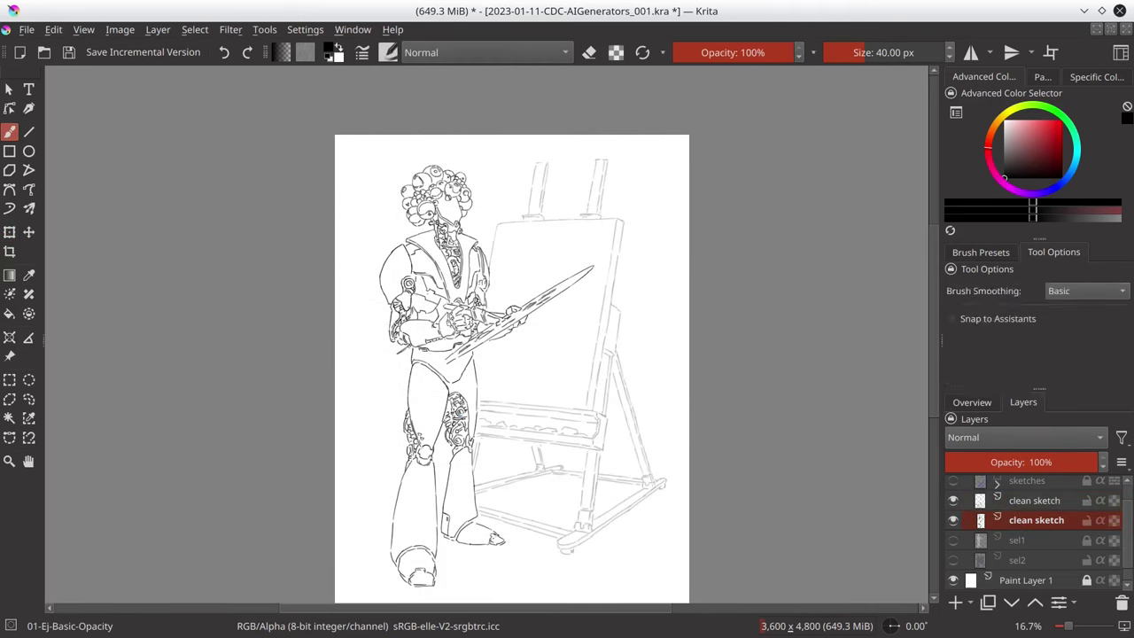
pyautogui.scroll(4, 498, 194)
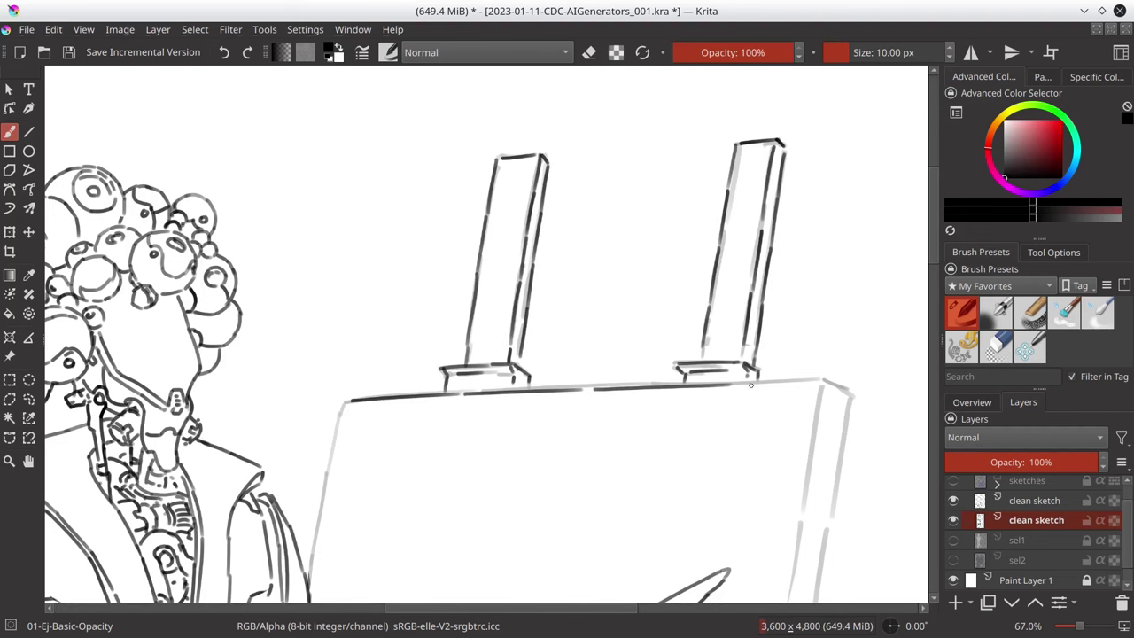
# - Ink the easel's left and right edges in darker lines
pyautogui.moveTo(329, 484); pyautogui.dragTo(308, 584)
pyautogui.scroll(-3, 714, 314)
pyautogui.scroll(-3, 725, 428)
pyautogui.moveTo(706, 351); pyautogui.dragTo(673, 549)
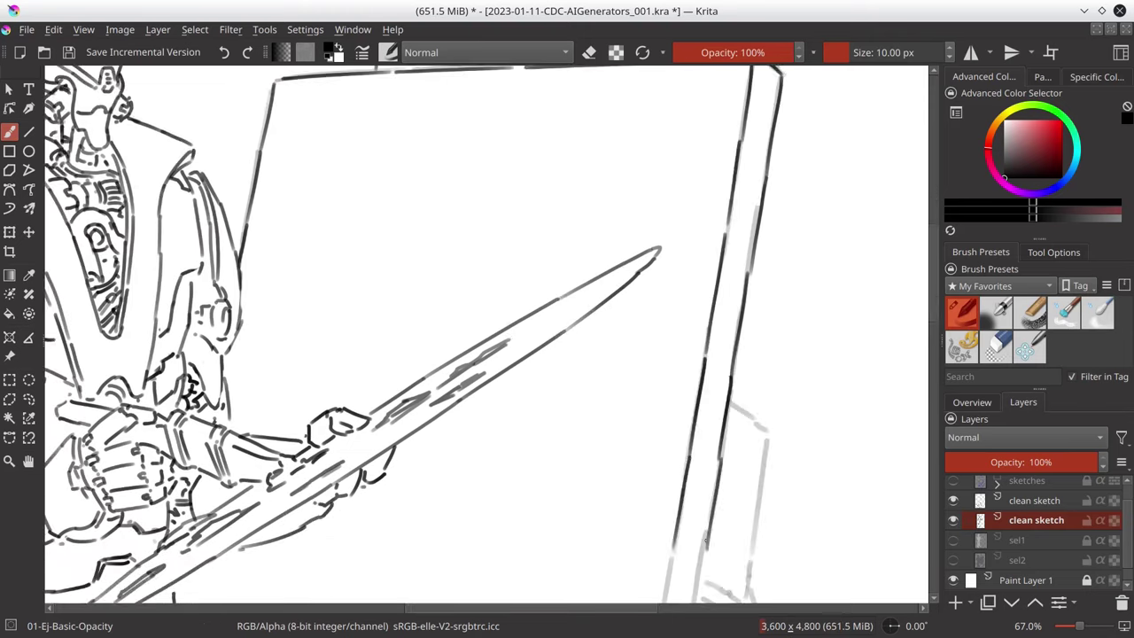
pyautogui.scroll(-3, 673, 549)
pyautogui.moveTo(735, 264); pyautogui.dragTo(754, 457)
pyautogui.scroll(-3, 754, 456)
pyautogui.scroll(1, 768, 425)
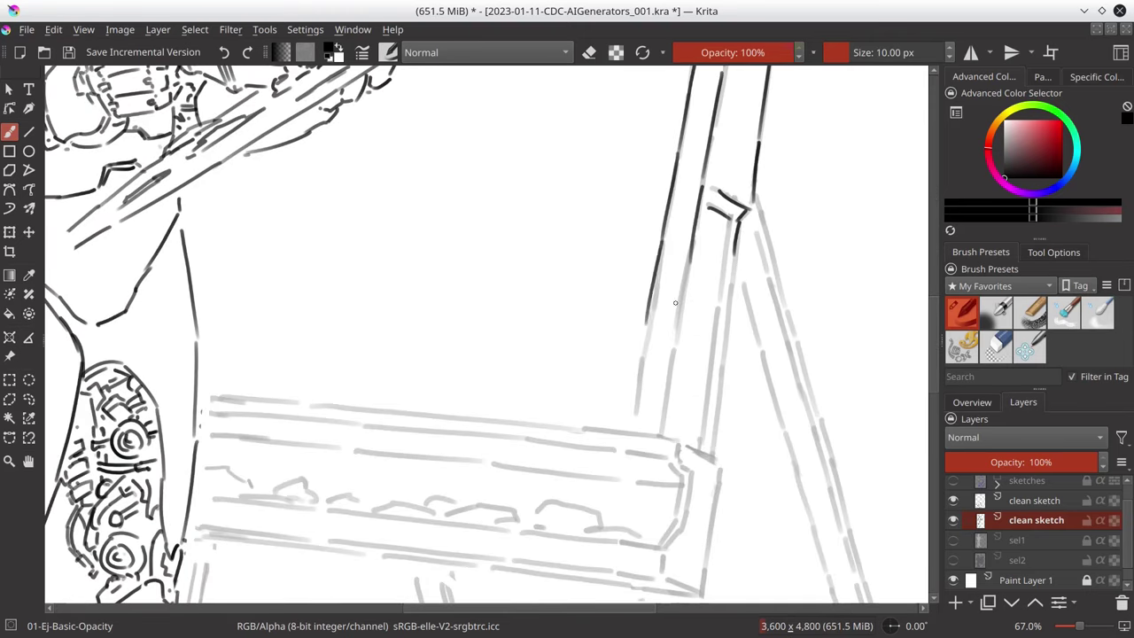
pyautogui.moveTo(737, 237)
pyautogui.mouseDown()
pyautogui.moveTo(713, 452)
pyautogui.moveTo(488, 410)
pyautogui.mouseUp()
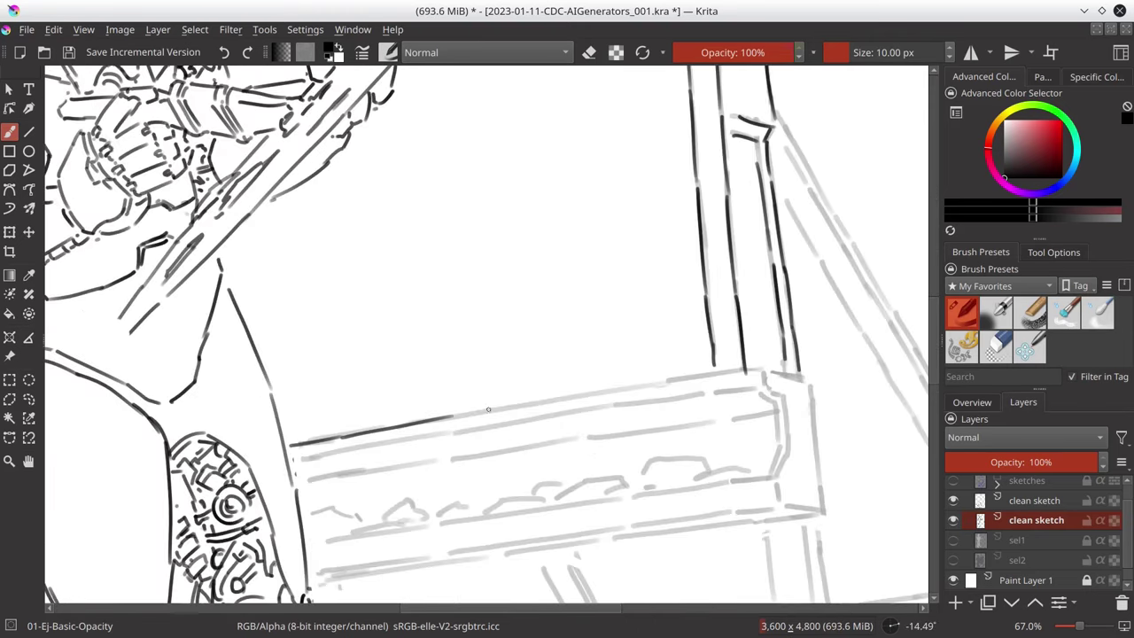
# - Ink the easel tray's top, right corner and lower edge, plus the leg beneath it
pyautogui.moveTo(294, 459); pyautogui.dragTo(783, 443)
pyautogui.moveTo(297, 486); pyautogui.dragTo(771, 415)
pyautogui.moveTo(308, 511); pyautogui.dragTo(364, 528)
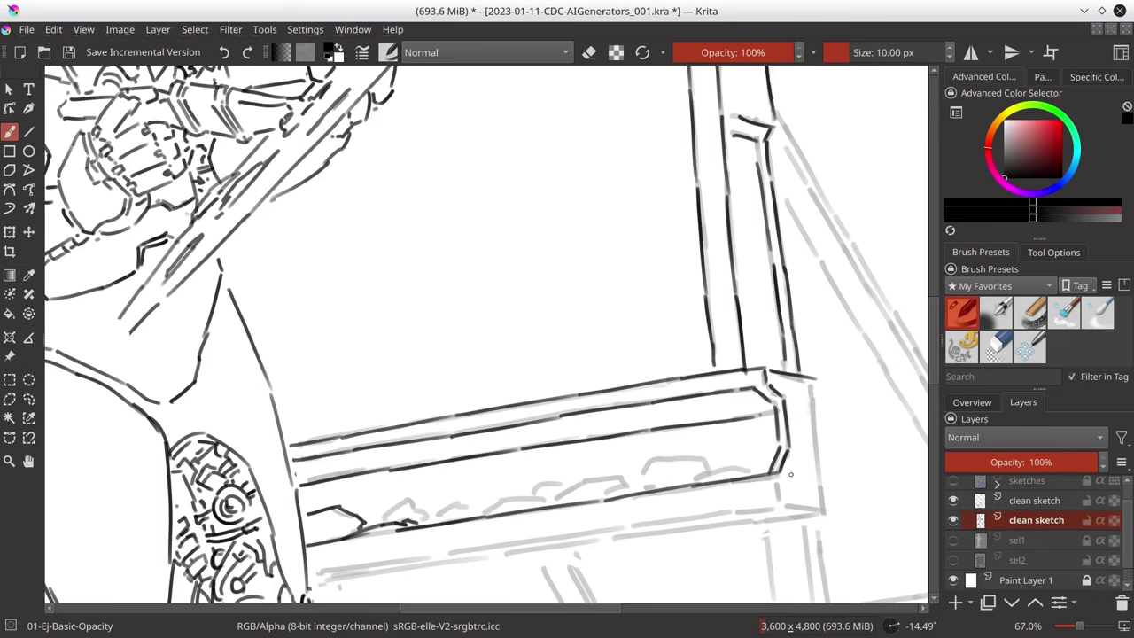
pyautogui.moveTo(312, 574); pyautogui.dragTo(829, 515)
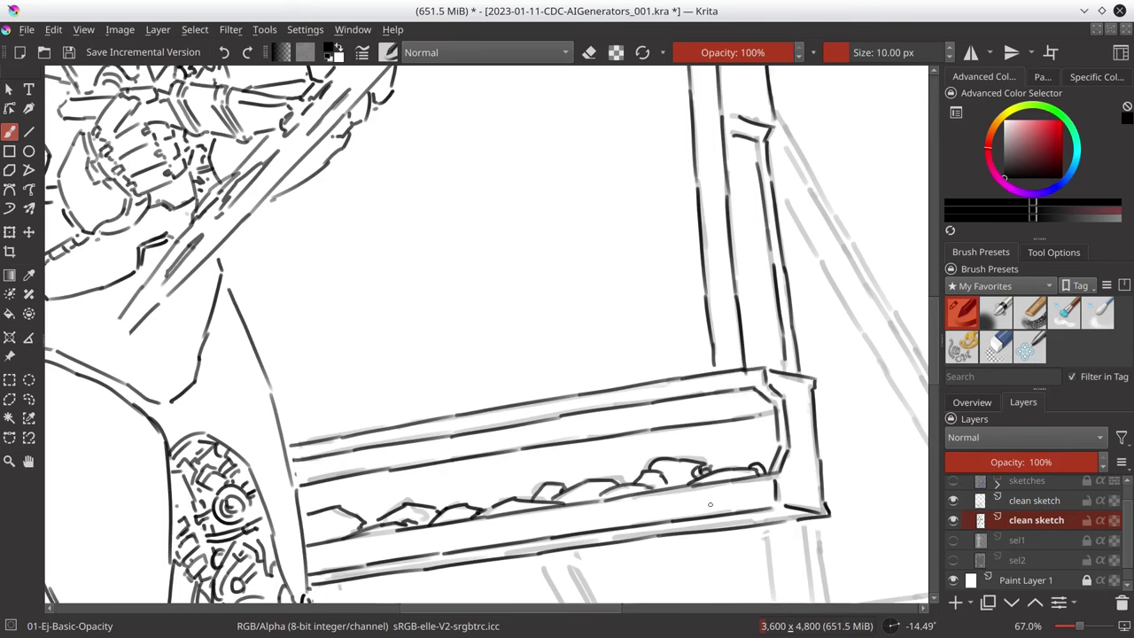
pyautogui.press('5')
pyautogui.moveTo(486, 416); pyautogui.dragTo(518, 423)
# - Ink the diagonal crossbar, the vertical post and the right horizontal crossbar
pyautogui.moveTo(616, 507); pyautogui.dragTo(542, 524)
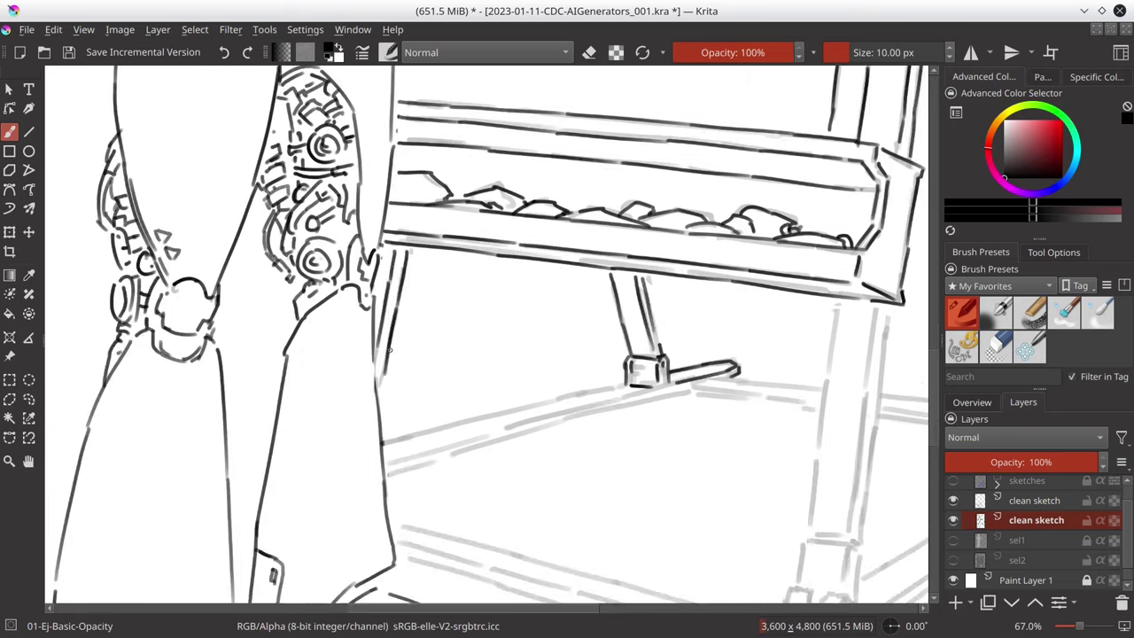
pyautogui.moveTo(542, 398); pyautogui.dragTo(386, 444)
pyautogui.moveTo(620, 384); pyautogui.dragTo(385, 466)
pyautogui.moveTo(576, 420); pyautogui.dragTo(386, 478)
pyautogui.moveTo(614, 287); pyautogui.dragTo(627, 519)
pyautogui.moveTo(649, 283)
pyautogui.mouseDown()
pyautogui.moveTo(659, 397)
pyautogui.moveTo(846, 377)
pyautogui.mouseUp()
pyautogui.moveTo(846, 377); pyautogui.dragTo(643, 425)
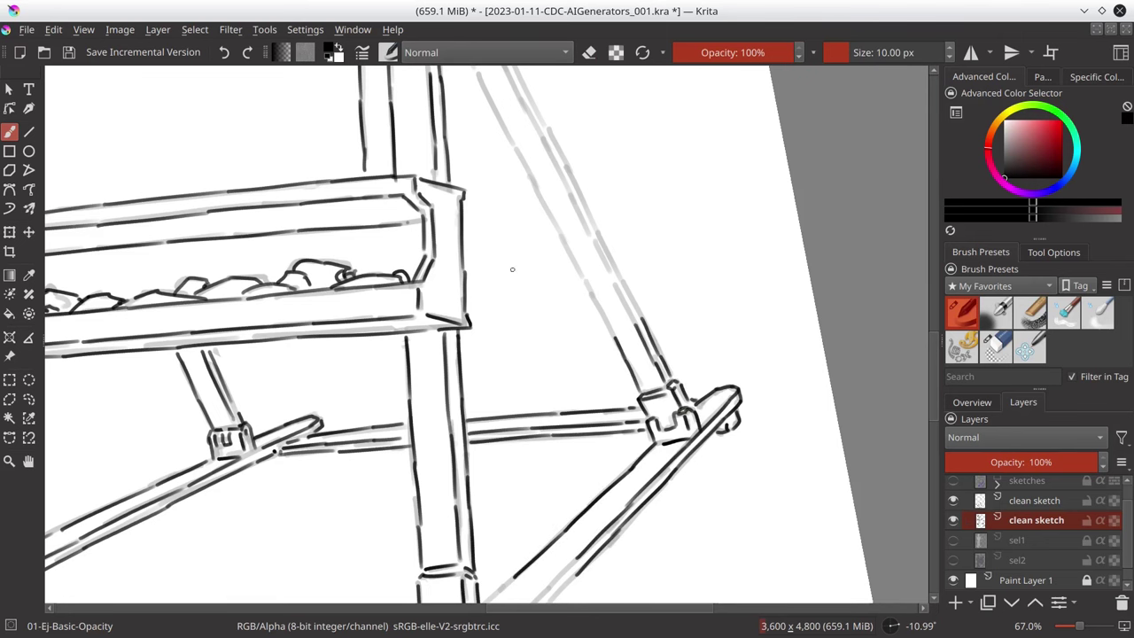
# - Ink the upper diagonal brace, the post block and the easel foot
pyautogui.moveTo(512, 268); pyautogui.dragTo(525, 440)
pyautogui.moveTo(455, 119); pyautogui.dragTo(530, 241)
pyautogui.moveTo(612, 483); pyautogui.dragTo(629, 518)
pyautogui.scroll(-5, 629, 518)
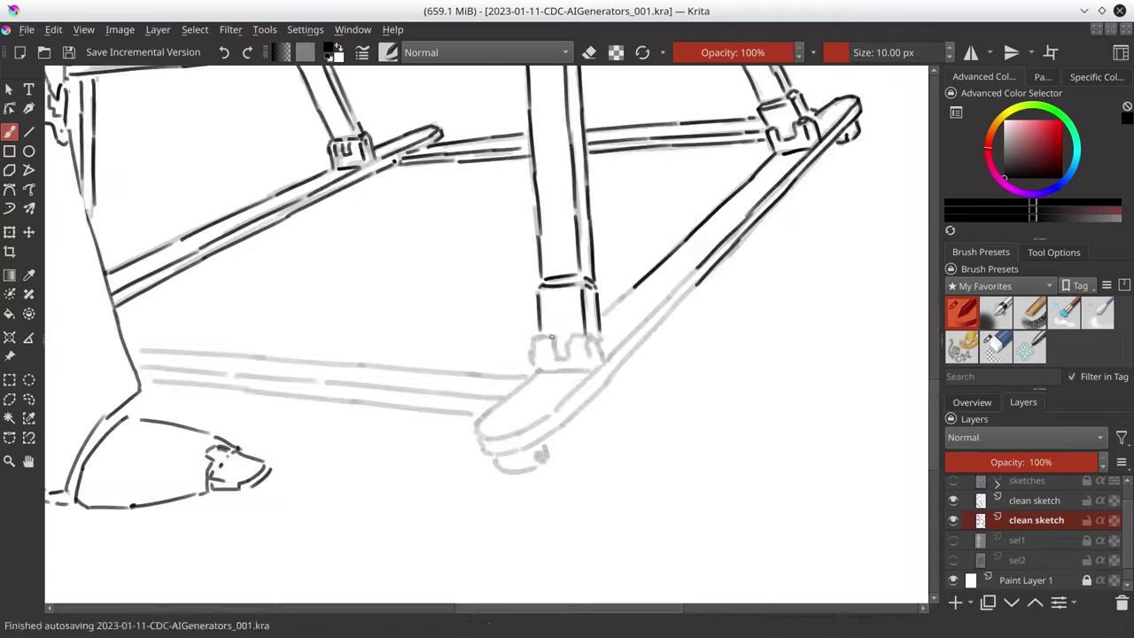
pyautogui.moveTo(536, 337); pyautogui.dragTo(611, 359)
pyautogui.moveTo(531, 376); pyautogui.dragTo(483, 436)
# - Merge the clean sketch layers and fit the whole page with rotation reset
pyautogui.press('-')
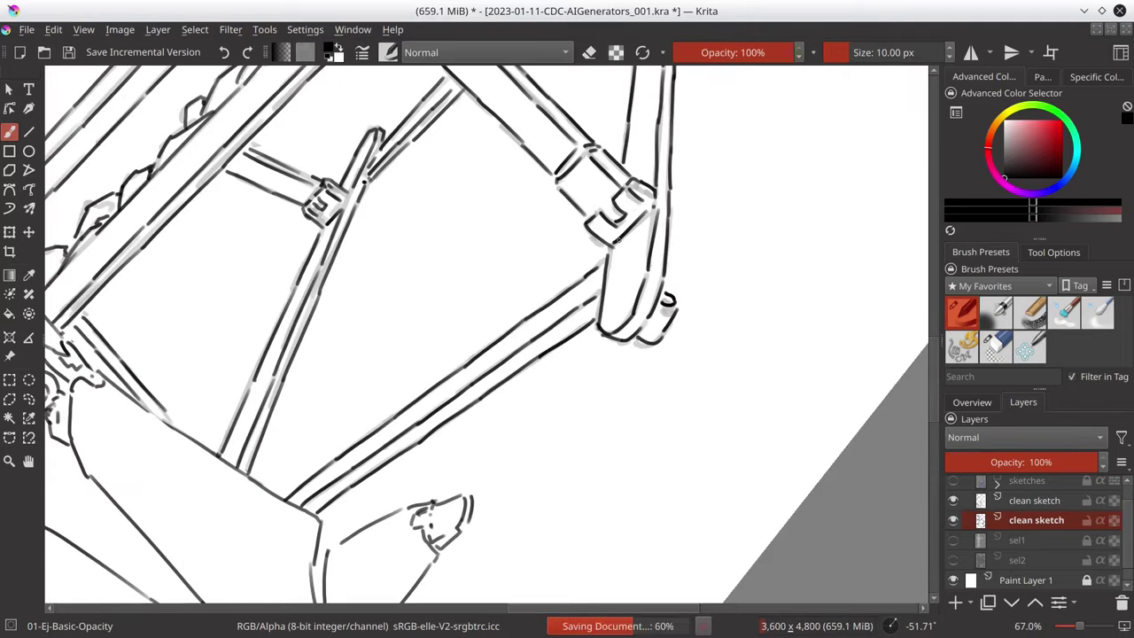
pyautogui.hotkey('ctrl', 'e')
pyautogui.press('5')
pyautogui.press('2')
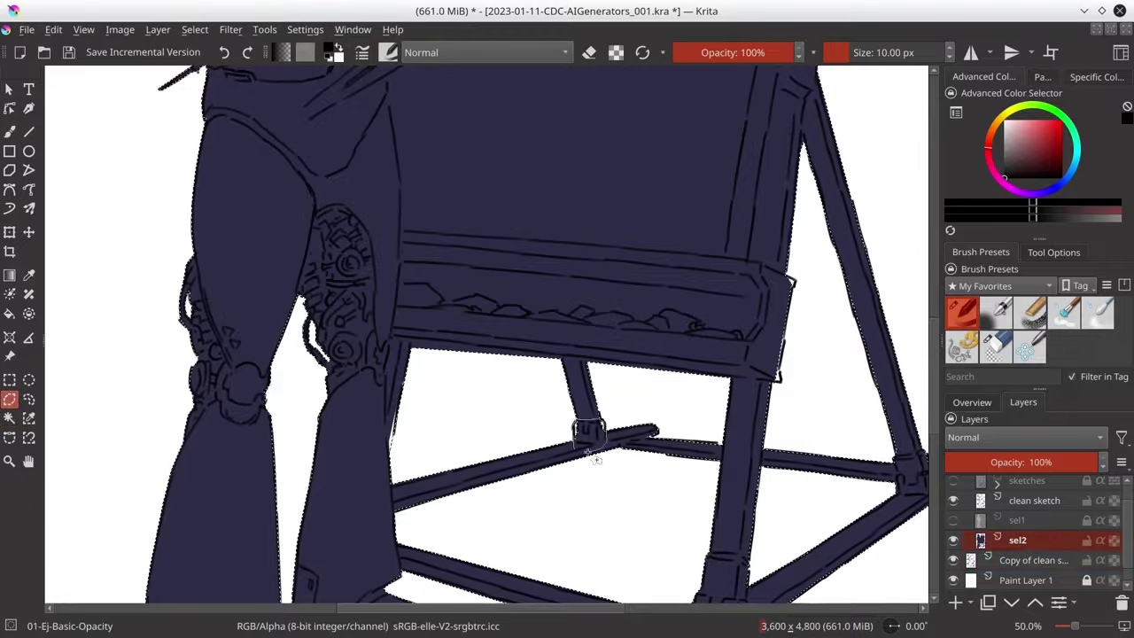
# - Select Paint Layer 1 and fill the background dark grey with the Fill tool
pyautogui.scroll(6, 583, 539)
pyautogui.scroll(2, 593, 221)
pyautogui.scroll(-5, 593, 221)
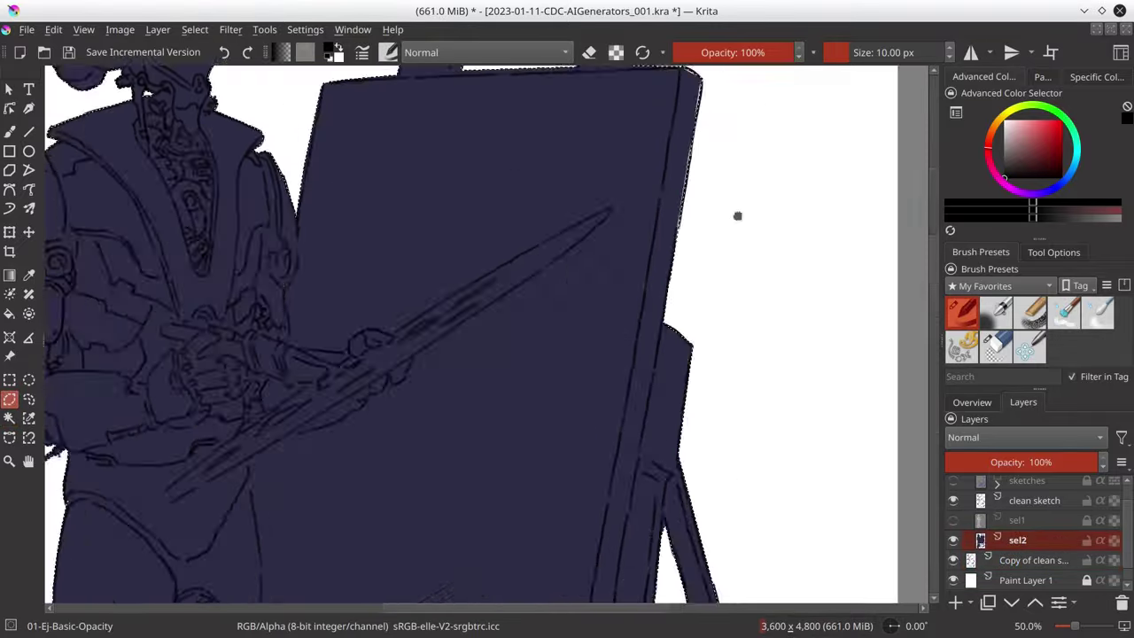
pyautogui.scroll(-3, 737, 215)
pyautogui.click(664, 315)
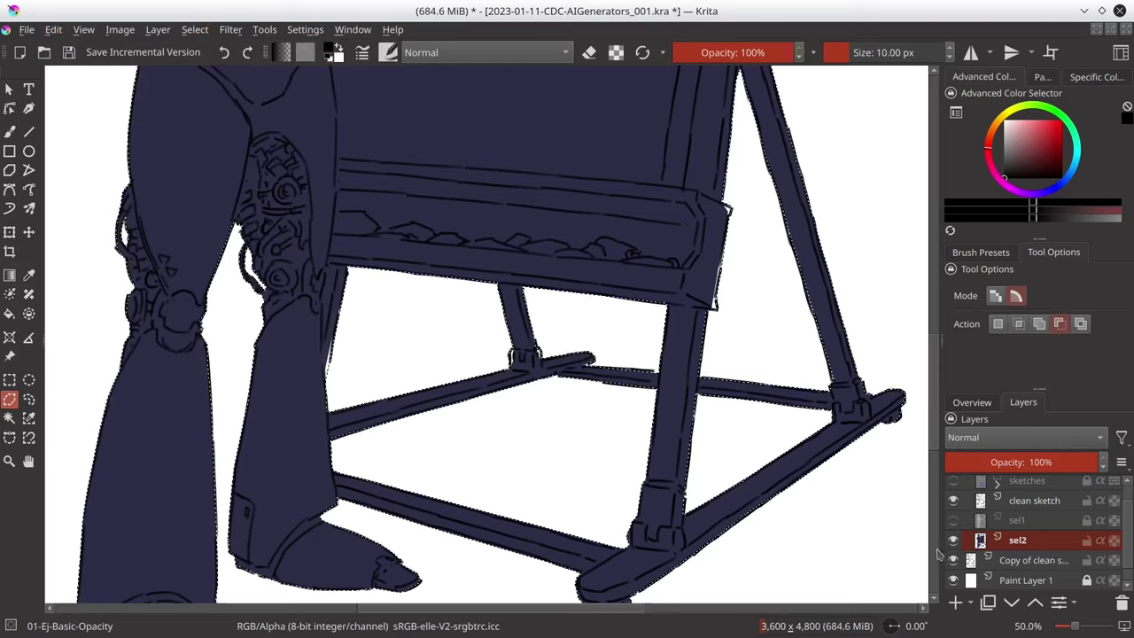
pyautogui.press('f')
pyautogui.press('2')
pyautogui.click(1028, 580)
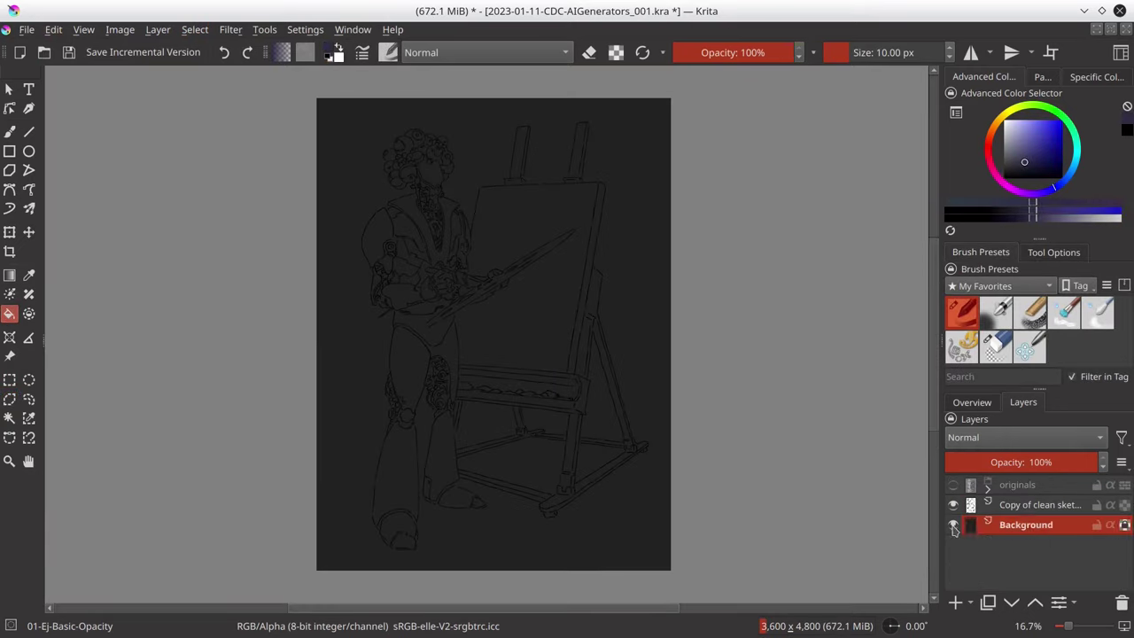
pyautogui.click(1043, 77)
# - Load the 02_MT-1-Pink-03 palette in the Palette docker, then return to the colour wheel
pyautogui.click(991, 227)
pyautogui.scroll(-5, 1019, 346)
pyautogui.scroll(-3, 1019, 346)
pyautogui.scroll(5, 1018, 346)
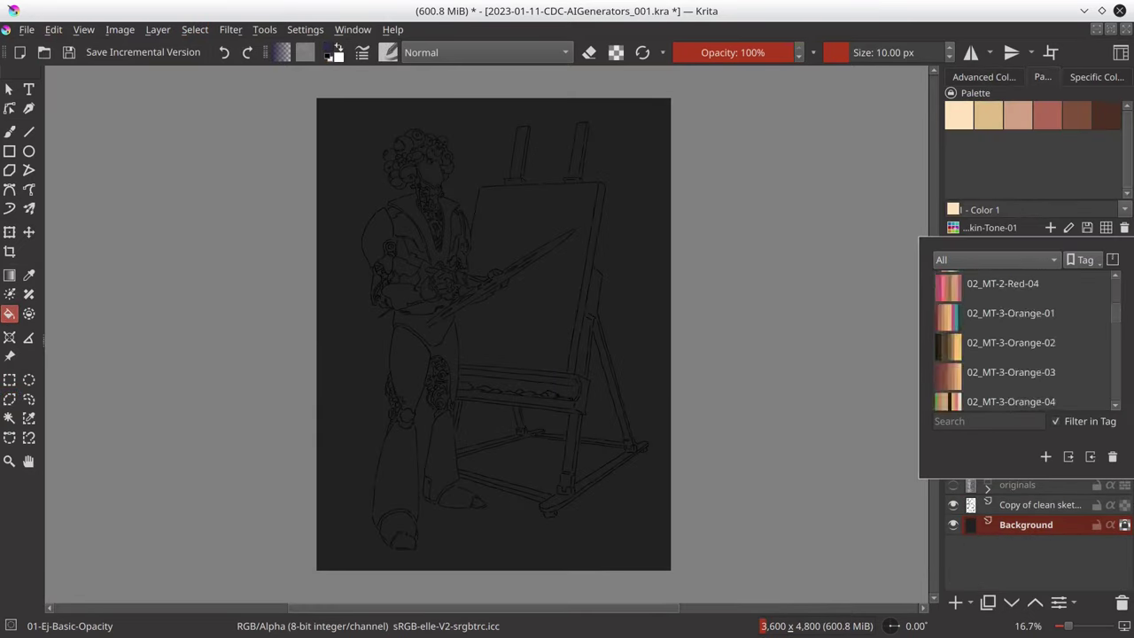
pyautogui.scroll(3, 1018, 337)
pyautogui.click(1008, 328)
pyautogui.click(950, 118)
pyautogui.click(983, 77)
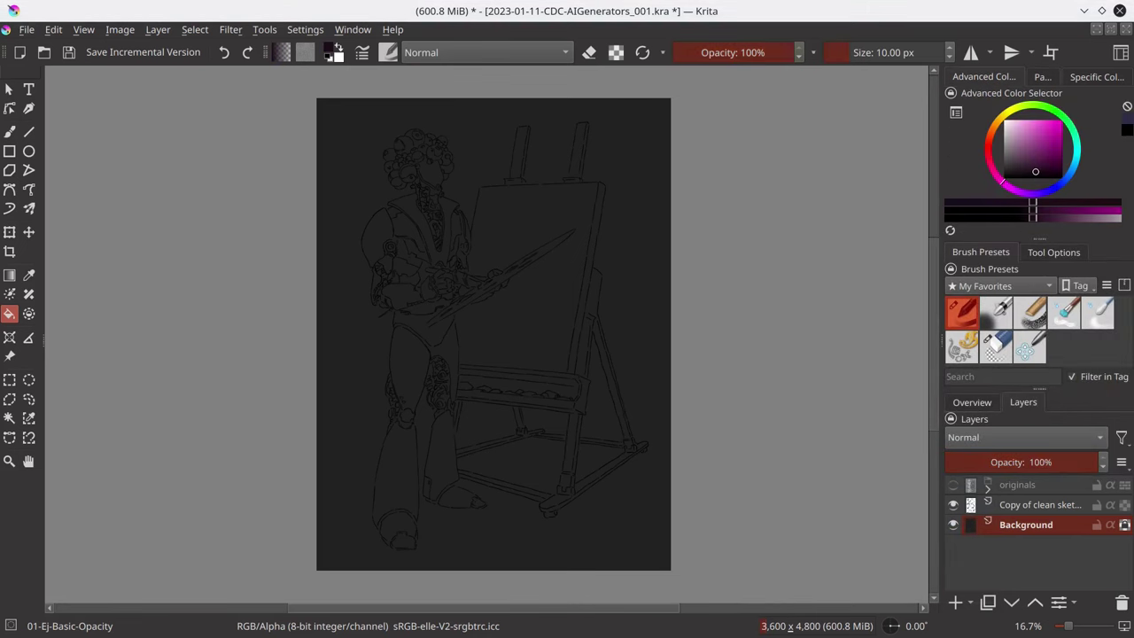
# - Block in a dark top, orange and yellow-green ground and purple strokes with 06-Ej-Shapes-Hue-Mecha
pyautogui.click(961, 346)
pyautogui.moveTo(278, 165)
pyautogui.mouseDown()
pyautogui.moveTo(443, 124)
pyautogui.moveTo(638, 151)
pyautogui.moveTo(655, 221)
pyautogui.mouseUp()
pyautogui.click(1041, 138)
pyautogui.moveTo(336, 523); pyautogui.dragTo(576, 478)
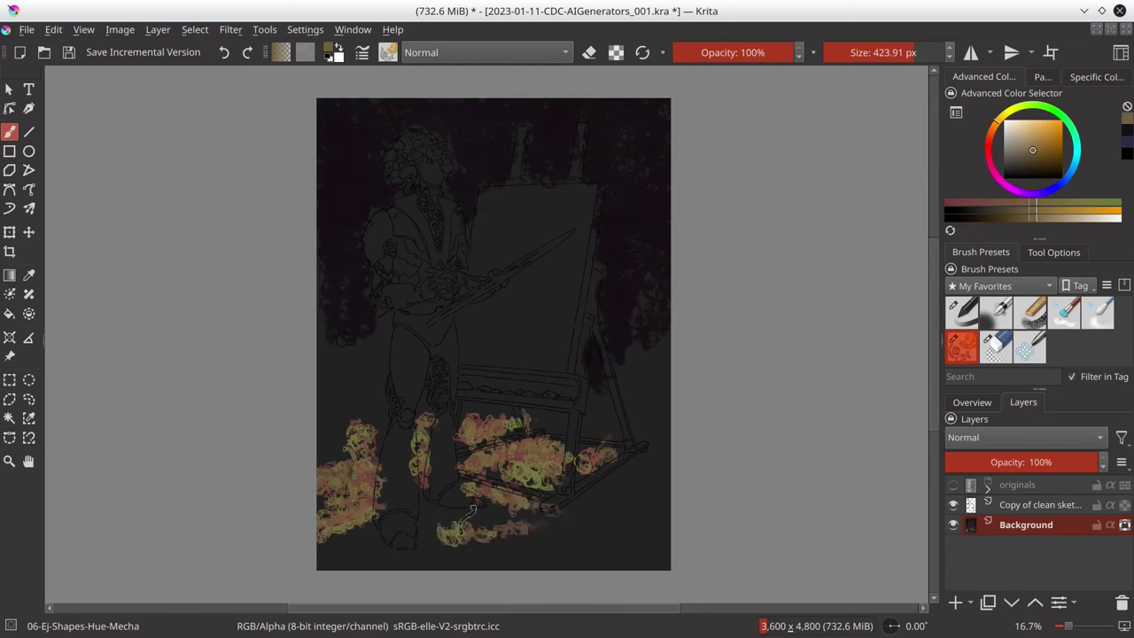
pyautogui.moveTo(399, 541); pyautogui.dragTo(656, 514)
pyautogui.click(1027, 168)
pyautogui.moveTo(638, 408)
pyautogui.mouseDown()
pyautogui.moveTo(346, 425)
pyautogui.moveTo(656, 372)
pyautogui.mouseUp()
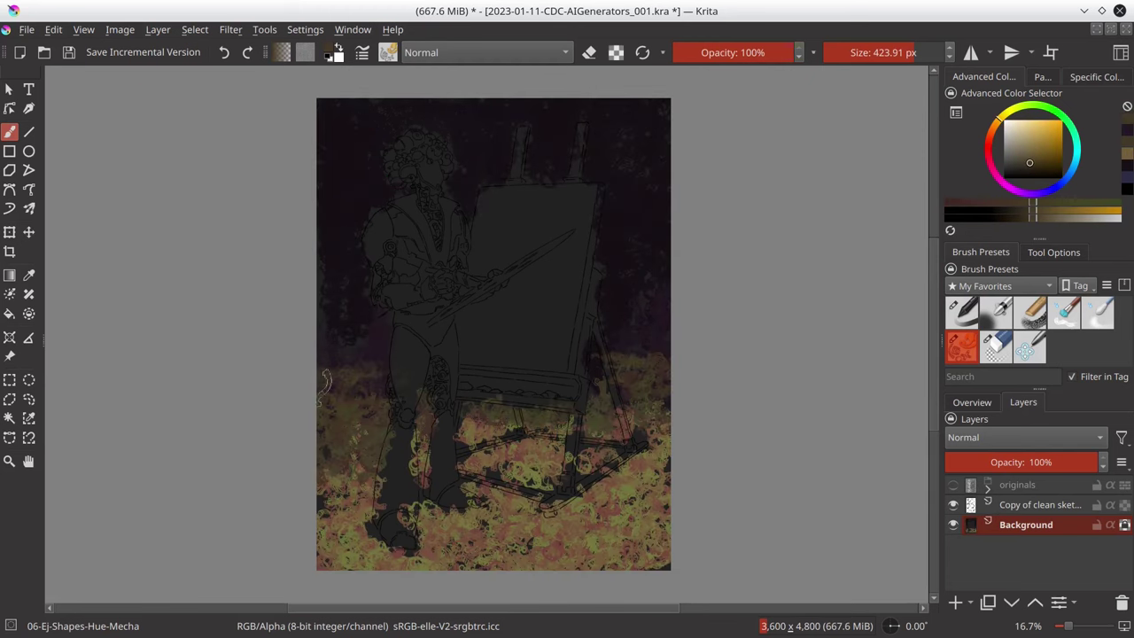
pyautogui.moveTo(612, 292); pyautogui.dragTo(655, 328)
pyautogui.moveTo(328, 461); pyautogui.dragTo(632, 452)
# - Paint the robot figure and its legs blue from the palette, with pink over it
pyautogui.click(1043, 76)
pyautogui.click(999, 111)
pyautogui.moveTo(372, 203); pyautogui.dragTo(452, 284)
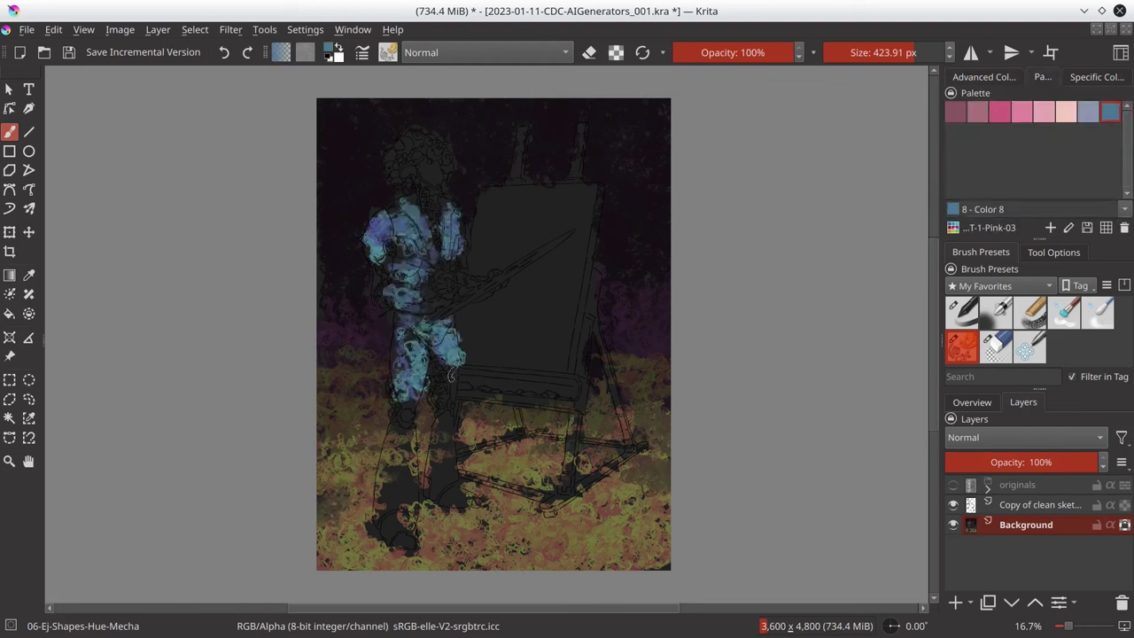
pyautogui.moveTo(425, 239); pyautogui.dragTo(416, 532)
pyautogui.moveTo(443, 425)
pyautogui.mouseDown()
pyautogui.moveTo(470, 181)
pyautogui.moveTo(425, 310)
pyautogui.mouseUp()
pyautogui.moveTo(390, 159); pyautogui.dragTo(389, 523)
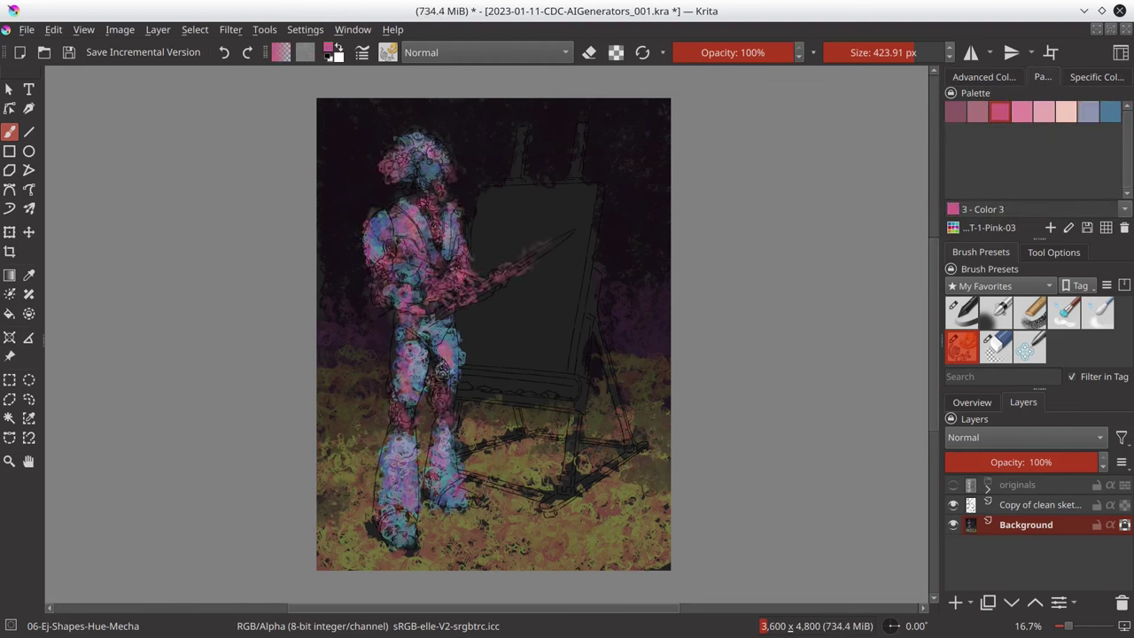
# - Paint pink over the figure and easel, tracing the easel legs, edges and base in light pink
pyautogui.click(955, 112)
pyautogui.moveTo(478, 186); pyautogui.dragTo(603, 354)
pyautogui.moveTo(470, 257); pyautogui.dragTo(625, 427)
pyautogui.click(1066, 111)
pyautogui.moveTo(567, 266); pyautogui.dragTo(620, 407)
pyautogui.moveTo(523, 124)
pyautogui.mouseDown()
pyautogui.moveTo(580, 190)
pyautogui.moveTo(634, 451)
pyautogui.mouseUp()
pyautogui.moveTo(549, 496); pyautogui.dragTo(452, 434)
pyautogui.moveTo(434, 146); pyautogui.dragTo(425, 301)
pyautogui.click(984, 76)
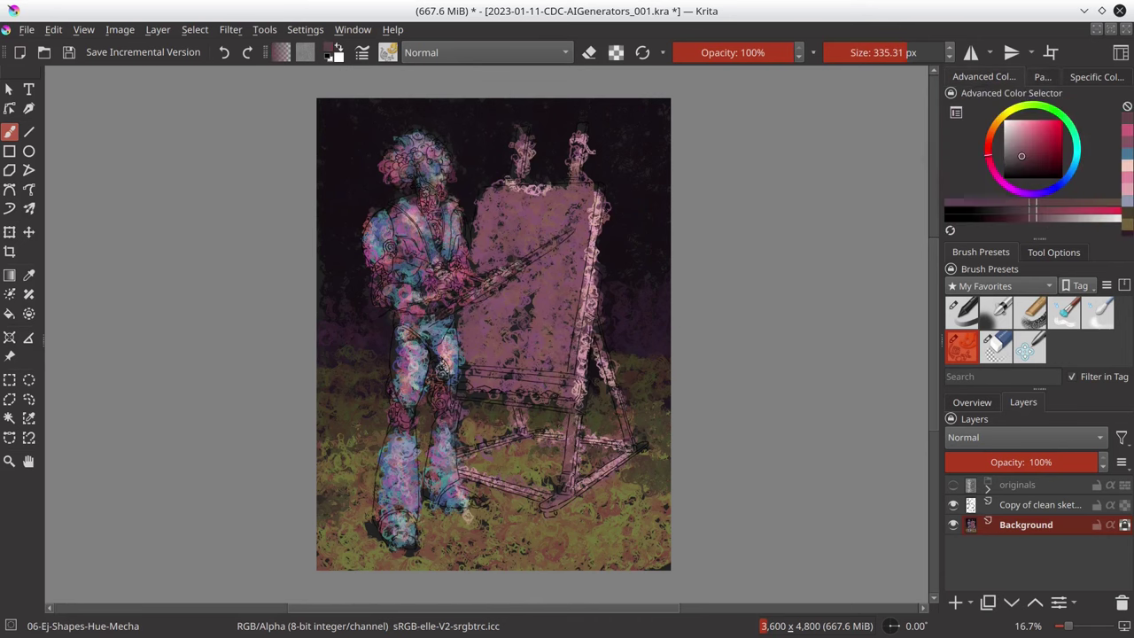
# - Add a Color Dodge layer with a glow near the legs, save a new version, and clear the selection
pyautogui.click(1025, 437)
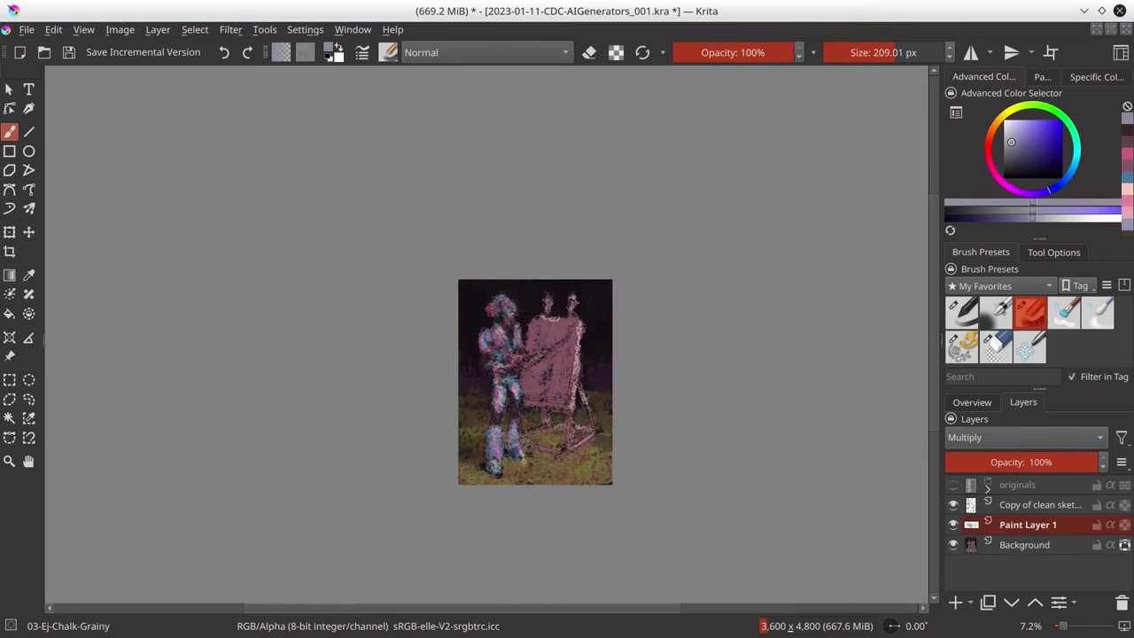
pyautogui.press('Insert')
pyautogui.hotkey('alt', 'shift', 'd')
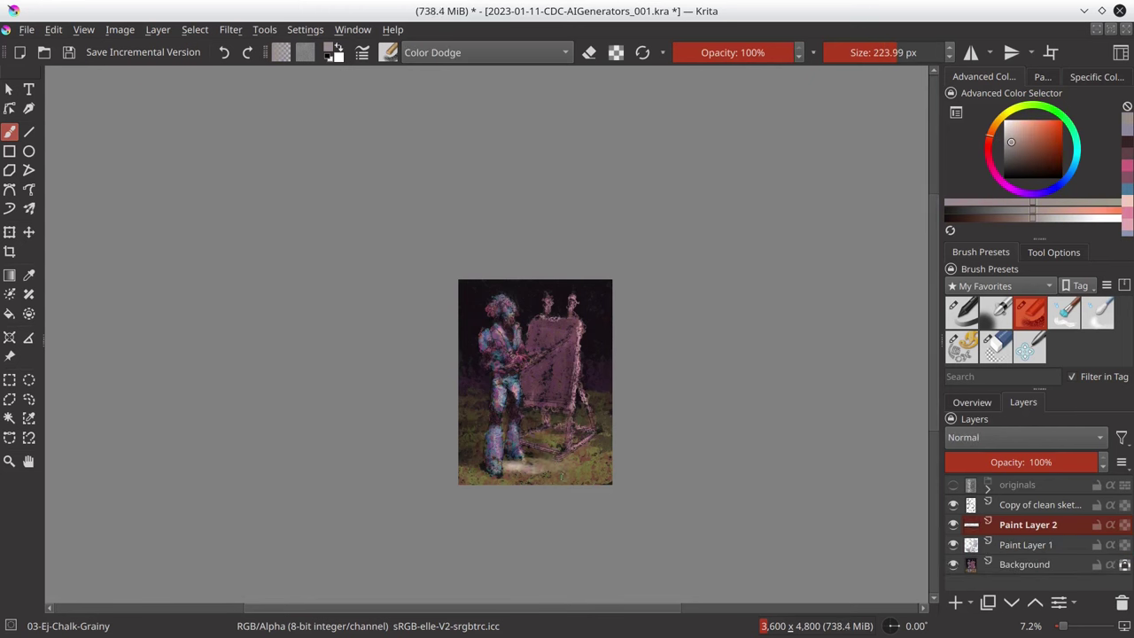
pyautogui.moveTo(501, 389); pyautogui.dragTo(492, 470)
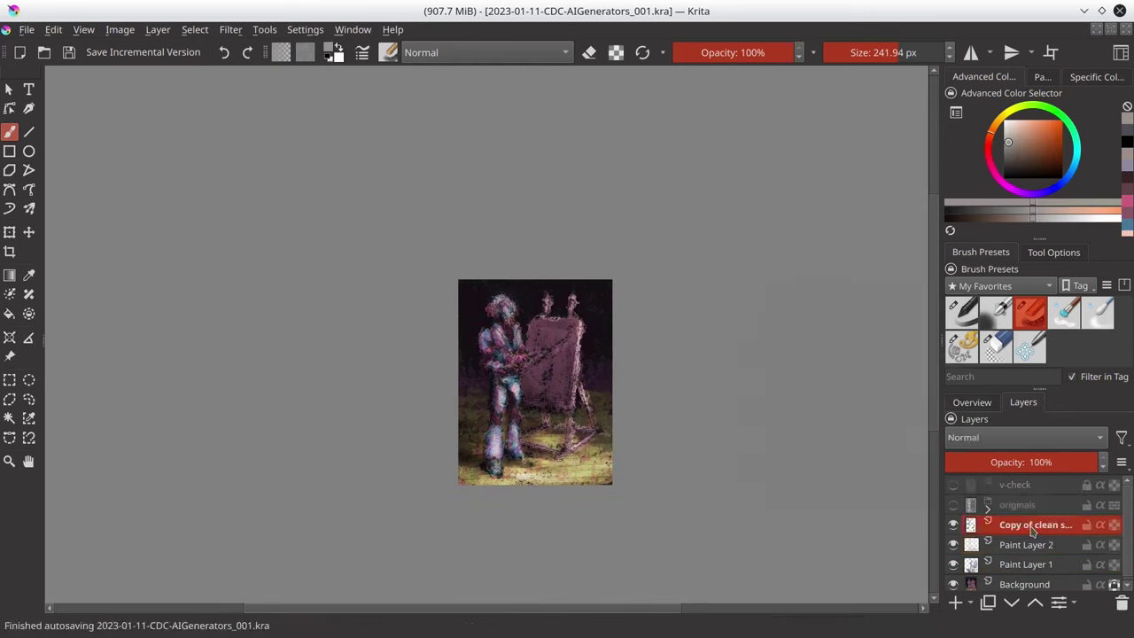
pyautogui.hotkey('ctrl', 's')
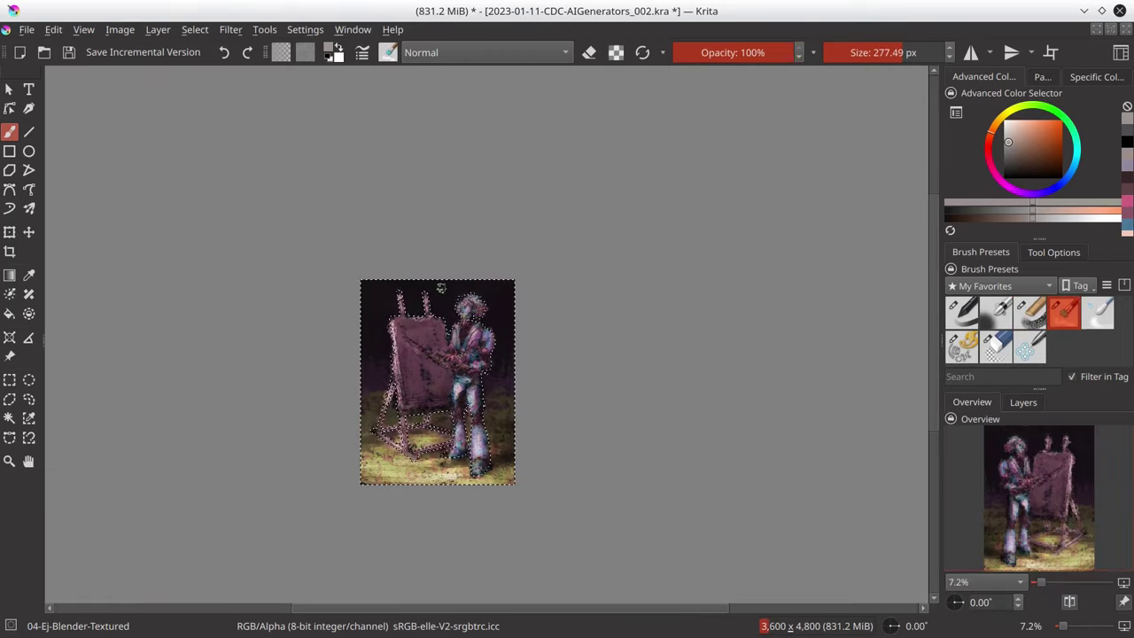
pyautogui.press('[')
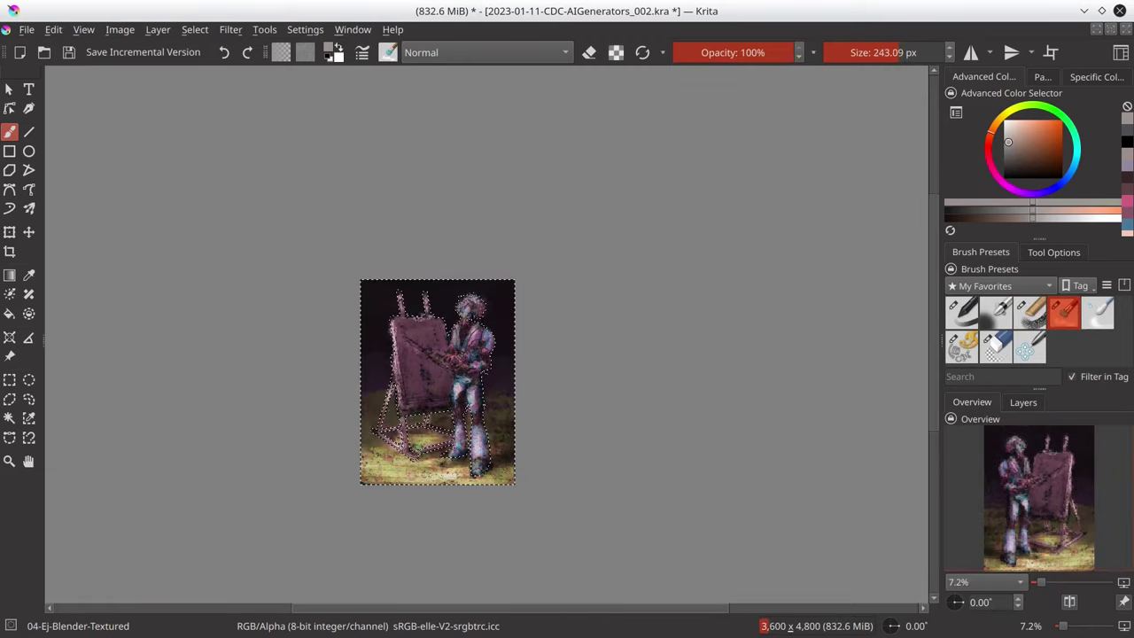
pyautogui.click(414, 449)
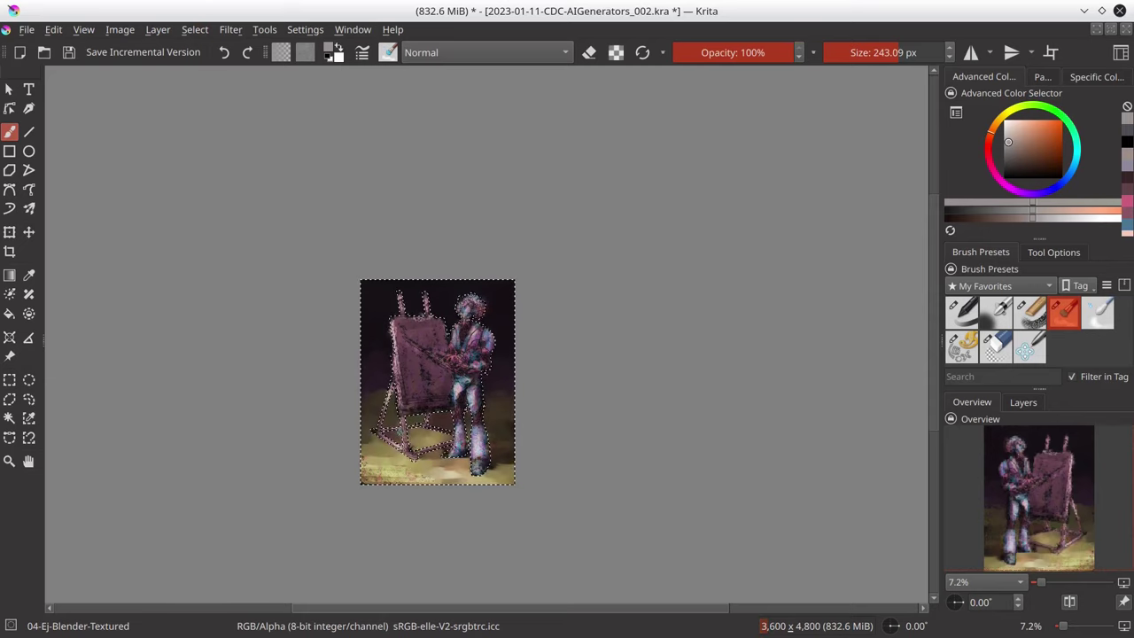
pyautogui.hotkey('ctrl', 'shift', 'a')
# - Cover the easel canvas's left, top, right and lower areas in smooth pink, saving repeatedly
pyautogui.scroll(5, 426, 323)
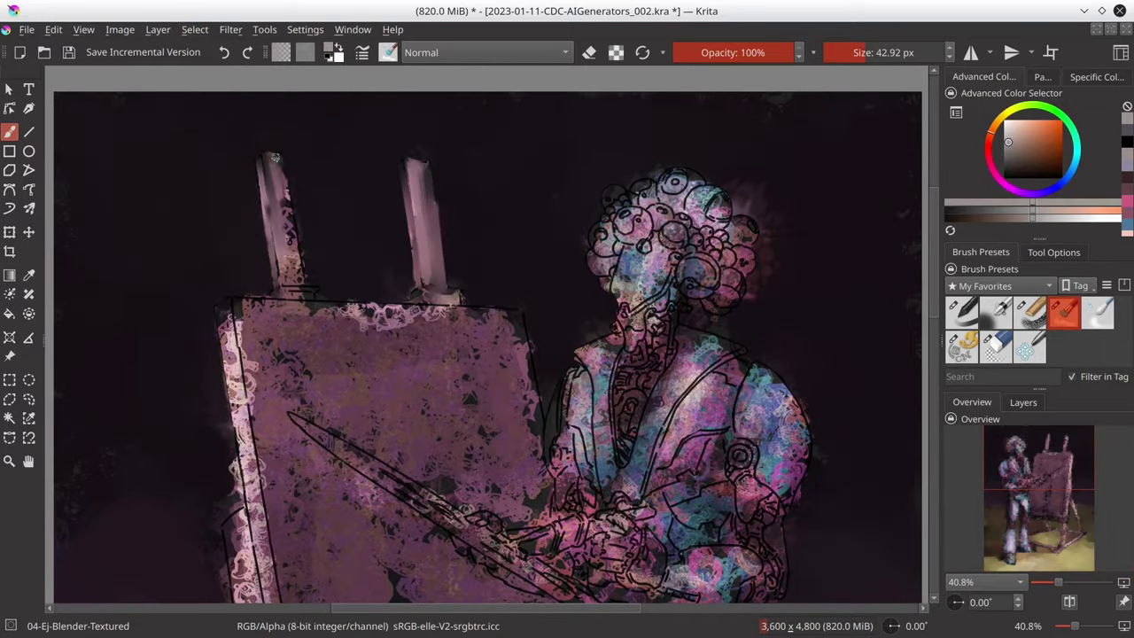
pyautogui.moveTo(232, 443)
pyautogui.mouseDown()
pyautogui.moveTo(232, 306)
pyautogui.moveTo(248, 598)
pyautogui.mouseUp()
pyautogui.moveTo(235, 305)
pyautogui.mouseDown()
pyautogui.moveTo(518, 310)
pyautogui.moveTo(531, 434)
pyautogui.mouseUp()
pyautogui.moveTo(265, 328)
pyautogui.mouseDown()
pyautogui.moveTo(276, 435)
pyautogui.moveTo(470, 342)
pyautogui.moveTo(532, 518)
pyautogui.mouseUp()
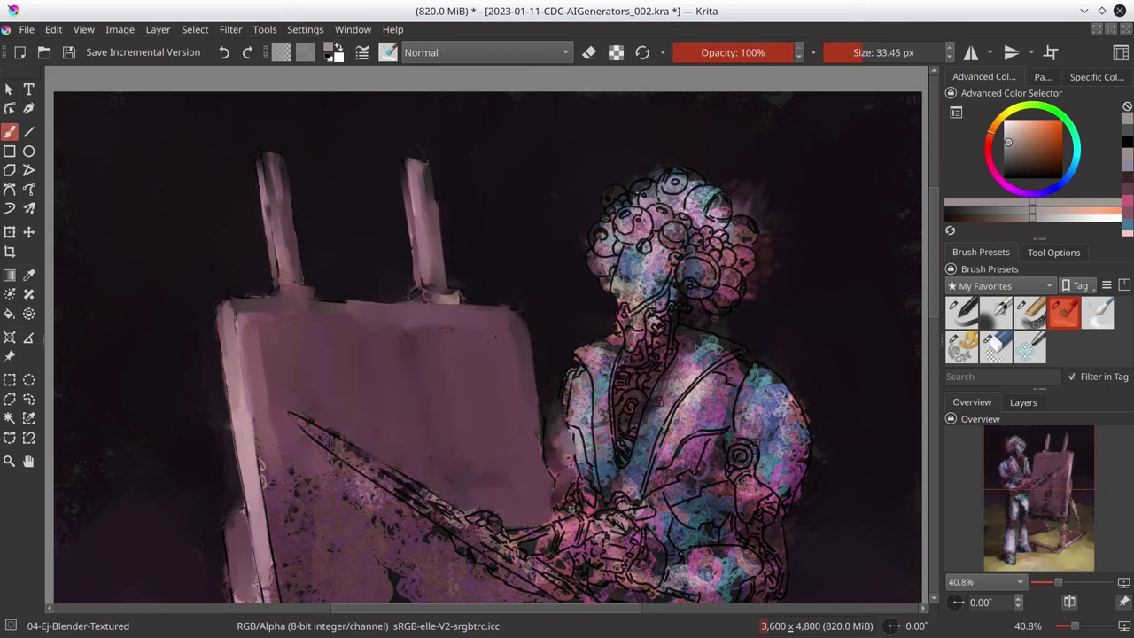
pyautogui.moveTo(266, 540)
pyautogui.mouseDown()
pyautogui.moveTo(292, 464)
pyautogui.moveTo(324, 484)
pyautogui.mouseUp()
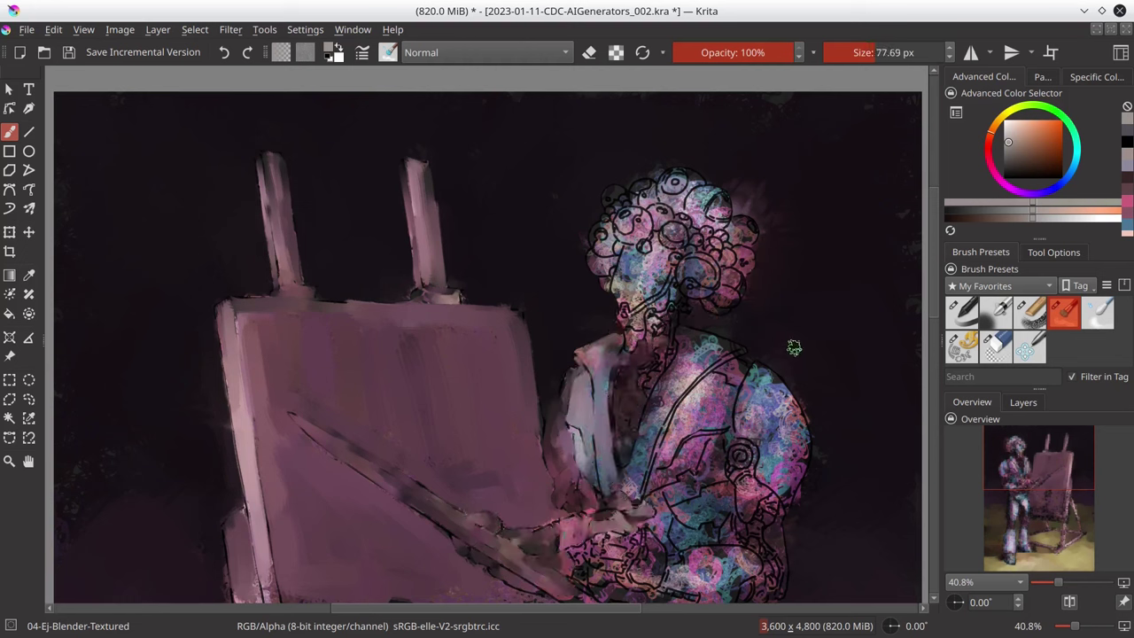
pyautogui.hotkey('ctrl', 's')
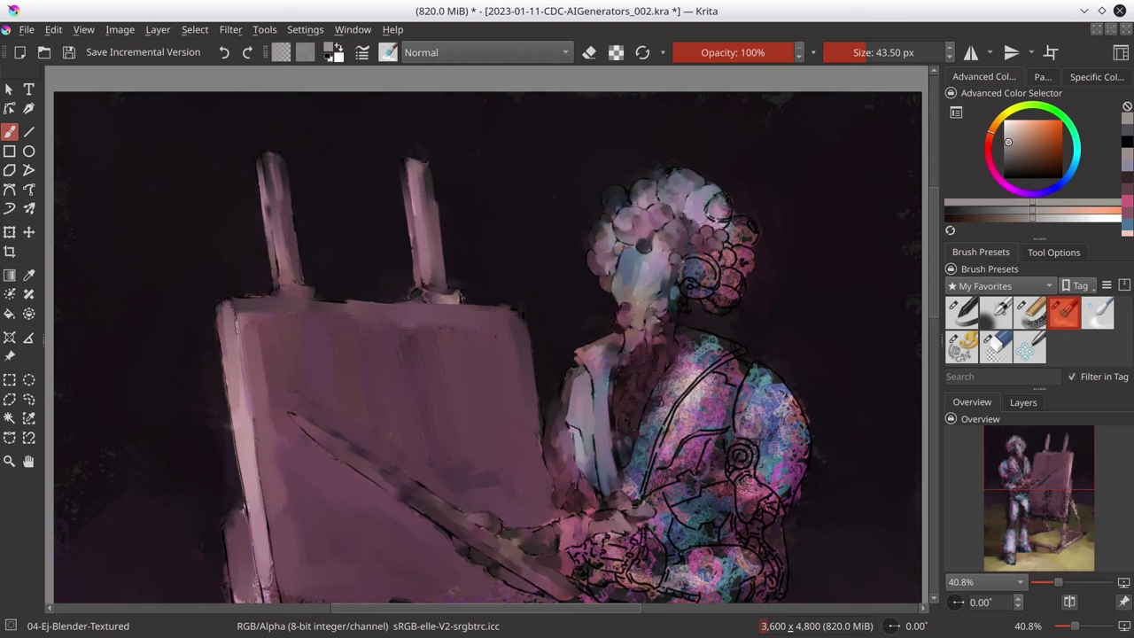
pyautogui.hotkey('ctrl', 's')
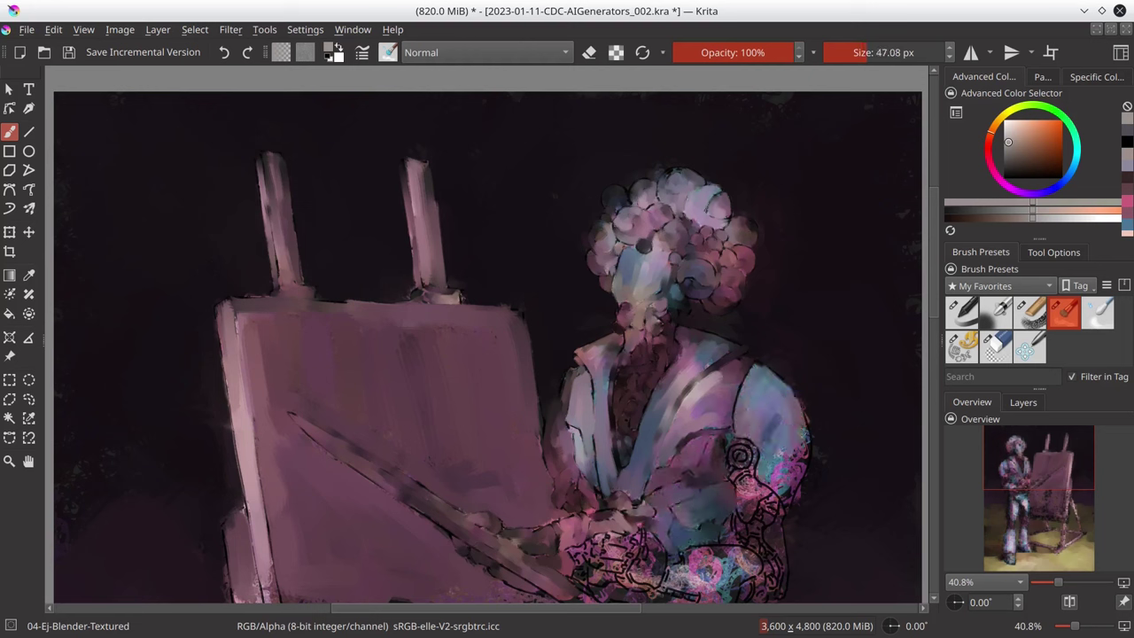
pyautogui.press('[')
pyautogui.hotkey('ctrl', 's')
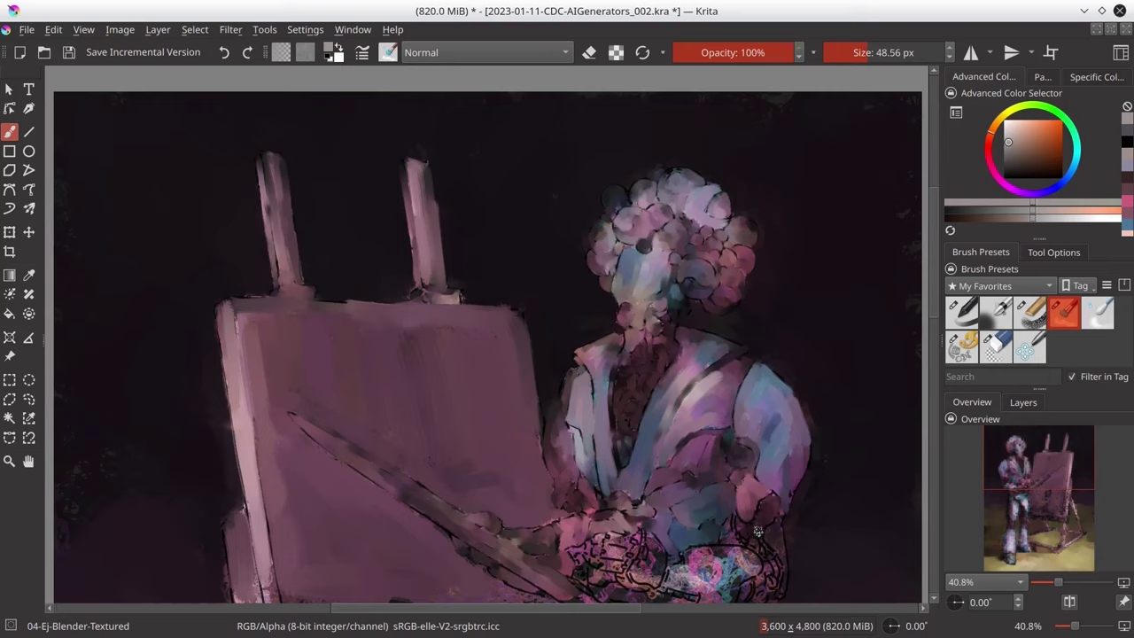
pyautogui.scroll(-3, 758, 530)
pyautogui.scroll(-4, 857, 557)
# - Repaint the left easel legs and lower crossbar with pink and smooth purple strokes
pyautogui.press('[')
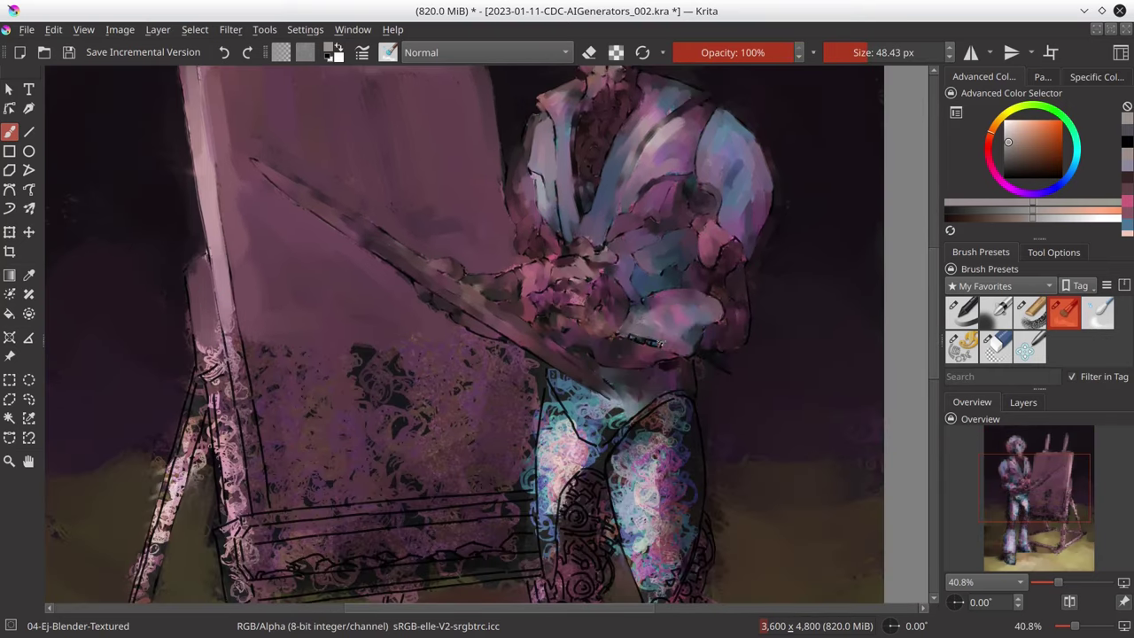
pyautogui.press(']')
pyautogui.moveTo(229, 320); pyautogui.dragTo(206, 514)
pyautogui.moveTo(217, 414); pyautogui.dragTo(155, 506)
pyautogui.moveTo(190, 381); pyautogui.dragTo(142, 593)
pyautogui.moveTo(235, 530); pyautogui.dragTo(396, 526)
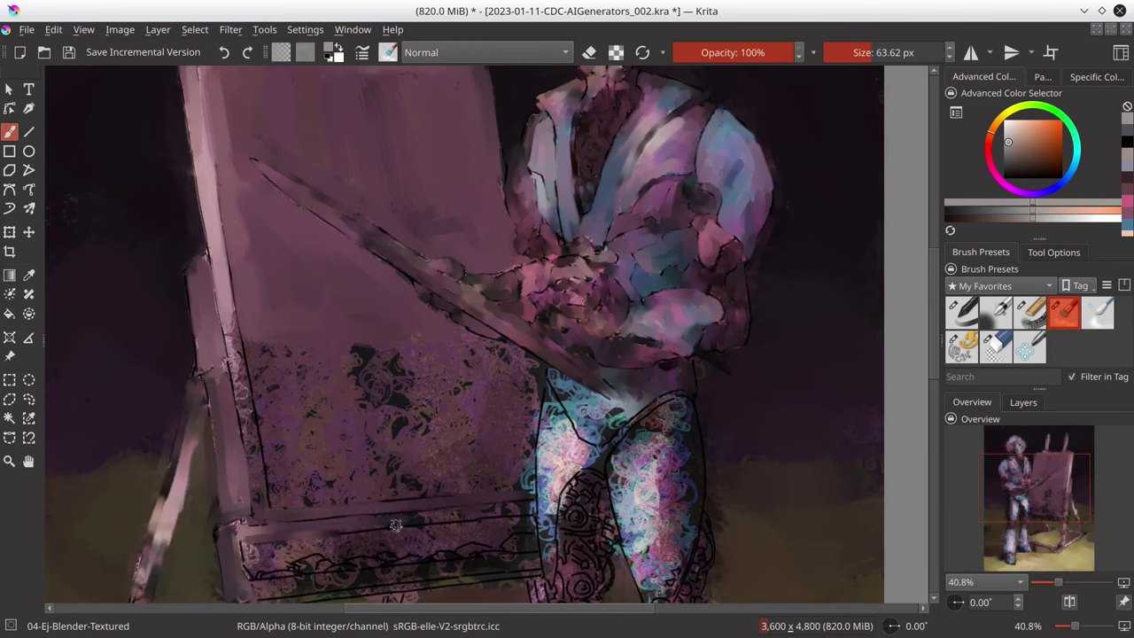
pyautogui.moveTo(256, 556); pyautogui.dragTo(432, 548)
pyautogui.moveTo(353, 553); pyautogui.dragTo(496, 567)
pyautogui.press(']')
pyautogui.press(']')
pyautogui.press(']')
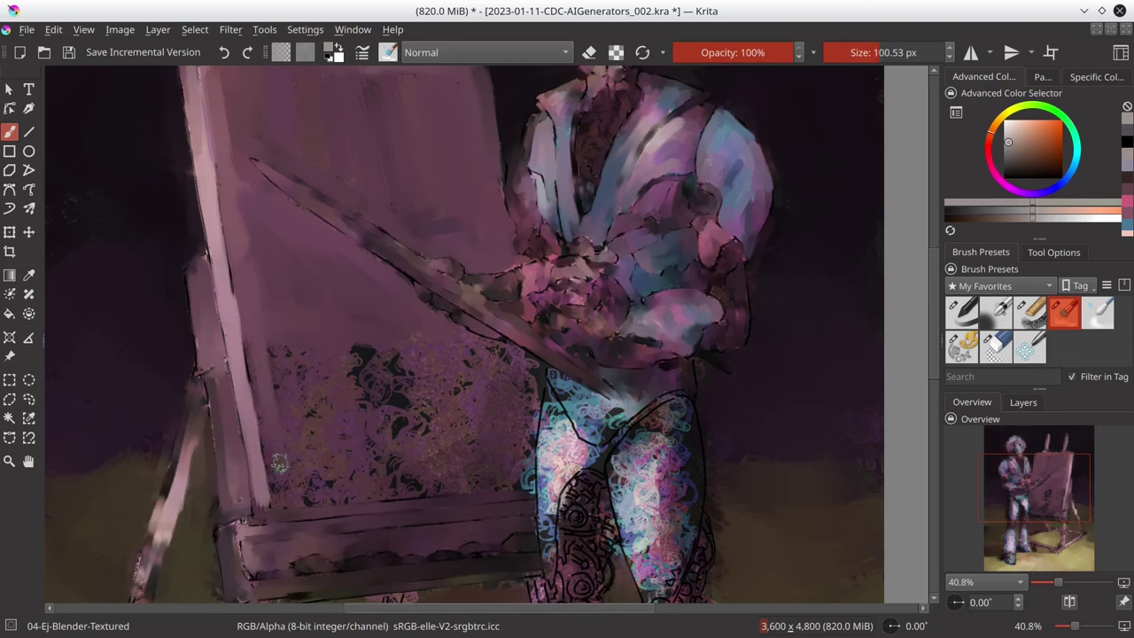
pyautogui.moveTo(266, 372)
pyautogui.mouseDown()
pyautogui.moveTo(425, 366)
pyautogui.moveTo(369, 445)
pyautogui.moveTo(389, 221)
pyautogui.mouseUp()
# - Paint the easel base's textured legs and crossbar smooth purple, then save
pyautogui.press('[')
pyautogui.press('[')
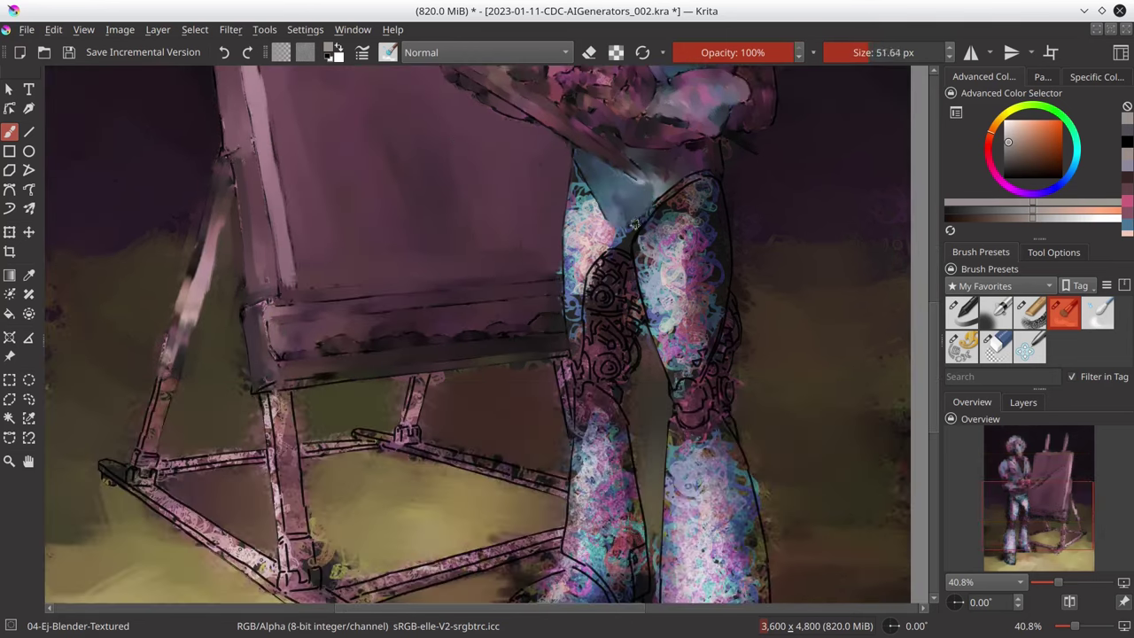
pyautogui.moveTo(638, 177); pyautogui.dragTo(694, 363)
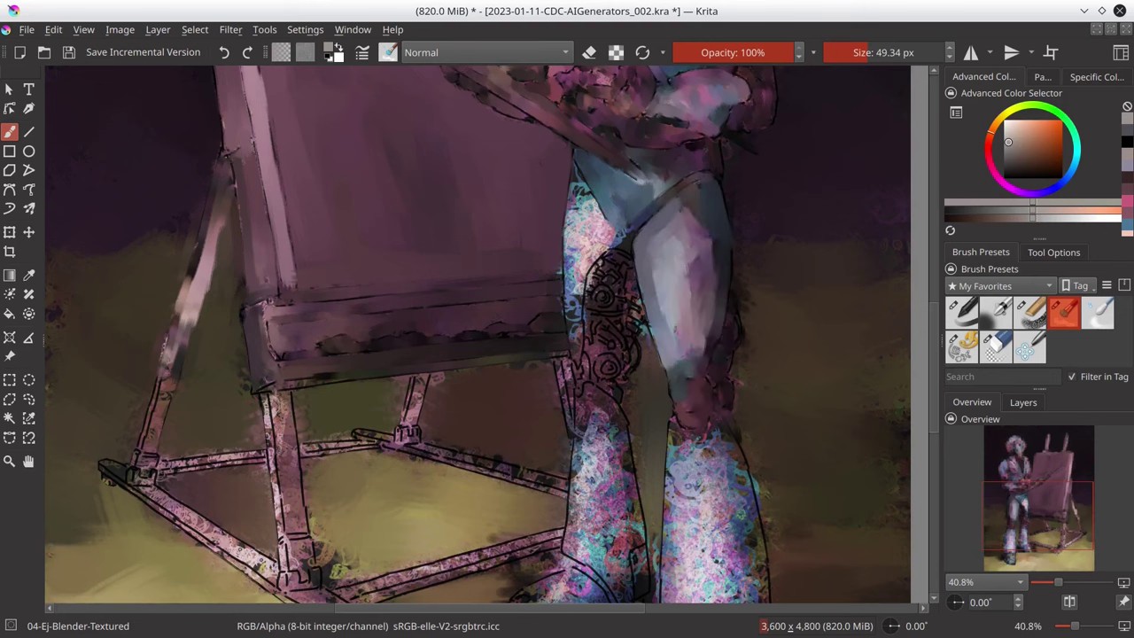
pyautogui.moveTo(189, 385); pyautogui.dragTo(190, 261)
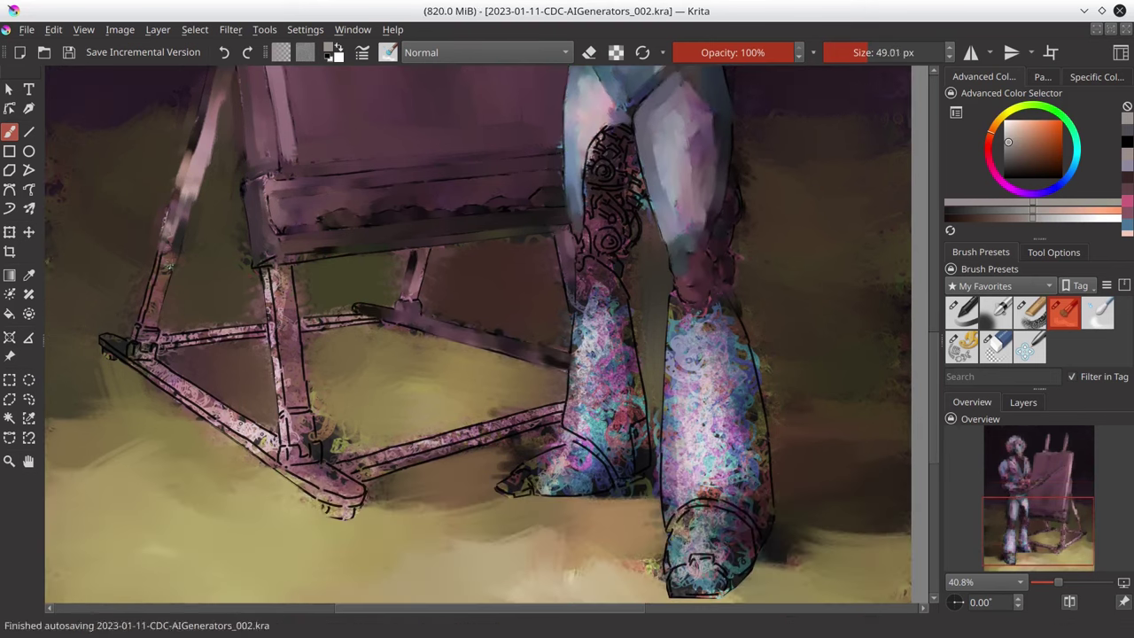
pyautogui.press('[')
pyautogui.moveTo(158, 362); pyautogui.dragTo(354, 501)
pyautogui.moveTo(271, 266); pyautogui.dragTo(301, 417)
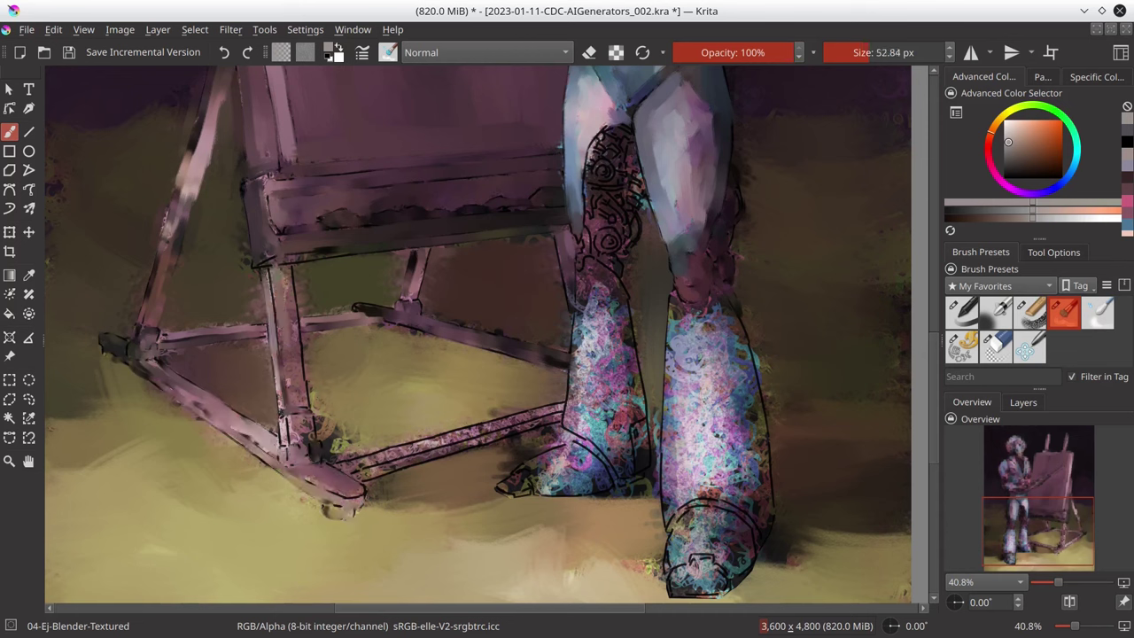
pyautogui.moveTo(355, 257)
pyautogui.mouseDown()
pyautogui.moveTo(301, 465)
pyautogui.moveTo(564, 409)
pyautogui.mouseUp()
pyautogui.press(']')
pyautogui.hotkey('ctrl', 's')
# - Paint the robot's left leg and boot smooth bluish-purple over the texture
pyautogui.moveTo(599, 131); pyautogui.dragTo(613, 179)
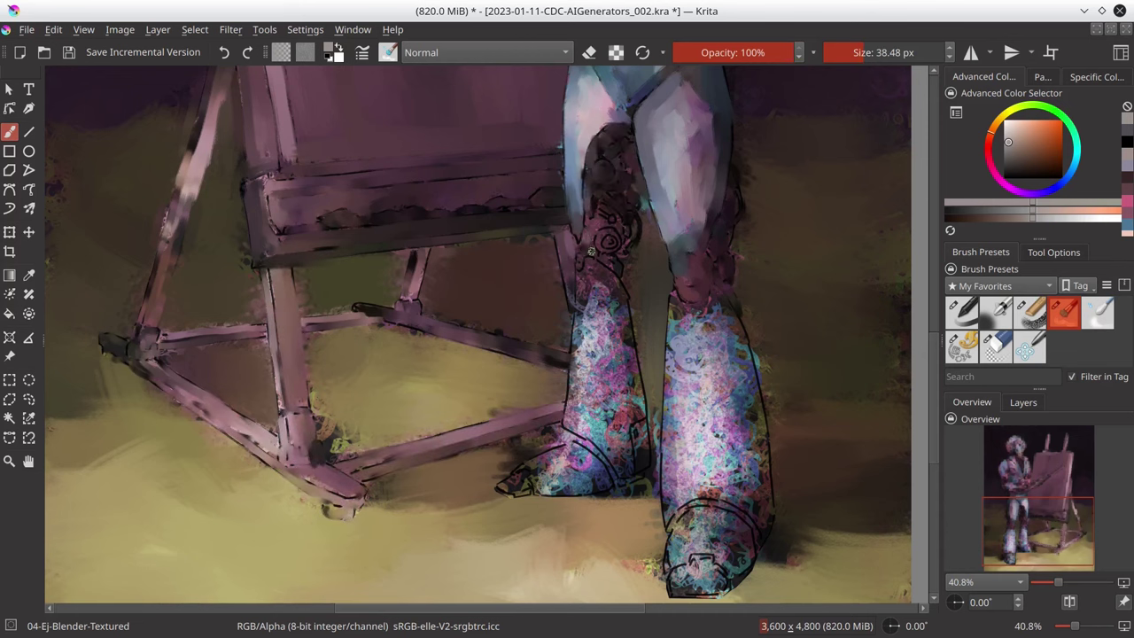
pyautogui.press(']')
pyautogui.moveTo(626, 268); pyautogui.dragTo(621, 483)
pyautogui.moveTo(580, 310); pyautogui.dragTo(633, 478)
pyautogui.moveTo(505, 478); pyautogui.dragTo(620, 478)
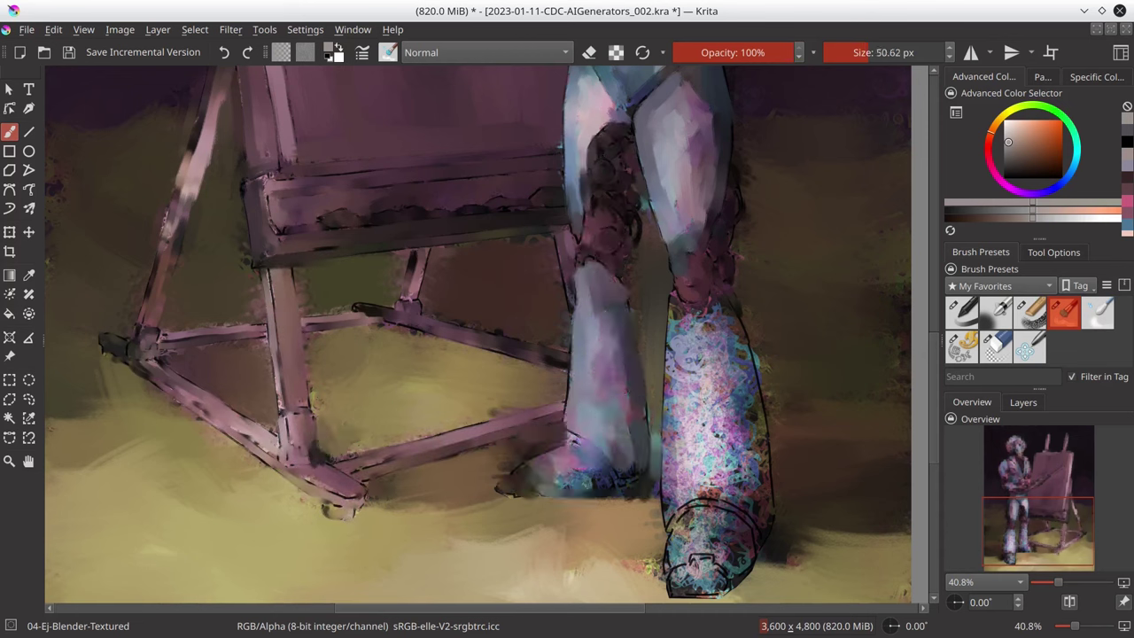
# - Paint the robot's right leg and boot in smooth tones over the texture
pyautogui.moveTo(699, 297); pyautogui.dragTo(753, 397)
pyautogui.press(']')
pyautogui.moveTo(709, 328); pyautogui.dragTo(717, 505)
pyautogui.moveTo(735, 381); pyautogui.dragTo(744, 514)
pyautogui.scroll(-2, 744, 443)
pyautogui.moveTo(637, 496); pyautogui.dragTo(779, 531)
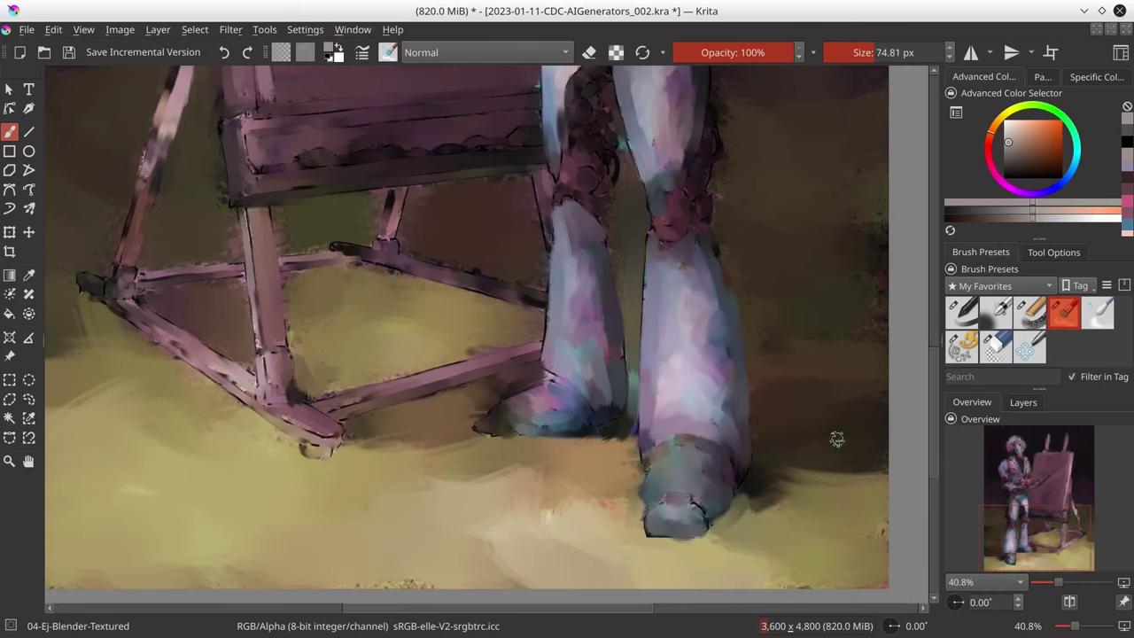
pyautogui.press('-')
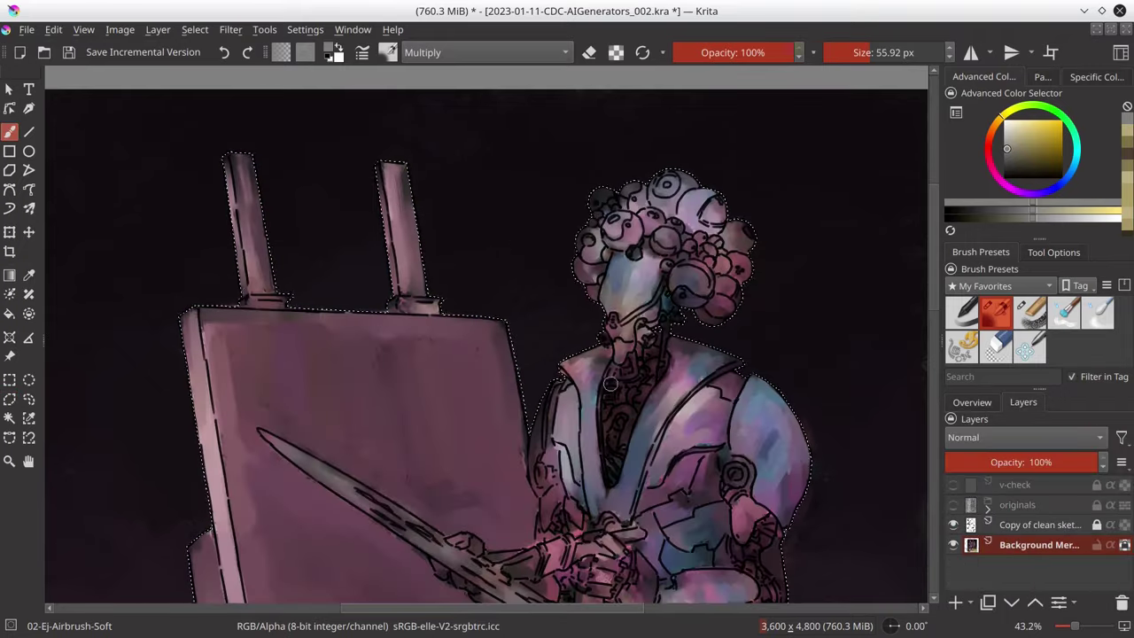
# - Show the overview thumbnail and save the painting as the _003 version
pyautogui.click(974, 402)
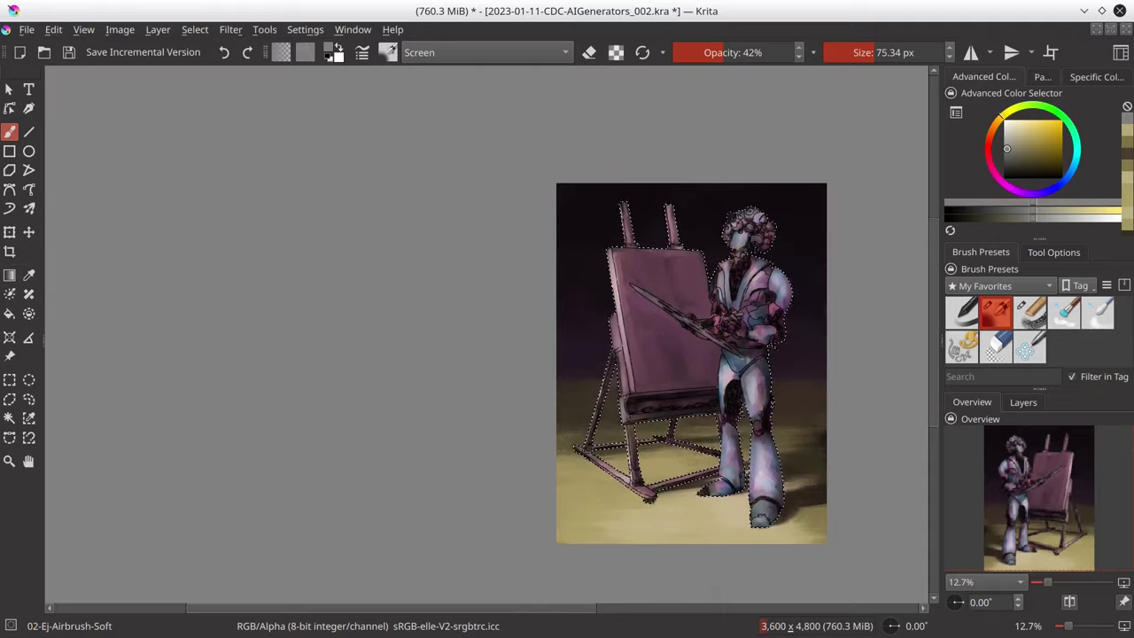
pyautogui.hotkey('ctrl', 's')
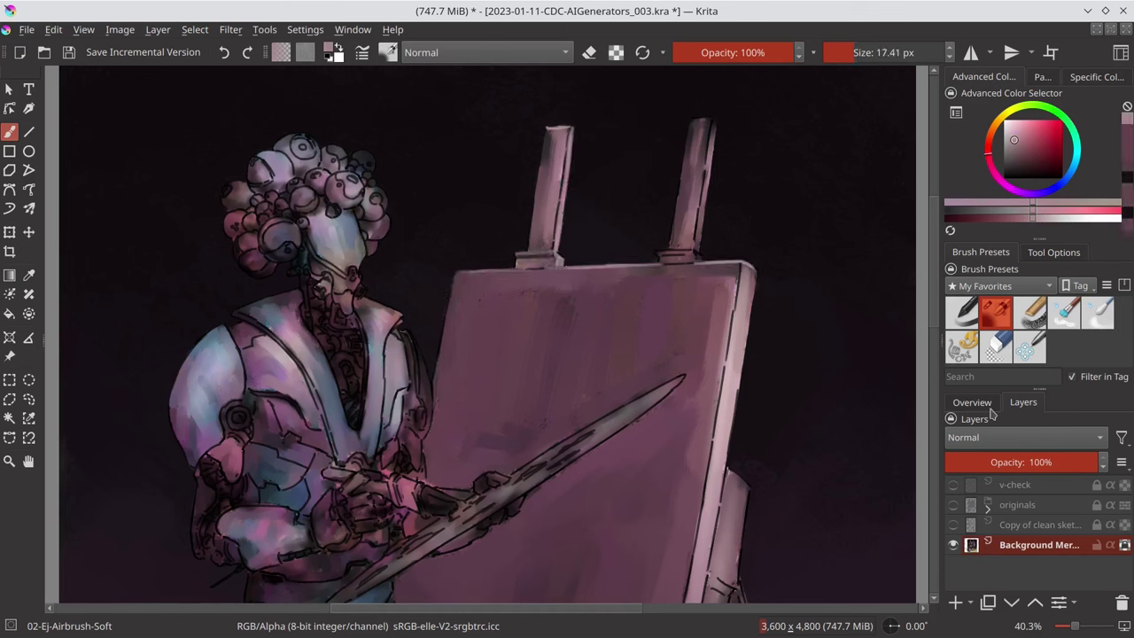
# - Touch up the easel posts with light strokes and size the brush for hair detail
pyautogui.click(985, 405)
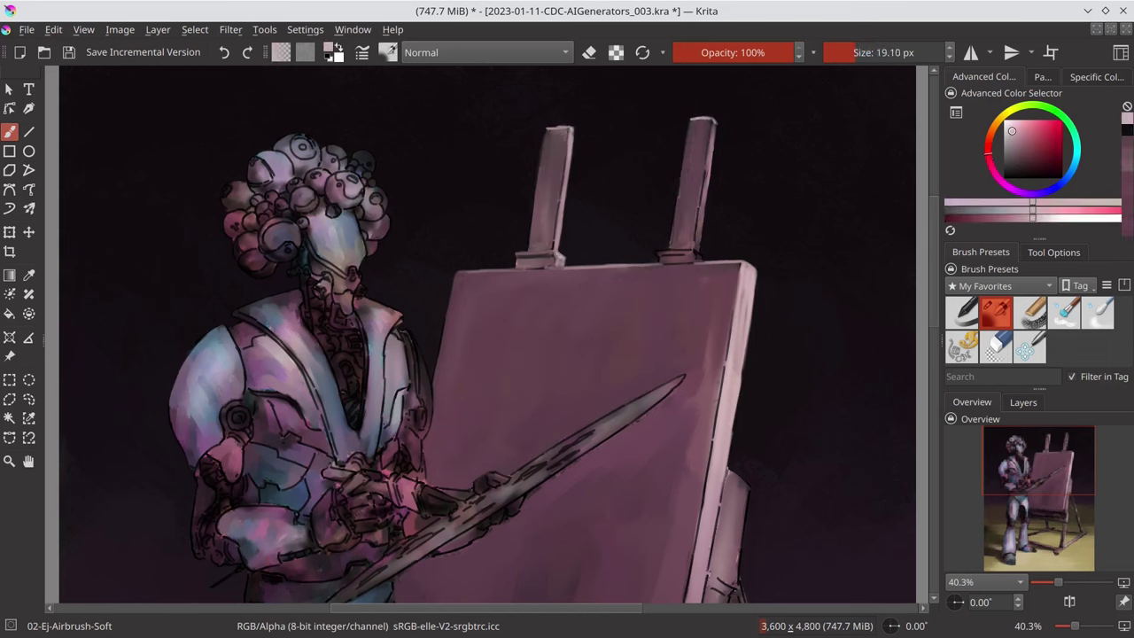
pyautogui.moveTo(704, 124); pyautogui.dragTo(704, 252)
pyautogui.press('[')
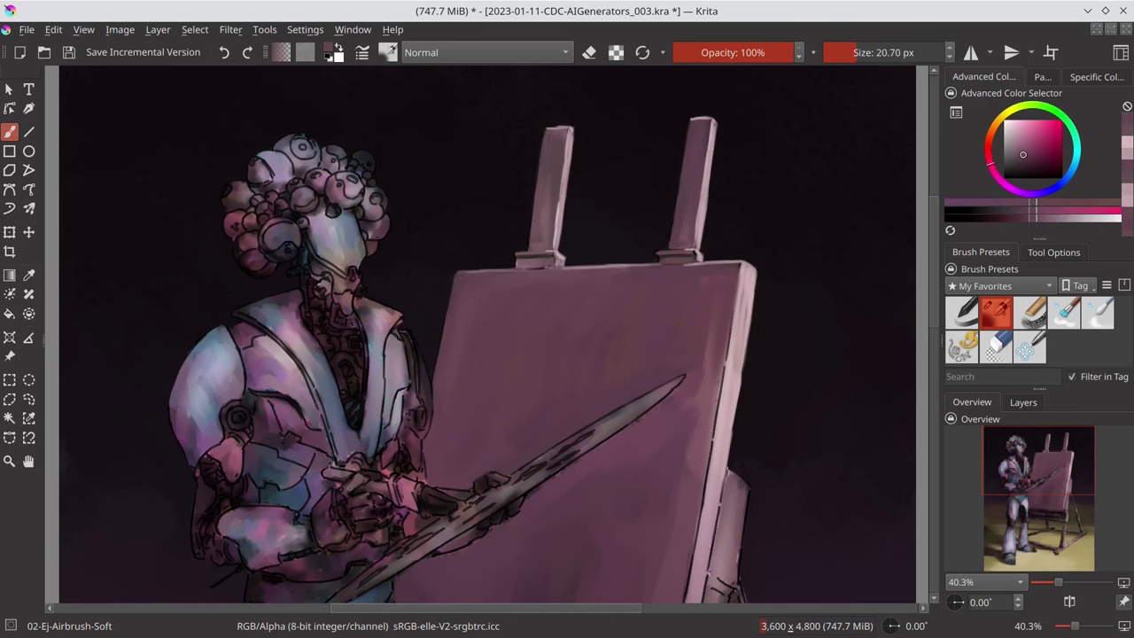
pyautogui.scroll(2, 238, 226)
pyautogui.press('[')
pyautogui.press('[')
pyautogui.press('[')
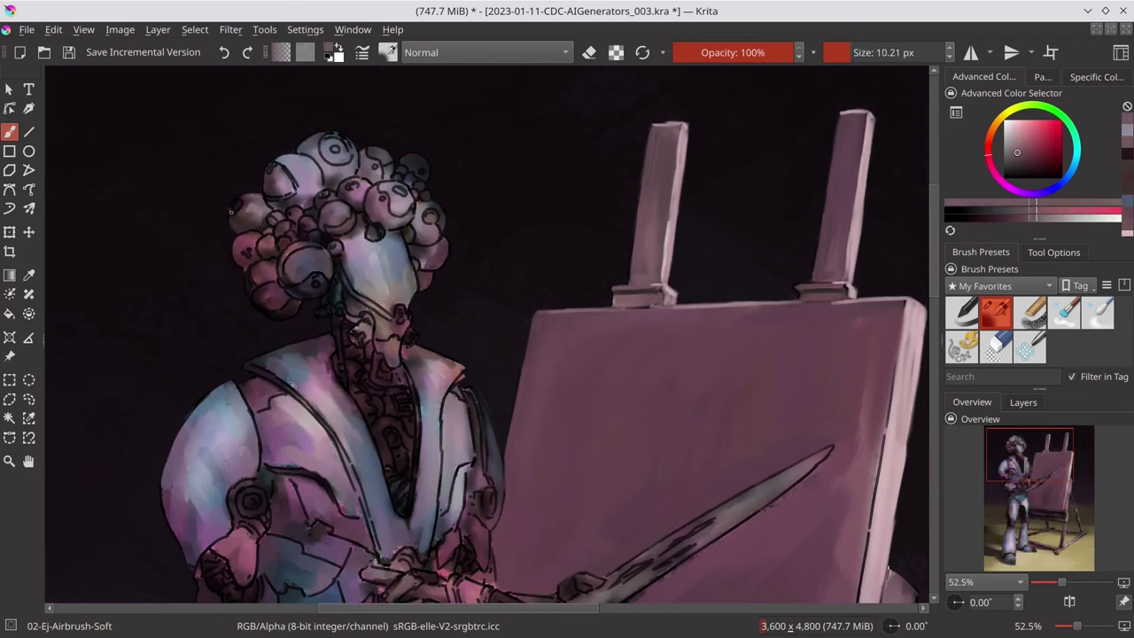
pyautogui.press(']')
pyautogui.press(']')
pyautogui.press(']')
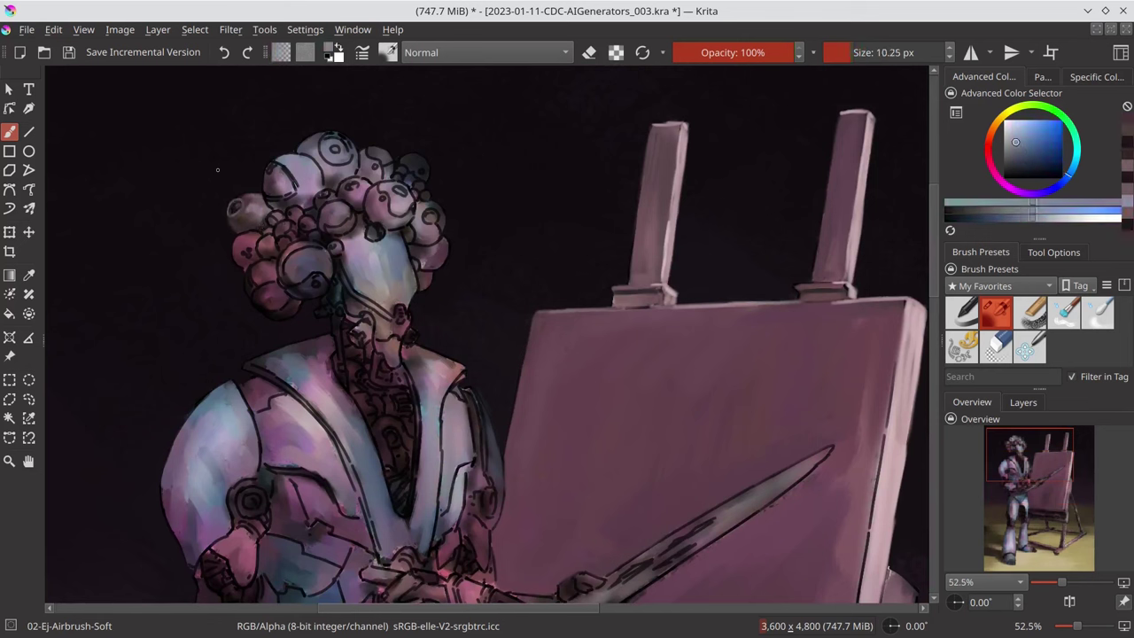
# - Sample dark reddish, lavender and near-black tones to shade the head curls
pyautogui.keyDown('ctrl'); pyautogui.click(234, 211); pyautogui.keyUp('ctrl')
pyautogui.keyDown('ctrl'); pyautogui.click(271, 170); pyautogui.keyUp('ctrl')
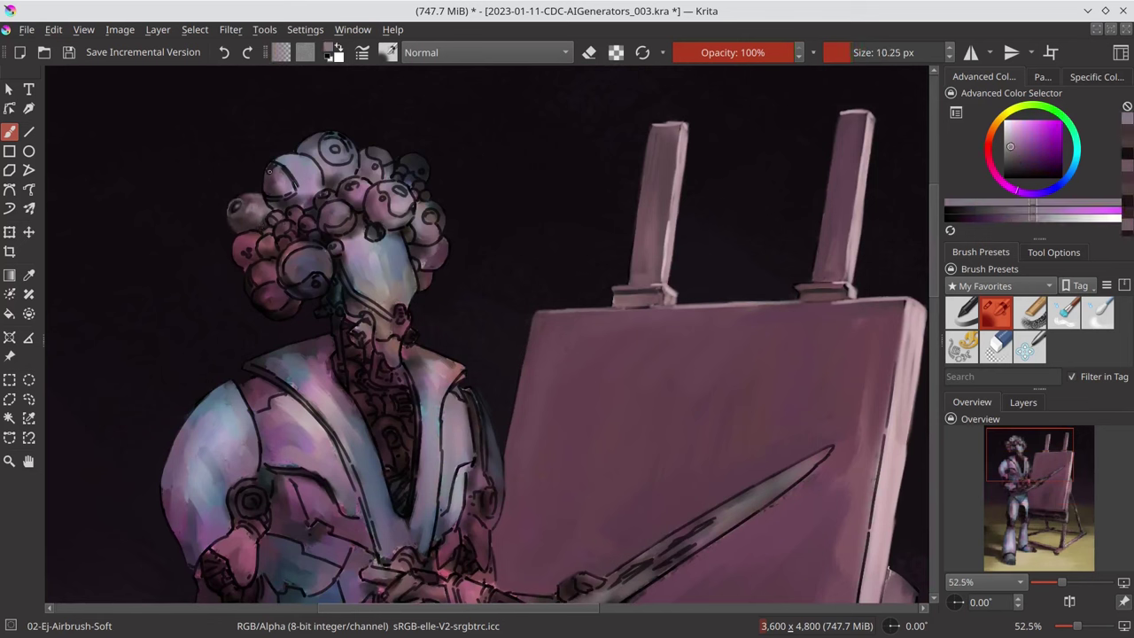
pyautogui.keyDown('ctrl'); pyautogui.click(292, 184); pyautogui.keyUp('ctrl')
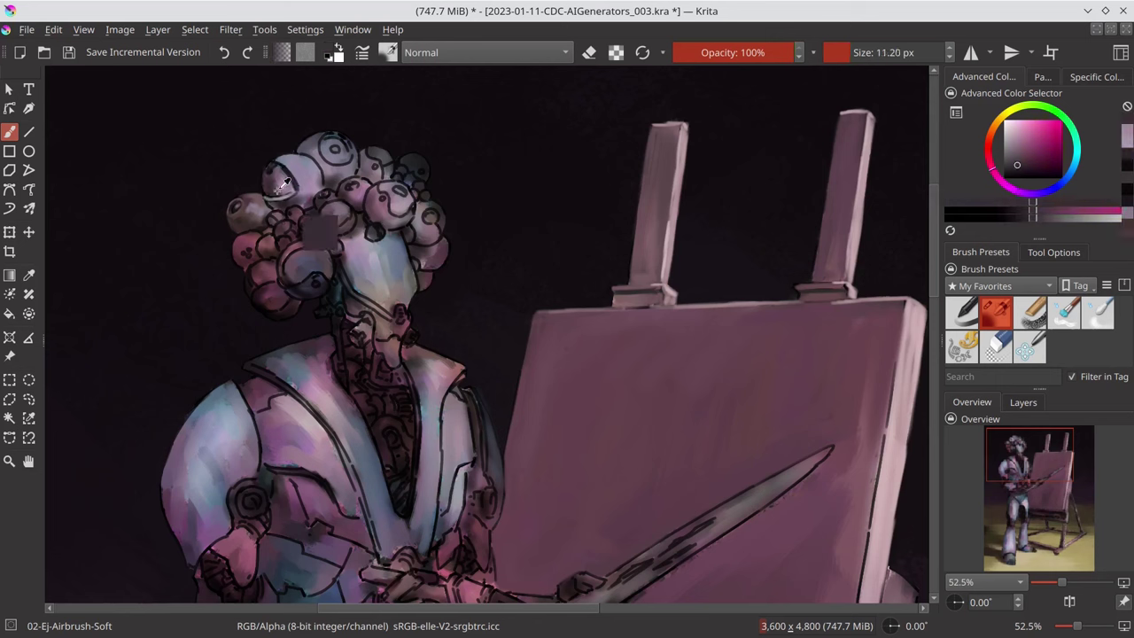
pyautogui.press(']')
pyautogui.press(']')
pyautogui.press(']')
pyautogui.keyDown('ctrl'); pyautogui.click(314, 214); pyautogui.keyUp('ctrl')
pyautogui.press('[')
pyautogui.press('[')
pyautogui.press('[')
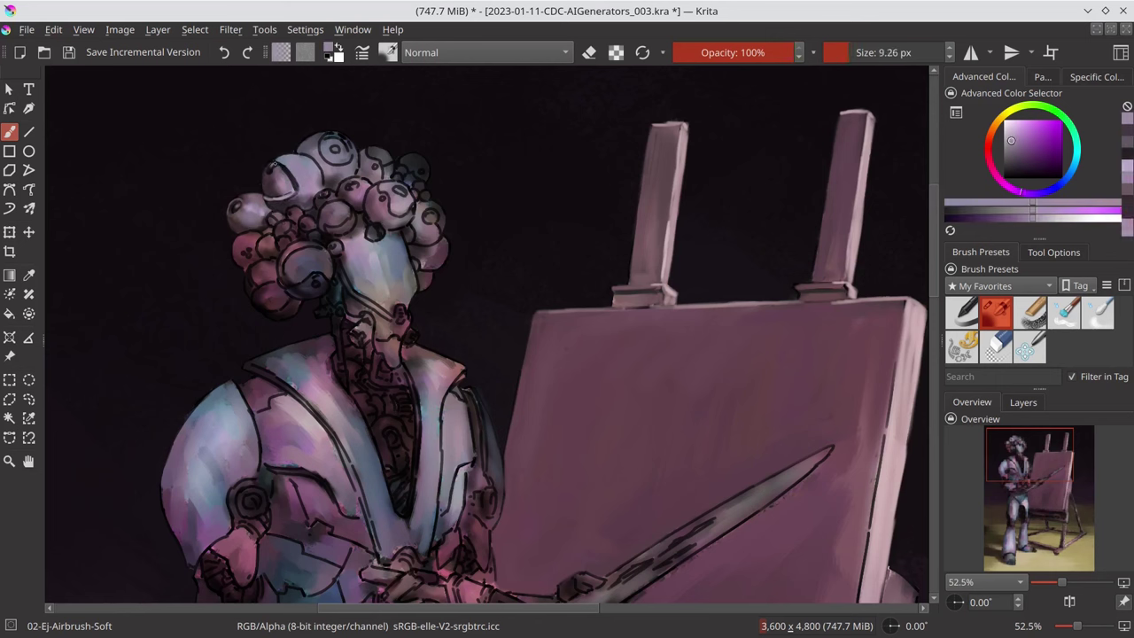
pyautogui.keyDown('ctrl'); pyautogui.click(336, 221); pyautogui.keyUp('ctrl')
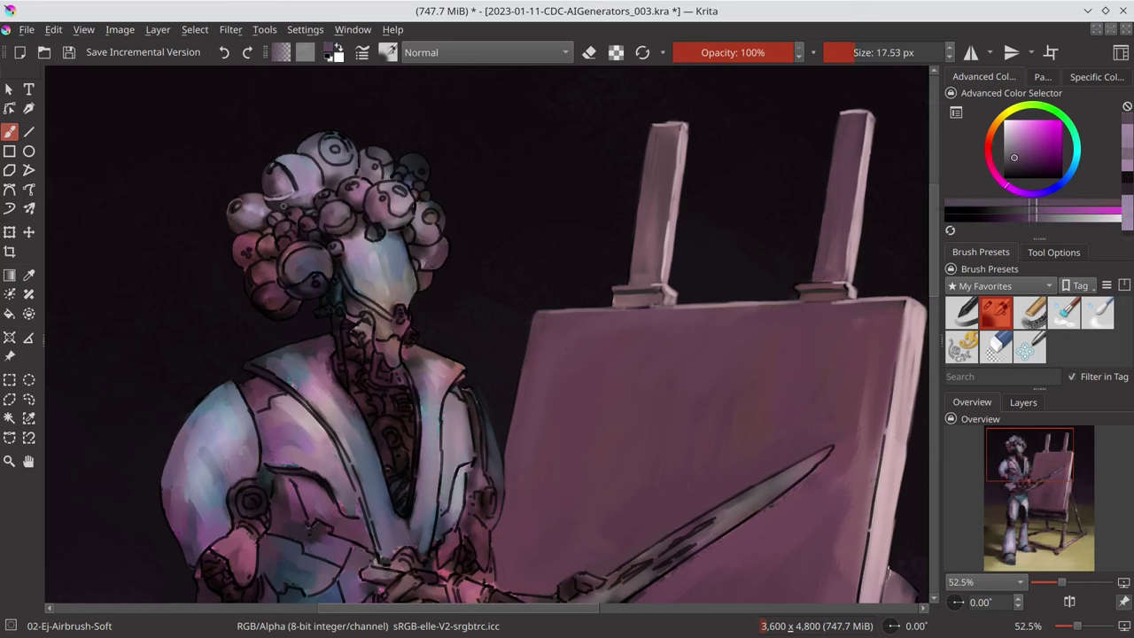
pyautogui.keyDown('ctrl'); pyautogui.click(356, 207); pyautogui.keyUp('ctrl')
pyautogui.keyDown('ctrl'); pyautogui.click(334, 185); pyautogui.keyUp('ctrl')
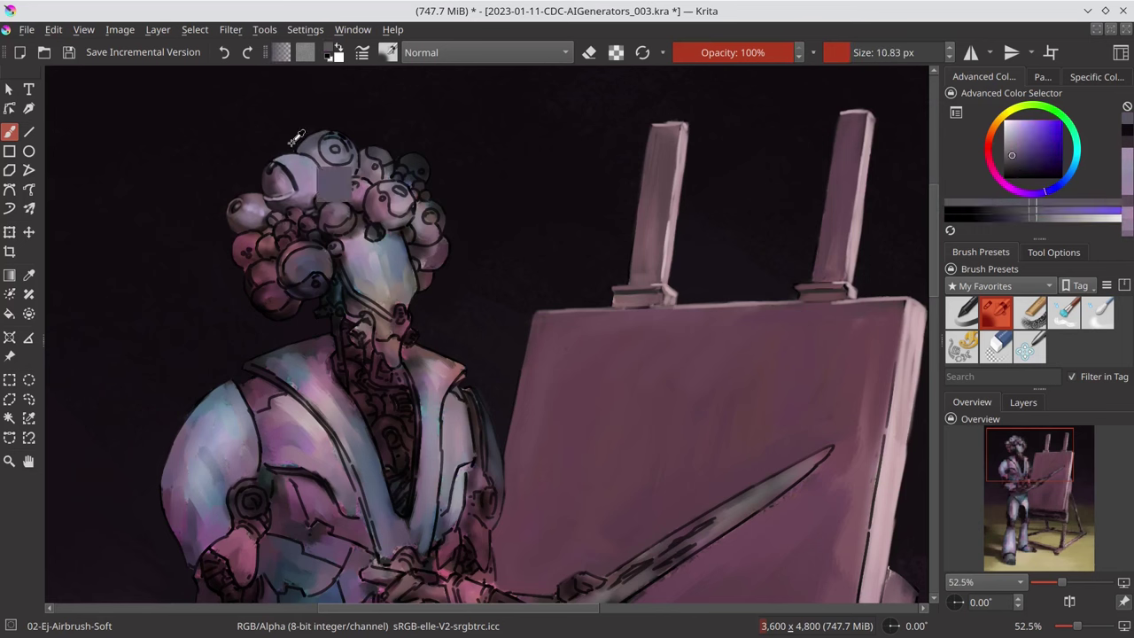
pyautogui.keyDown('ctrl'); pyautogui.click(310, 159); pyautogui.keyUp('ctrl')
# - Shade the head curls with sampled mauve, lighter pink and dark grey-purple tones
pyautogui.press('[')
pyautogui.press('[')
pyautogui.press('[')
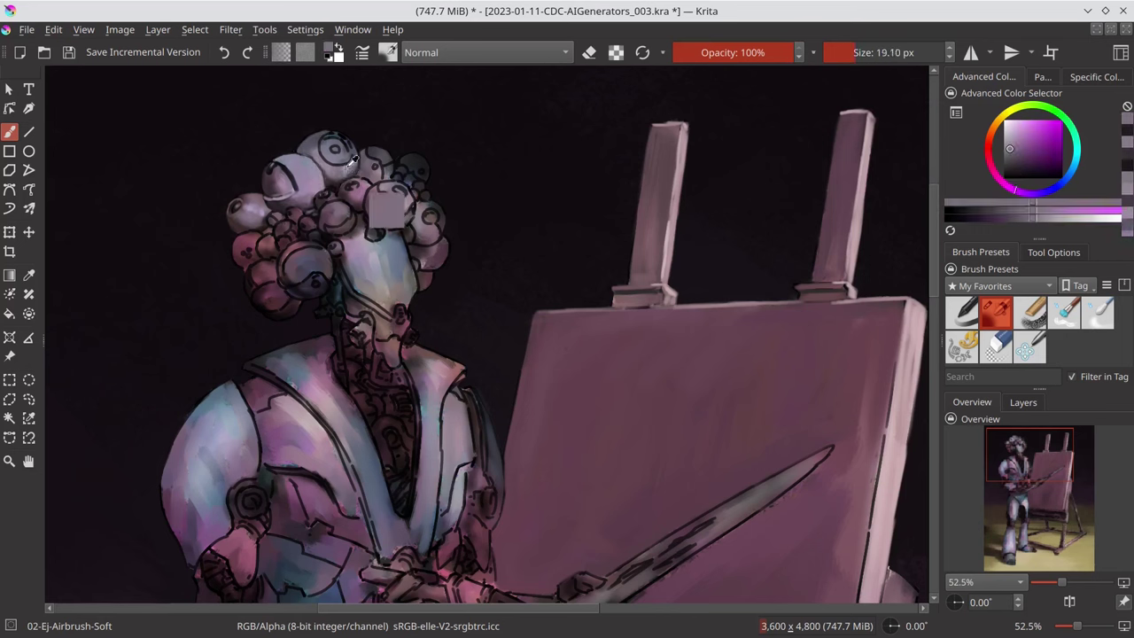
pyautogui.keyDown('ctrl'); pyautogui.click(345, 161); pyautogui.keyUp('ctrl')
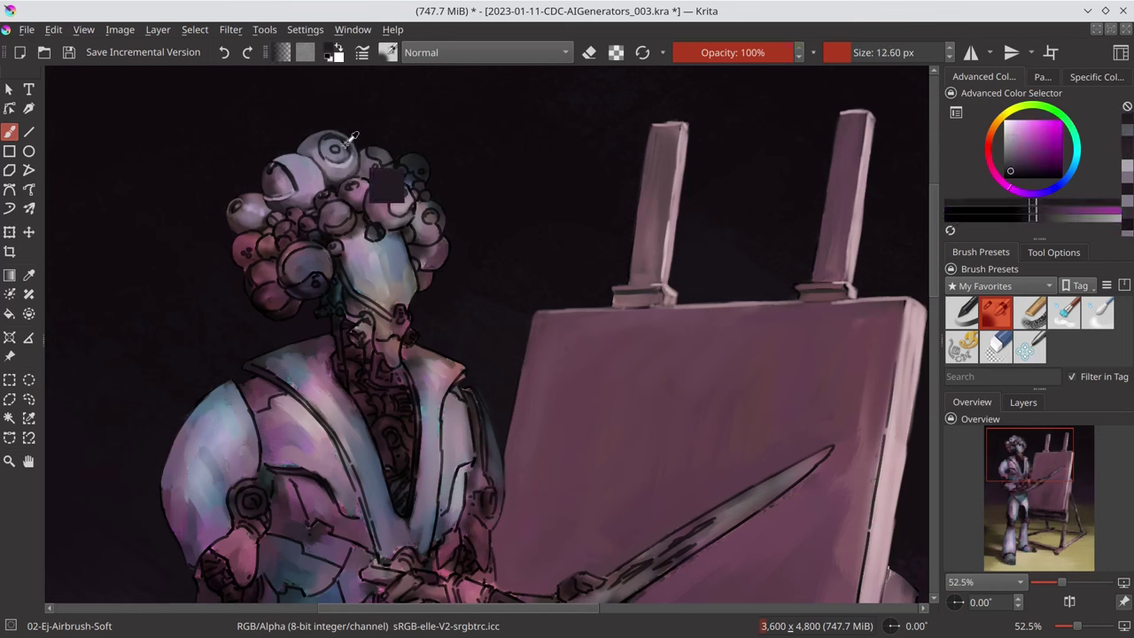
pyautogui.keyDown('ctrl'); pyautogui.click(355, 177); pyautogui.keyUp('ctrl')
pyautogui.press('[')
pyautogui.press('[')
pyautogui.keyDown('ctrl'); pyautogui.click(708, 398); pyautogui.keyUp('ctrl')
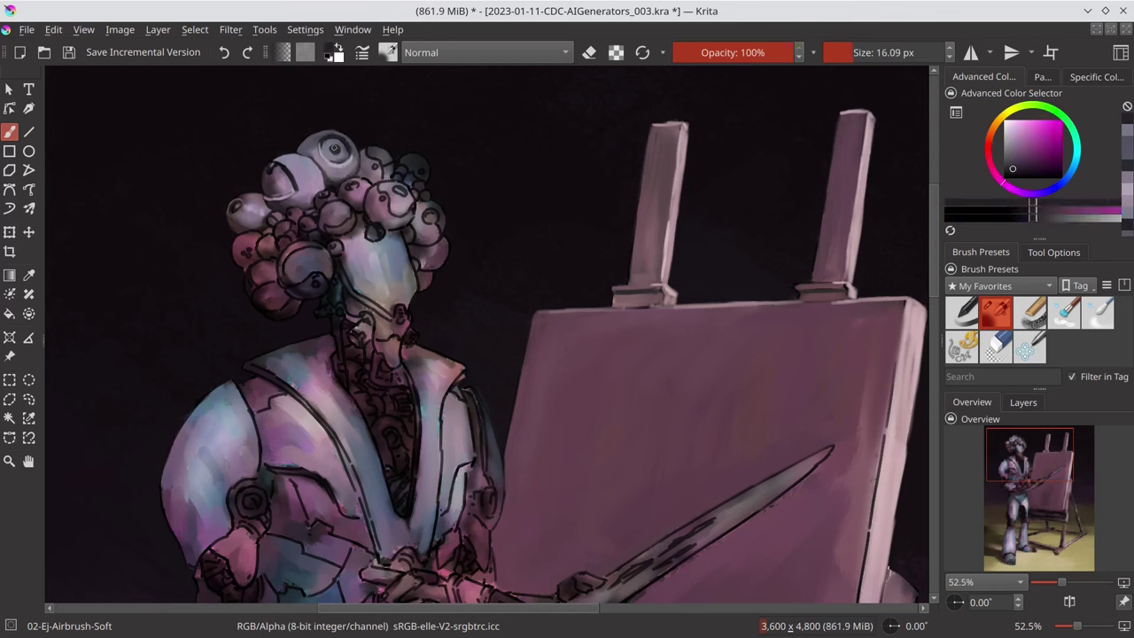
pyautogui.press(']')
pyautogui.press(']')
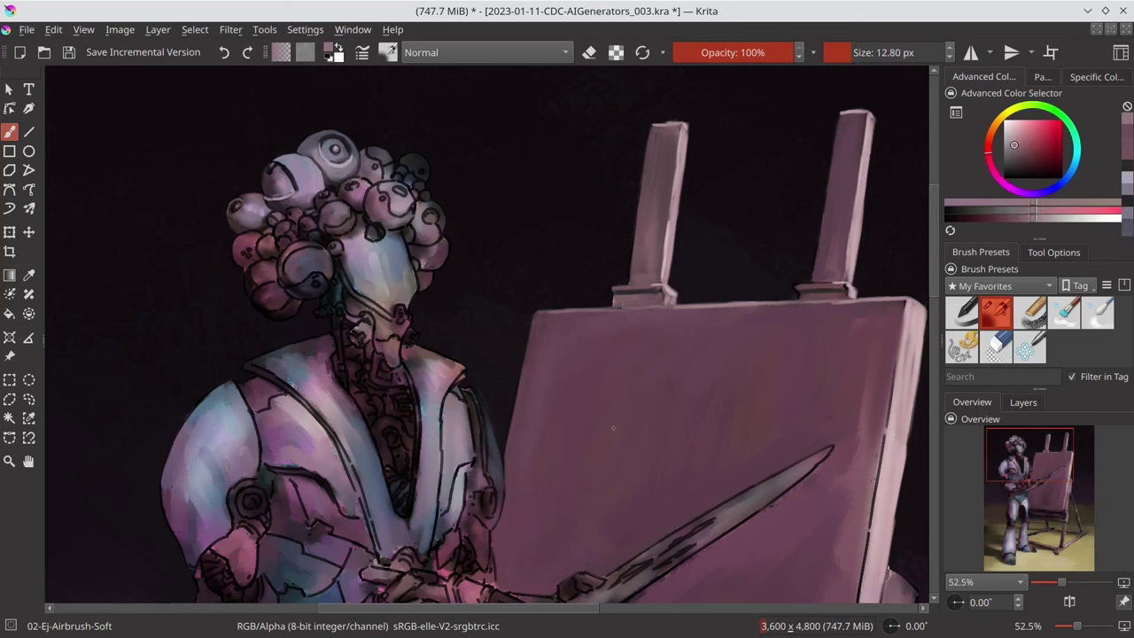
pyautogui.press('[')
pyautogui.press('[')
pyautogui.press('[')
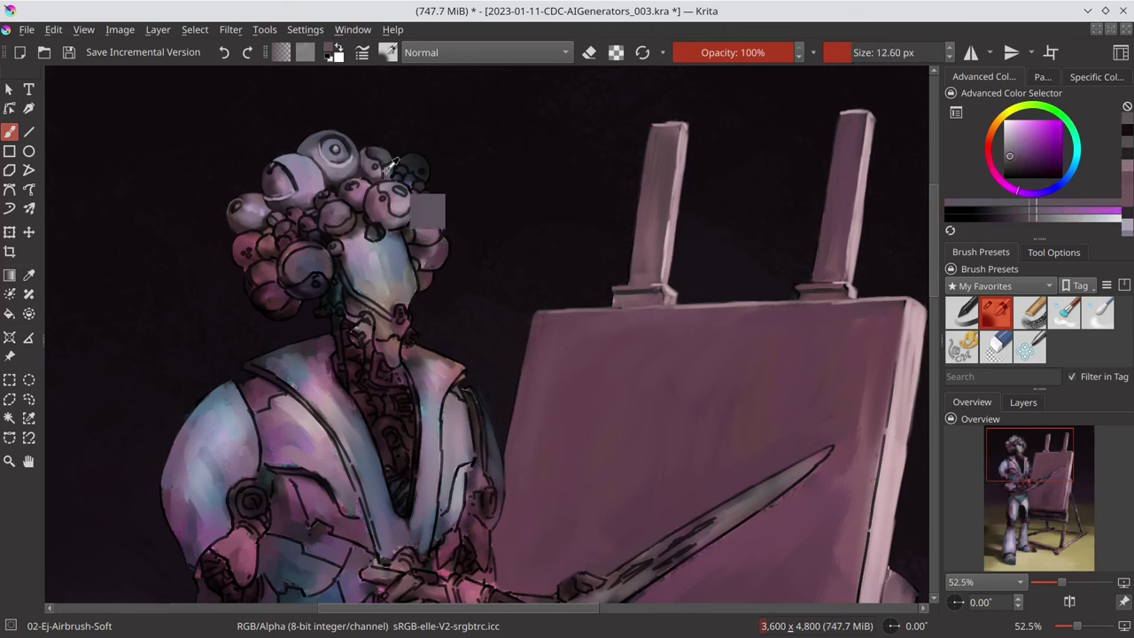
pyautogui.click(1011, 145)
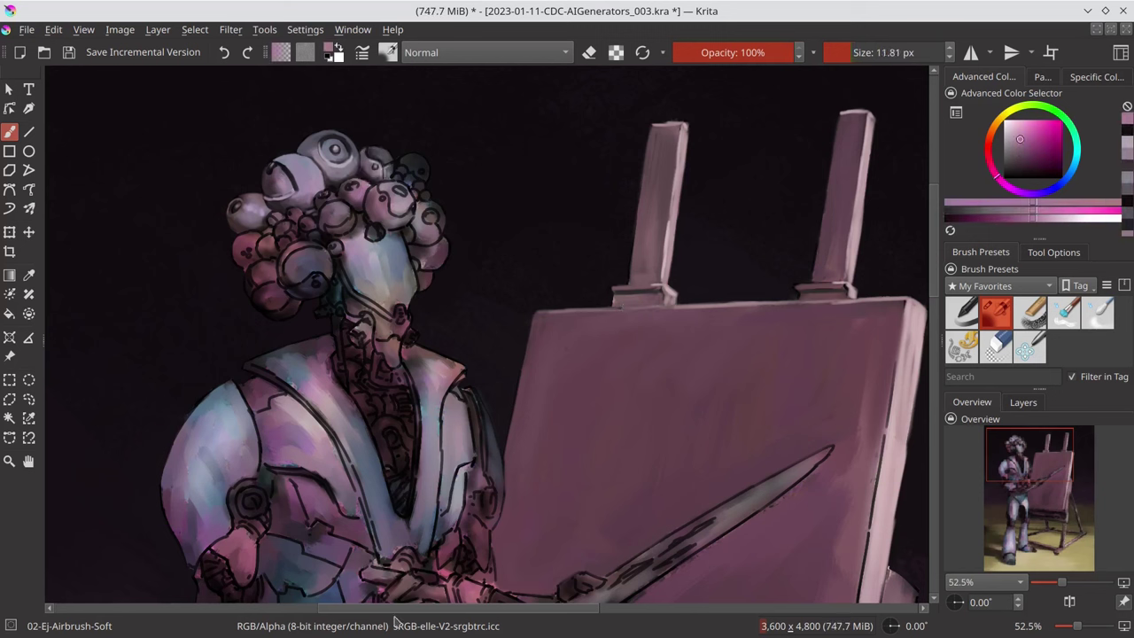
pyautogui.keyDown('ctrl'); pyautogui.click(453, 201); pyautogui.keyUp('ctrl')
pyautogui.hotkey('alt', 'shift', 's')
pyautogui.press(']')
pyautogui.press(']')
pyautogui.press(']')
pyautogui.press(']')
pyautogui.press(']')
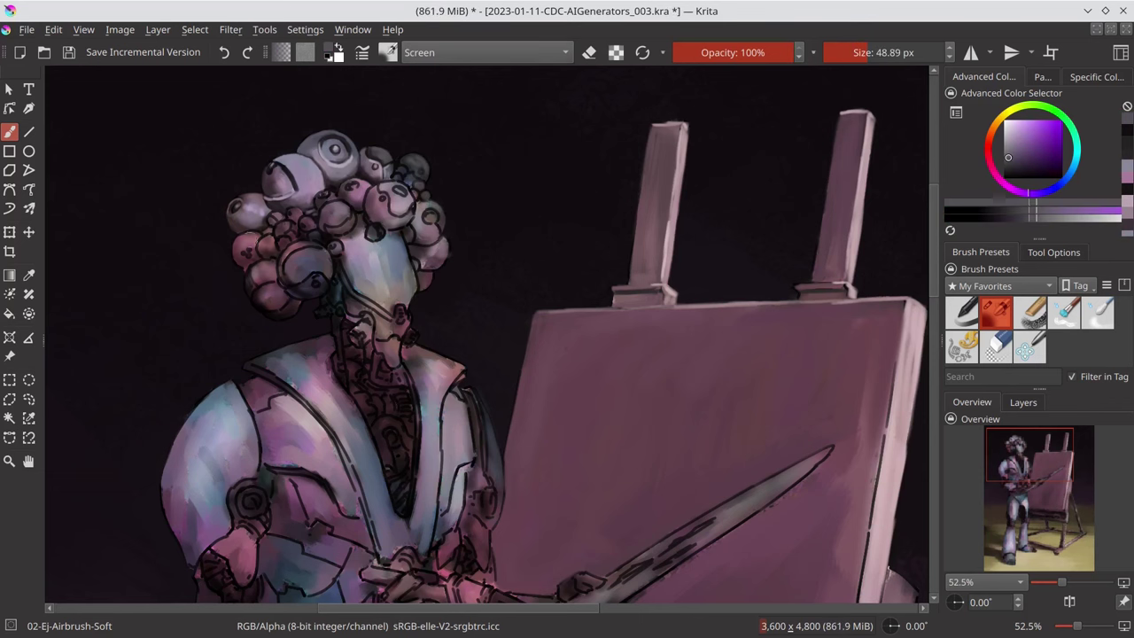
# - Set brush blending back to Normal and shade curls in blue-purple, pink-purple and red-pink
pyautogui.click(485, 52)
pyautogui.click(488, 94)
pyautogui.press('[')
pyautogui.press('[')
pyautogui.press('[')
pyautogui.keyDown('ctrl'); pyautogui.click(410, 166); pyautogui.keyUp('ctrl')
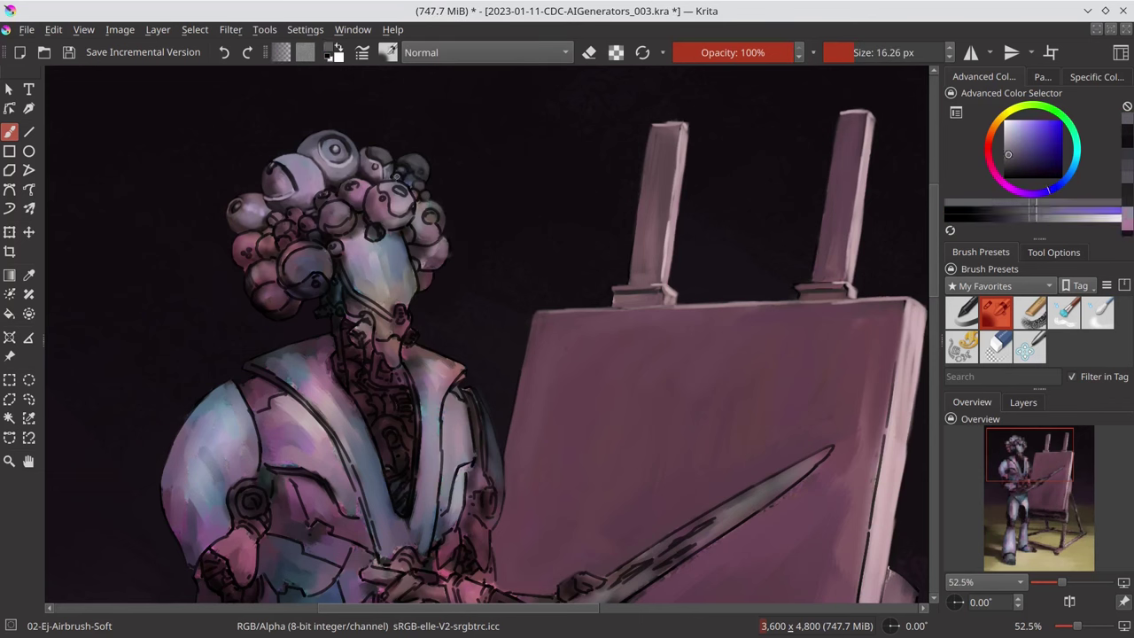
pyautogui.press('[')
pyautogui.keyDown('ctrl'); pyautogui.click(424, 166); pyautogui.keyUp('ctrl')
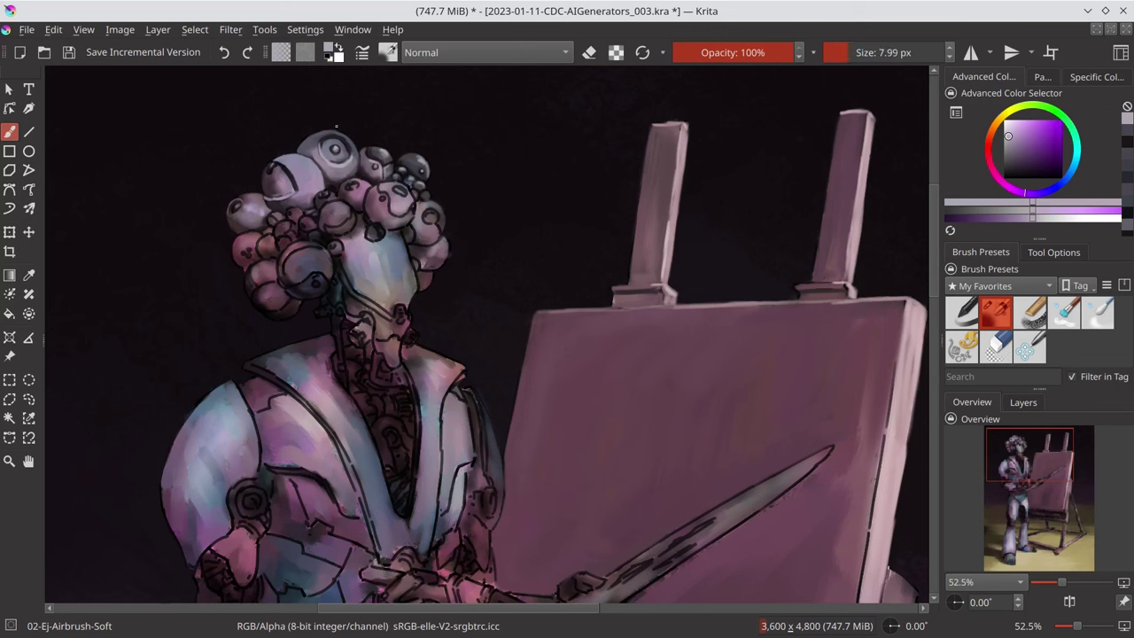
pyautogui.press(']')
pyautogui.press(']')
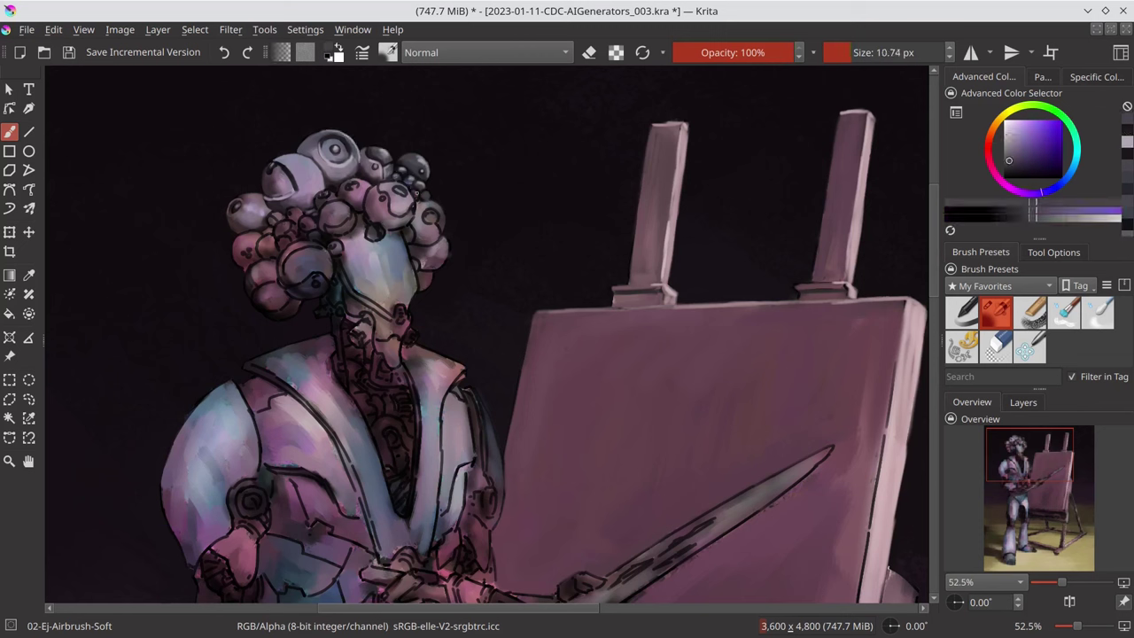
pyautogui.keyDown('ctrl'); pyautogui.click(426, 196); pyautogui.keyUp('ctrl')
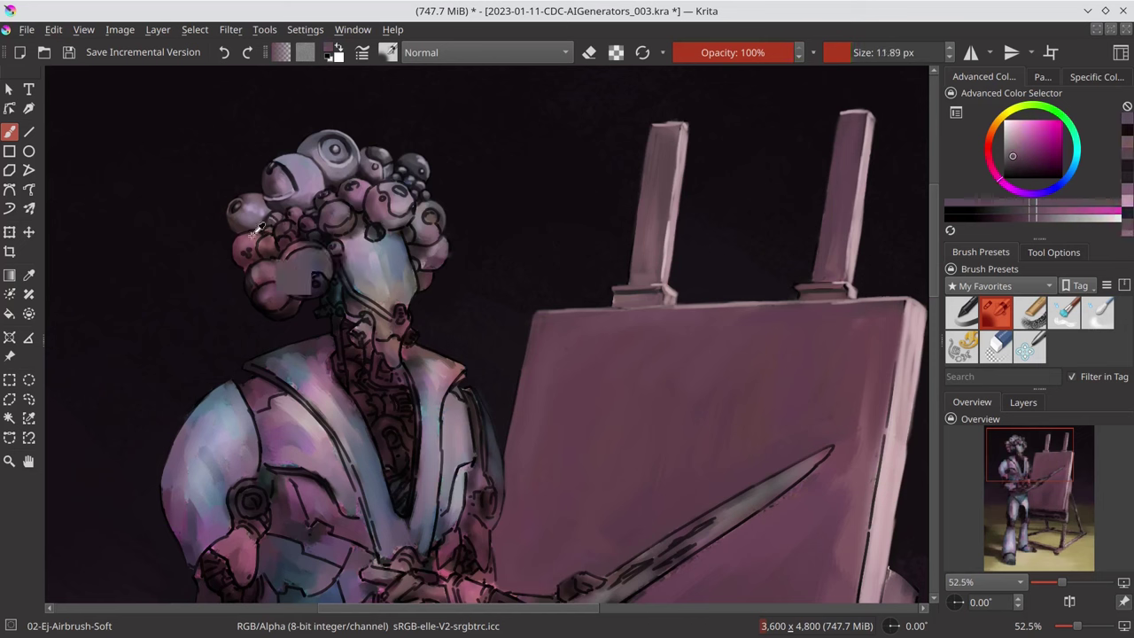
pyautogui.keyDown('ctrl'); pyautogui.click(297, 169); pyautogui.keyUp('ctrl')
pyautogui.press('[')
pyautogui.press('[')
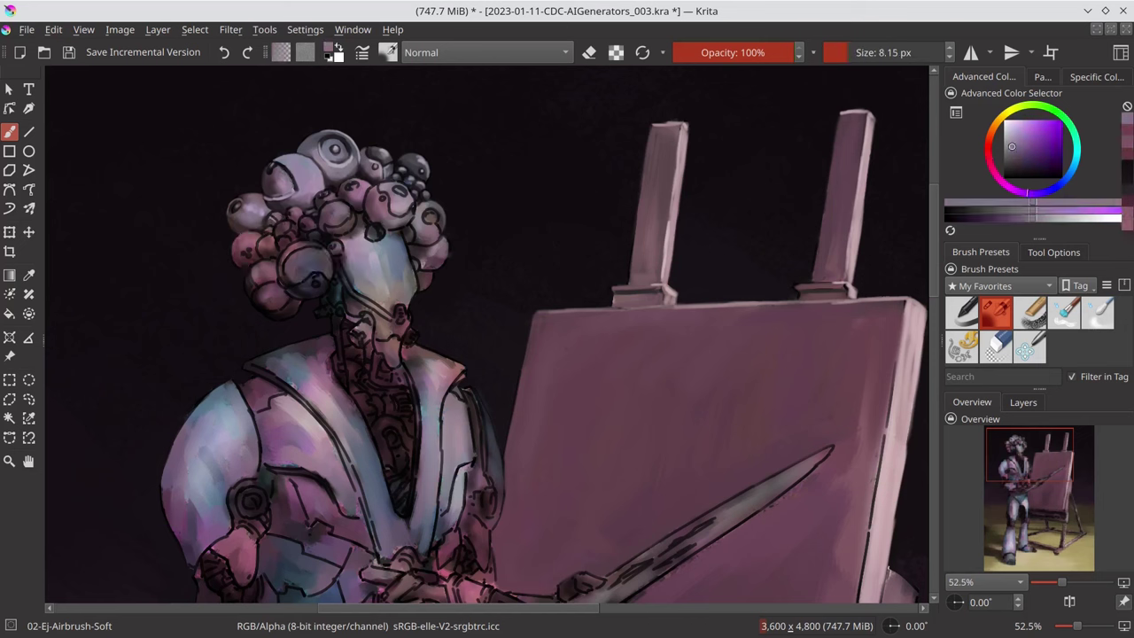
pyautogui.keyDown('ctrl'); pyautogui.click(274, 257); pyautogui.keyUp('ctrl')
pyautogui.press(']')
pyautogui.press(']')
pyautogui.press(']')
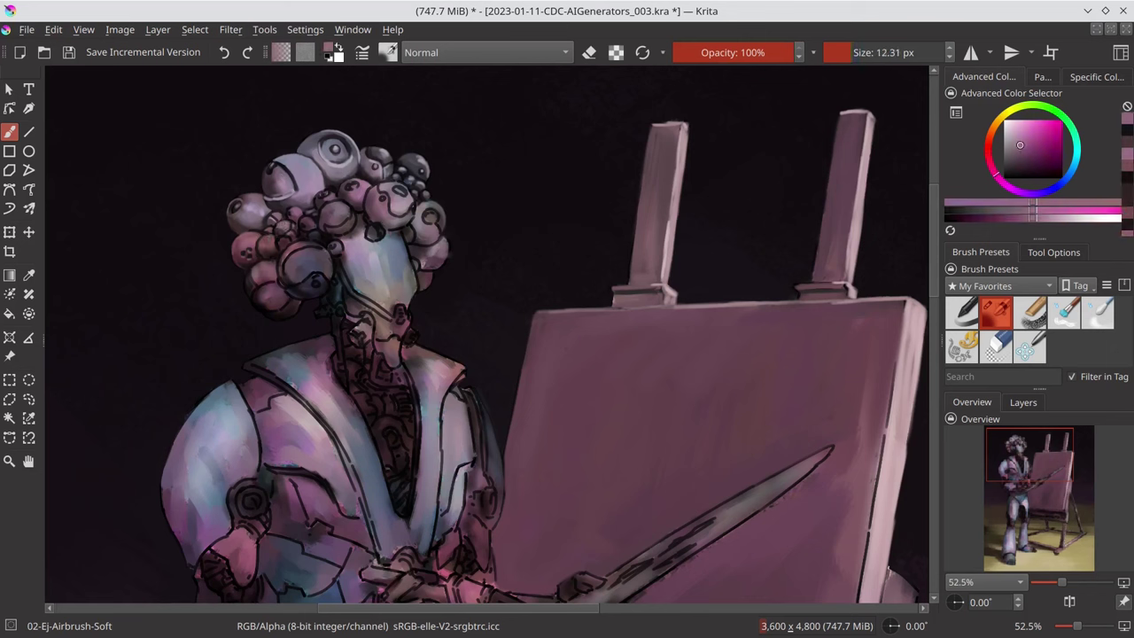
# - Add near-black, dark purple and muted pink shading on the head, then save
pyautogui.keyDown('ctrl'); pyautogui.click(305, 220); pyautogui.keyUp('ctrl')
pyautogui.press(']')
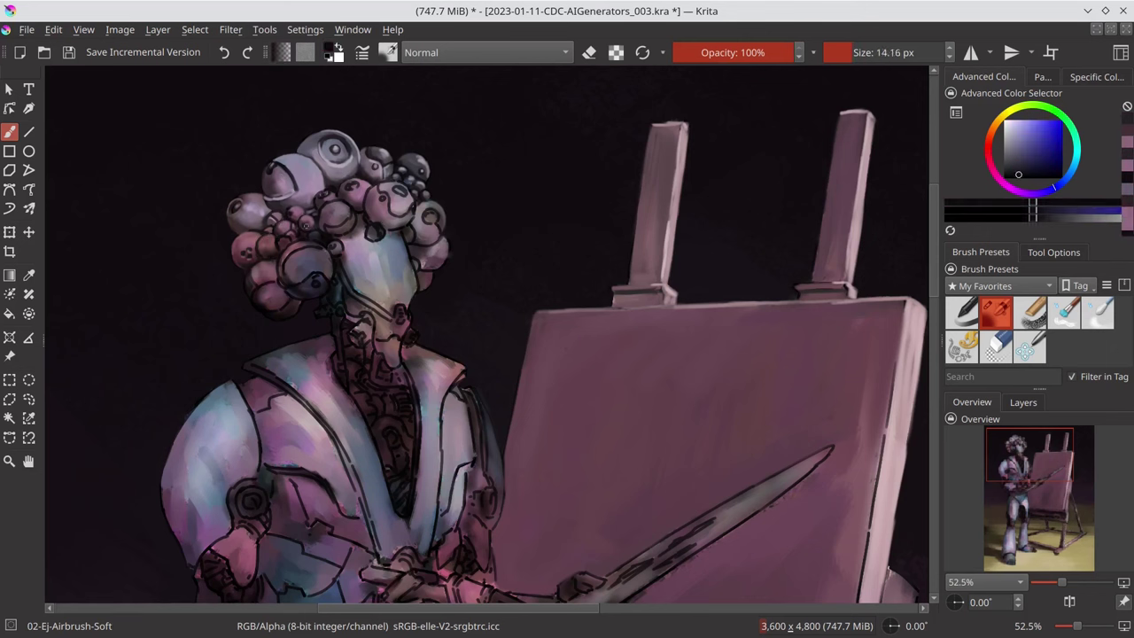
pyautogui.keyDown('ctrl'); pyautogui.click(401, 358); pyautogui.keyUp('ctrl')
pyautogui.press('[')
pyautogui.click(1023, 402)
pyautogui.press('[')
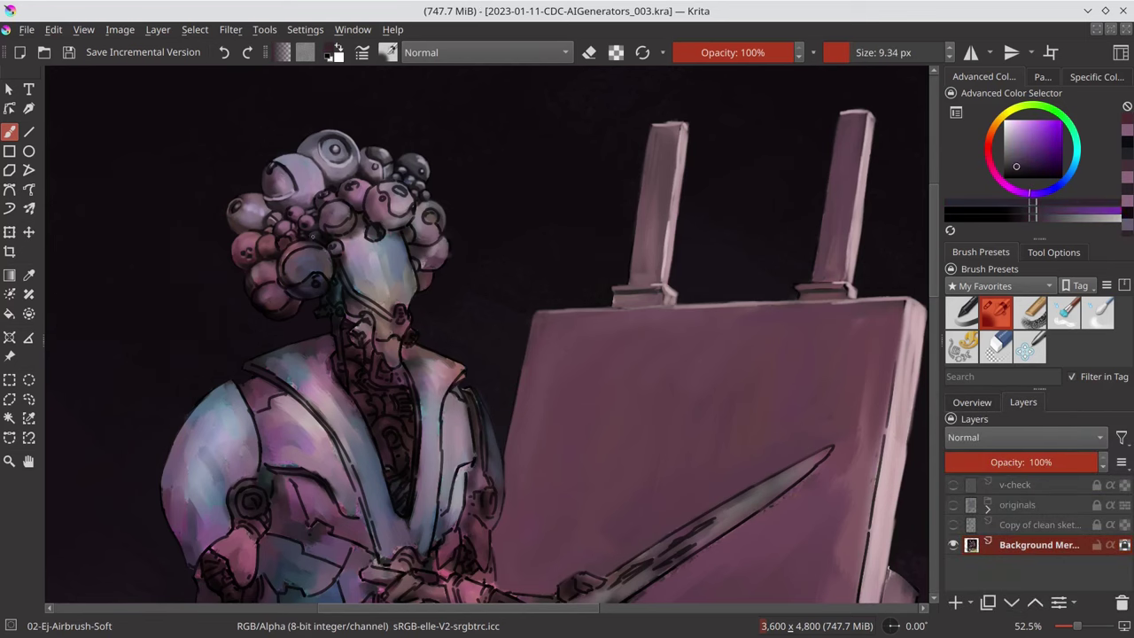
pyautogui.keyDown('ctrl'); pyautogui.click(266, 256); pyautogui.keyUp('ctrl')
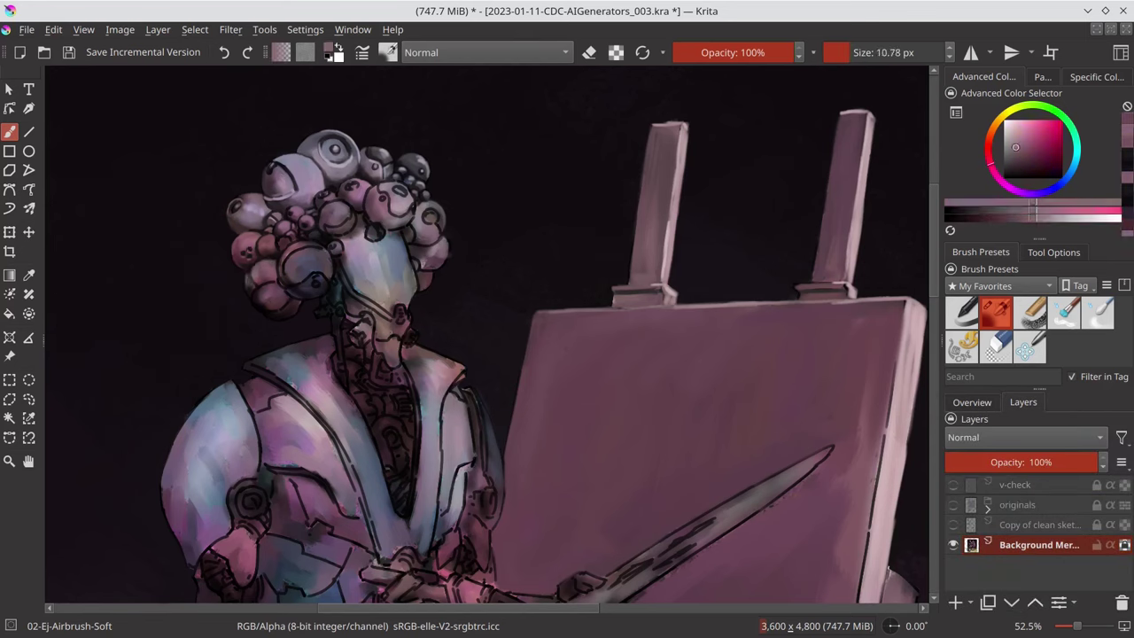
pyautogui.press(']')
pyautogui.press(']')
pyautogui.press(']')
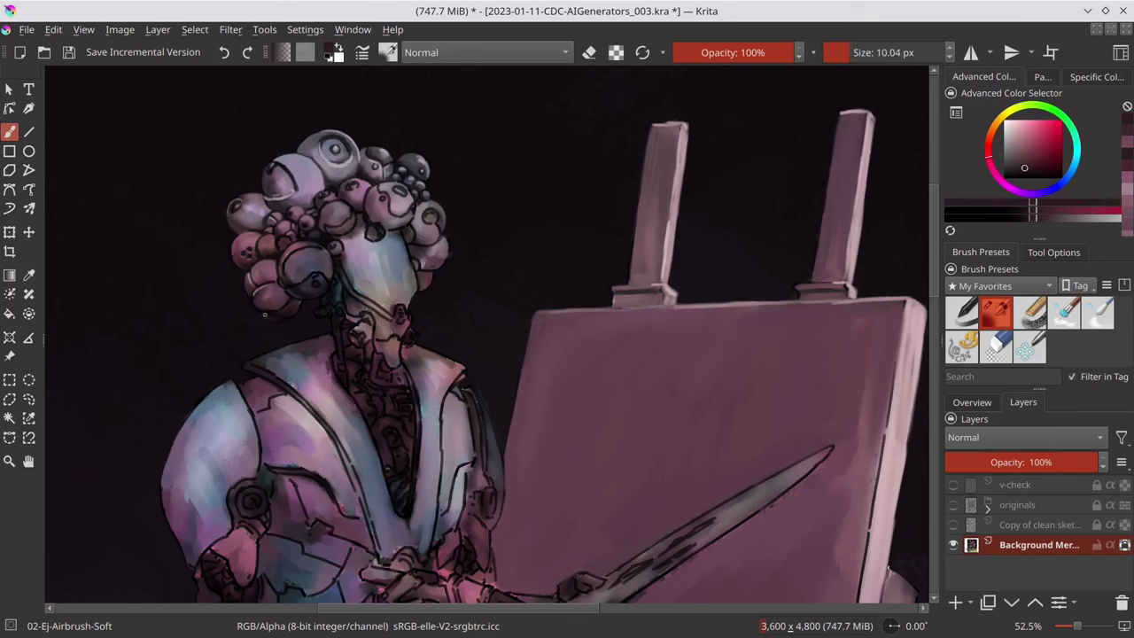
pyautogui.keyDown('ctrl'); pyautogui.click(292, 310); pyautogui.keyUp('ctrl')
pyautogui.press('[')
pyautogui.press('[')
pyautogui.press('[')
pyautogui.hotkey('ctrl', 's')
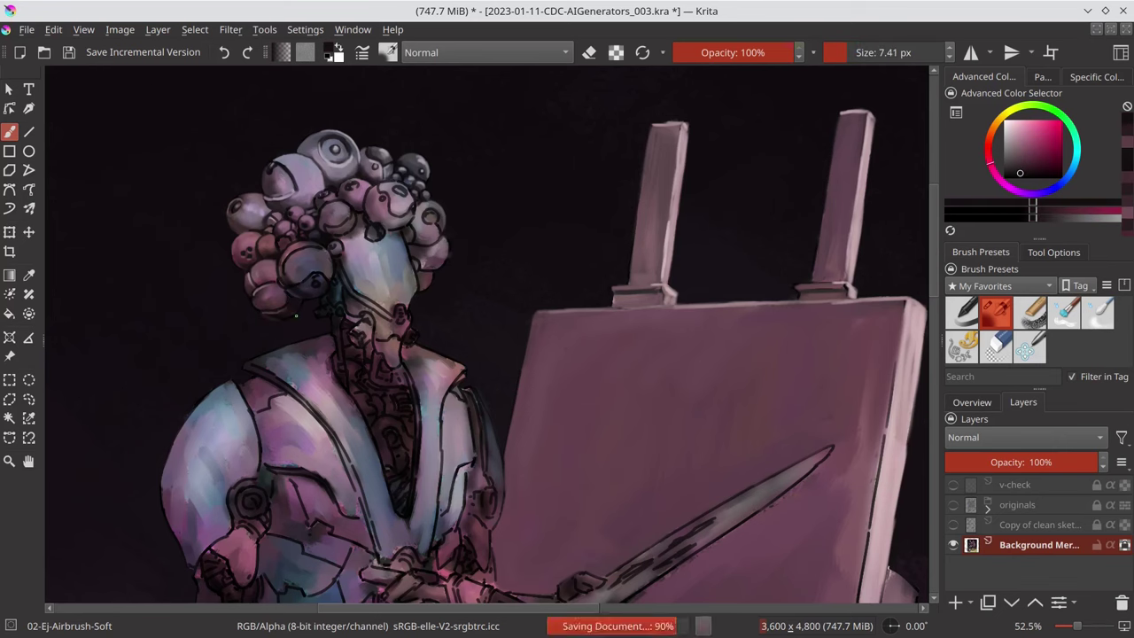
# - Zoom in on the sword and easel, rotate the view, and sample a lighter pink
pyautogui.press('2')
pyautogui.scroll(5, 658, 260)
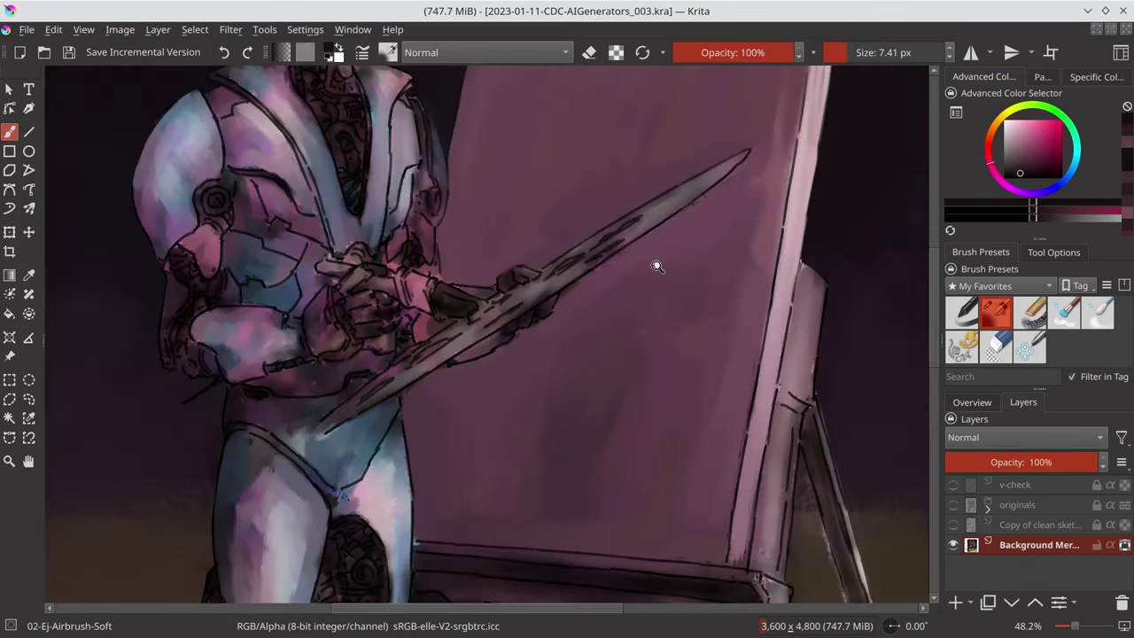
pyautogui.keyDown('ctrl'); pyautogui.click(460, 364); pyautogui.keyUp('ctrl')
pyautogui.press(']')
pyautogui.press(']')
pyautogui.press(']')
pyautogui.moveTo(461, 364); pyautogui.dragTo(738, 251)
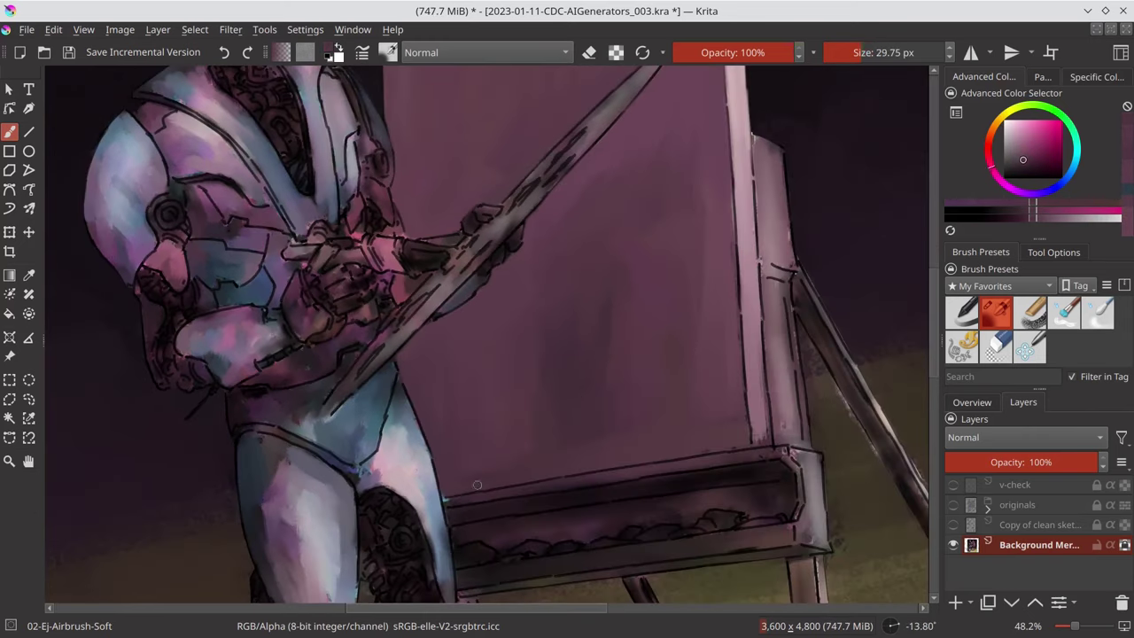
pyautogui.press(']')
pyautogui.keyDown('ctrl'); pyautogui.click(692, 257); pyautogui.keyUp('ctrl')
pyautogui.press('[')
pyautogui.press('[')
pyautogui.press('[')
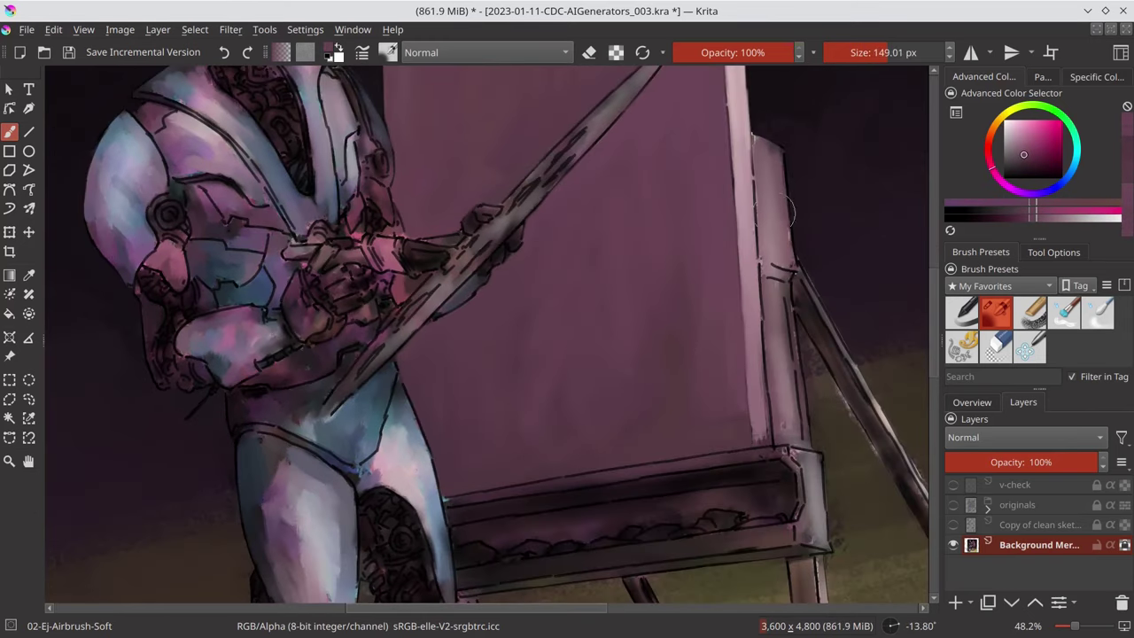
pyautogui.press('5')
# - Paint light pink highlight strokes along the easel's edge and base, then save
pyautogui.moveTo(698, 441)
pyautogui.mouseDown()
pyautogui.moveTo(707, 386)
pyautogui.moveTo(689, 303)
pyautogui.moveTo(655, 514)
pyautogui.mouseUp()
pyautogui.keyDown('ctrl'); pyautogui.click(759, 182); pyautogui.keyUp('ctrl')
pyautogui.press(']')
pyautogui.press(']')
pyautogui.press(']')
pyautogui.moveTo(532, 443); pyautogui.dragTo(469, 314)
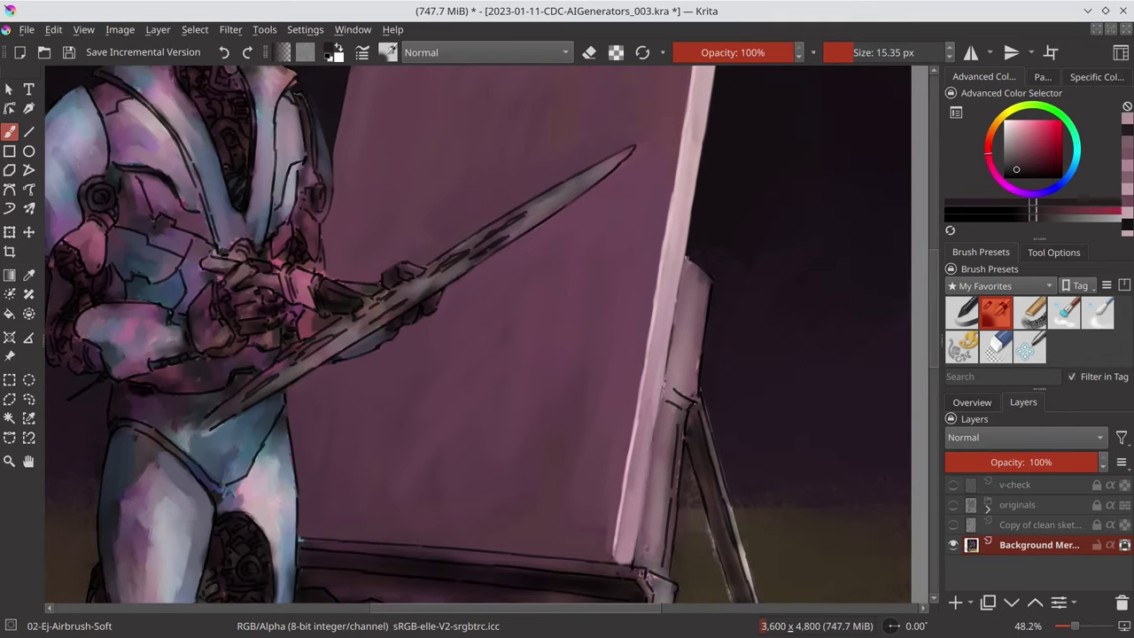
pyautogui.press('[')
pyautogui.moveTo(645, 223); pyautogui.dragTo(631, 394)
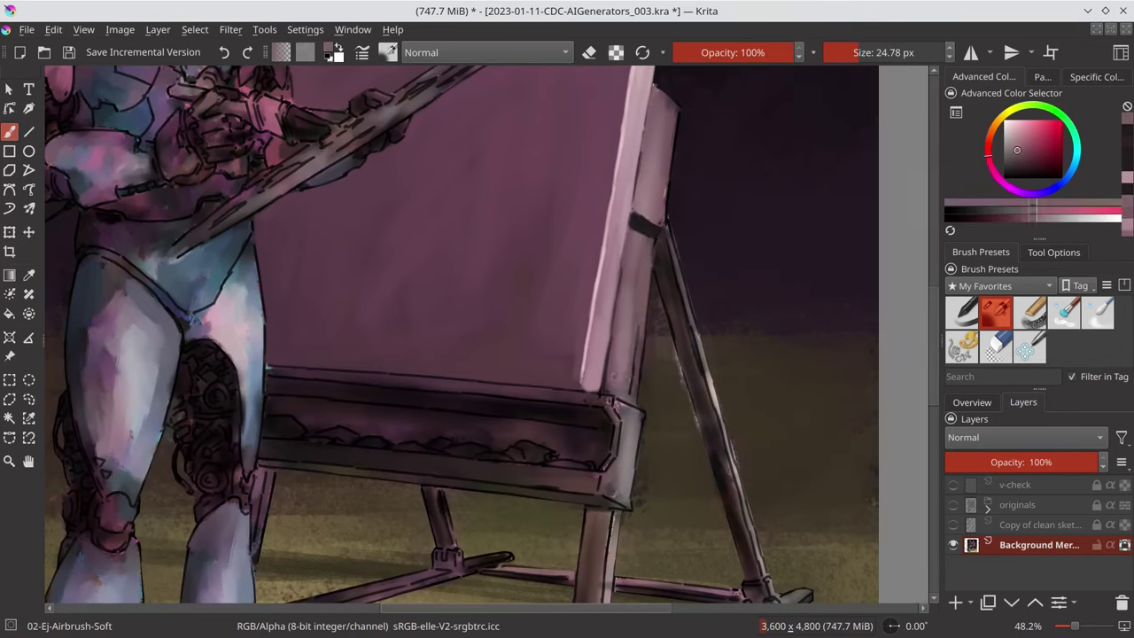
pyautogui.keyDown('ctrl'); pyautogui.click(664, 142); pyautogui.keyUp('ctrl')
pyautogui.press('[')
pyautogui.press('[')
pyautogui.scroll(-3, 664, 141)
pyautogui.hotkey('ctrl', 's')
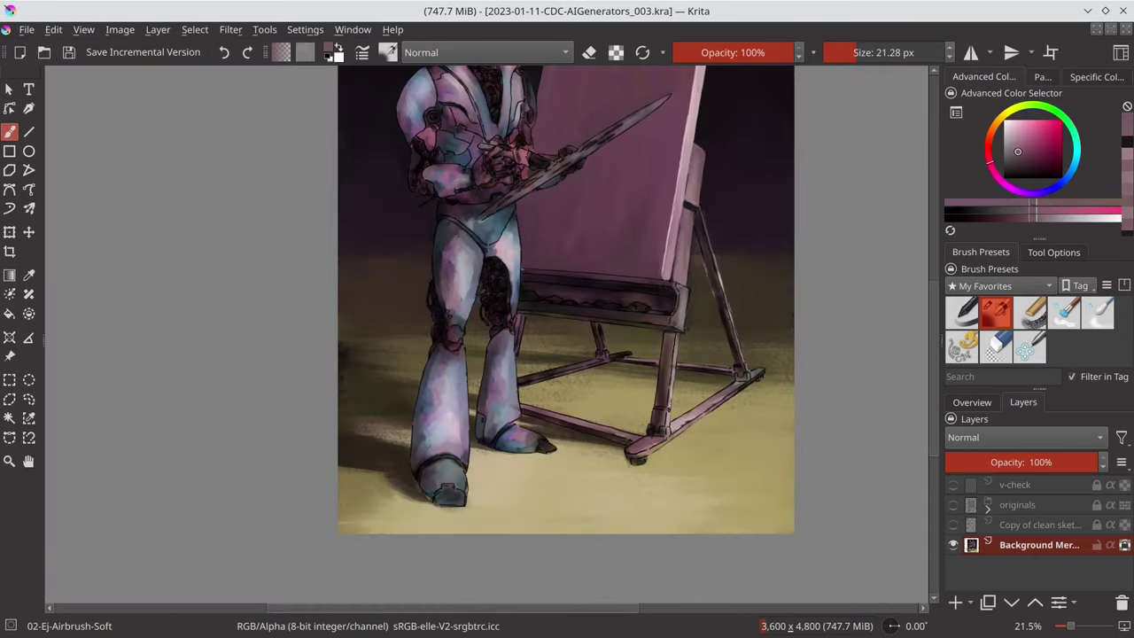
pyautogui.scroll(-1, 737, 383)
pyautogui.scroll(4, 488, 203)
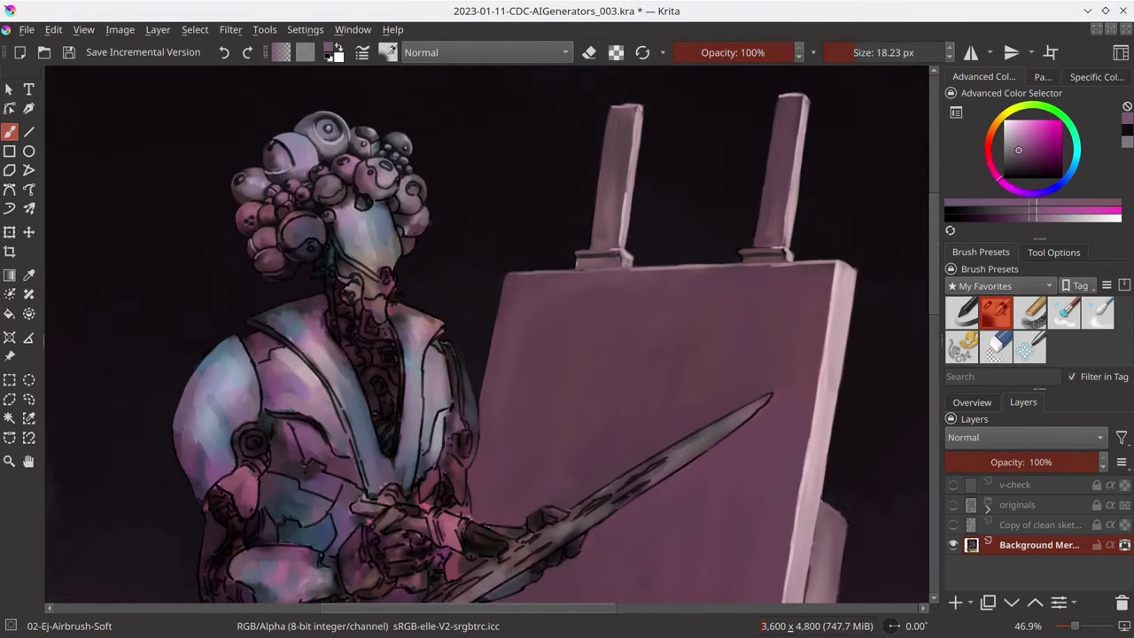
# - Airbrush light pink detail onto the robot's head using sampled purple and pink
pyautogui.keyDown('ctrl'); pyautogui.click(335, 251); pyautogui.keyUp('ctrl')
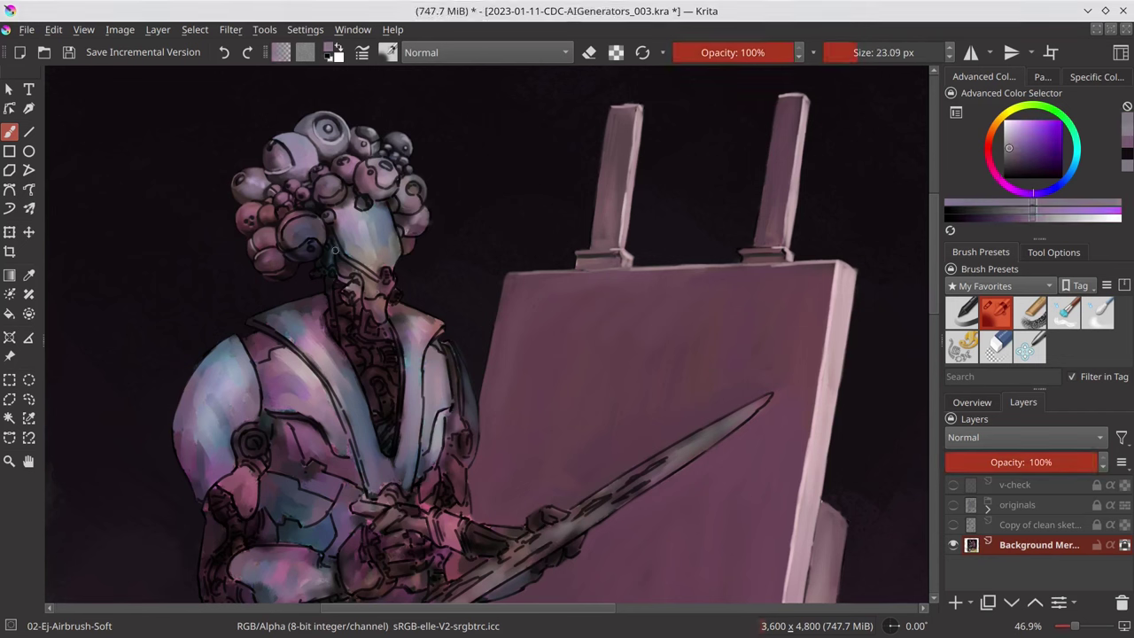
pyautogui.moveTo(390, 164); pyautogui.dragTo(376, 164)
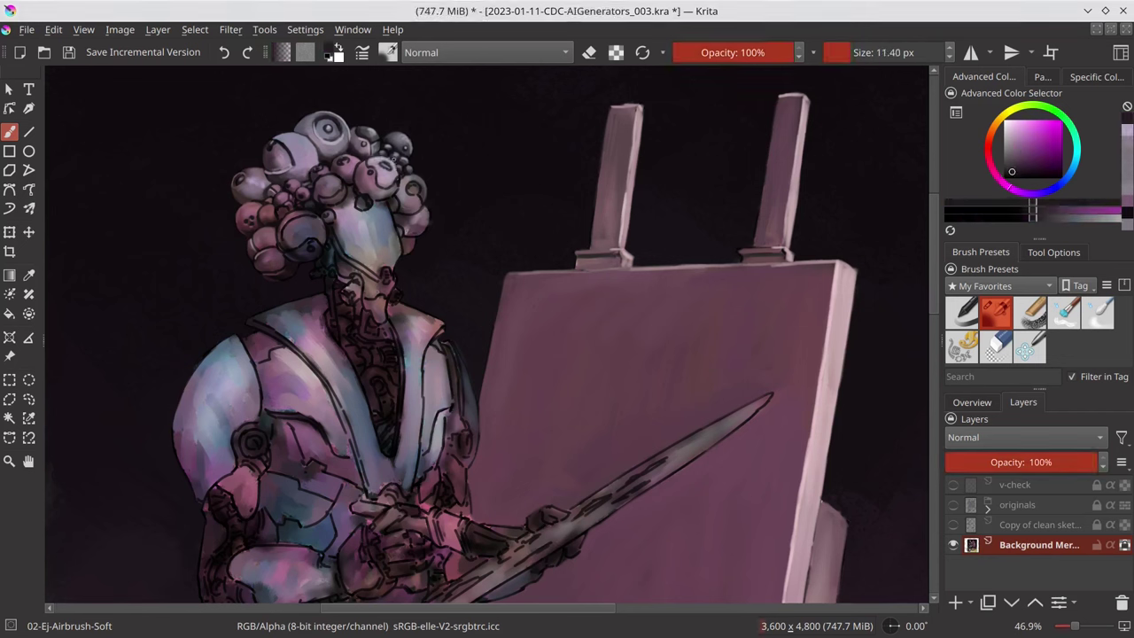
pyautogui.keyDown('ctrl'); pyautogui.click(382, 164); pyautogui.keyUp('ctrl')
pyautogui.keyDown('ctrl'); pyautogui.click(401, 171); pyautogui.keyUp('ctrl')
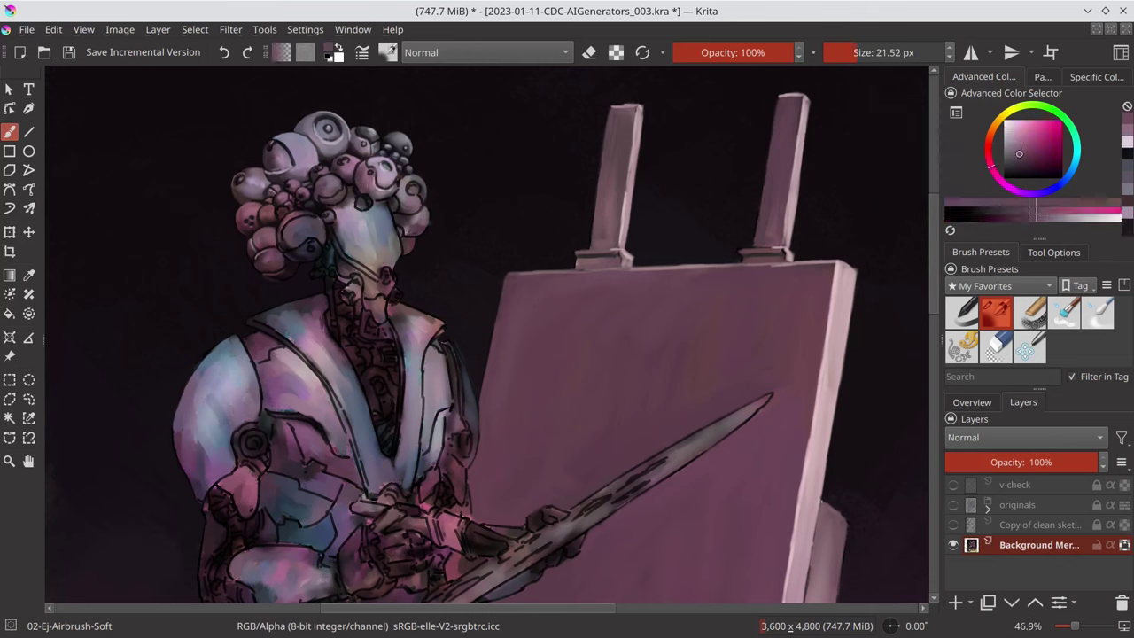
pyautogui.moveTo(337, 183)
pyautogui.mouseDown()
pyautogui.moveTo(355, 183)
pyautogui.moveTo(341, 181)
pyautogui.mouseUp()
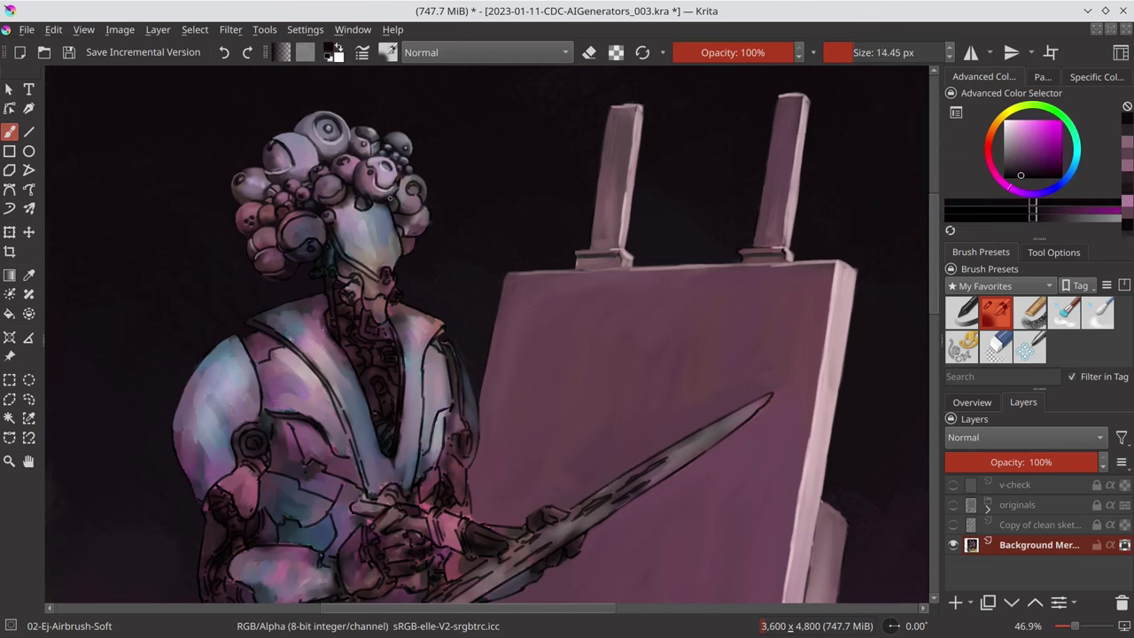
pyautogui.keyDown('ctrl'); pyautogui.click(797, 133); pyautogui.keyUp('ctrl')
pyautogui.moveTo(797, 133); pyautogui.dragTo(787, 133)
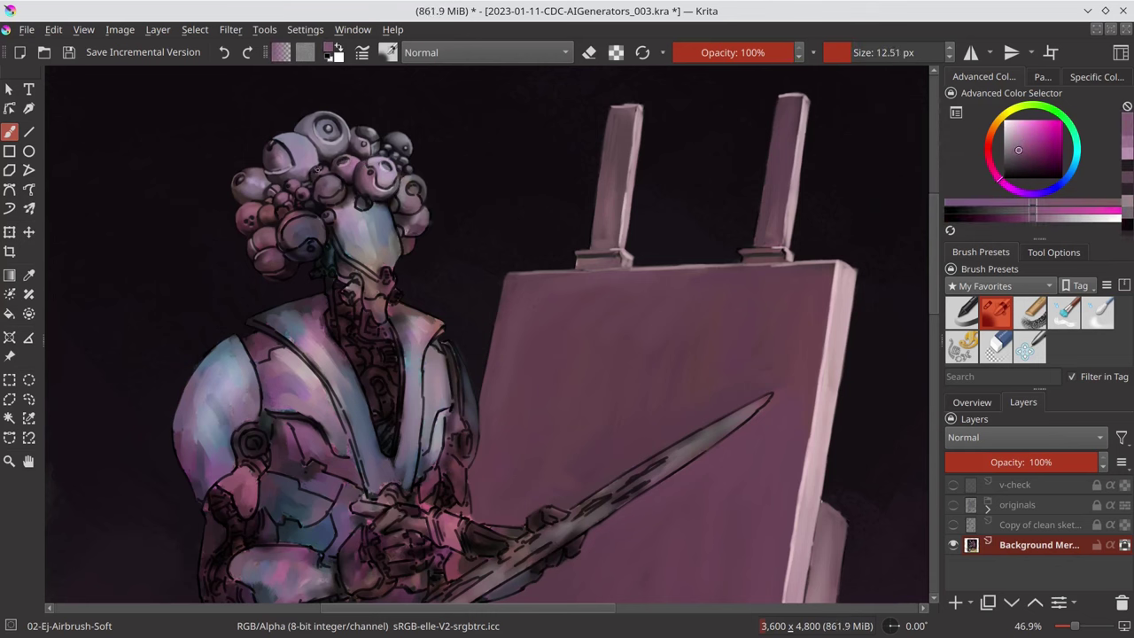
# - Darken head shadows with near-black purple and add blue-grey and lavender highlights
pyautogui.keyDown('ctrl'); pyautogui.click(317, 168); pyautogui.keyUp('ctrl')
pyautogui.moveTo(317, 168); pyautogui.dragTo(310, 168)
pyautogui.keyDown('ctrl'); pyautogui.click(362, 208); pyautogui.keyUp('ctrl')
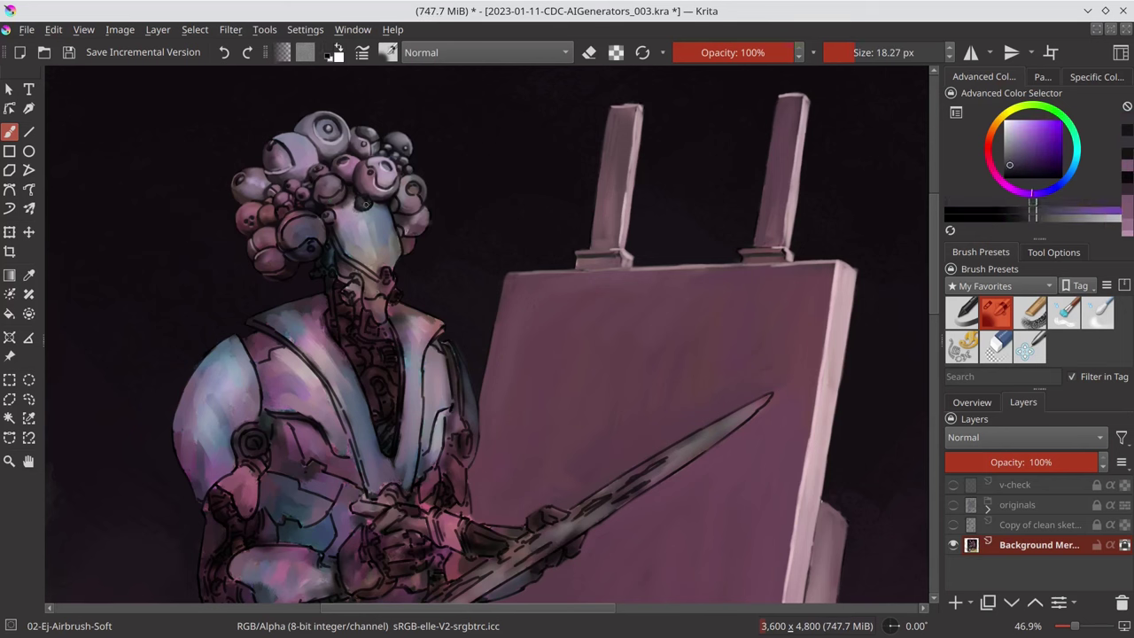
pyautogui.moveTo(361, 209); pyautogui.dragTo(387, 222)
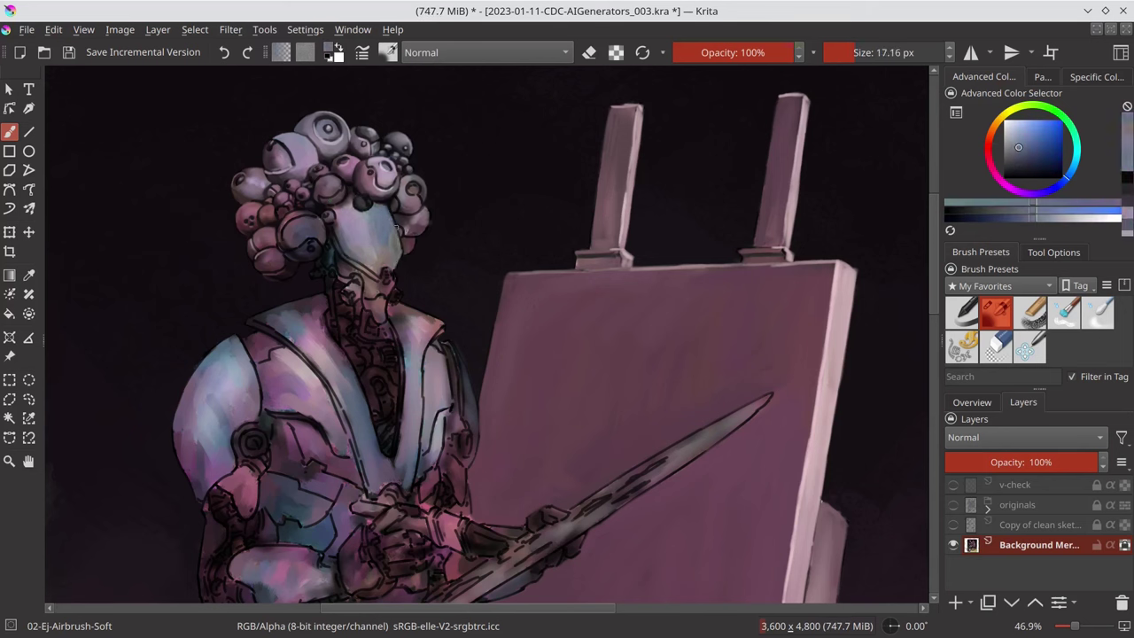
pyautogui.keyDown('ctrl'); pyautogui.click(330, 183); pyautogui.keyUp('ctrl')
pyautogui.moveTo(329, 184); pyautogui.dragTo(361, 277)
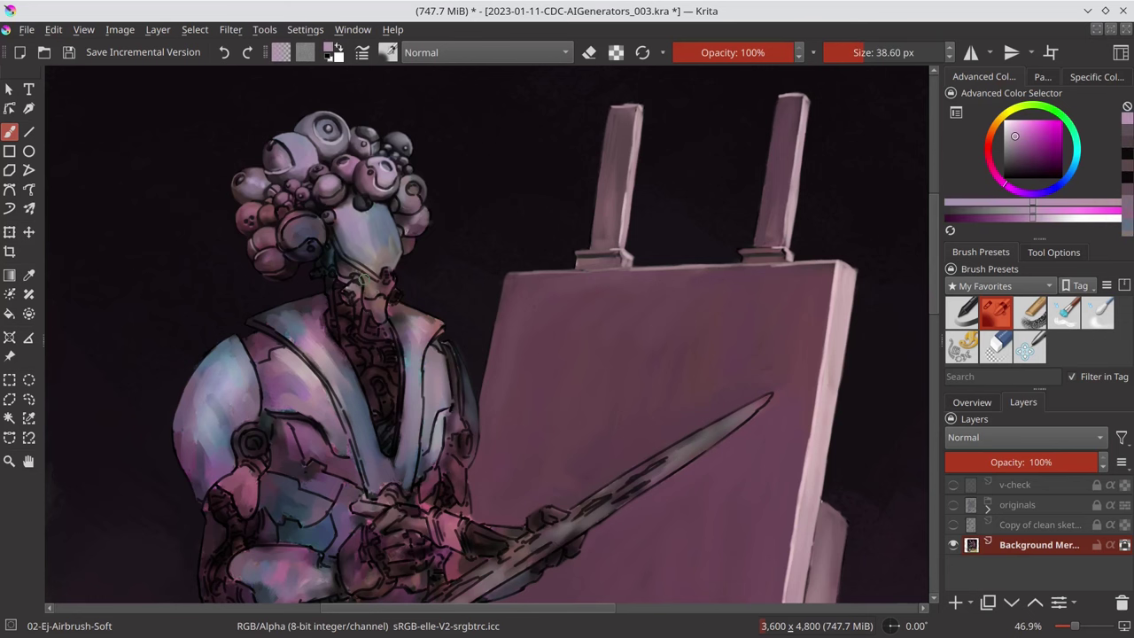
# - Add dark purple and pink-red shading on the head and neck, mirroring the view to check
pyautogui.keyDown('ctrl'); pyautogui.click(301, 220); pyautogui.keyUp('ctrl')
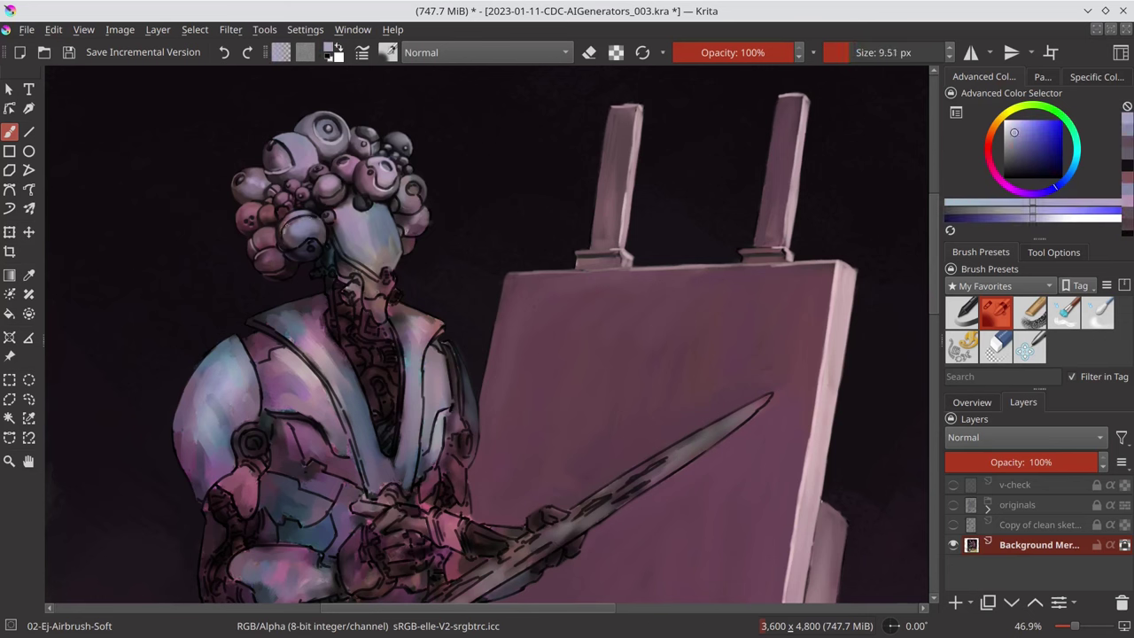
pyautogui.moveTo(301, 219); pyautogui.dragTo(303, 221)
pyautogui.keyDown('ctrl'); pyautogui.click(301, 238); pyautogui.keyUp('ctrl')
pyautogui.moveTo(295, 260)
pyautogui.mouseDown()
pyautogui.moveTo(275, 240)
pyautogui.moveTo(308, 245)
pyautogui.mouseUp()
pyautogui.keyDown('ctrl'); pyautogui.click(301, 250); pyautogui.keyUp('ctrl')
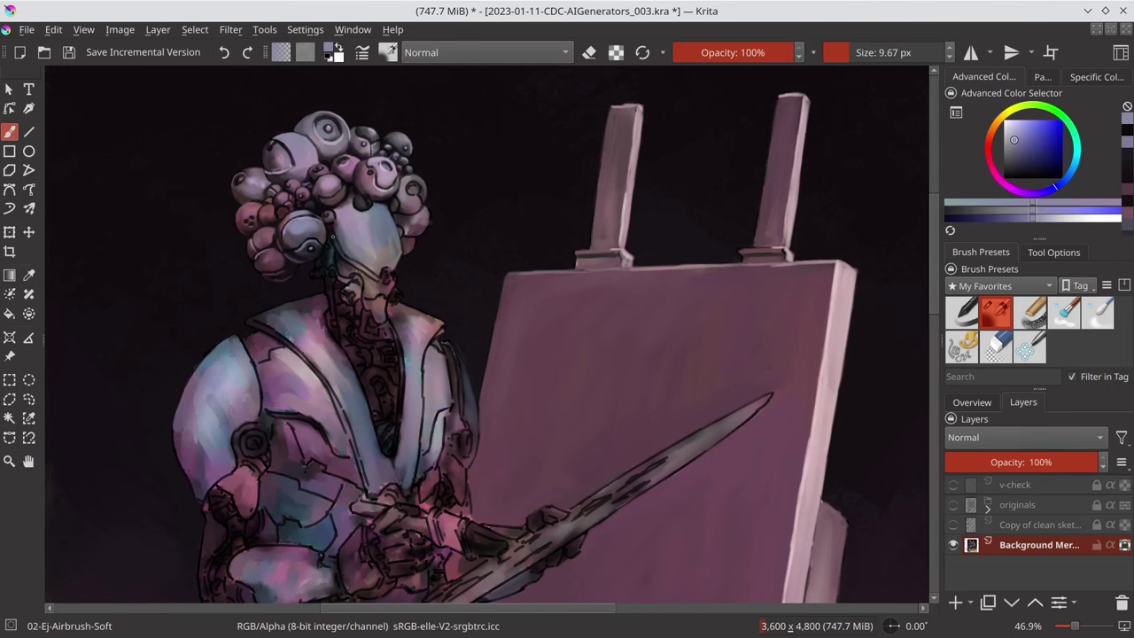
pyautogui.press('m')
pyautogui.keyDown('ctrl'); pyautogui.click(561, 191); pyautogui.keyUp('ctrl')
pyautogui.moveTo(560, 190); pyautogui.dragTo(592, 202)
pyautogui.keyDown('ctrl'); pyautogui.click(566, 233); pyautogui.keyUp('ctrl')
pyautogui.keyDown('ctrl'); pyautogui.click(565, 246); pyautogui.keyUp('ctrl')
# - Save the painting and brush grey-lavender shading onto the robot's jaw
pyautogui.hotkey('ctrl', 's')
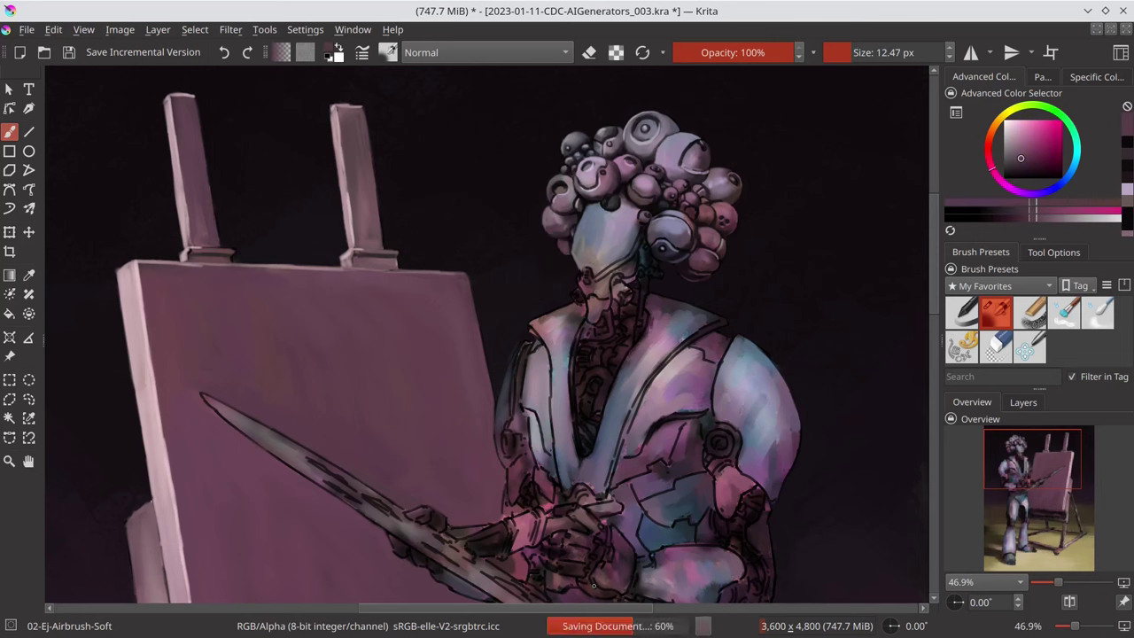
pyautogui.keyDown('ctrl'); pyautogui.click(597, 279); pyautogui.keyUp('ctrl')
pyautogui.moveTo(597, 279); pyautogui.dragTo(612, 276)
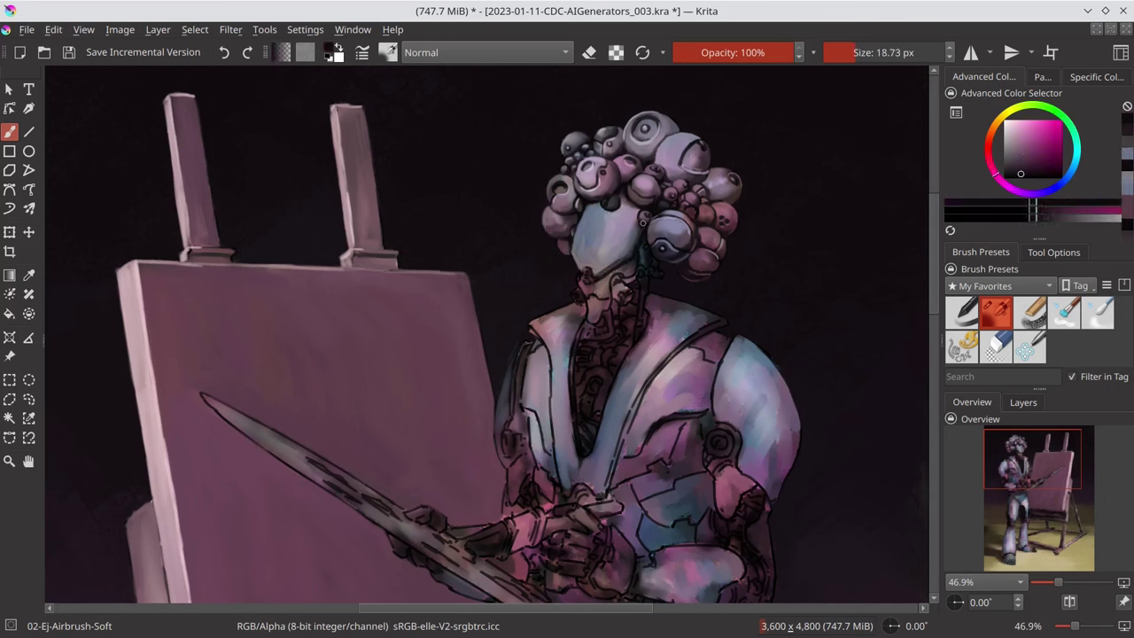
# - Paint light pink highlights on the robot's chin and neck
pyautogui.keyDown('ctrl'); pyautogui.click(611, 276); pyautogui.keyUp('ctrl')
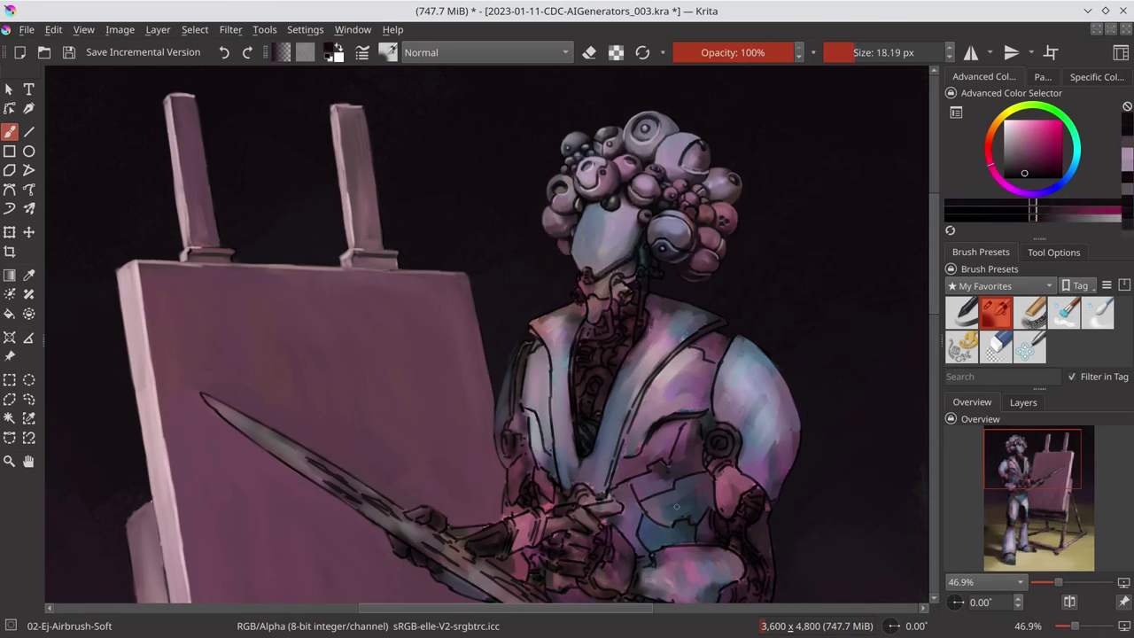
pyautogui.keyDown('ctrl'); pyautogui.click(676, 507); pyautogui.keyUp('ctrl')
pyautogui.keyDown('ctrl'); pyautogui.click(618, 288); pyautogui.keyUp('ctrl')
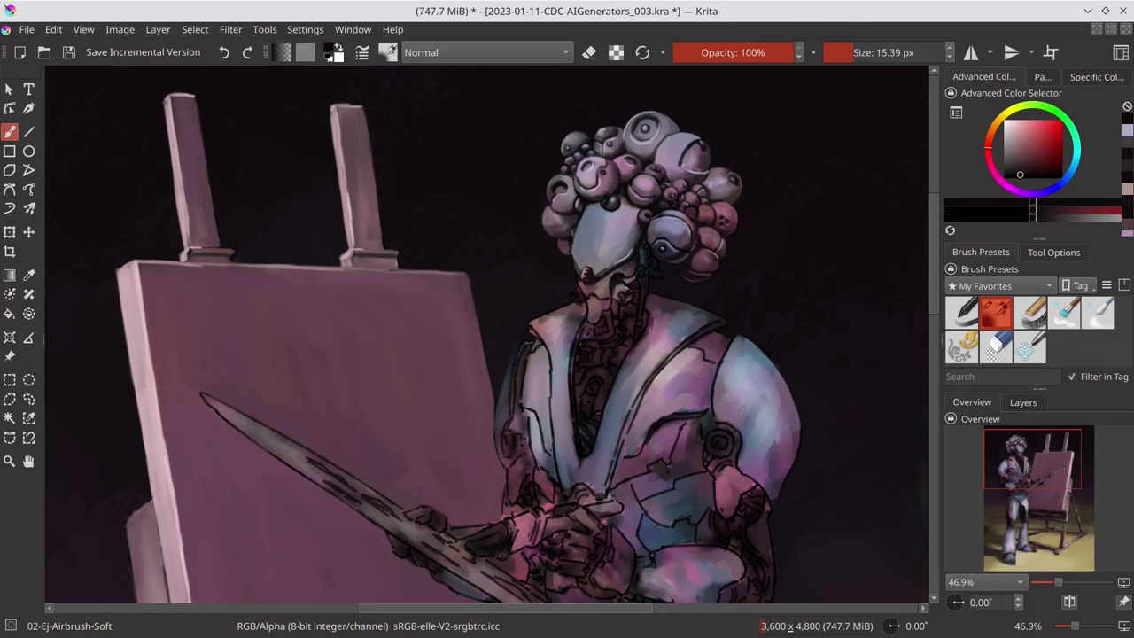
pyautogui.keyDown('ctrl'); pyautogui.click(598, 281); pyautogui.keyUp('ctrl')
pyautogui.moveTo(592, 302); pyautogui.dragTo(595, 324)
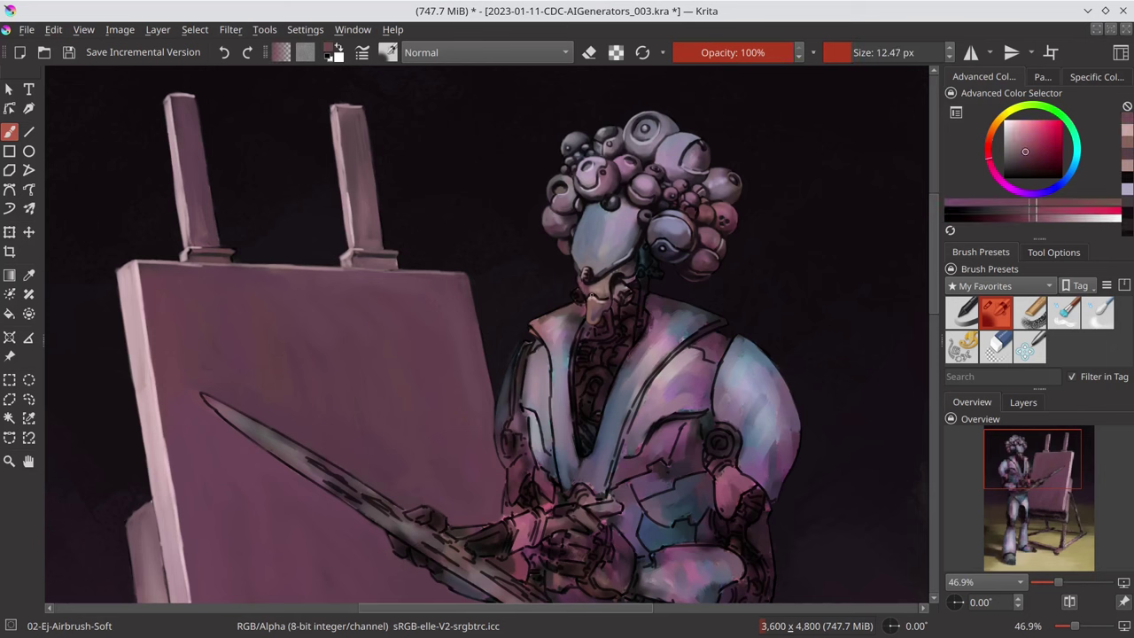
pyautogui.moveTo(603, 266); pyautogui.dragTo(624, 275)
# - Edge the chest collar with a near-black stroke taken from the line art
pyautogui.keyDown('ctrl'); pyautogui.click(577, 292); pyautogui.keyUp('ctrl')
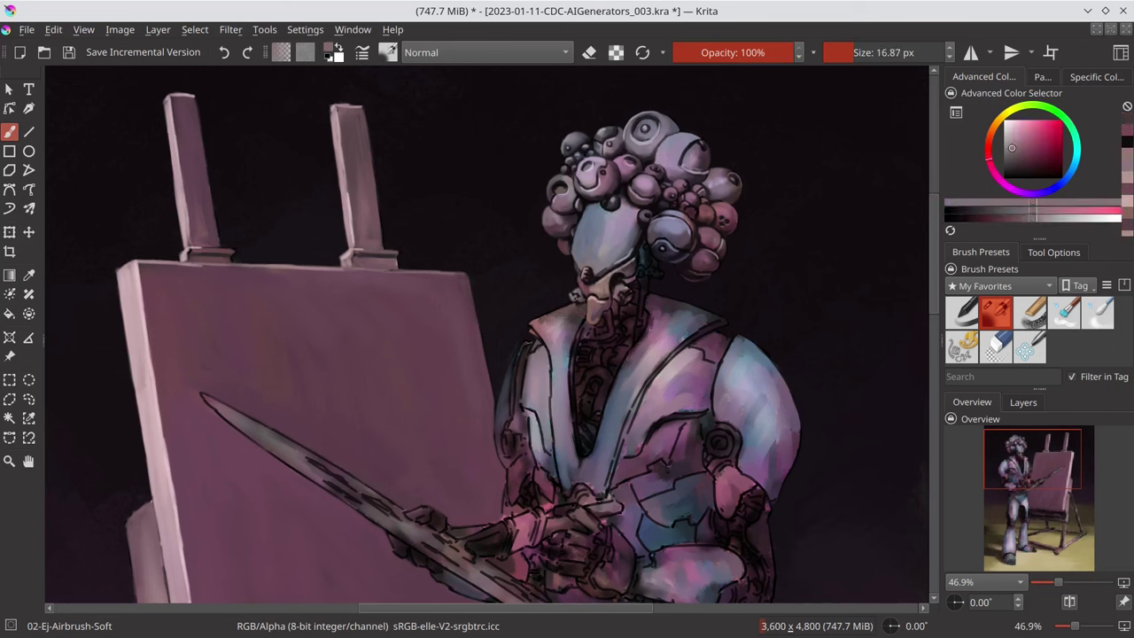
pyautogui.keyDown('ctrl'); pyautogui.click(636, 292); pyautogui.keyUp('ctrl')
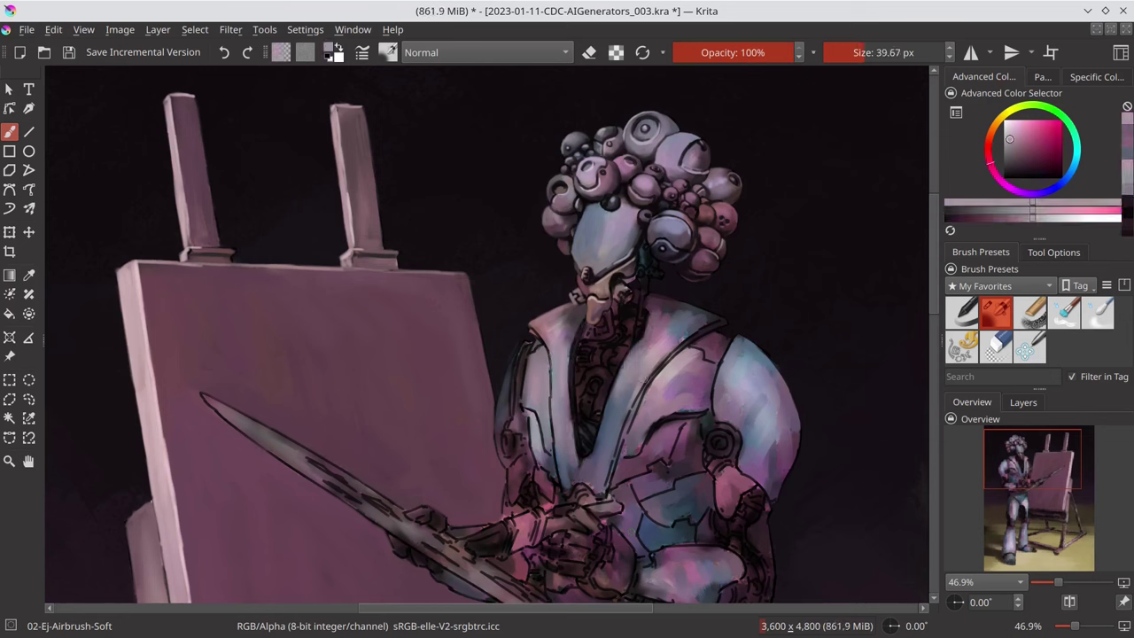
pyautogui.keyDown('ctrl'); pyautogui.click(709, 319); pyautogui.keyUp('ctrl')
pyautogui.keyDown('ctrl'); pyautogui.click(569, 483); pyautogui.keyUp('ctrl')
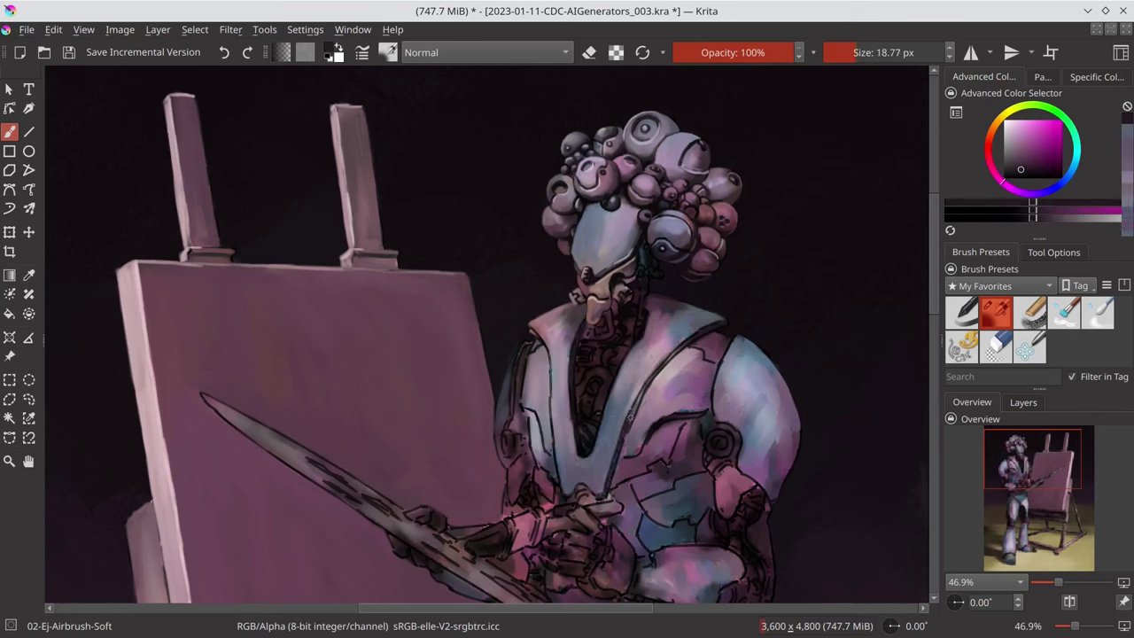
pyautogui.moveTo(616, 460); pyautogui.dragTo(732, 320)
# - Pick pink, mauve and dark red tones around the chest, then save and zoom out
pyautogui.keyDown('ctrl'); pyautogui.click(700, 169); pyautogui.keyUp('ctrl')
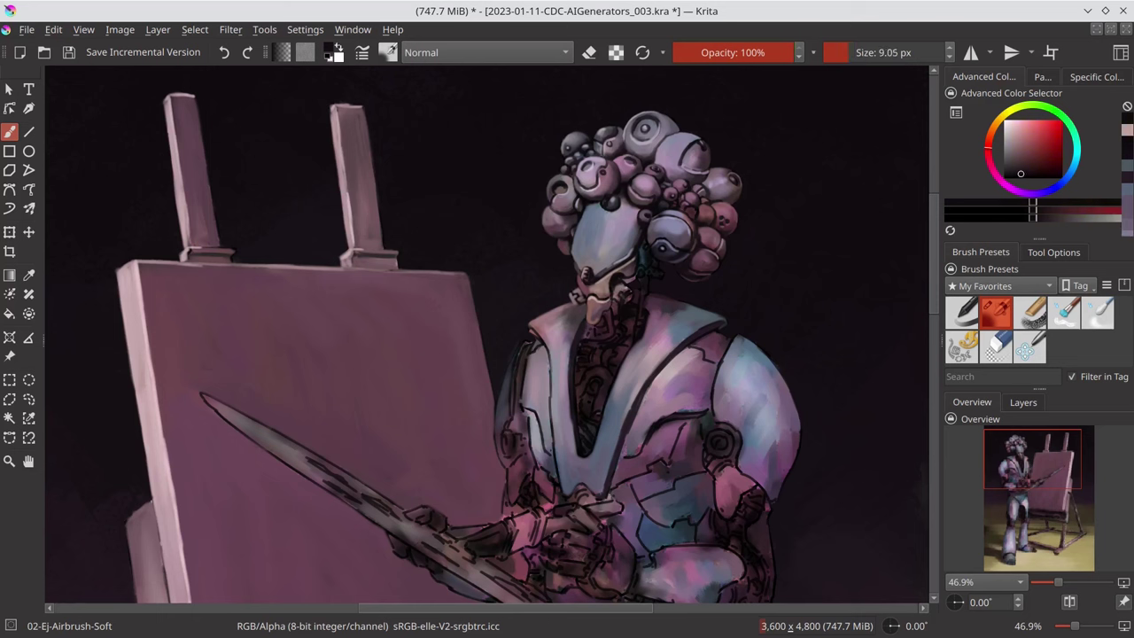
pyautogui.keyDown('ctrl'); pyautogui.click(662, 263); pyautogui.keyUp('ctrl')
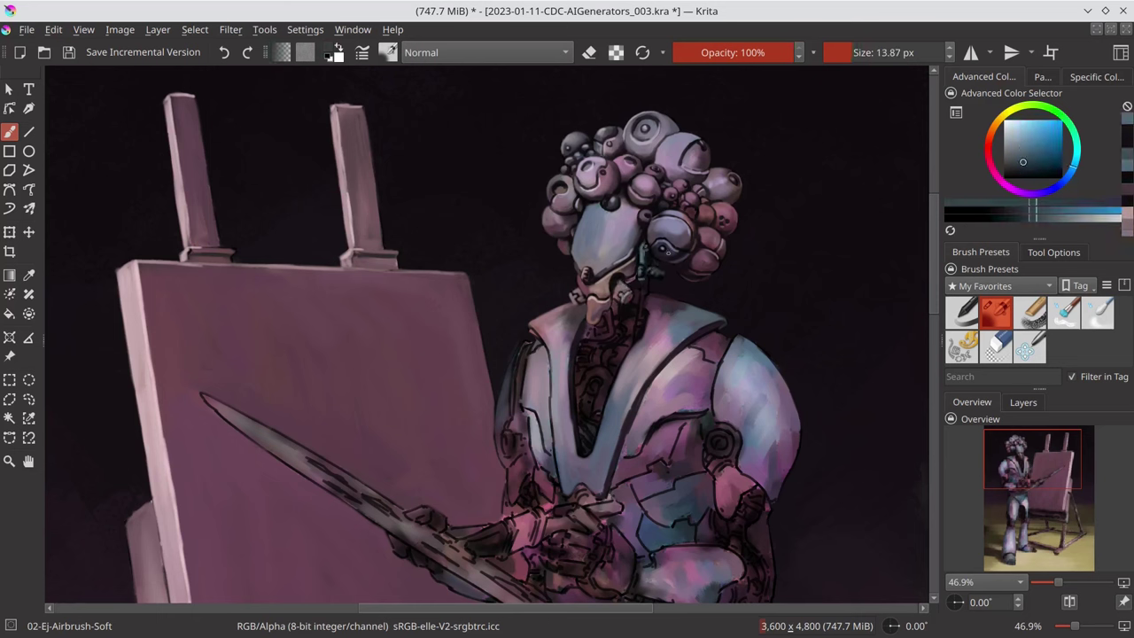
pyautogui.keyDown('ctrl'); pyautogui.click(654, 299); pyautogui.keyUp('ctrl')
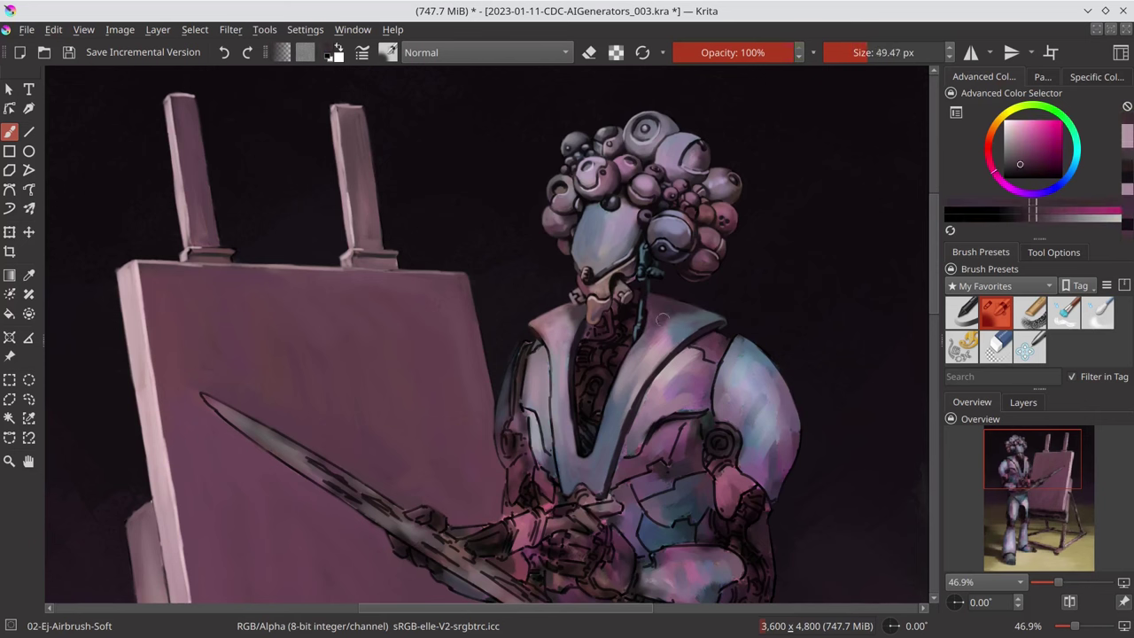
pyautogui.keyDown('ctrl'); pyautogui.click(691, 320); pyautogui.keyUp('ctrl')
pyautogui.keyDown('ctrl'); pyautogui.click(596, 323); pyautogui.keyUp('ctrl')
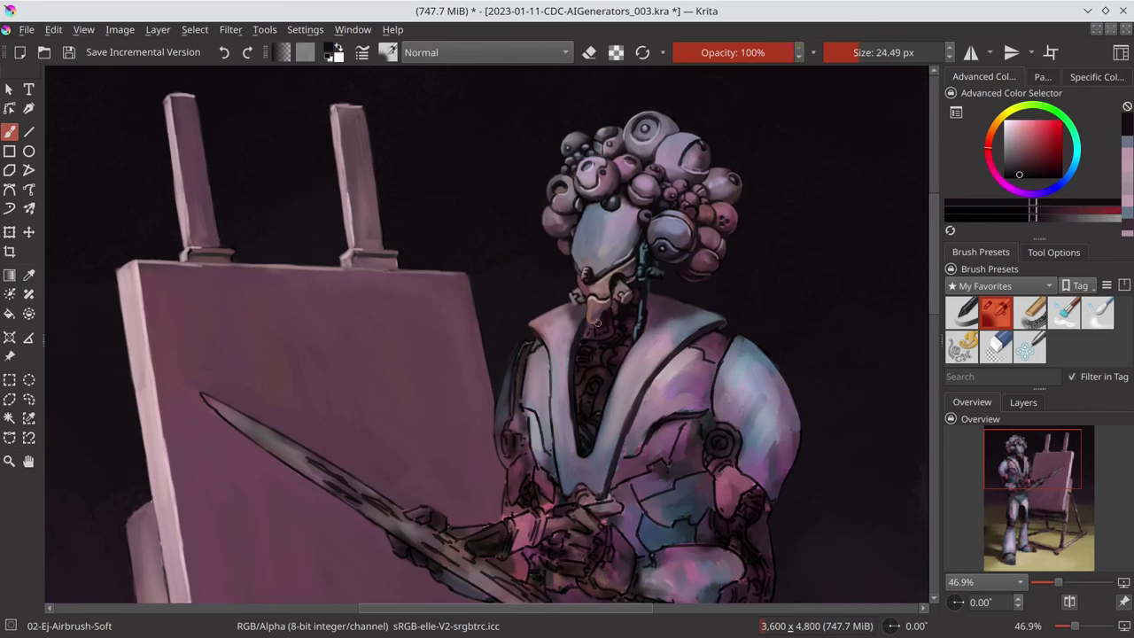
pyautogui.keyDown('ctrl'); pyautogui.click(589, 396); pyautogui.keyUp('ctrl')
pyautogui.keyDown('ctrl'); pyautogui.click(579, 476); pyautogui.keyUp('ctrl')
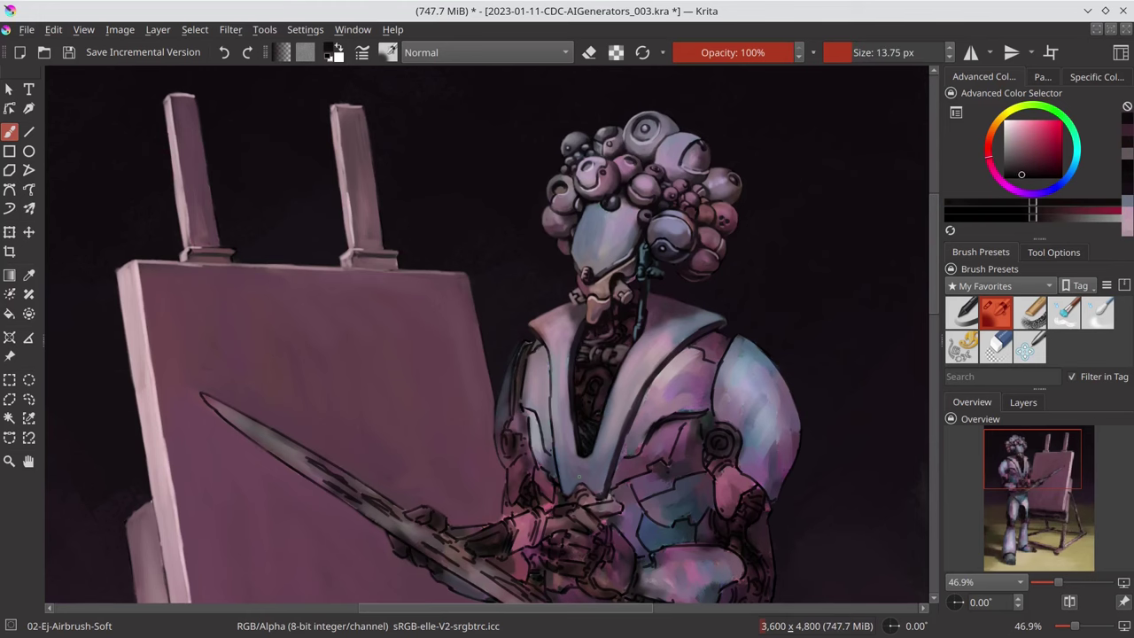
pyautogui.hotkey('ctrl', 's')
pyautogui.press('-')
pyautogui.press('-')
pyautogui.press('-')
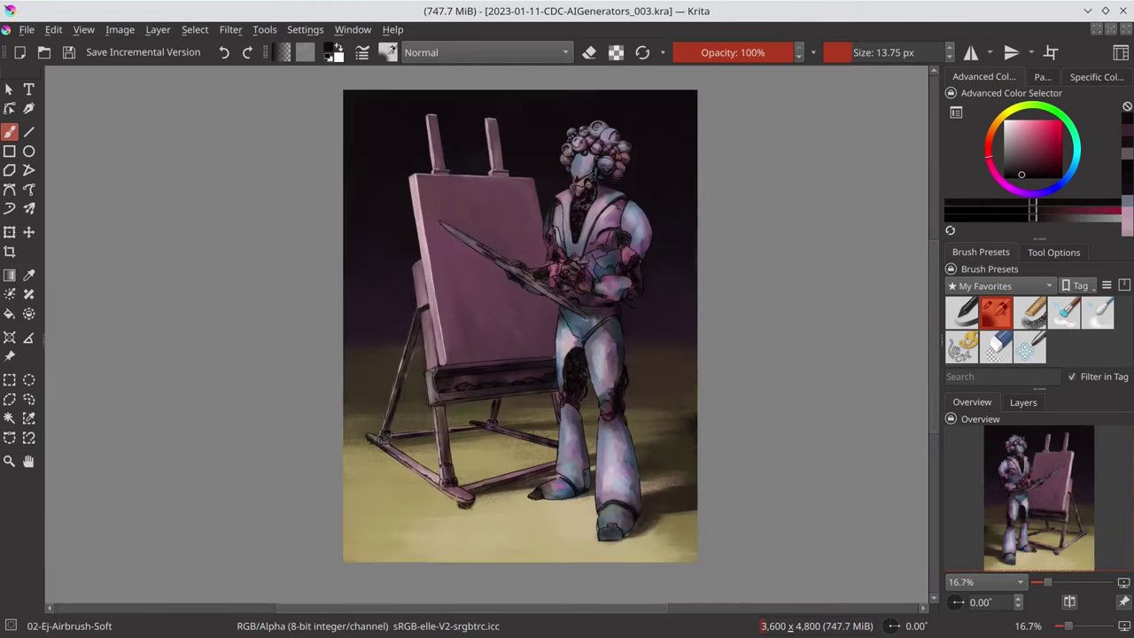
# - Check values in greyscale, zoom into the chest, and paint lighter pink shading there
pyautogui.click(1023, 402)
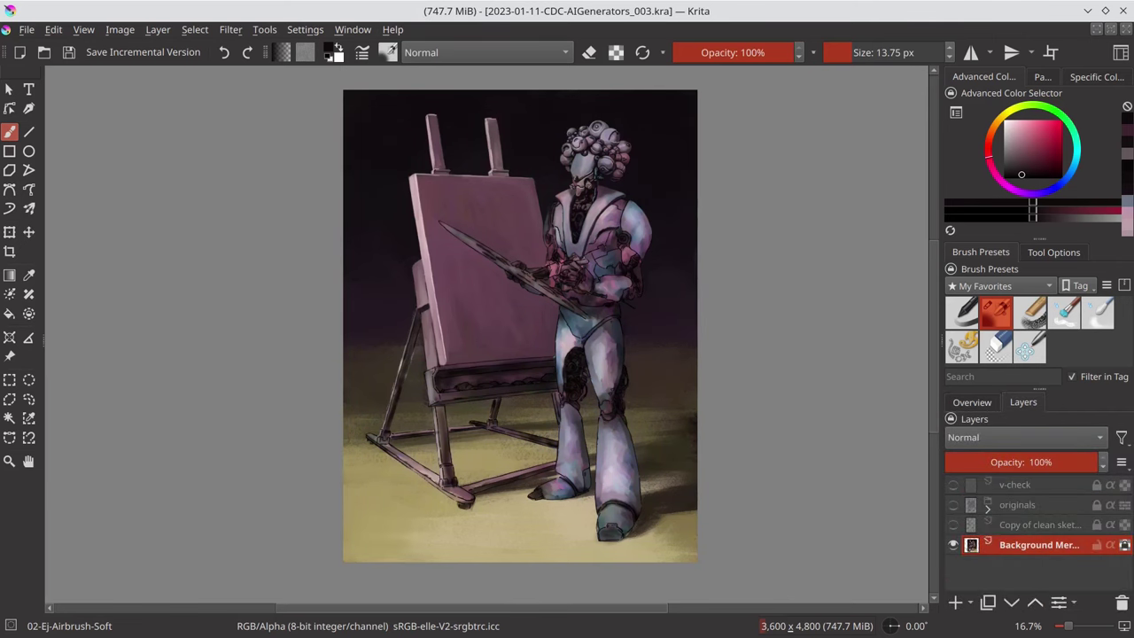
pyautogui.click(972, 402)
pyautogui.scroll(3, 619, 357)
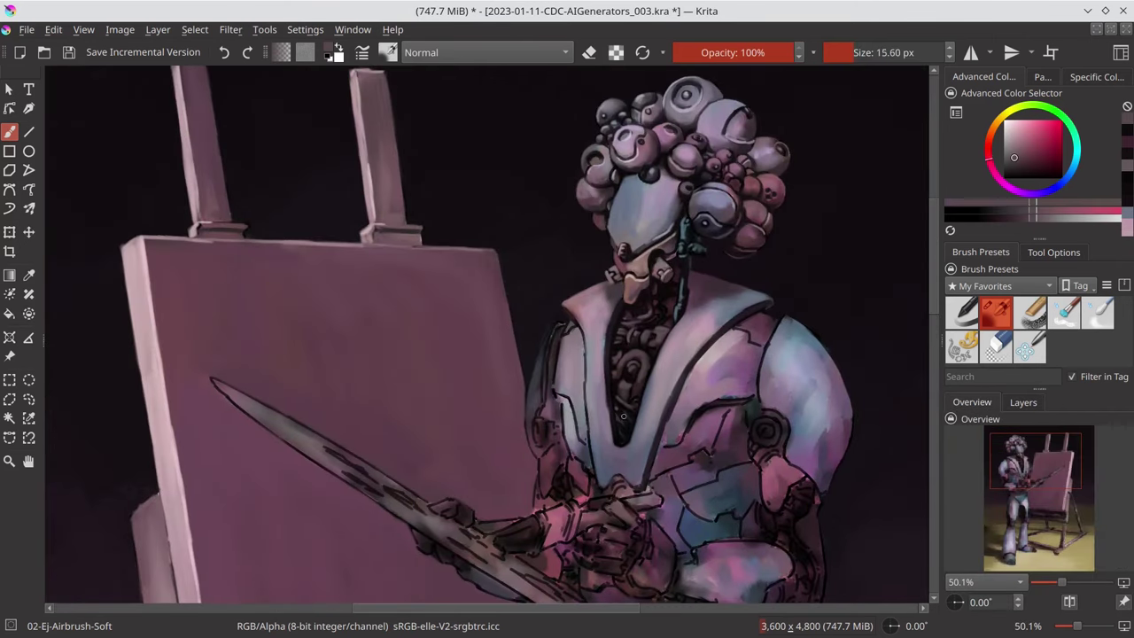
pyautogui.press('[')
pyautogui.press('[')
pyautogui.keyDown('ctrl'); pyautogui.click(606, 461); pyautogui.keyUp('ctrl')
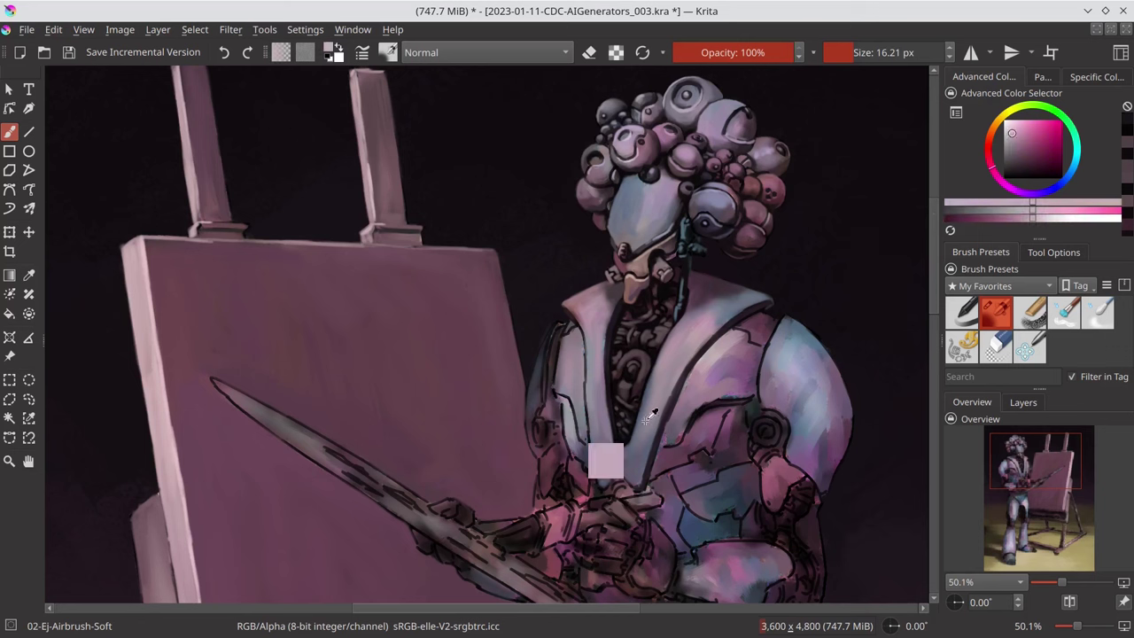
# - Smooth the chest collar with light blue-grey shading, then save and zoom out
pyautogui.press(']')
pyautogui.keyDown('ctrl'); pyautogui.click(568, 463); pyautogui.keyUp('ctrl')
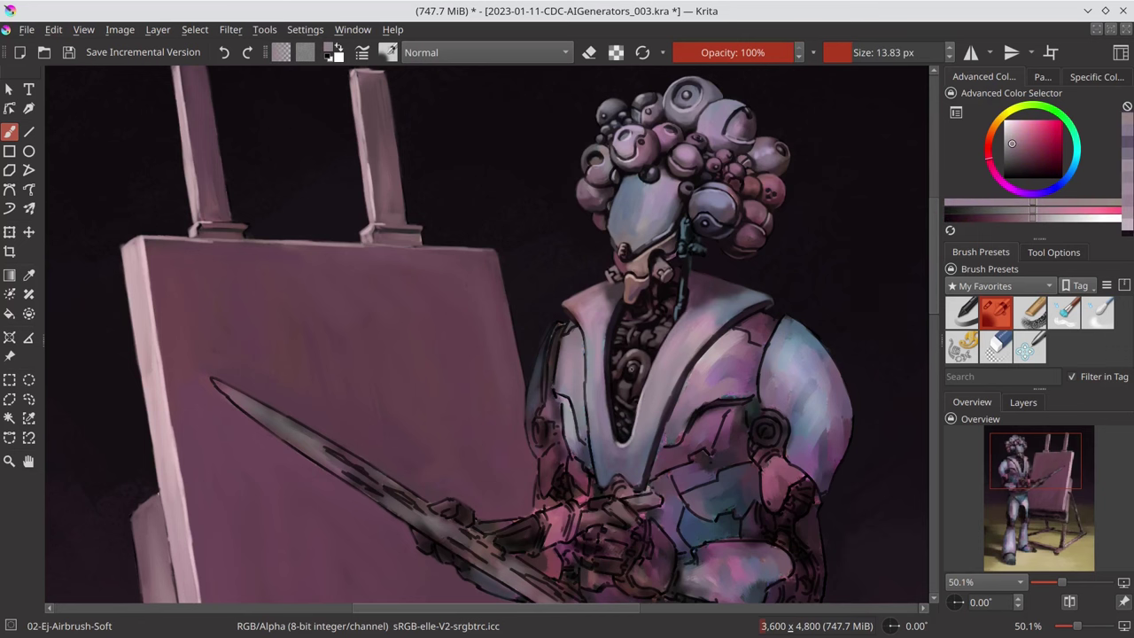
pyautogui.press('[')
pyautogui.keyDown('ctrl'); pyautogui.click(651, 343); pyautogui.keyUp('ctrl')
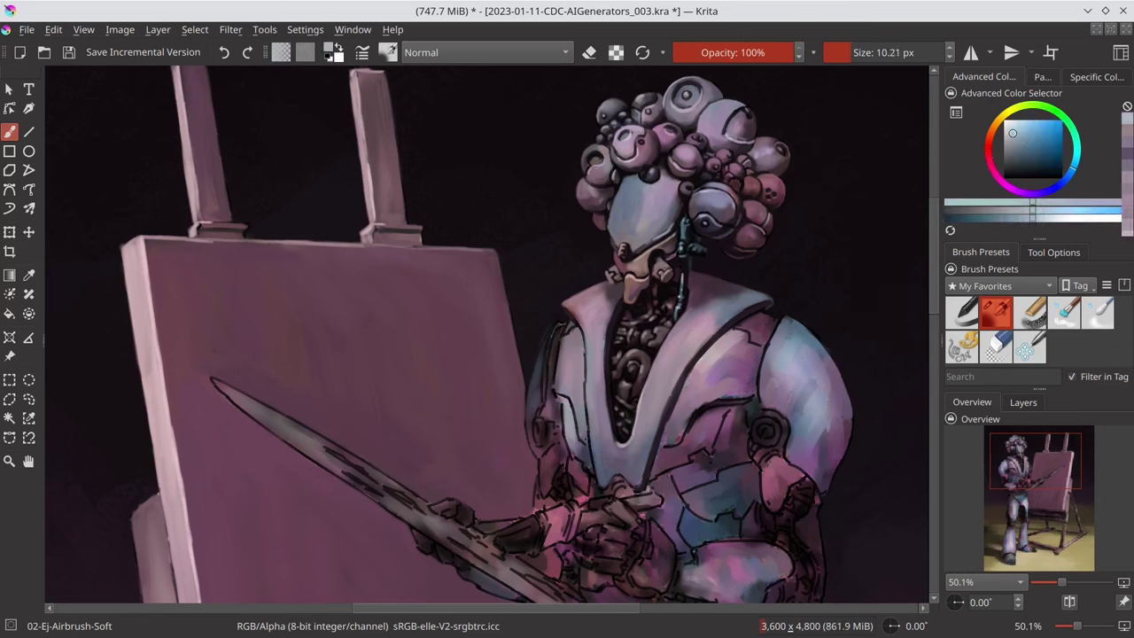
pyautogui.press(']')
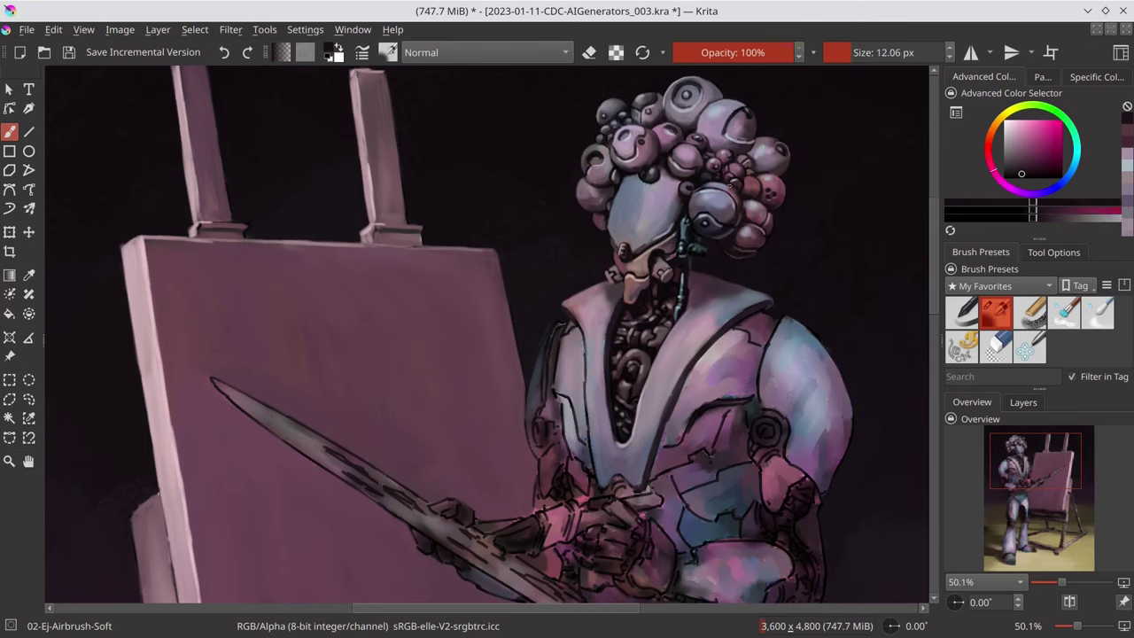
pyautogui.hotkey('ctrl', 's')
pyautogui.press('-')
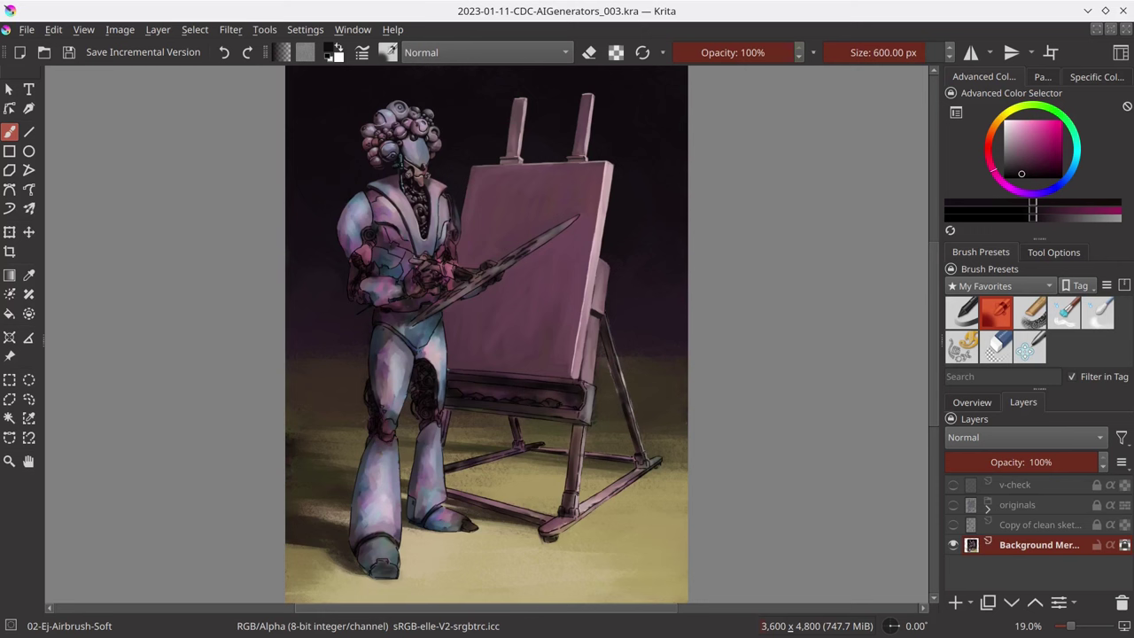
# - Paint a dark stroke along the robot's arm edge, adjusting the brush size
pyautogui.click(973, 403)
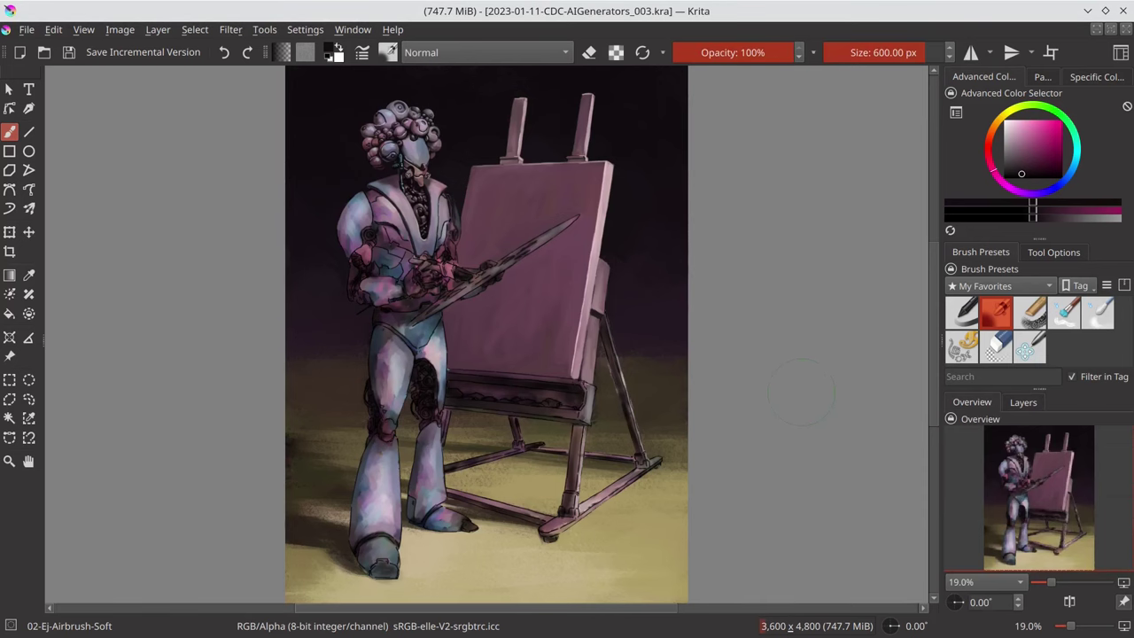
pyautogui.scroll(5, 416, 133)
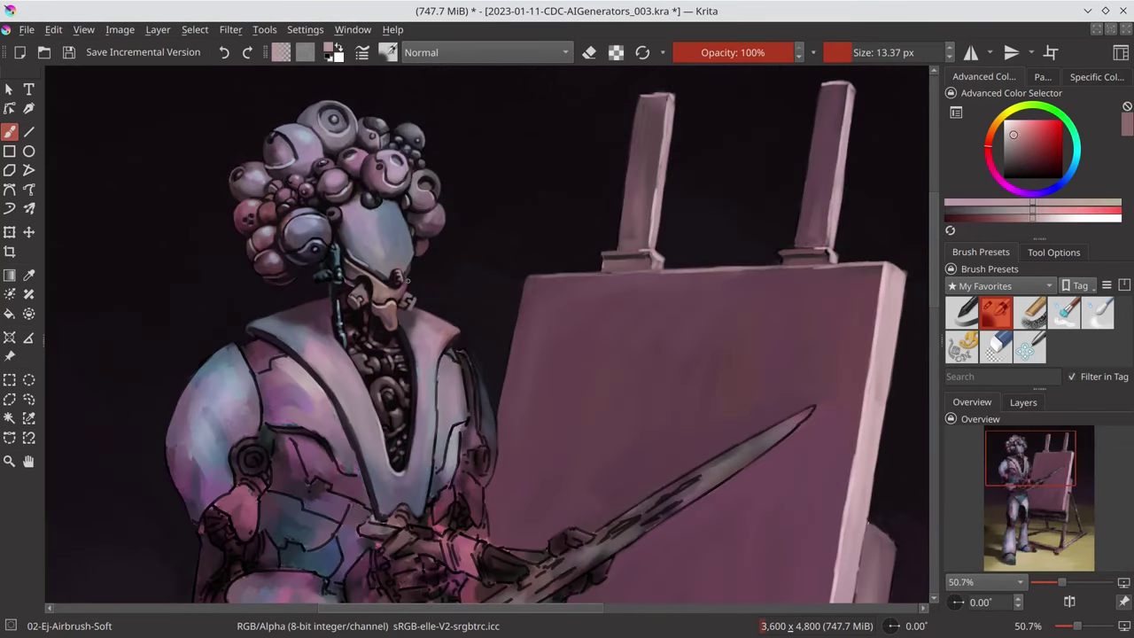
pyautogui.scroll(-2, 416, 246)
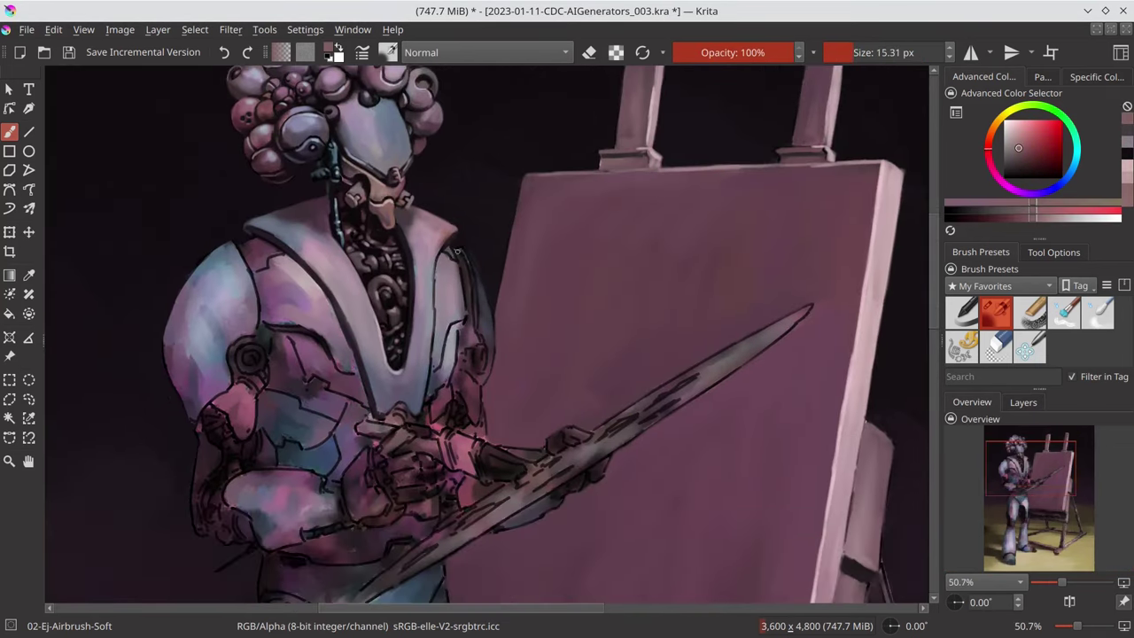
pyautogui.moveTo(460, 257); pyautogui.dragTo(471, 337)
pyautogui.press(']')
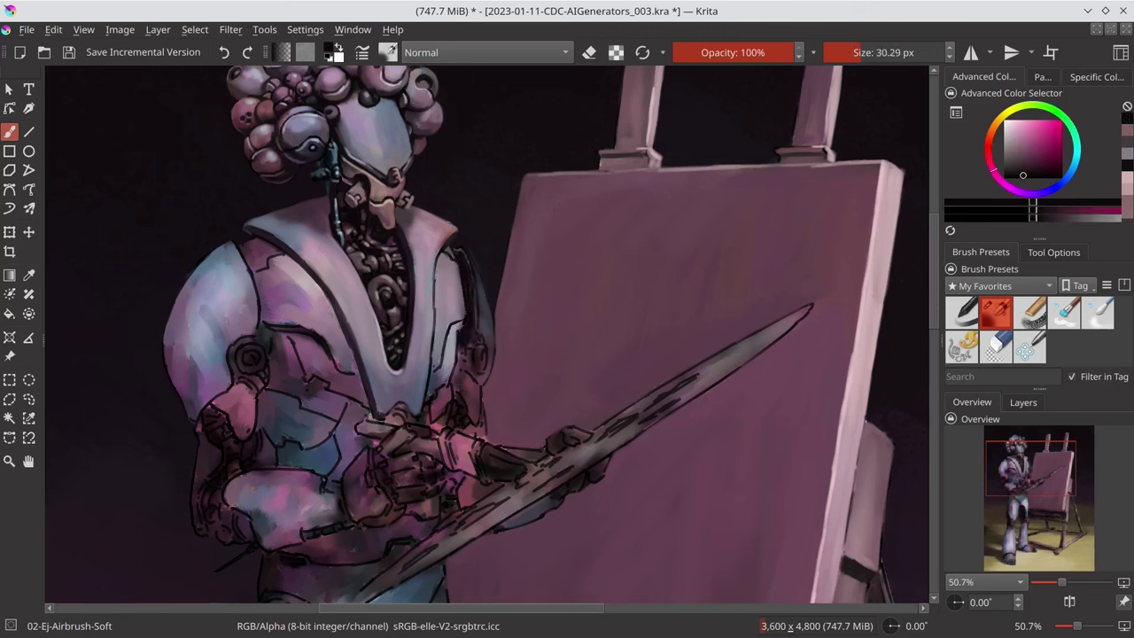
pyautogui.press('[')
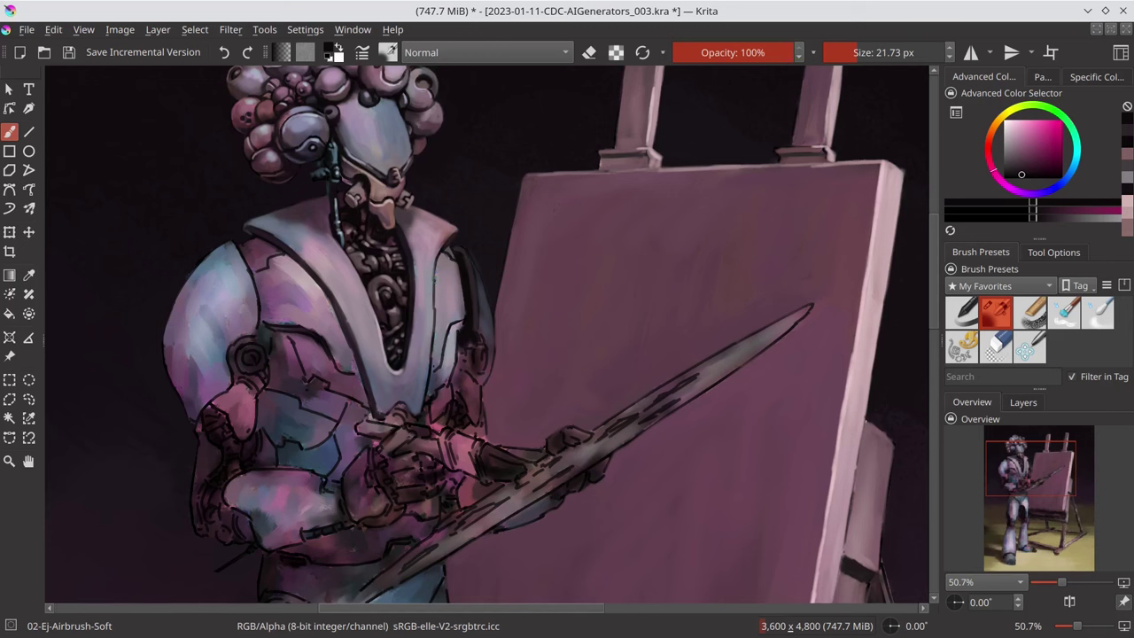
pyautogui.press('[')
pyautogui.press('[')
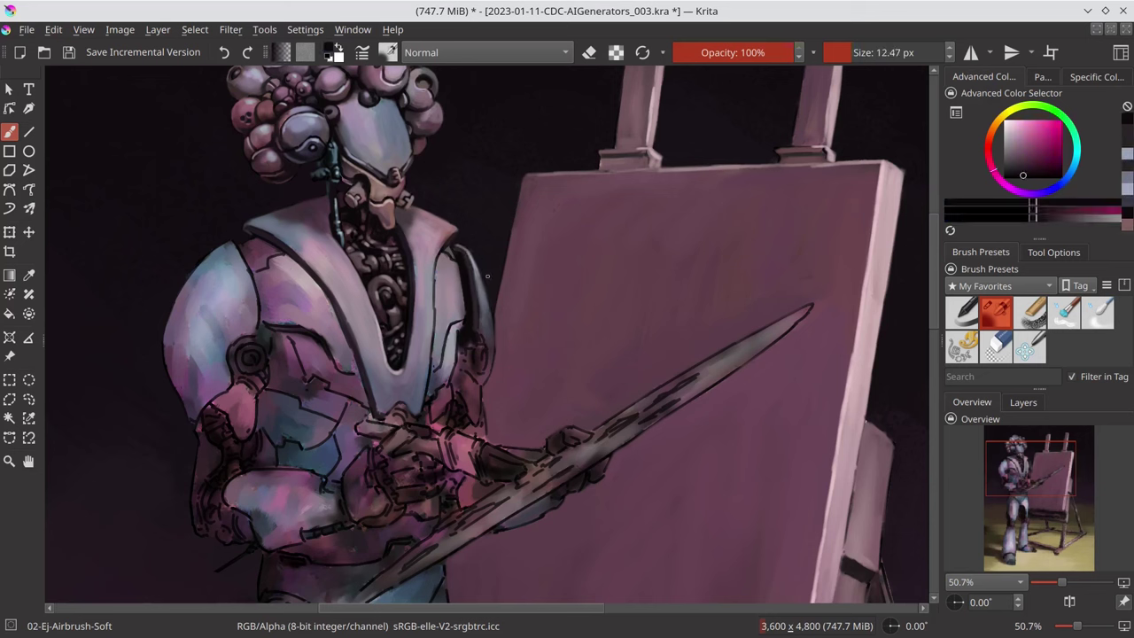
# - Sample dark blue-grey, pink, near-black and light purple-grey tones from the robot's armour
pyautogui.press(']')
pyautogui.keyDown('ctrl'); pyautogui.click(492, 300); pyautogui.keyUp('ctrl')
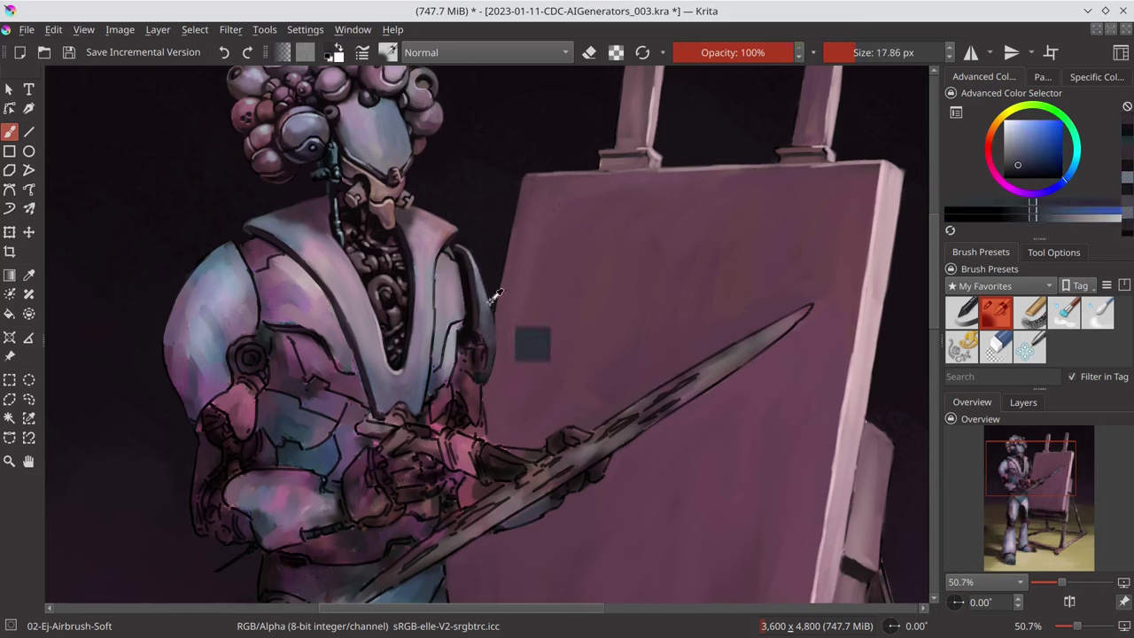
pyautogui.press(']')
pyautogui.keyDown('ctrl'); pyautogui.click(486, 299); pyautogui.keyUp('ctrl')
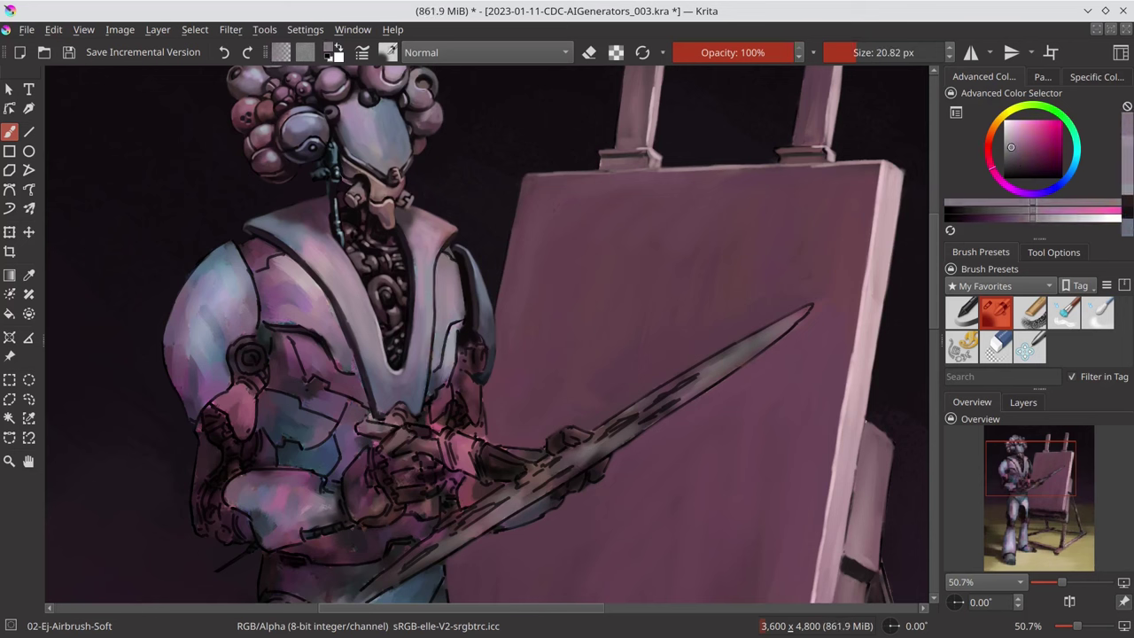
pyautogui.press('[')
pyautogui.press('[')
pyautogui.press('[')
pyautogui.keyDown('ctrl'); pyautogui.click(484, 296); pyautogui.keyUp('ctrl')
pyautogui.press(']')
pyautogui.keyDown('ctrl'); pyautogui.click(471, 314); pyautogui.keyUp('ctrl')
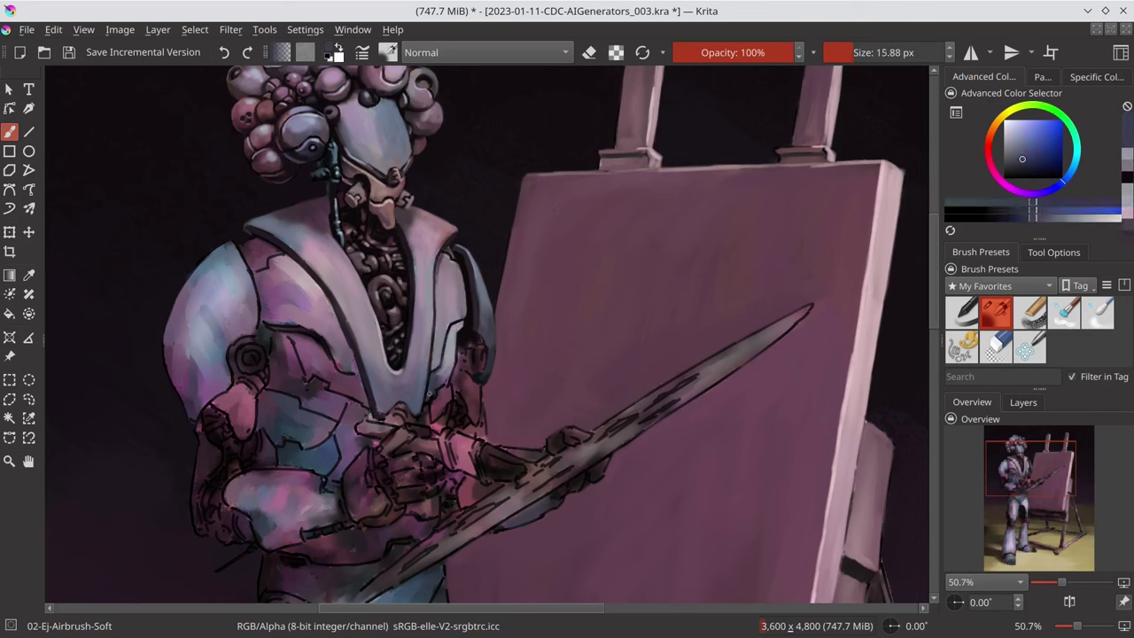
pyautogui.press('[')
pyautogui.keyDown('ctrl'); pyautogui.click(511, 322); pyautogui.keyUp('ctrl')
# - Save, then sample dark magenta, lighter purple and light blue-grey from the shoulder armour
pyautogui.hotkey('ctrl', 's')
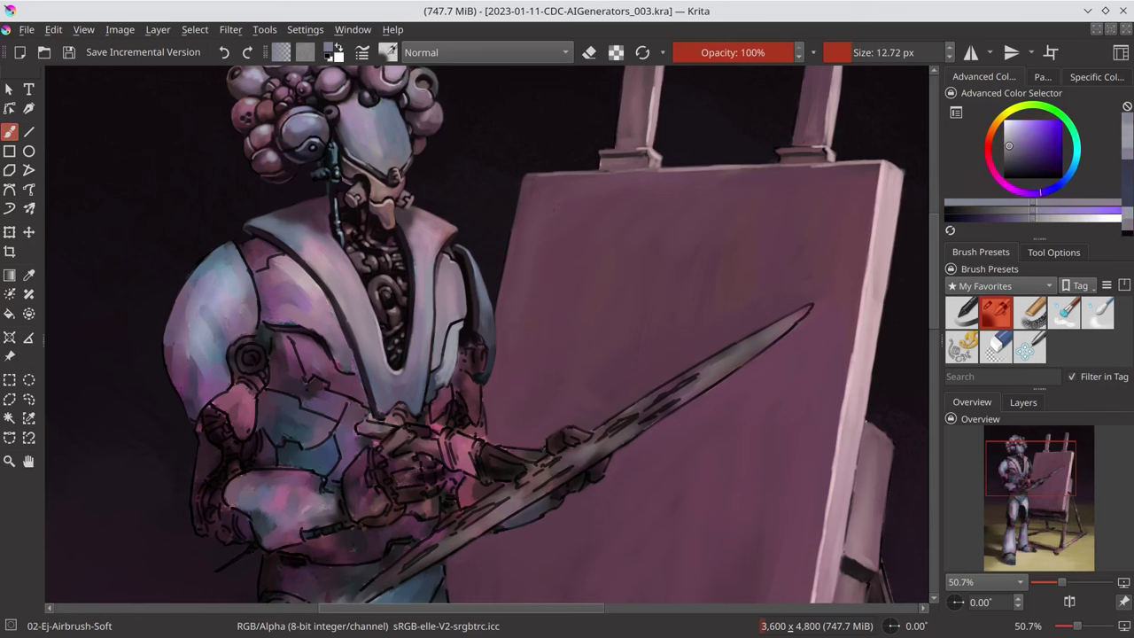
pyautogui.press(']')
pyautogui.press(']')
pyautogui.keyDown('ctrl'); pyautogui.click(249, 246); pyautogui.keyUp('ctrl')
pyautogui.press('[')
pyautogui.press('[')
pyautogui.press('[')
pyautogui.keyDown('ctrl'); pyautogui.click(303, 270); pyautogui.keyUp('ctrl')
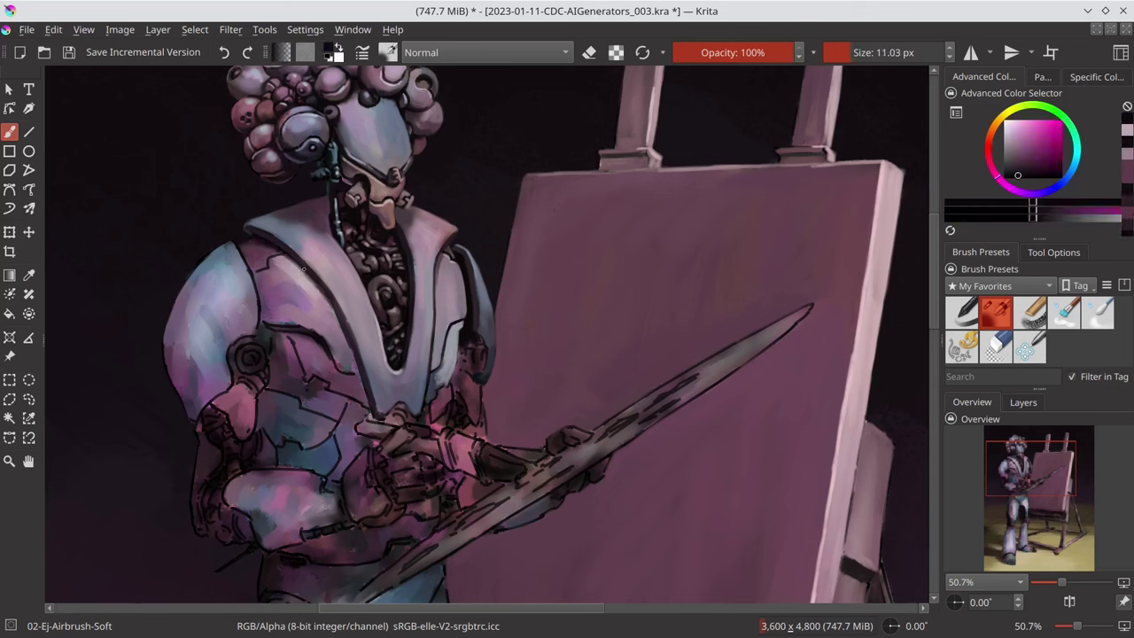
pyautogui.press('[')
pyautogui.keyDown('ctrl'); pyautogui.click(282, 325); pyautogui.keyUp('ctrl')
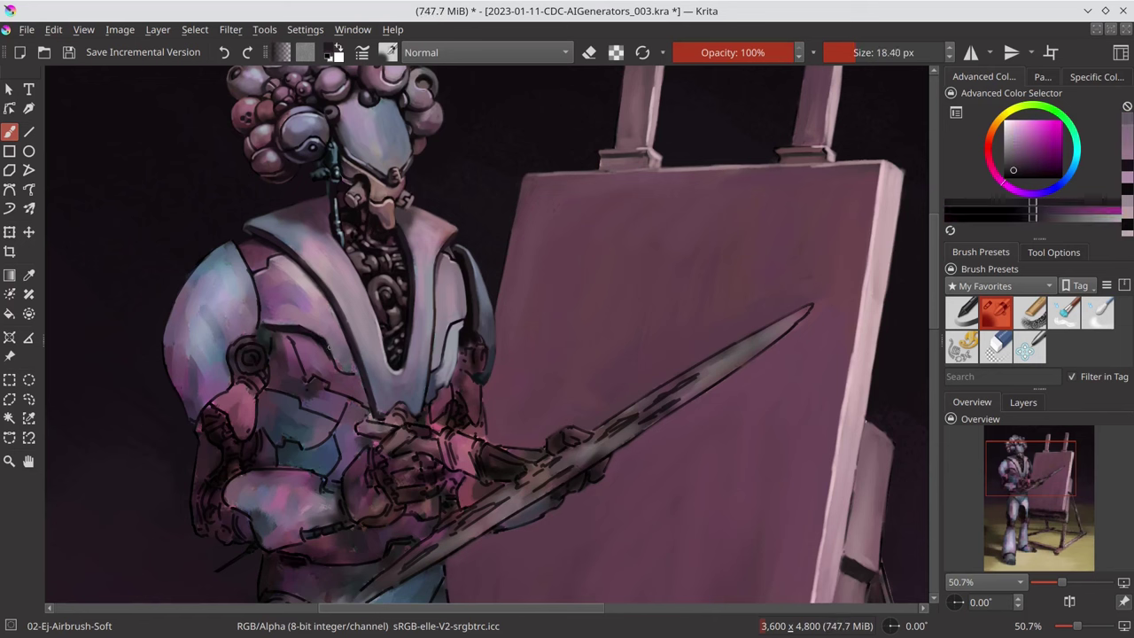
pyautogui.press(']')
pyautogui.press(']')
pyautogui.keyDown('ctrl'); pyautogui.click(431, 387); pyautogui.keyUp('ctrl')
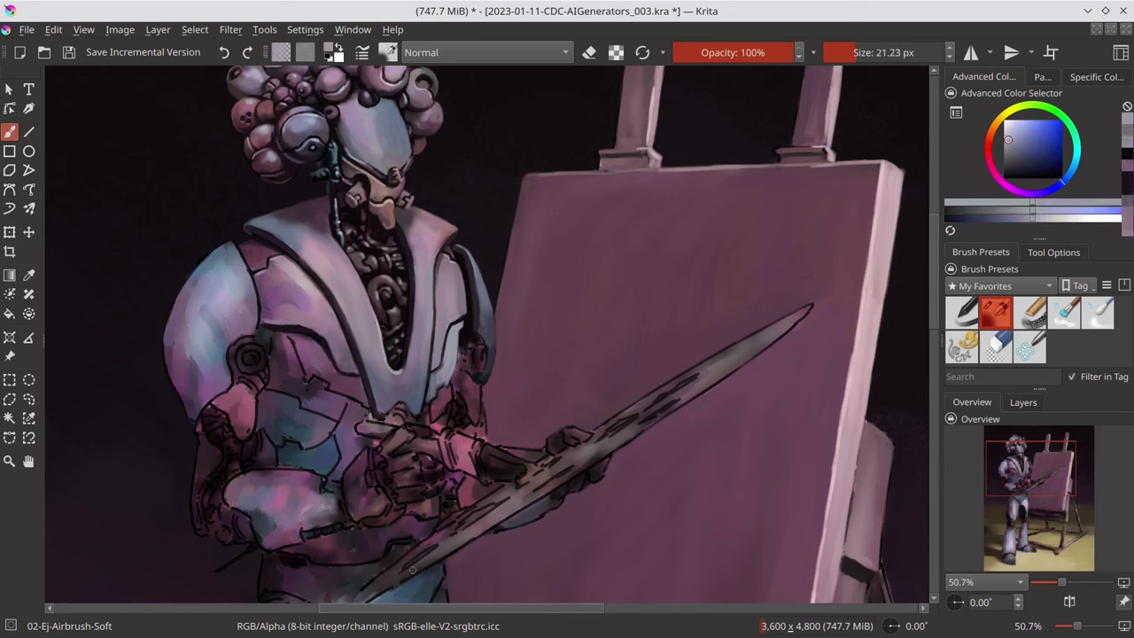
pyautogui.hotkey('ctrl', 's')
# - Smooth the robot's left shoulder with lighter paint and darker purple accents, then save
pyautogui.moveTo(275, 261)
pyautogui.mouseDown()
pyautogui.moveTo(279, 283)
pyautogui.moveTo(328, 337)
pyautogui.mouseUp()
pyautogui.keyDown('ctrl'); pyautogui.click(275, 292); pyautogui.keyUp('ctrl')
pyautogui.press(']')
pyautogui.press(']')
pyautogui.press(']')
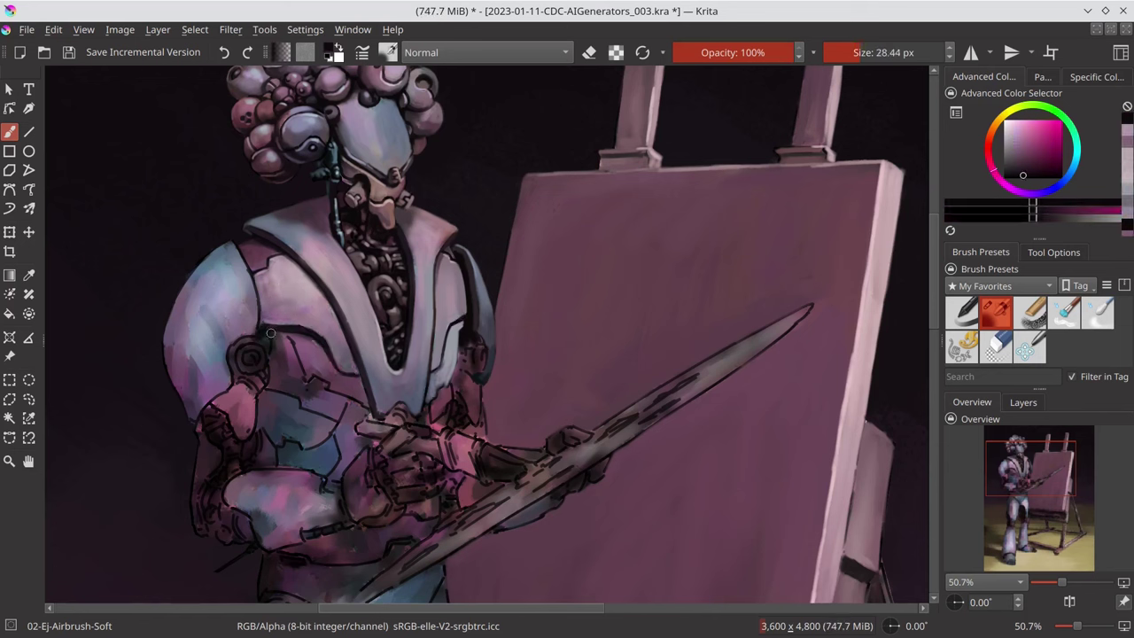
pyautogui.keyDown('ctrl'); pyautogui.click(207, 299); pyautogui.keyUp('ctrl')
pyautogui.moveTo(221, 337); pyautogui.dragTo(207, 300)
pyautogui.keyDown('ctrl'); pyautogui.click(186, 405); pyautogui.keyUp('ctrl')
pyautogui.press('[')
pyautogui.press('[')
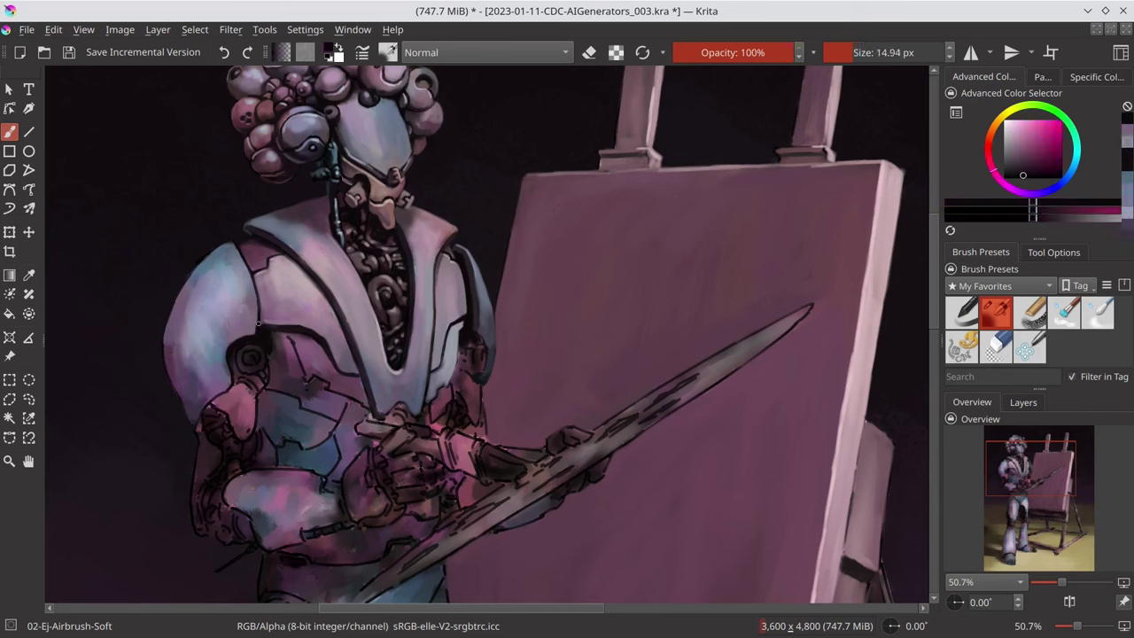
pyautogui.keyDown('ctrl'); pyautogui.click(186, 405); pyautogui.keyUp('ctrl')
pyautogui.hotkey('ctrl', 's')
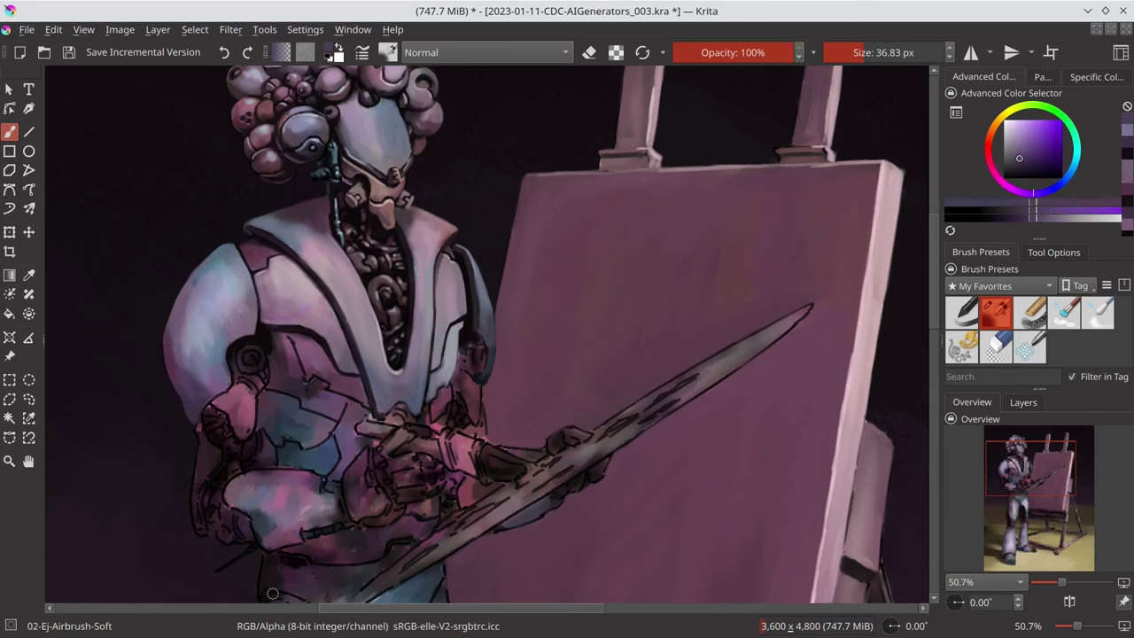
# - Add a small dark mark on the robot's arm using pinker armour tones, then save
pyautogui.press(']')
pyautogui.keyDown('ctrl'); pyautogui.click(235, 394); pyautogui.keyUp('ctrl')
pyautogui.press('[')
pyautogui.press('[')
pyautogui.press('[')
pyautogui.click(235, 393)
pyautogui.keyDown('ctrl'); pyautogui.click(255, 391); pyautogui.keyUp('ctrl')
pyautogui.press('[')
pyautogui.press('[')
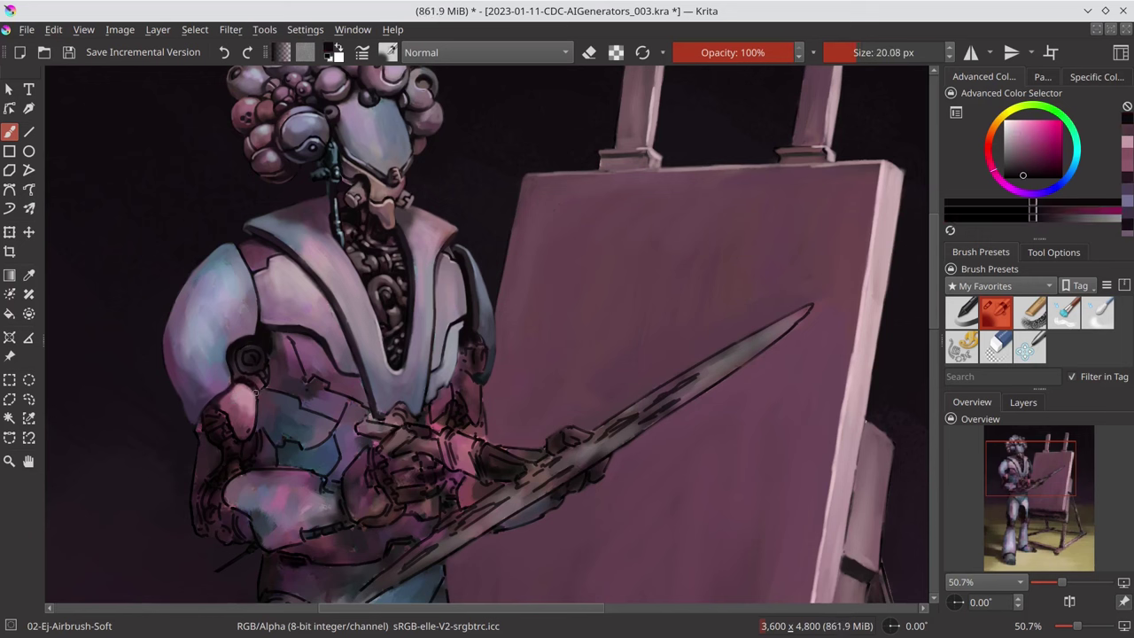
pyautogui.hotkey('ctrl', 's')
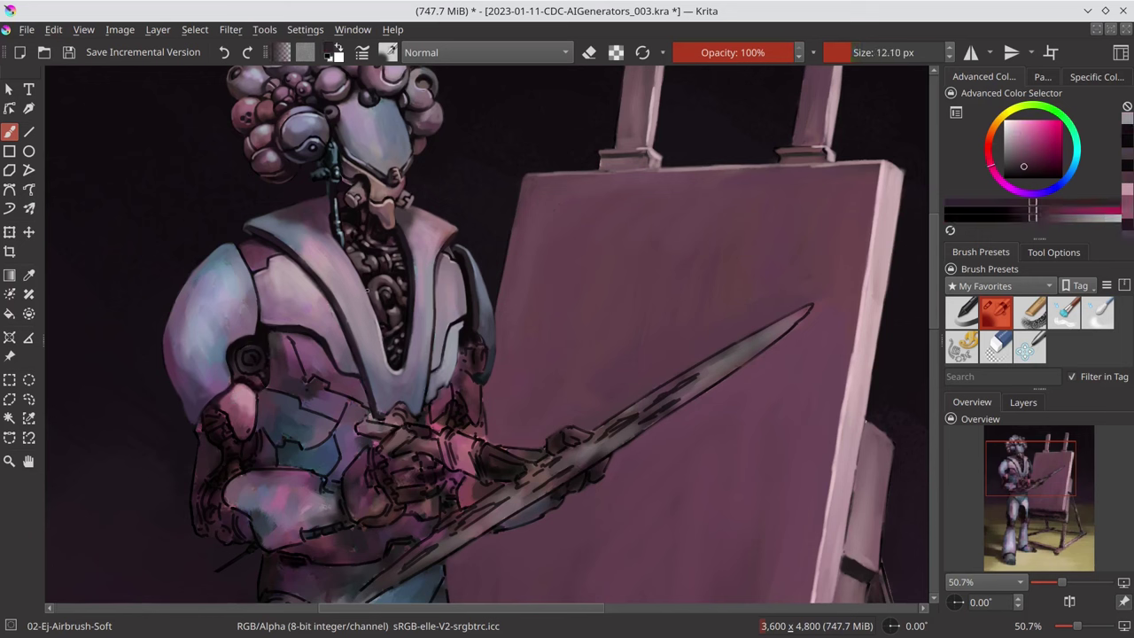
# - Shade the chest plates with pinker tones sampled from the robot, then save
pyautogui.moveTo(363, 385); pyautogui.dragTo(257, 357)
pyautogui.keyDown('ctrl'); pyautogui.click(257, 357); pyautogui.keyUp('ctrl')
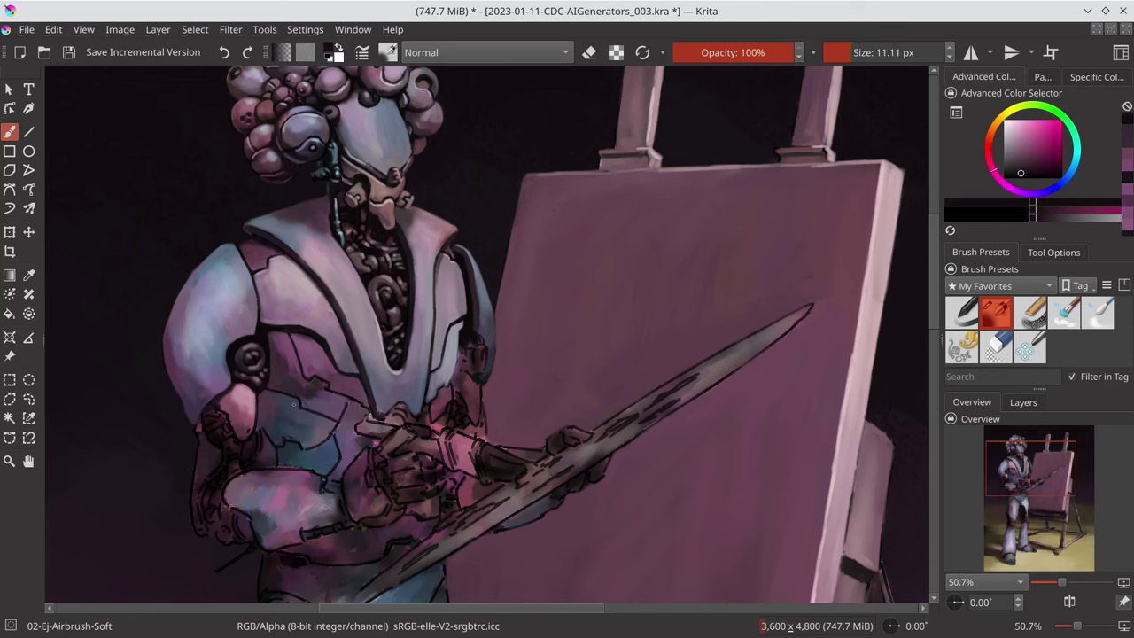
pyautogui.moveTo(372, 416); pyautogui.dragTo(390, 409)
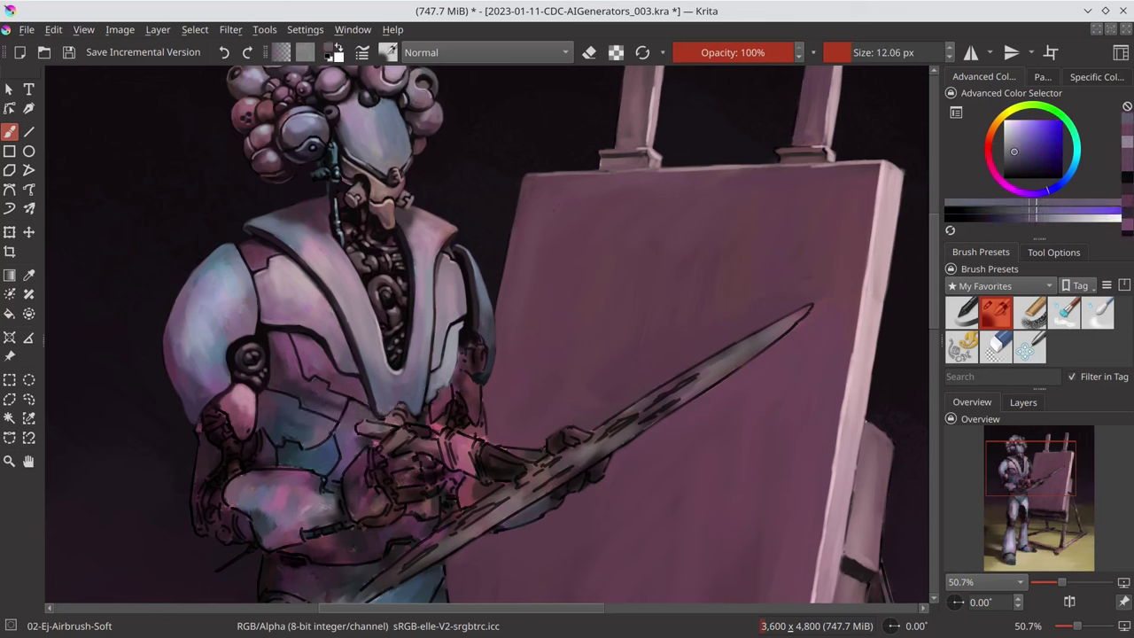
pyautogui.keyDown('ctrl'); pyautogui.click(403, 404); pyautogui.keyUp('ctrl')
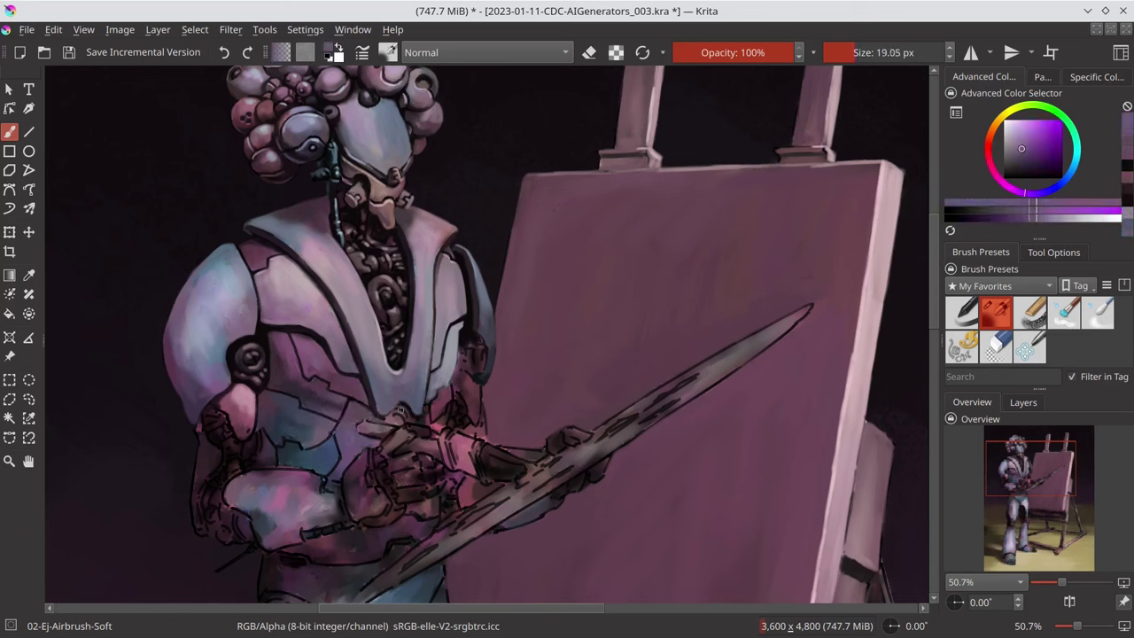
pyautogui.keyDown('ctrl'); pyautogui.click(422, 407); pyautogui.keyUp('ctrl')
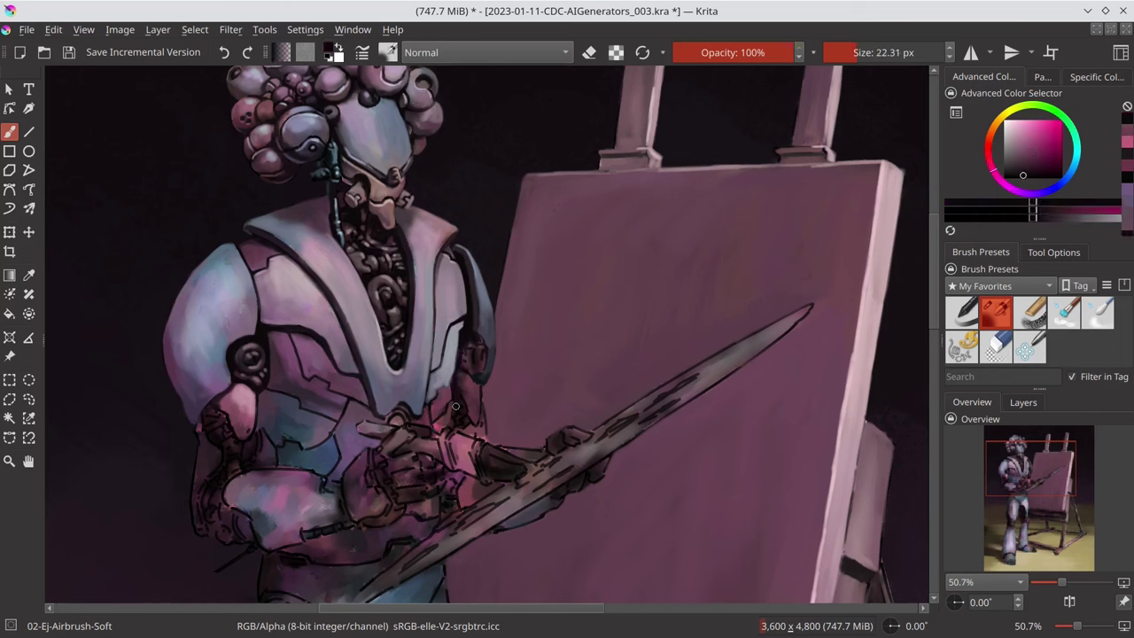
pyautogui.keyDown('ctrl'); pyautogui.click(485, 427); pyautogui.keyUp('ctrl')
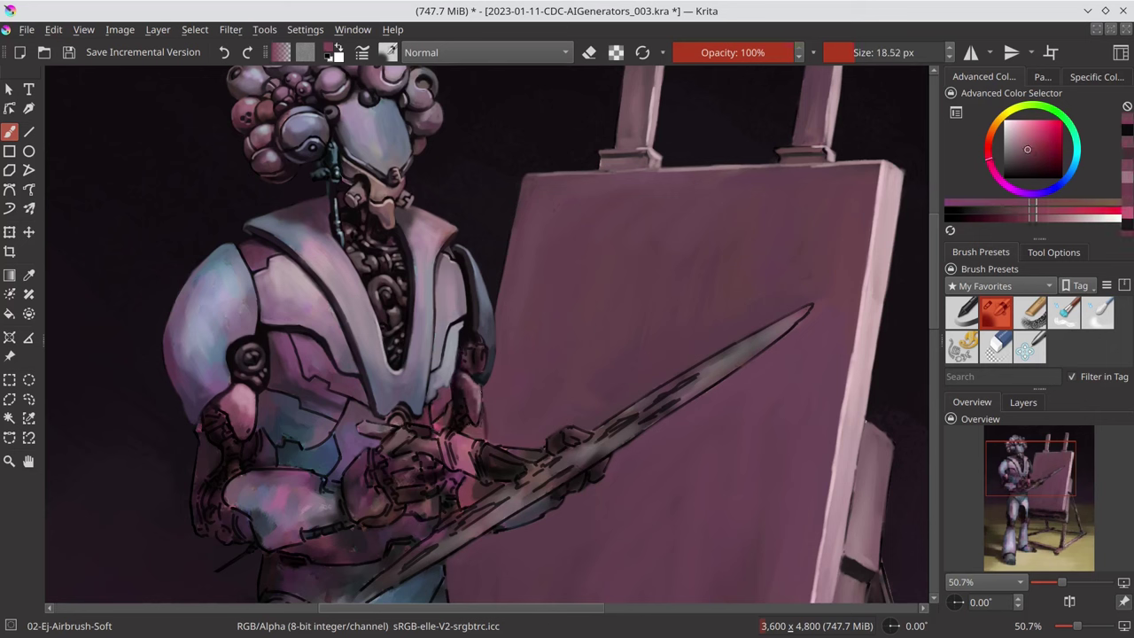
pyautogui.hotkey('ctrl', 's')
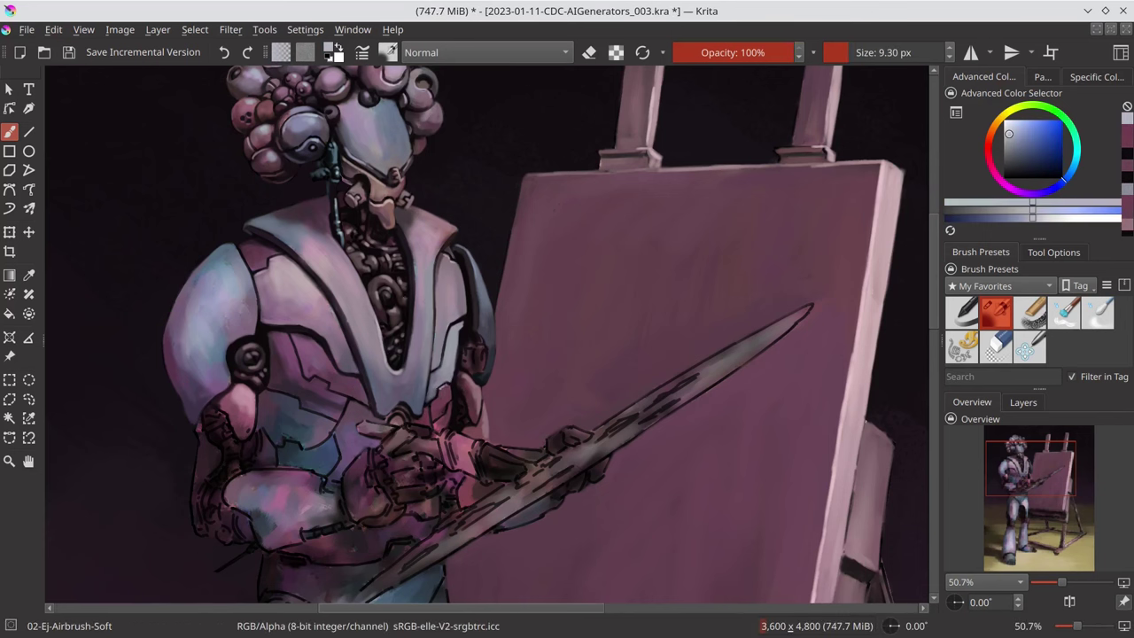
# - Apply light lavender-blue highlights to the armour, save, and zoom out
pyautogui.keyDown('ctrl'); pyautogui.click(301, 354); pyautogui.keyUp('ctrl')
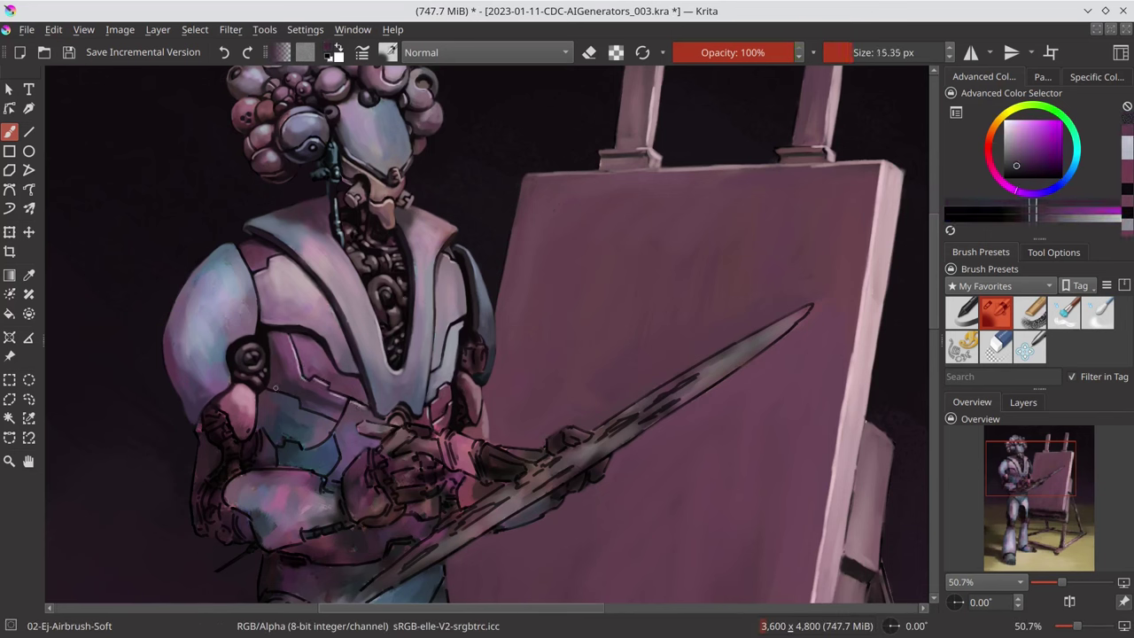
pyautogui.keyDown('ctrl'); pyautogui.click(337, 388); pyautogui.keyUp('ctrl')
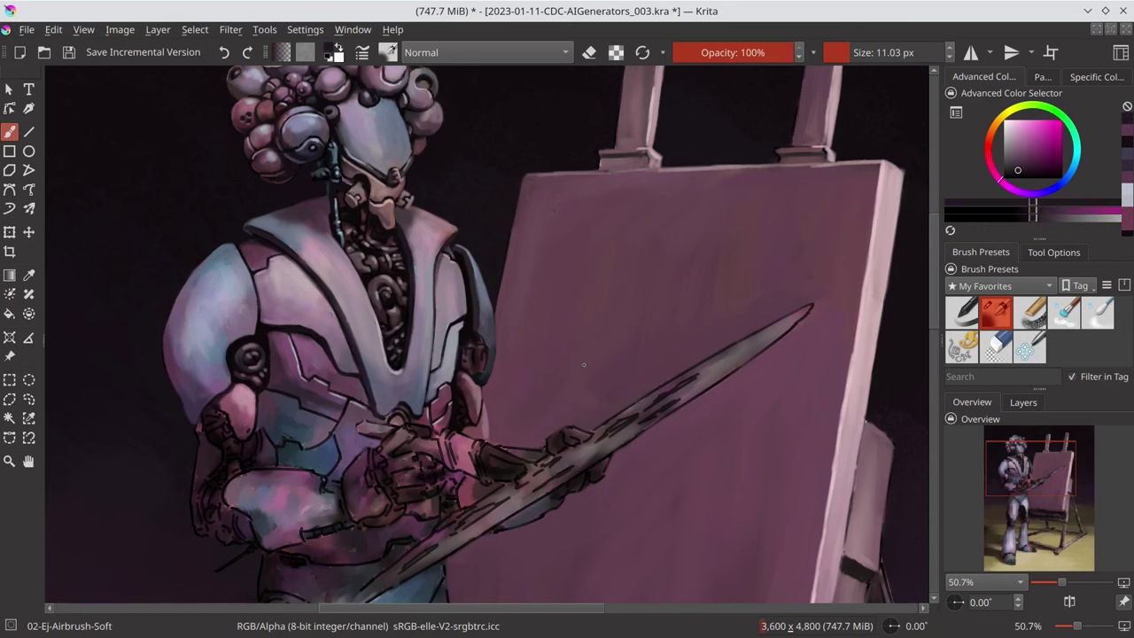
pyautogui.moveTo(584, 364); pyautogui.dragTo(620, 364)
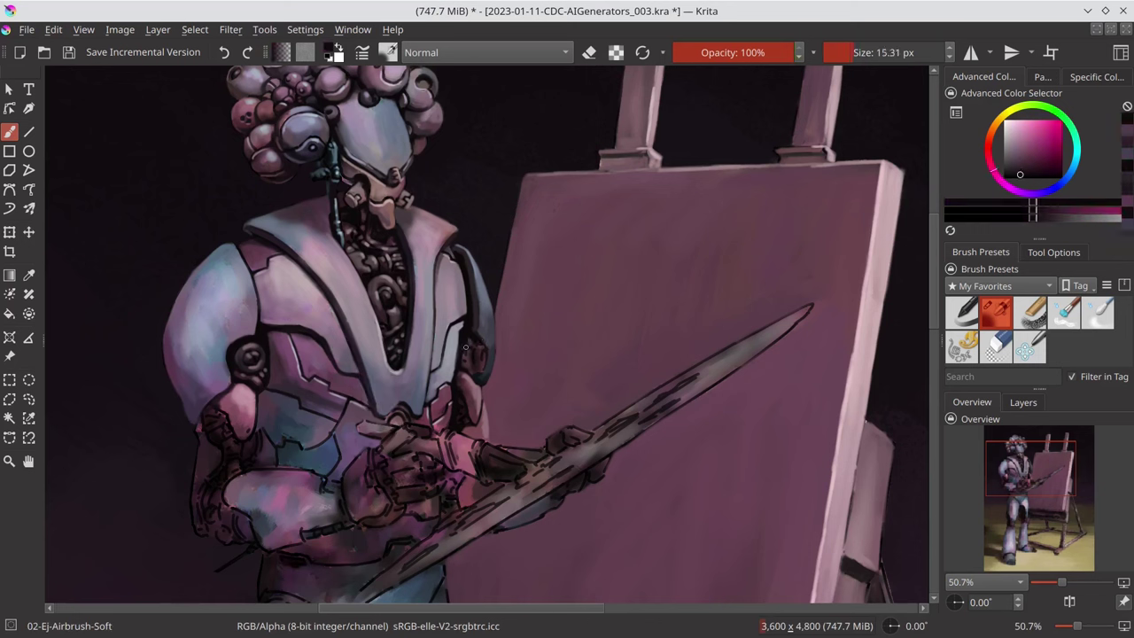
pyautogui.keyDown('ctrl'); pyautogui.click(289, 370); pyautogui.keyUp('ctrl')
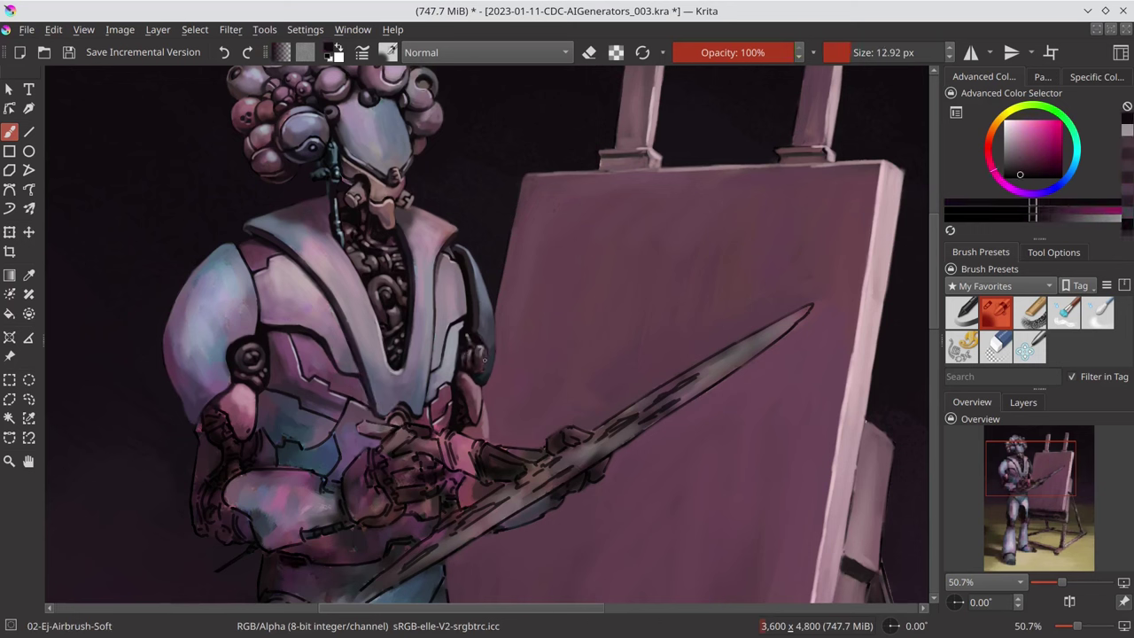
pyautogui.hotkey('ctrl', 's')
pyautogui.press('-')
pyautogui.press('-')
pyautogui.press('-')
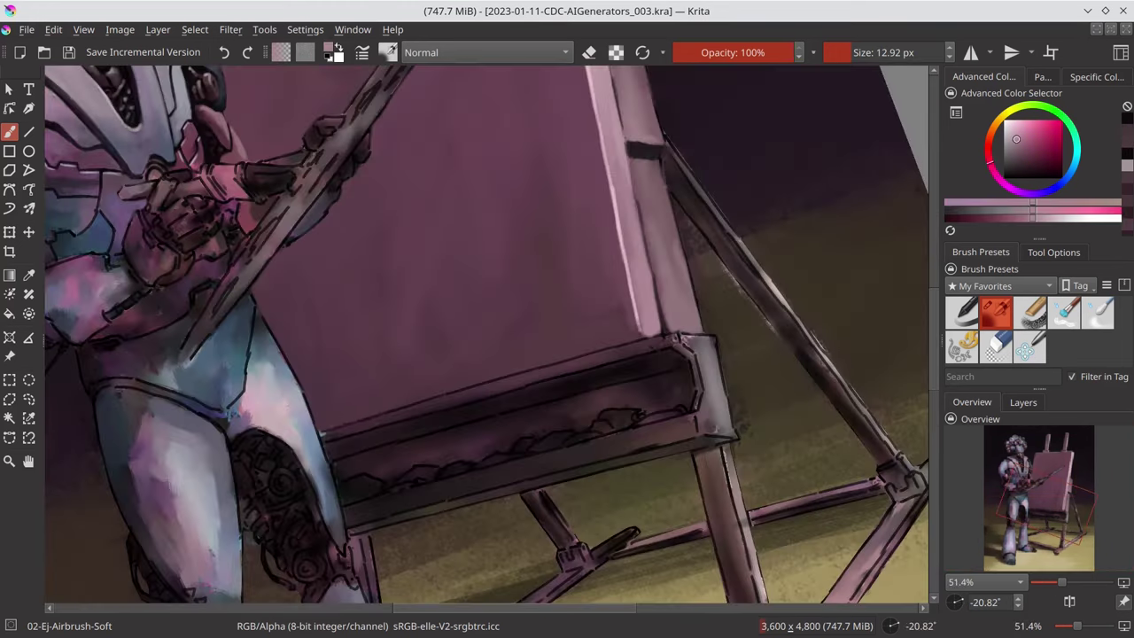
# - Darken the easel tray and tint its paint blobs cyan-blue in Color blend mode
pyautogui.moveTo(337, 427)
pyautogui.mouseDown()
pyautogui.moveTo(674, 334)
pyautogui.moveTo(511, 485)
pyautogui.moveTo(376, 503)
pyautogui.moveTo(546, 450)
pyautogui.mouseUp()
pyautogui.keyDown('ctrl'); pyautogui.click(714, 333); pyautogui.keyUp('ctrl')
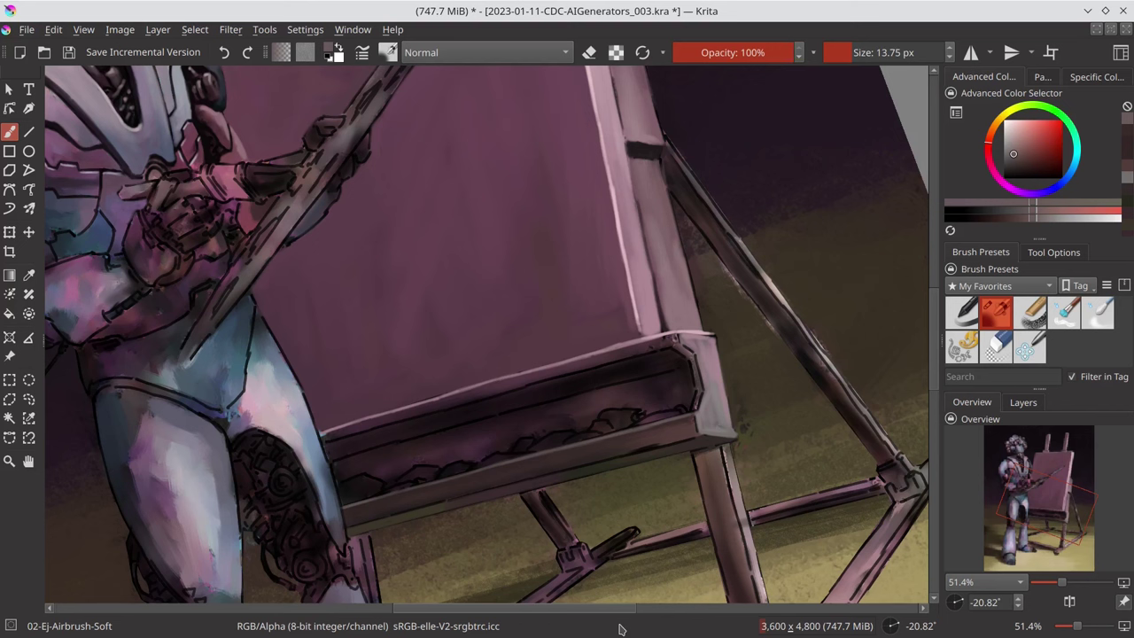
pyautogui.moveTo(405, 446)
pyautogui.mouseDown()
pyautogui.moveTo(638, 367)
pyautogui.moveTo(695, 372)
pyautogui.moveTo(646, 451)
pyautogui.moveTo(717, 331)
pyautogui.moveTo(603, 442)
pyautogui.mouseUp()
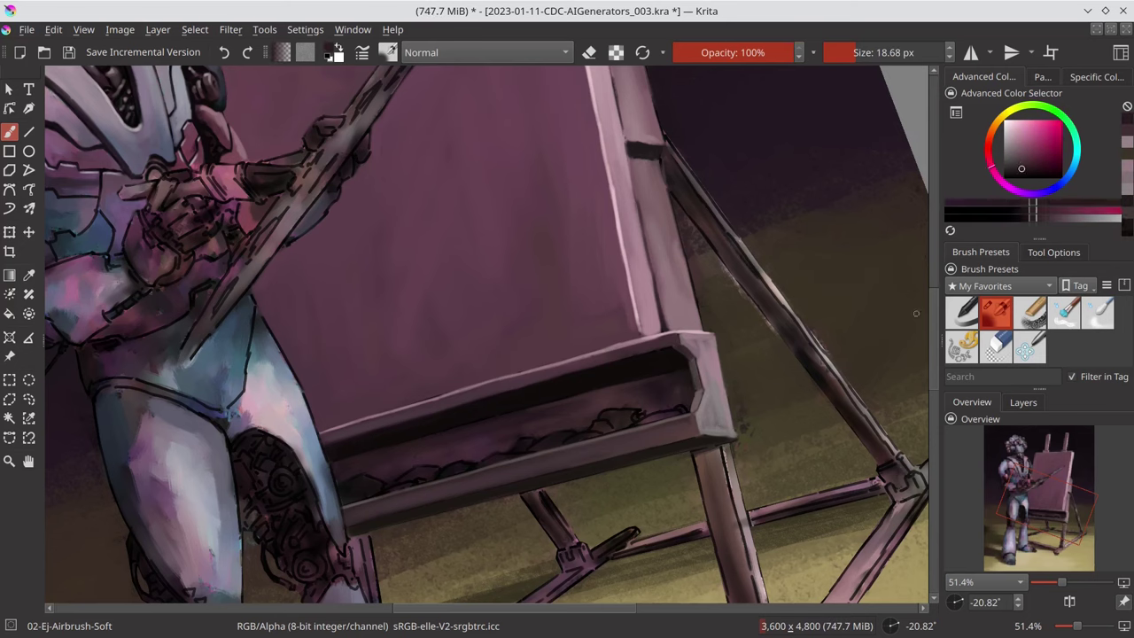
pyautogui.hotkey('shift', 'alt', 'c')
pyautogui.keyDown('ctrl'); pyautogui.click(624, 414); pyautogui.keyUp('ctrl')
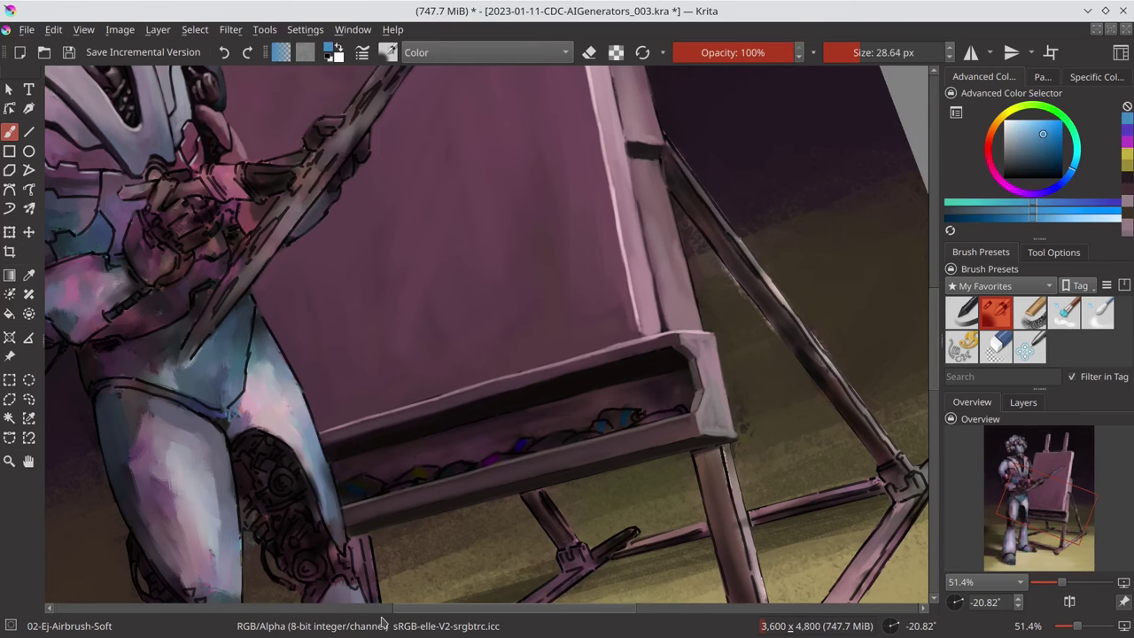
pyautogui.press('5')
pyautogui.press('2')
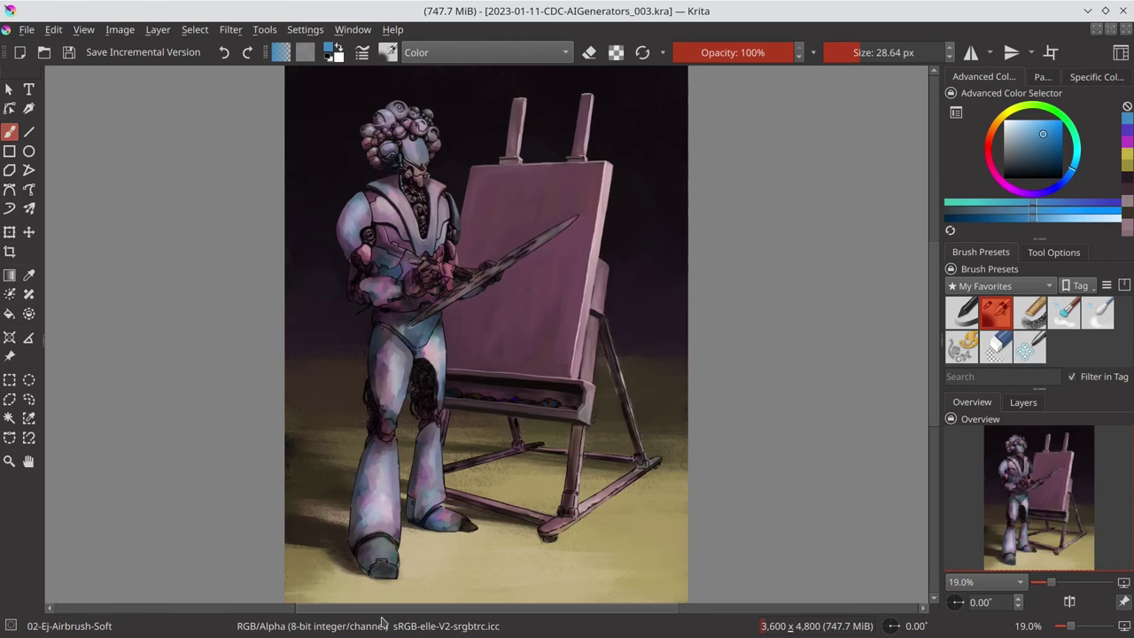
# - Refine the easel legs with light pink highlights and near-black edges using the soft airbrush, checking in mirror view
pyautogui.hotkey('ctrl', 's')
pyautogui.press('/')
pyautogui.press('d')
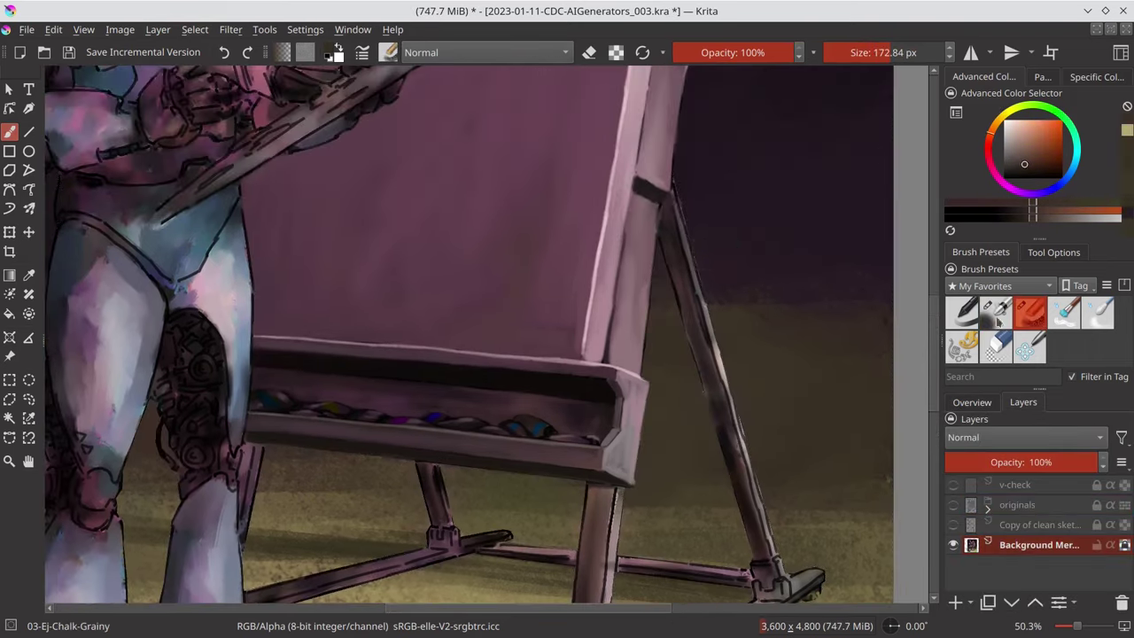
pyautogui.click(997, 322)
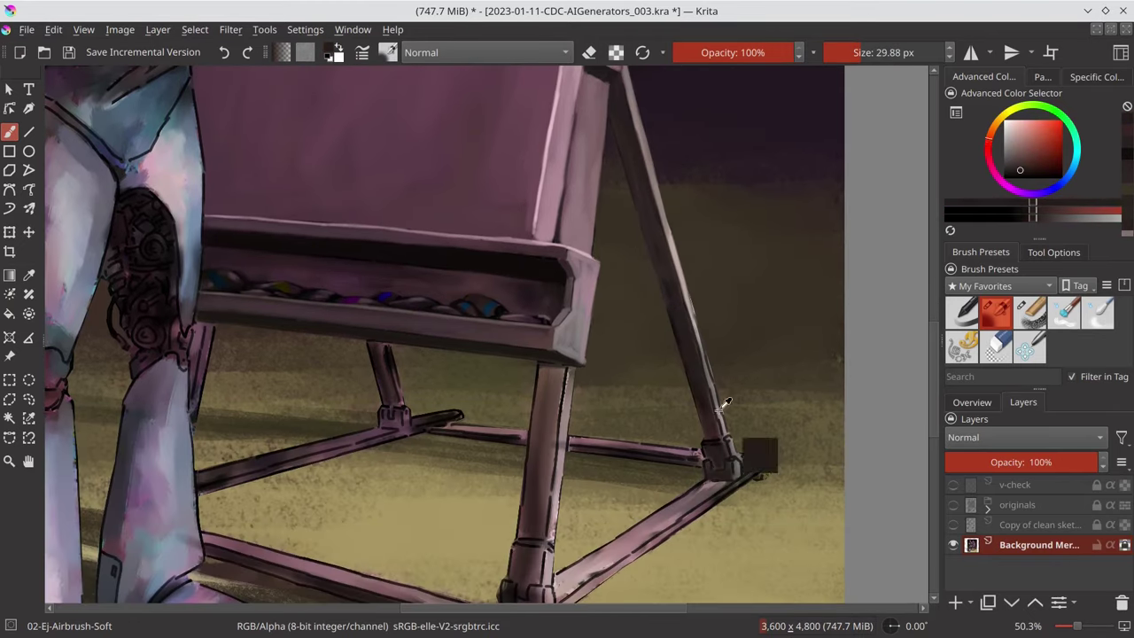
pyautogui.keyDown('ctrl'); pyautogui.click(699, 354); pyautogui.keyUp('ctrl')
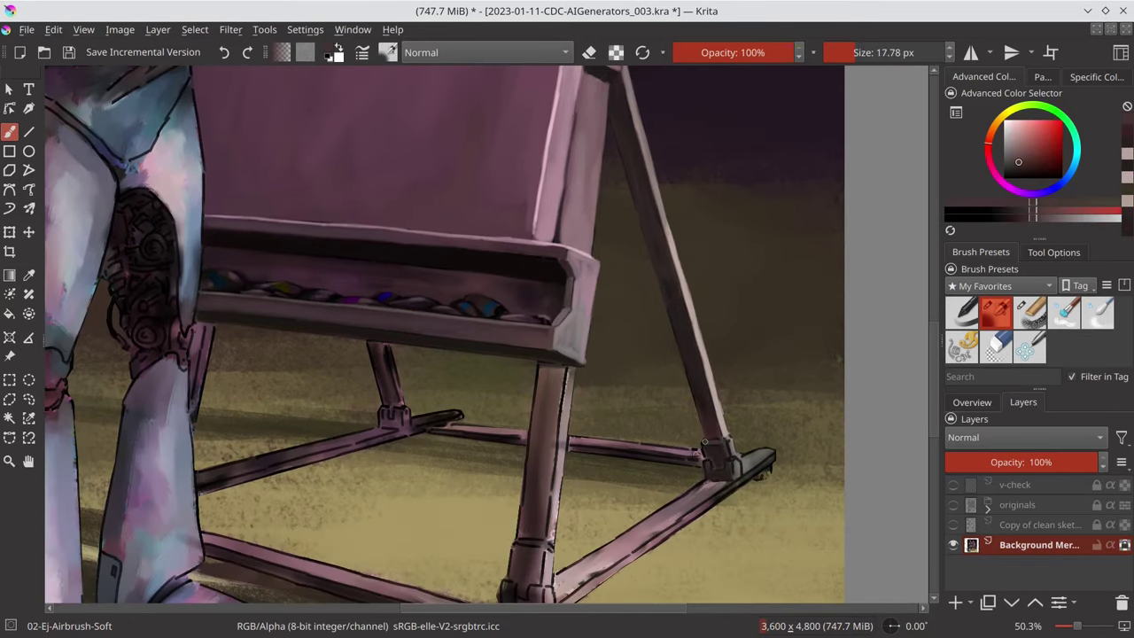
pyautogui.keyDown('ctrl'); pyautogui.click(706, 460); pyautogui.keyUp('ctrl')
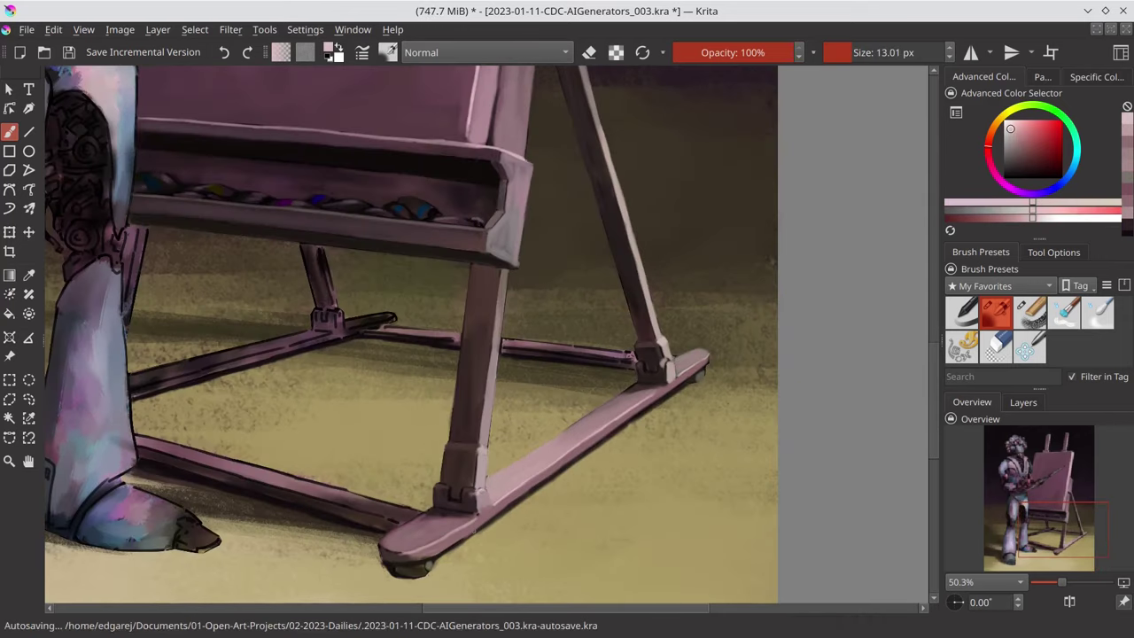
pyautogui.click(1070, 602)
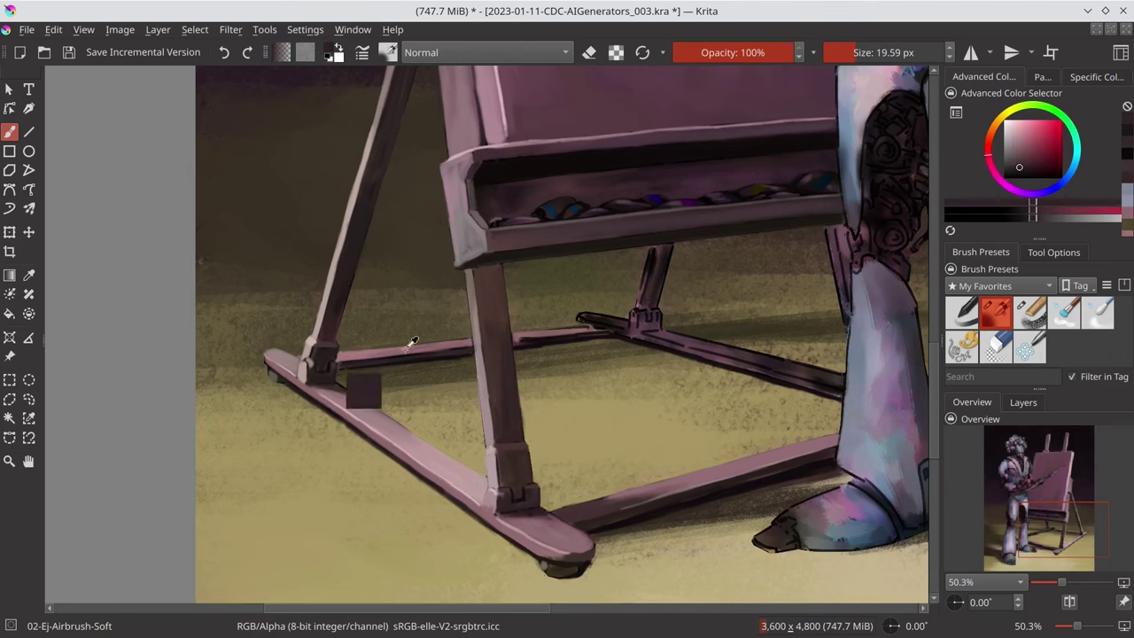
pyautogui.keyDown('ctrl'); pyautogui.click(430, 593); pyautogui.keyUp('ctrl')
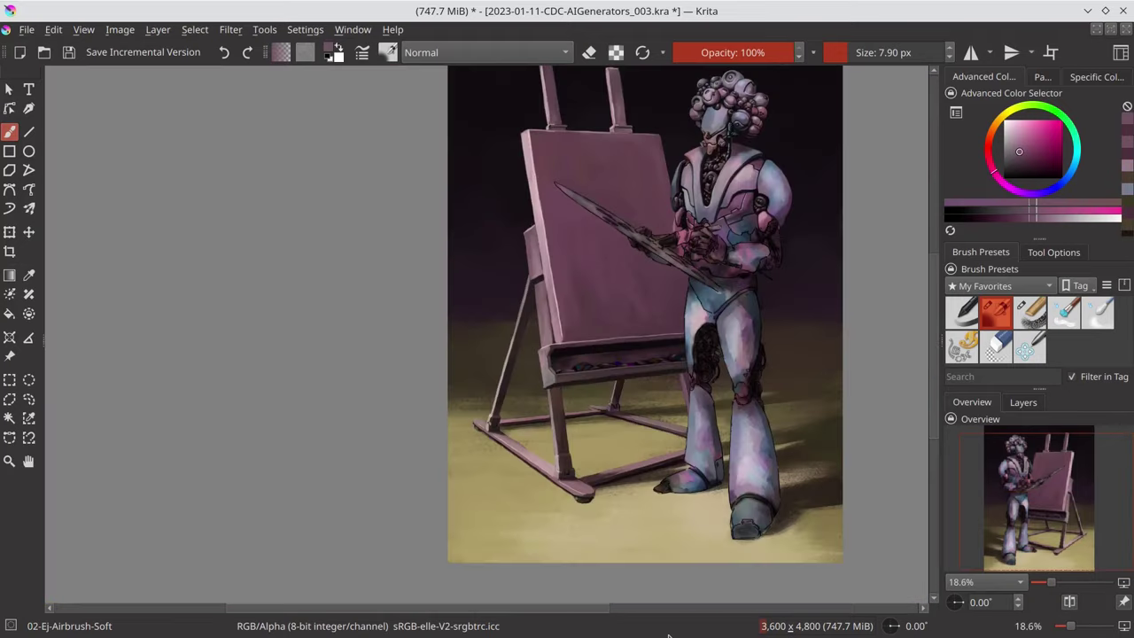
# - Save, zoom into the robot's chest and sample dark and light purple tones
pyautogui.hotkey('ctrl', 's')
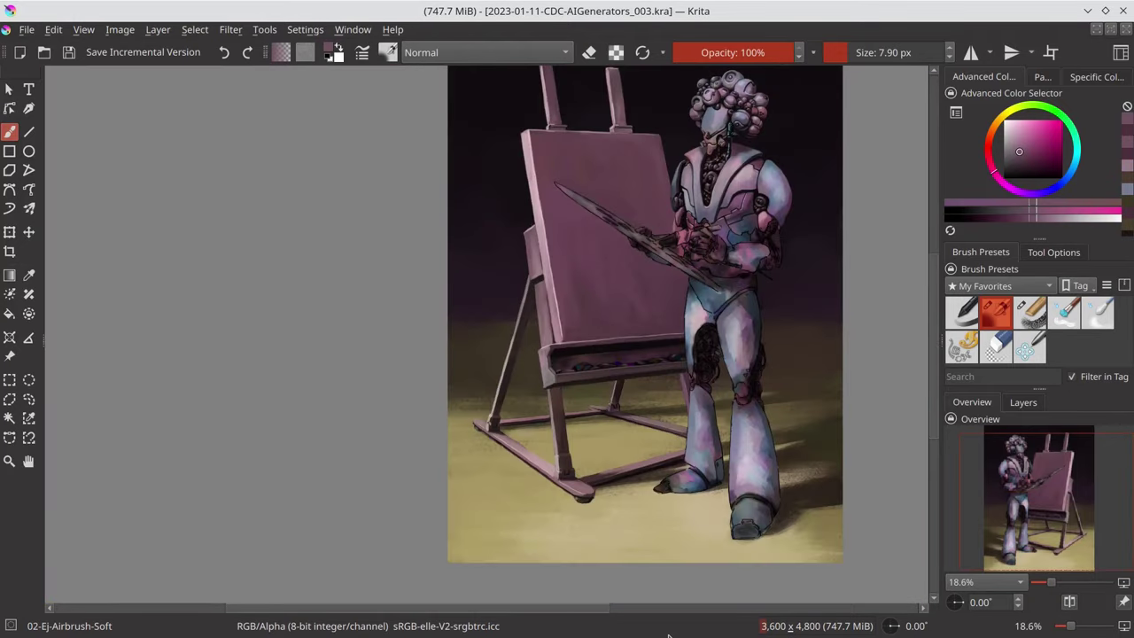
pyautogui.scroll(5, 720, 348)
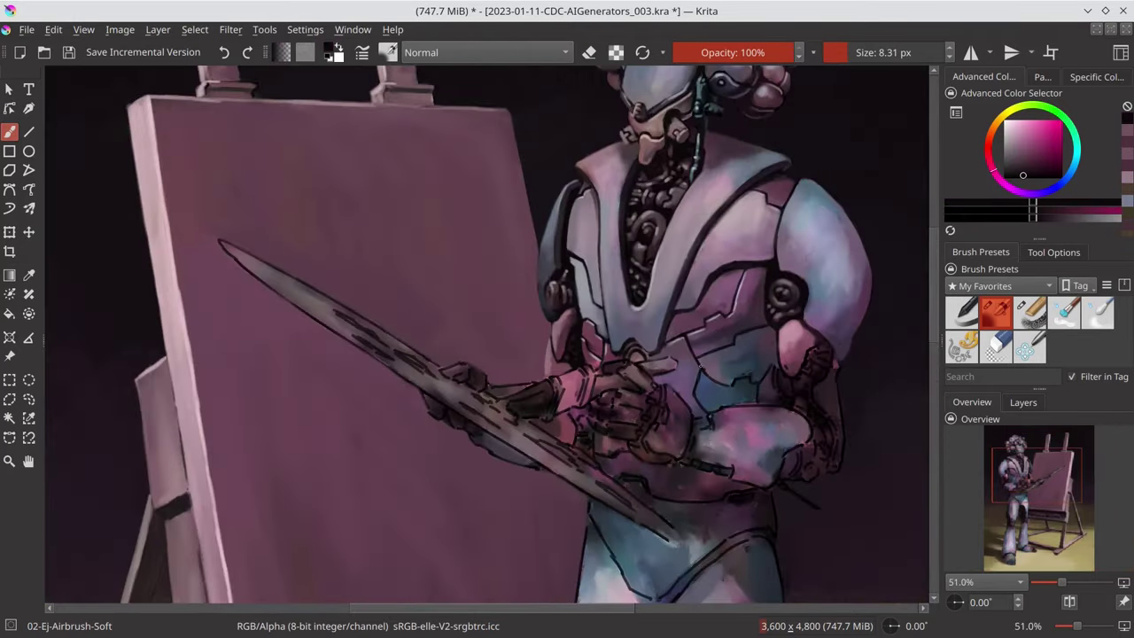
pyautogui.moveTo(699, 370); pyautogui.dragTo(772, 372)
pyautogui.keyDown('ctrl'); pyautogui.click(774, 387); pyautogui.keyUp('ctrl')
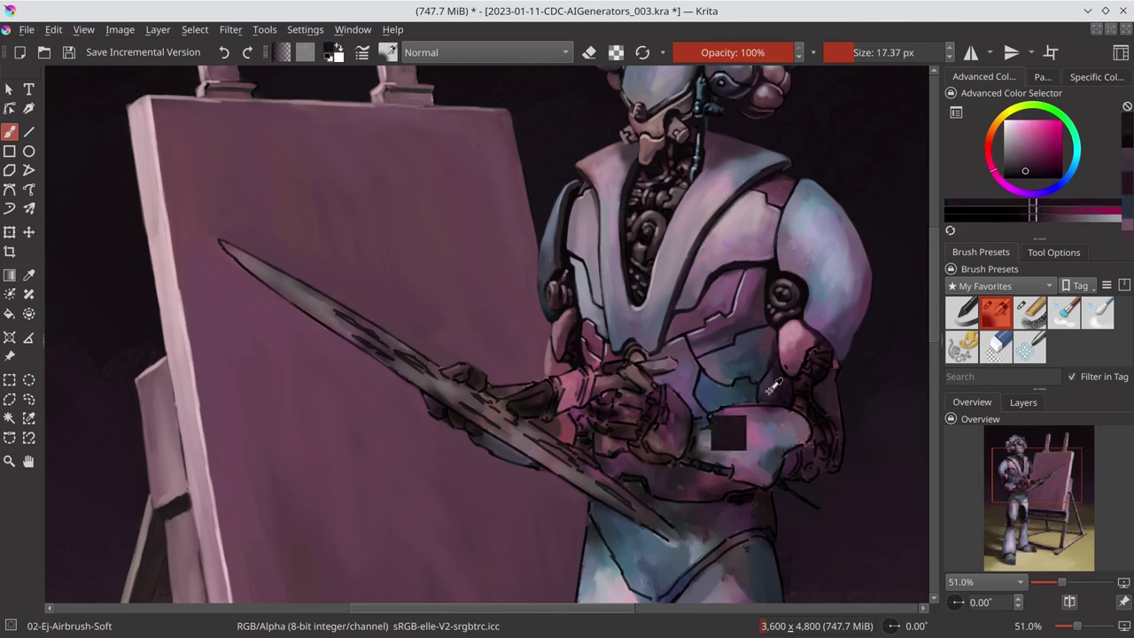
pyautogui.keyDown('ctrl'); pyautogui.click(755, 342); pyautogui.keyUp('ctrl')
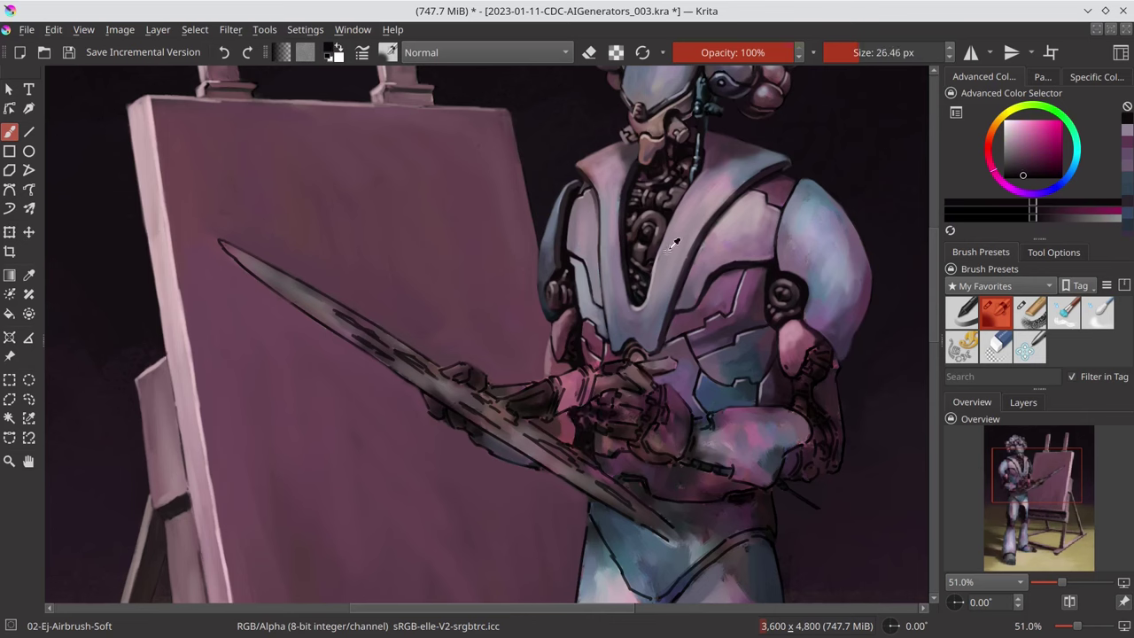
pyautogui.keyDown('ctrl'); pyautogui.click(575, 341); pyautogui.keyUp('ctrl')
pyautogui.scroll(-2, 620, 398)
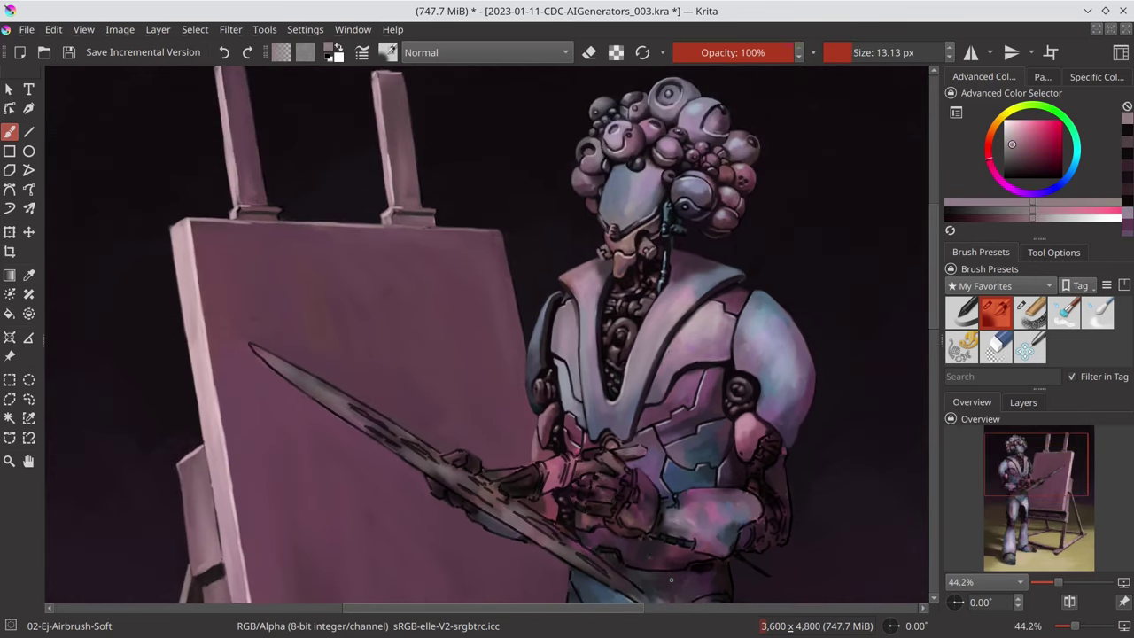
# - Paint soft bluish-purple highlights on the chest and head plating with a rotated canvas, then fit the page
pyautogui.keyDown('ctrl'); pyautogui.click(671, 579); pyautogui.keyUp('ctrl')
pyautogui.moveTo(671, 579); pyautogui.dragTo(618, 511)
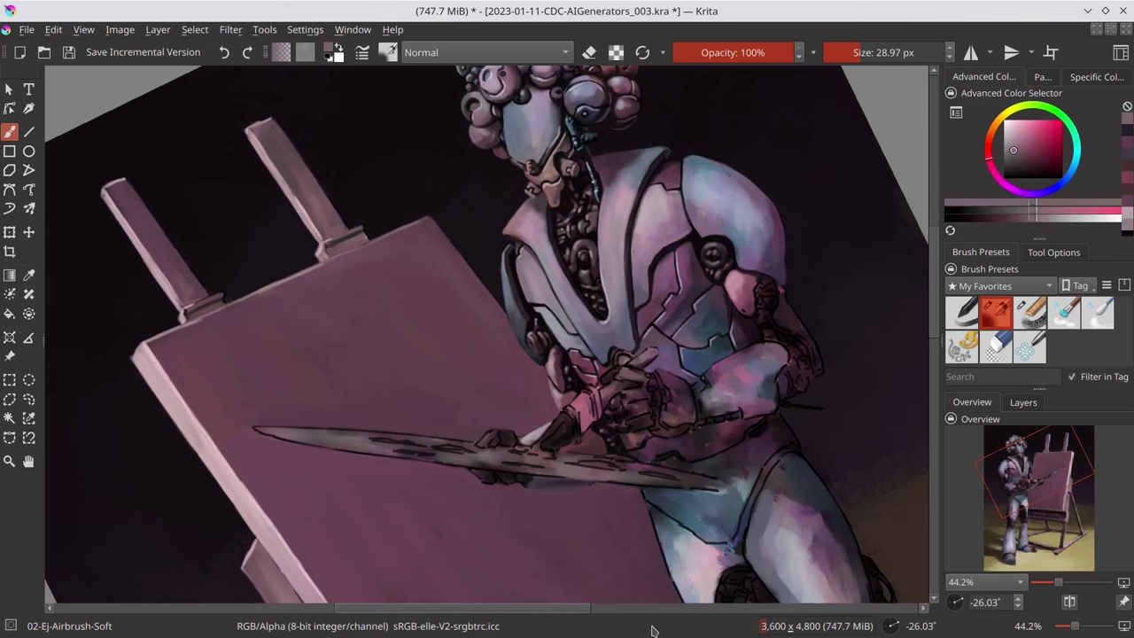
pyautogui.press('5')
pyautogui.keyDown('ctrl'); pyautogui.click(577, 505); pyautogui.keyUp('ctrl')
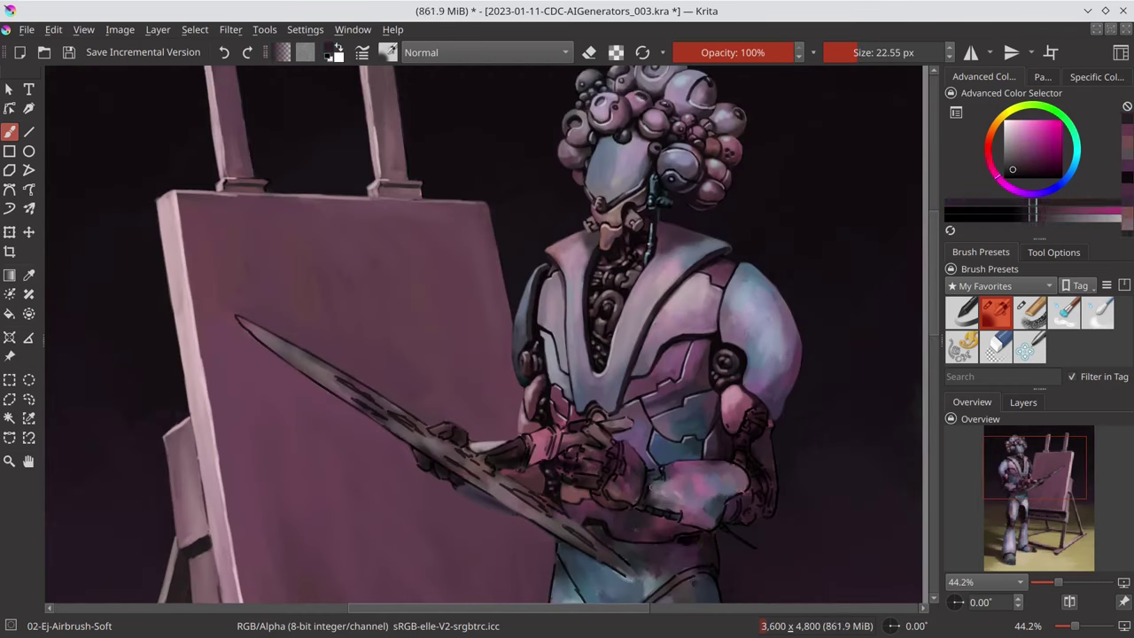
pyautogui.keyDown('ctrl'); pyautogui.click(681, 530); pyautogui.keyUp('ctrl')
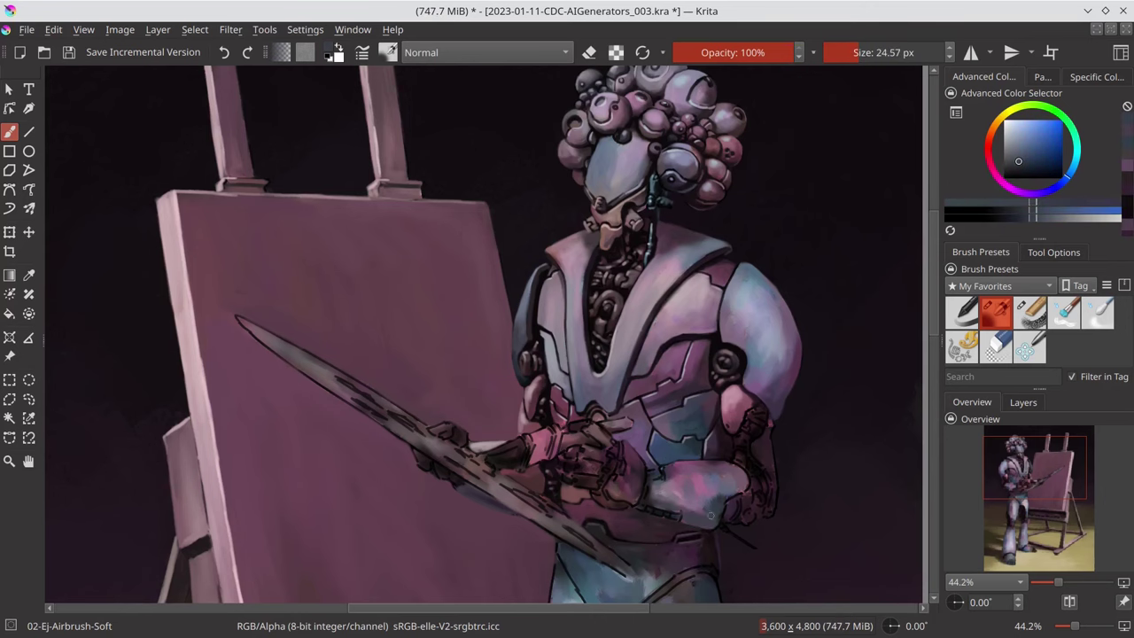
pyautogui.keyDown('ctrl'); pyautogui.click(739, 507); pyautogui.keyUp('ctrl')
pyautogui.press('2')
pyautogui.scroll(5, 707, 259)
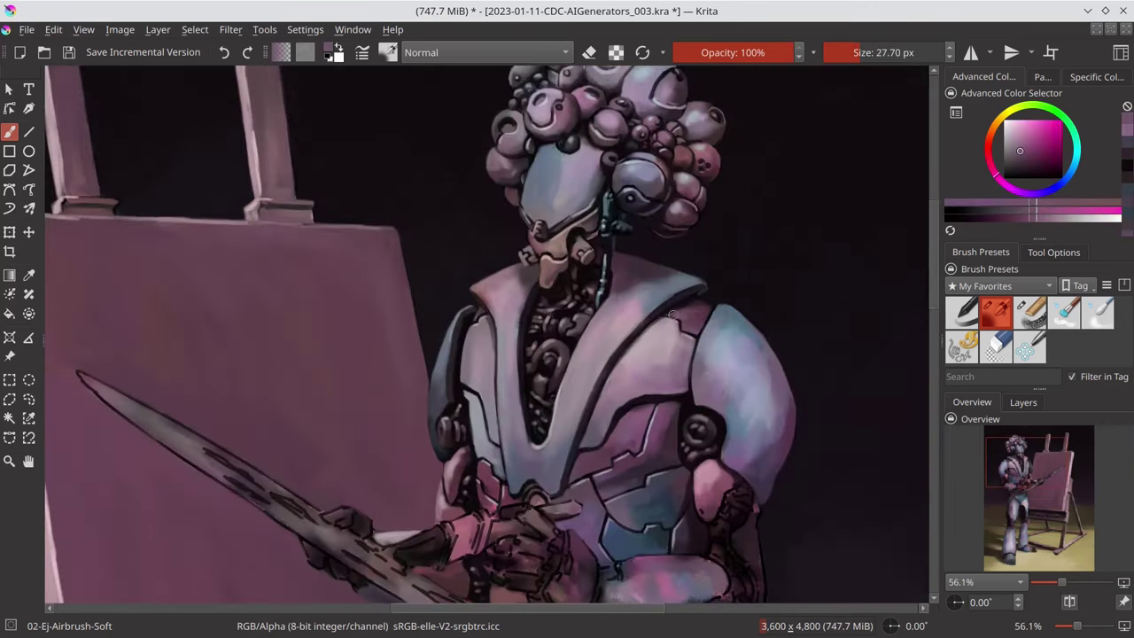
pyautogui.keyDown('ctrl'); pyautogui.click(707, 258); pyautogui.keyUp('ctrl')
pyautogui.press('2')
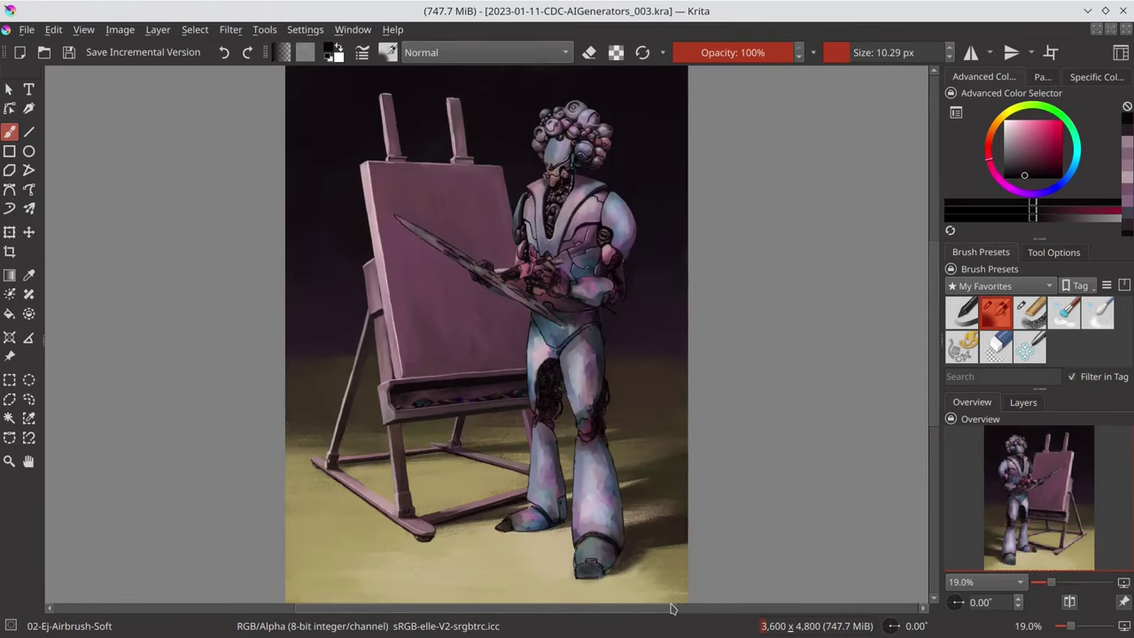
# - Paint a torso stroke and a pale teal highlight along the sword's lower edge
pyautogui.scroll(5, 567, 226)
pyautogui.keyDown('ctrl'); pyautogui.click(380, 396); pyautogui.keyUp('ctrl')
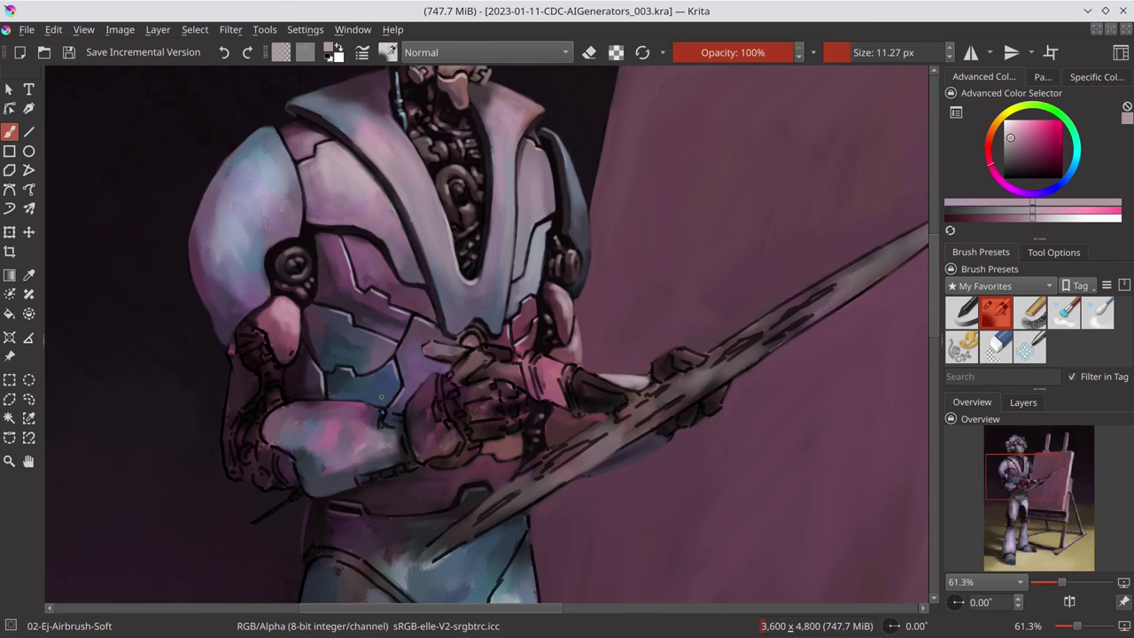
pyautogui.moveTo(574, 323); pyautogui.dragTo(577, 356)
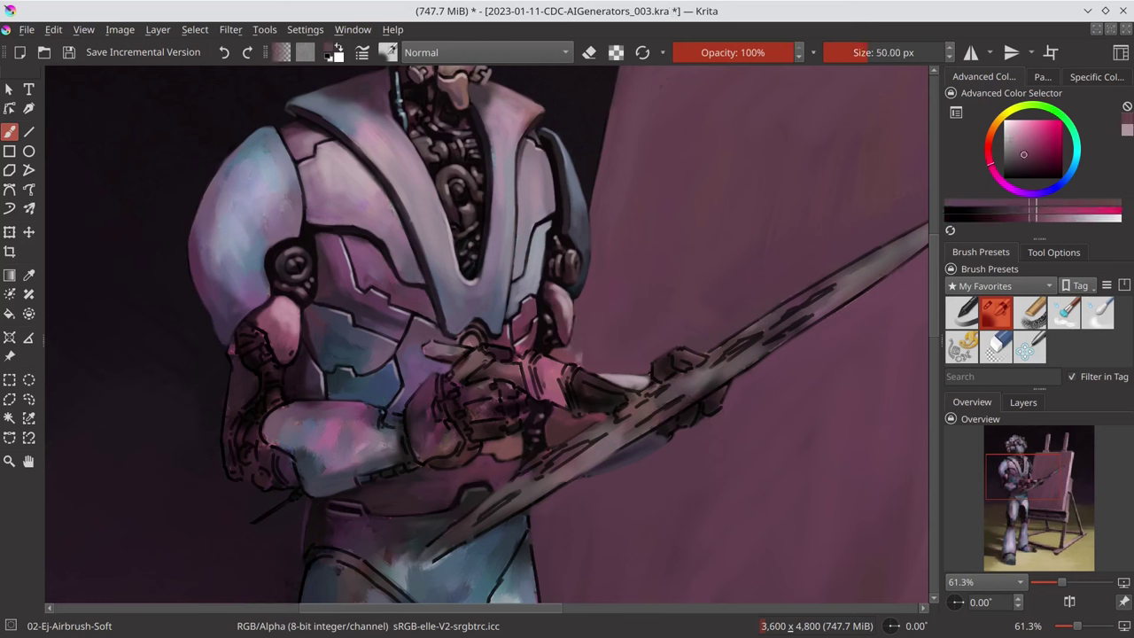
pyautogui.keyDown('ctrl'); pyautogui.click(561, 350); pyautogui.keyUp('ctrl')
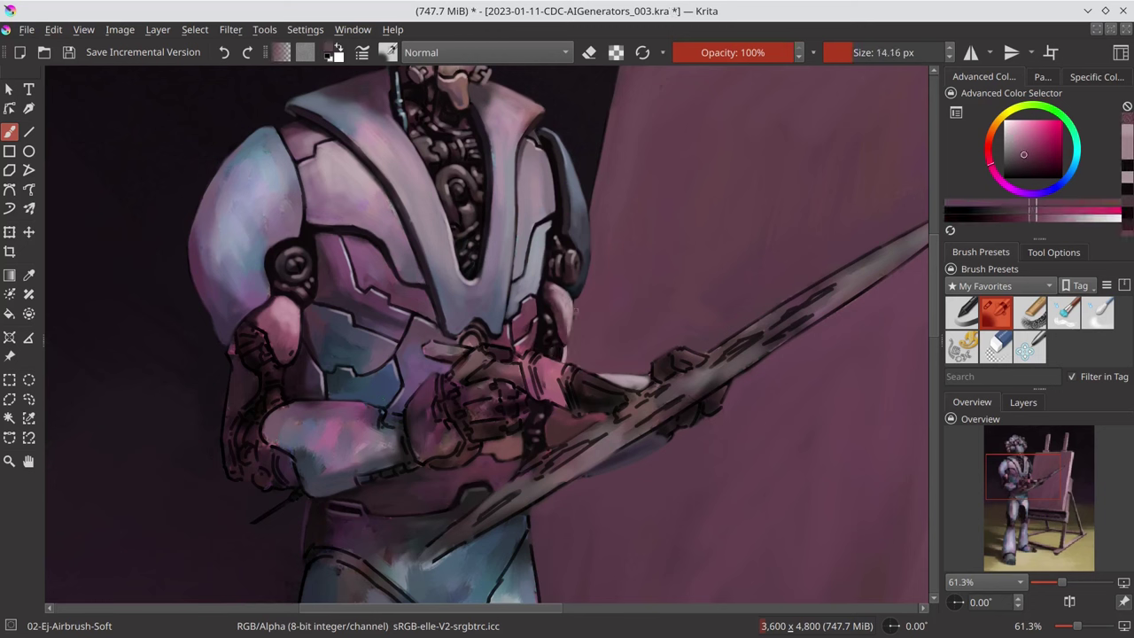
pyautogui.keyDown('ctrl'); pyautogui.click(501, 425); pyautogui.keyUp('ctrl')
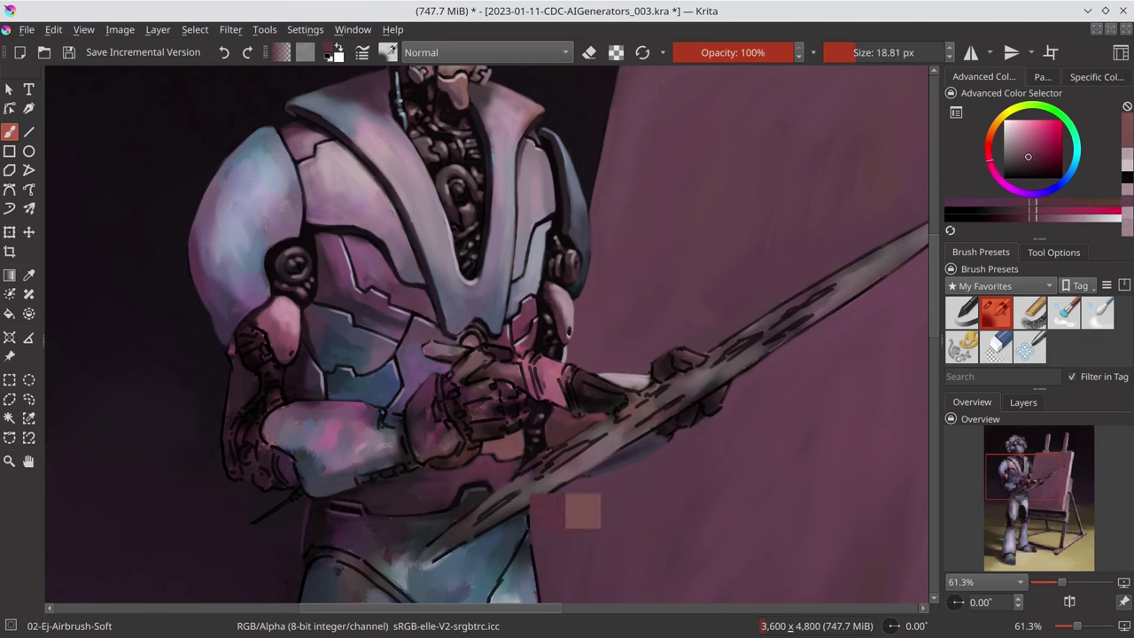
pyautogui.moveTo(496, 487); pyautogui.dragTo(514, 403)
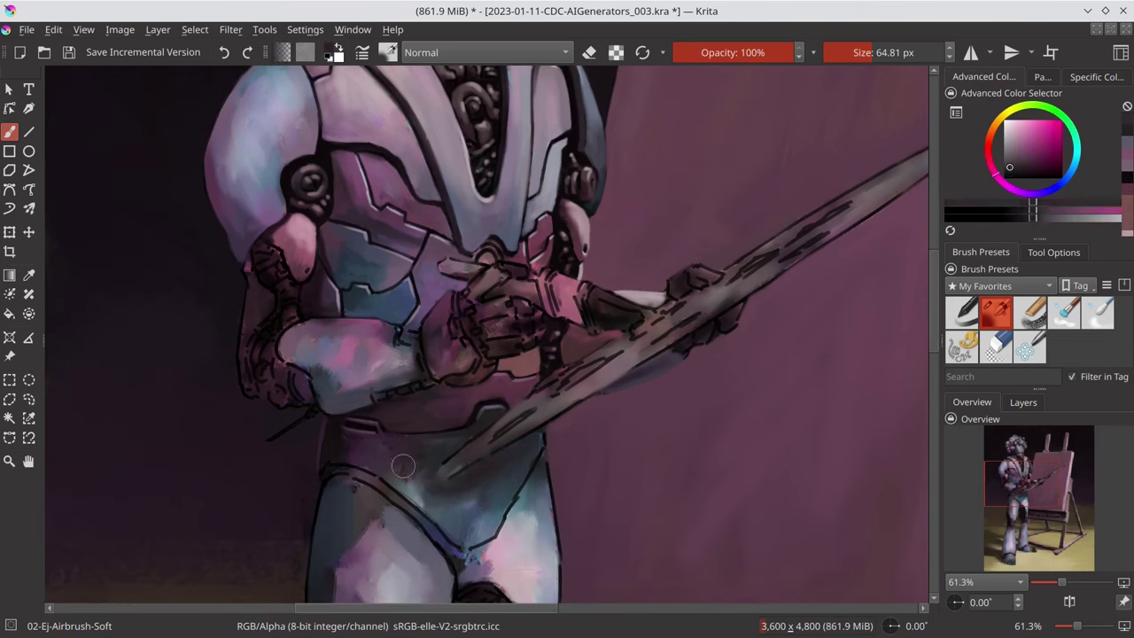
pyautogui.moveTo(434, 443)
pyautogui.mouseDown()
pyautogui.moveTo(469, 443)
pyautogui.moveTo(443, 469)
pyautogui.mouseUp()
pyautogui.keyDown('ctrl'); pyautogui.click(453, 474); pyautogui.keyUp('ctrl')
pyautogui.keyDown('ctrl'); pyautogui.click(532, 452); pyautogui.keyUp('ctrl')
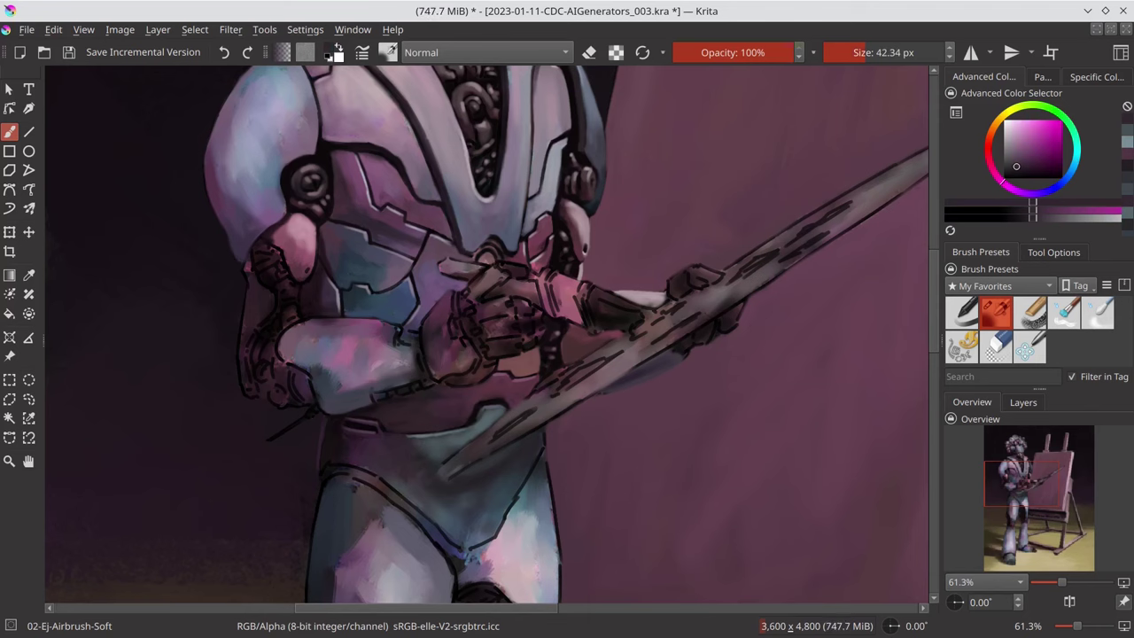
pyautogui.keyDown('ctrl'); pyautogui.click(538, 431); pyautogui.keyUp('ctrl')
pyautogui.keyDown('ctrl'); pyautogui.click(543, 399); pyautogui.keyUp('ctrl')
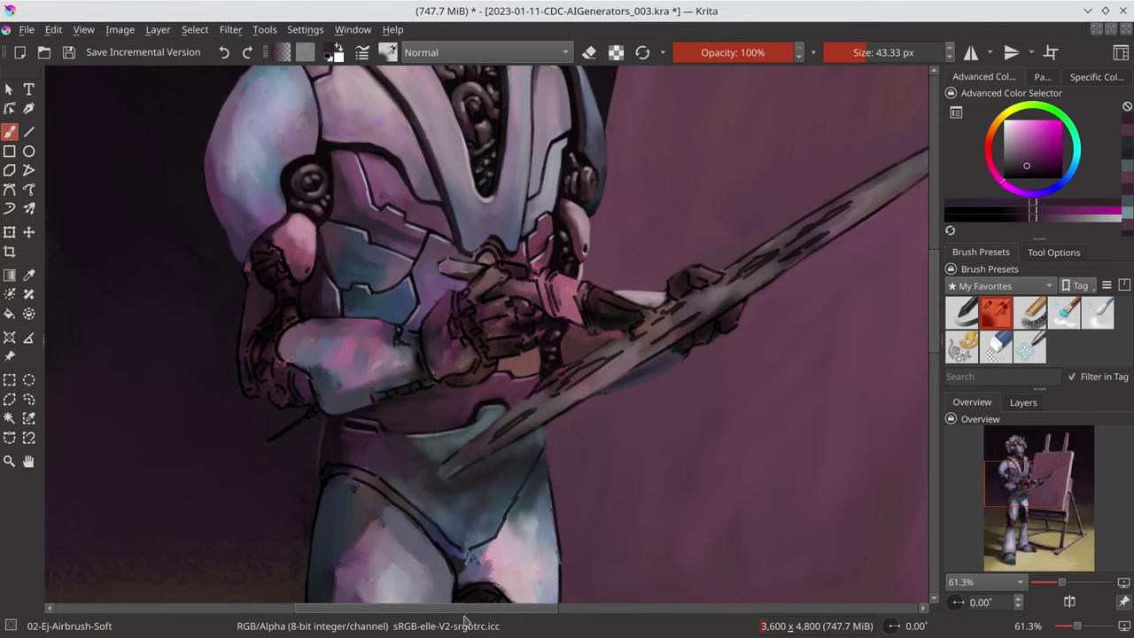
# - In normal blend mode, add light rim strokes along the helmet edge and left arm
pyautogui.moveTo(272, 260)
pyautogui.mouseDown()
pyautogui.moveTo(378, 284)
pyautogui.moveTo(347, 412)
pyautogui.mouseUp()
pyautogui.hotkey('alt', 'shift', 'n')
pyautogui.keyDown('ctrl'); pyautogui.click(354, 337); pyautogui.keyUp('ctrl')
pyautogui.moveTo(368, 310); pyautogui.dragTo(363, 286)
pyautogui.keyDown('ctrl'); pyautogui.click(356, 310); pyautogui.keyUp('ctrl')
pyautogui.keyDown('ctrl'); pyautogui.click(371, 355); pyautogui.keyUp('ctrl')
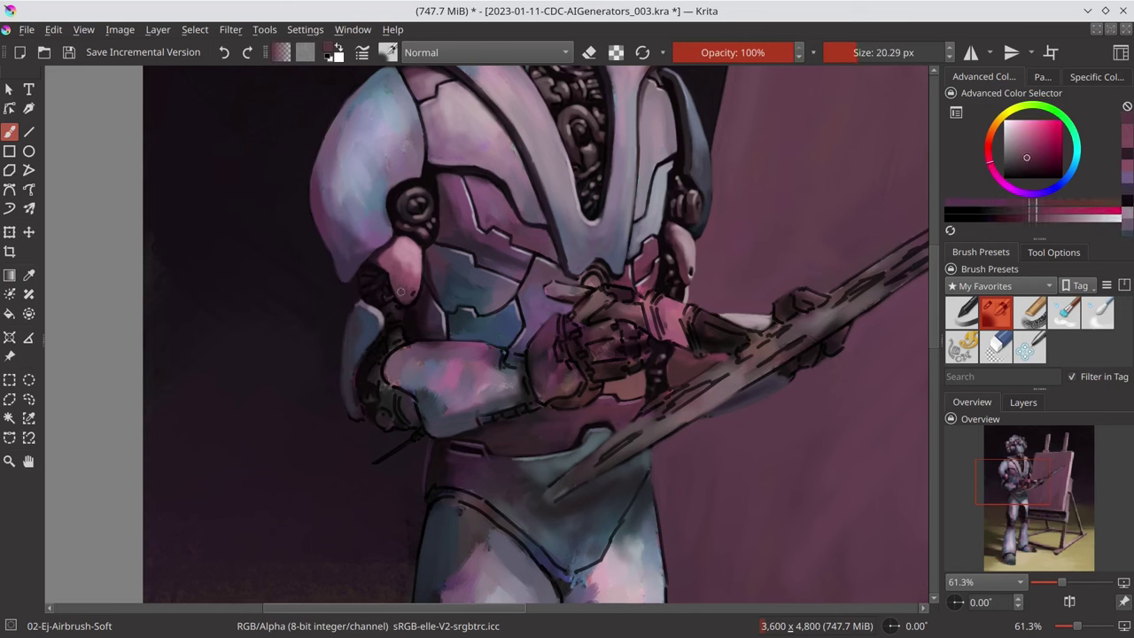
pyautogui.moveTo(354, 368); pyautogui.dragTo(349, 412)
pyautogui.keyDown('ctrl'); pyautogui.click(359, 355); pyautogui.keyUp('ctrl')
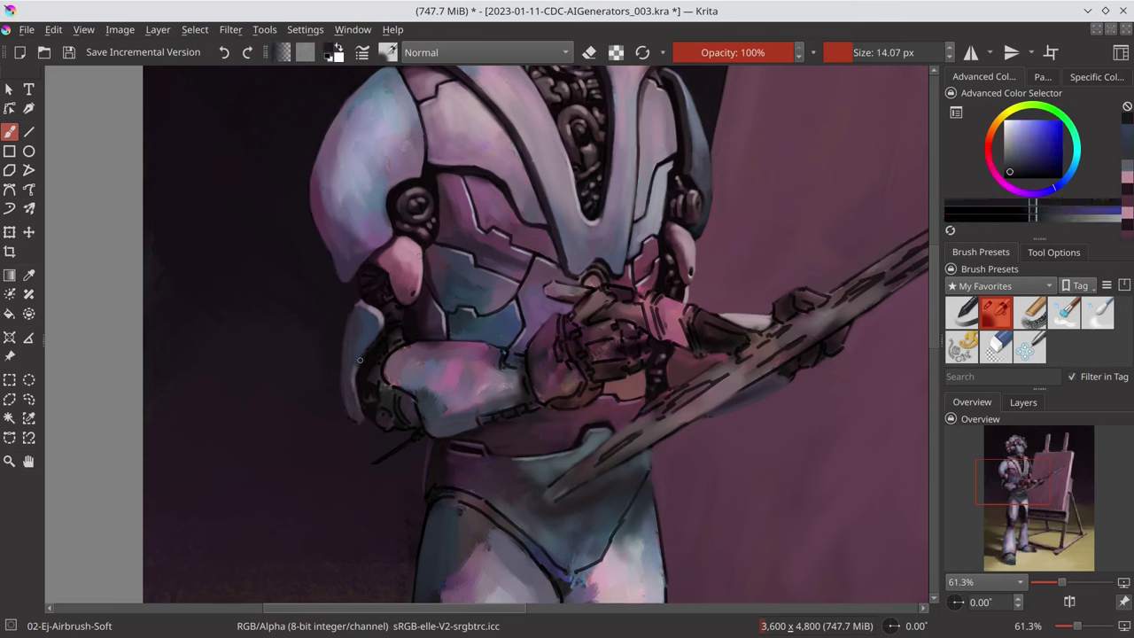
pyautogui.moveTo(376, 335); pyautogui.dragTo(358, 365)
pyautogui.keyDown('ctrl'); pyautogui.click(360, 307); pyautogui.keyUp('ctrl')
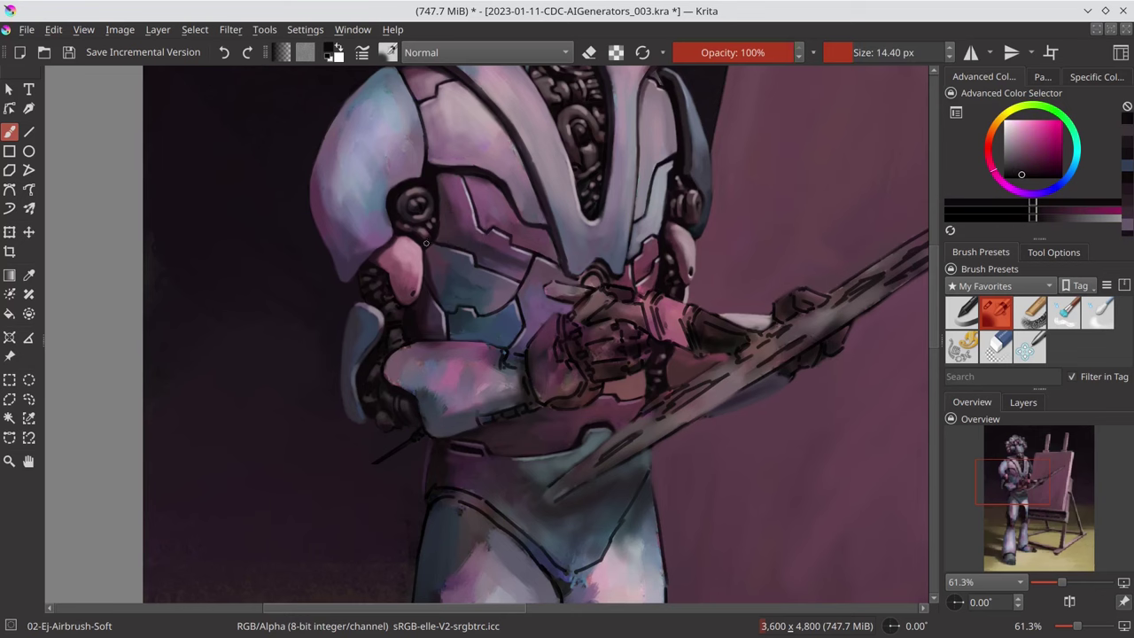
pyautogui.keyDown('ctrl'); pyautogui.click(398, 304); pyautogui.keyUp('ctrl')
# - Save, zoom back in and sample darker and lighter purple and pink tones from the robot
pyautogui.hotkey('ctrl', 's')
pyautogui.press('2')
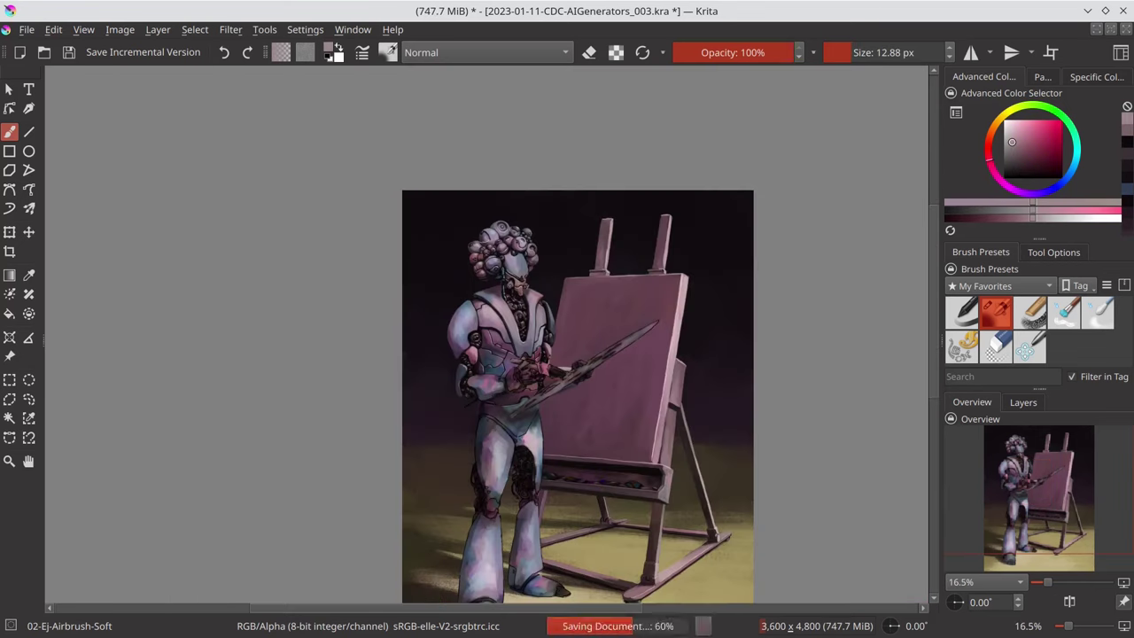
pyautogui.scroll(5, 349, 424)
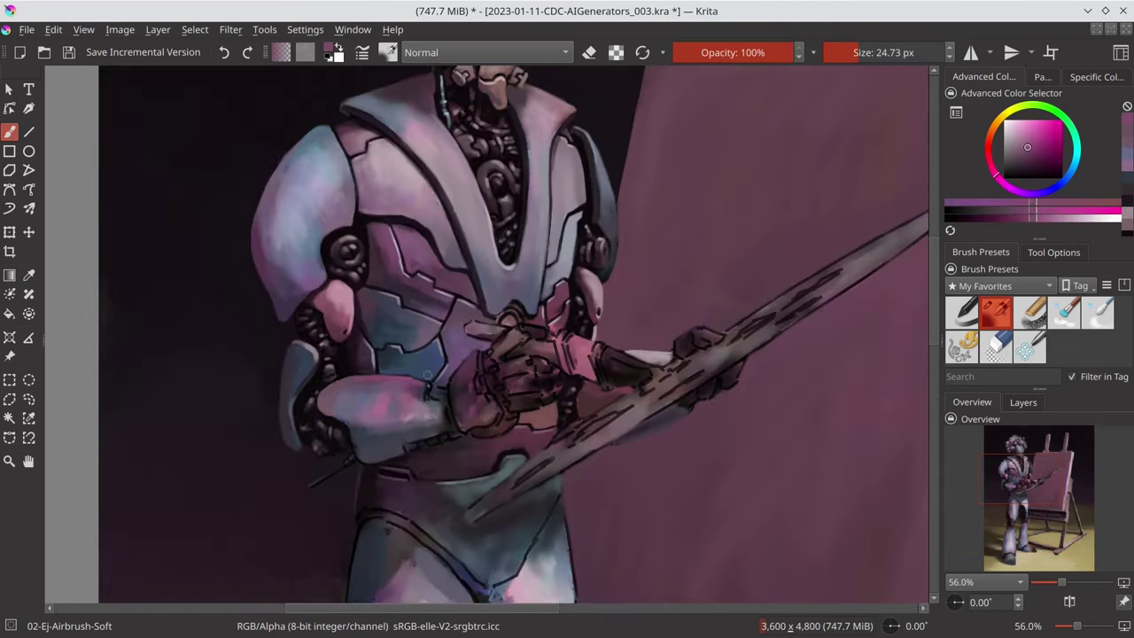
pyautogui.moveTo(426, 375)
pyautogui.keyDown('shift'); pyautogui.mouseDown()
pyautogui.moveTo(408, 376)
pyautogui.moveTo(432, 376)
pyautogui.mouseUp(); pyautogui.keyUp('shift')
pyautogui.keyDown('ctrl'); pyautogui.click(436, 393); pyautogui.keyUp('ctrl')
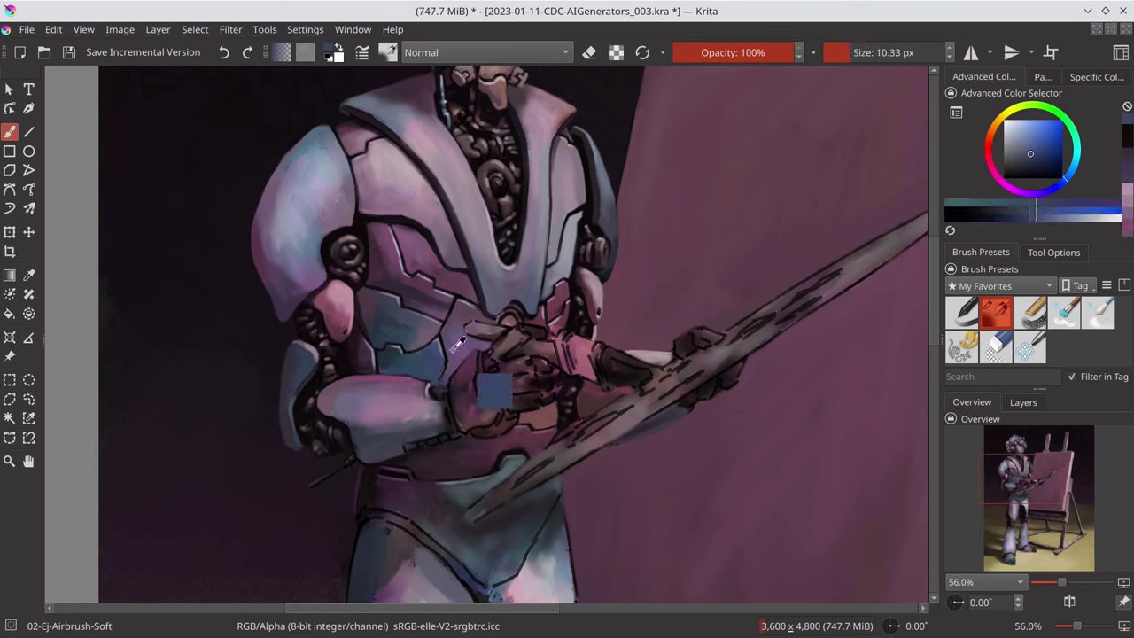
pyautogui.keyDown('ctrl'); pyautogui.click(450, 356); pyautogui.keyUp('ctrl')
pyautogui.keyDown('ctrl'); pyautogui.click(371, 377); pyautogui.keyUp('ctrl')
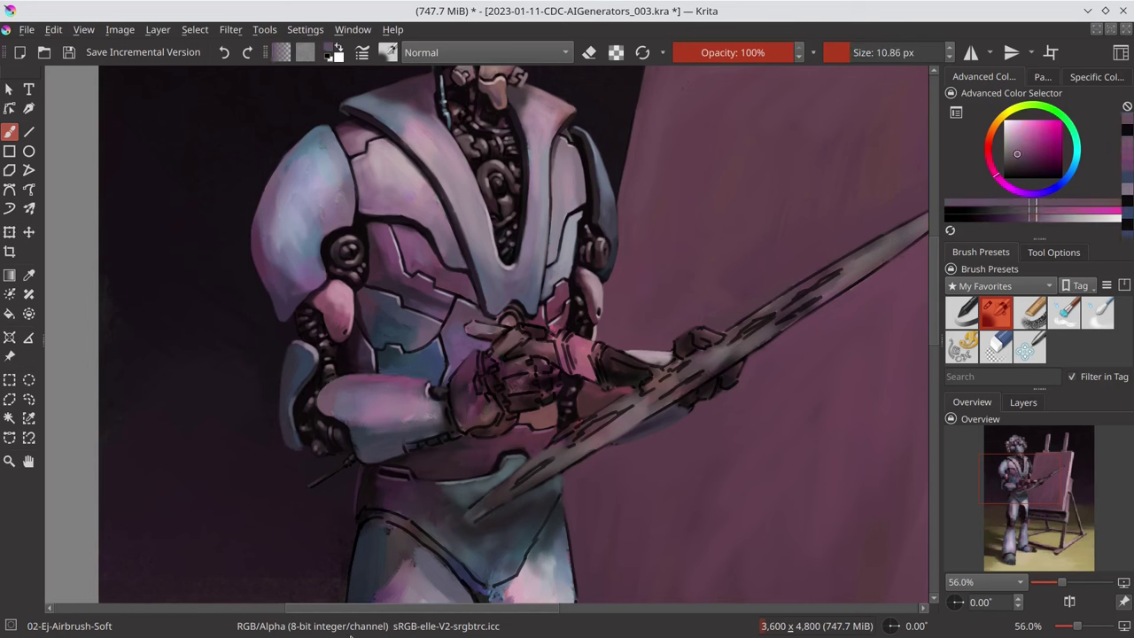
pyautogui.keyDown('ctrl'); pyautogui.click(352, 354); pyautogui.keyUp('ctrl')
# - Paint pink and purple shading on the robot's forearm, save, and zoom out
pyautogui.keyDown('shift'); pyautogui.moveTo(363, 518); pyautogui.dragTo(357, 518); pyautogui.keyUp('shift')
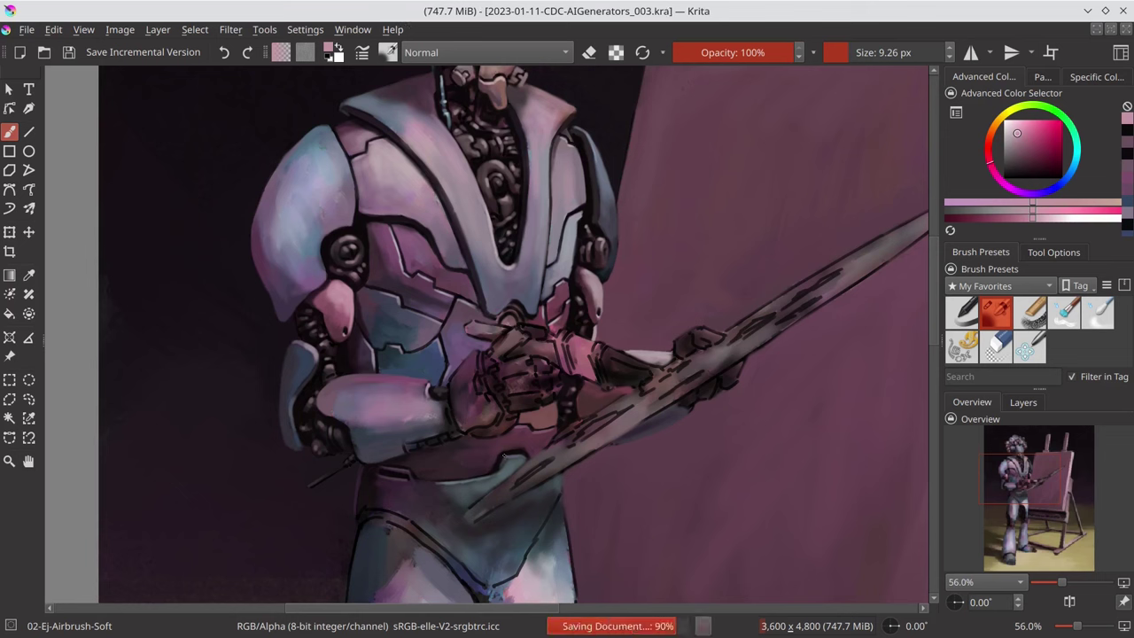
pyautogui.keyDown('shift'); pyautogui.moveTo(496, 457); pyautogui.dragTo(518, 456); pyautogui.keyUp('shift')
pyautogui.keyDown('ctrl'); pyautogui.click(434, 411); pyautogui.keyUp('ctrl')
pyautogui.moveTo(357, 438)
pyautogui.keyDown('shift'); pyautogui.mouseDown()
pyautogui.moveTo(371, 444)
pyautogui.moveTo(358, 444)
pyautogui.mouseUp(); pyautogui.keyUp('shift')
pyautogui.keyDown('ctrl'); pyautogui.click(371, 444); pyautogui.keyUp('ctrl')
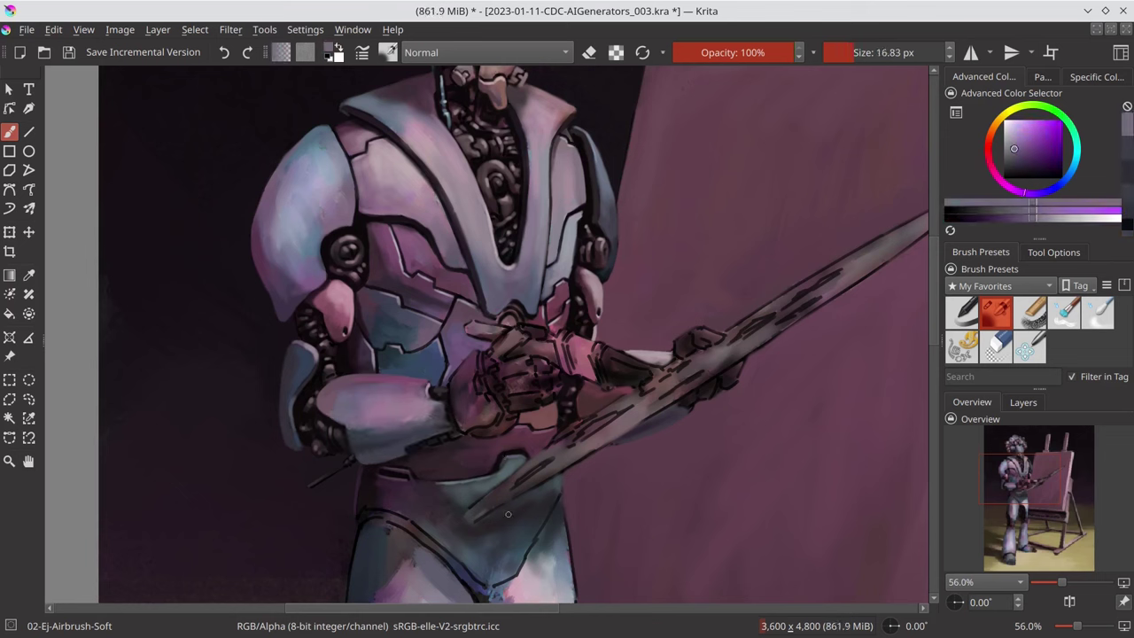
pyautogui.moveTo(347, 407); pyautogui.dragTo(443, 443)
pyautogui.hotkey('ctrl', 's')
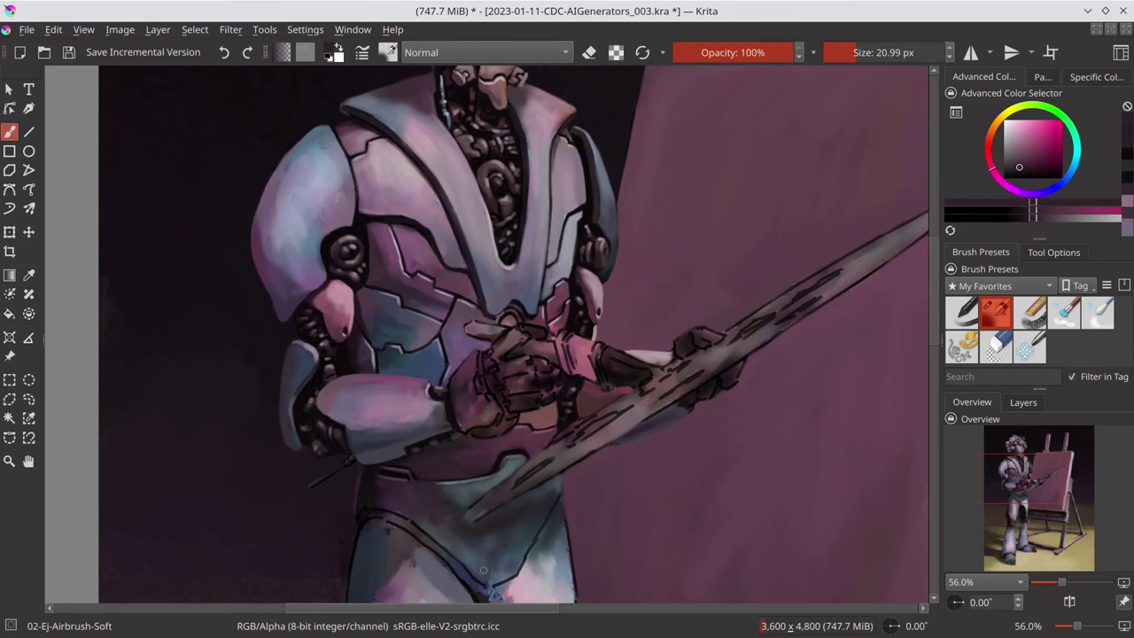
pyautogui.scroll(-7, 638, 336)
pyautogui.scroll(-1, 638, 336)
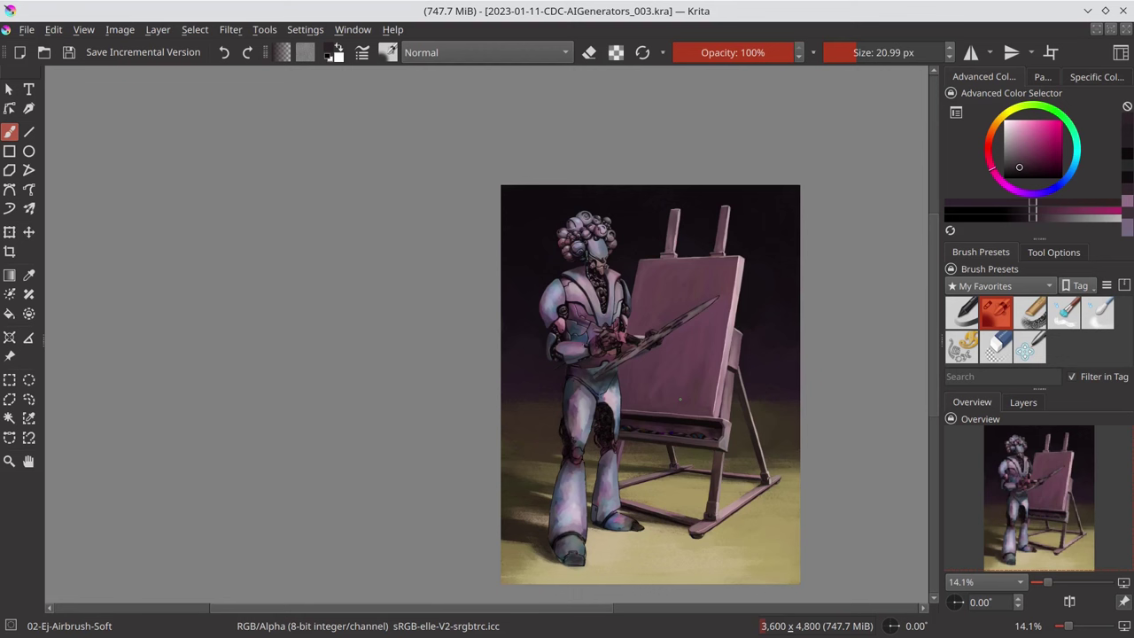
# - Sample pink tones around the robot's hand for the brush handle, saving the painting
pyautogui.scroll(7, 664, 323)
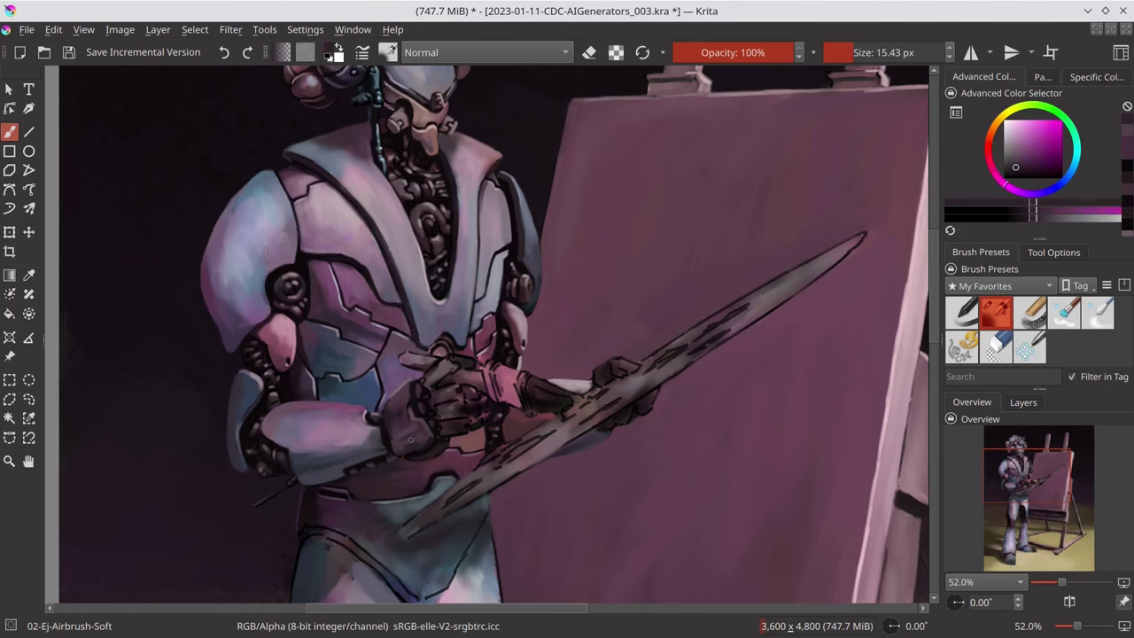
pyautogui.hotkey('ctrl', 's')
pyautogui.press('-')
pyautogui.press('-')
pyautogui.press('-')
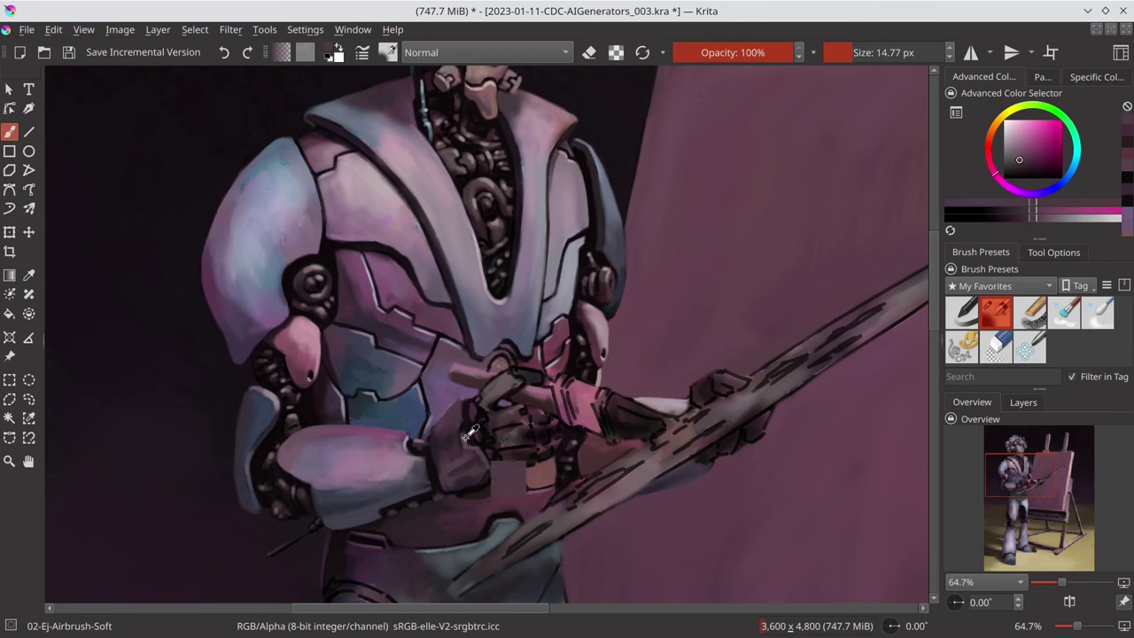
pyautogui.keyDown('ctrl'); pyautogui.click(528, 372); pyautogui.keyUp('ctrl')
pyautogui.moveTo(528, 372)
pyautogui.mouseDown()
pyautogui.moveTo(558, 416)
pyautogui.moveTo(507, 374)
pyautogui.moveTo(535, 453)
pyautogui.moveTo(533, 414)
pyautogui.moveTo(585, 461)
pyautogui.mouseUp()
pyautogui.press('2')
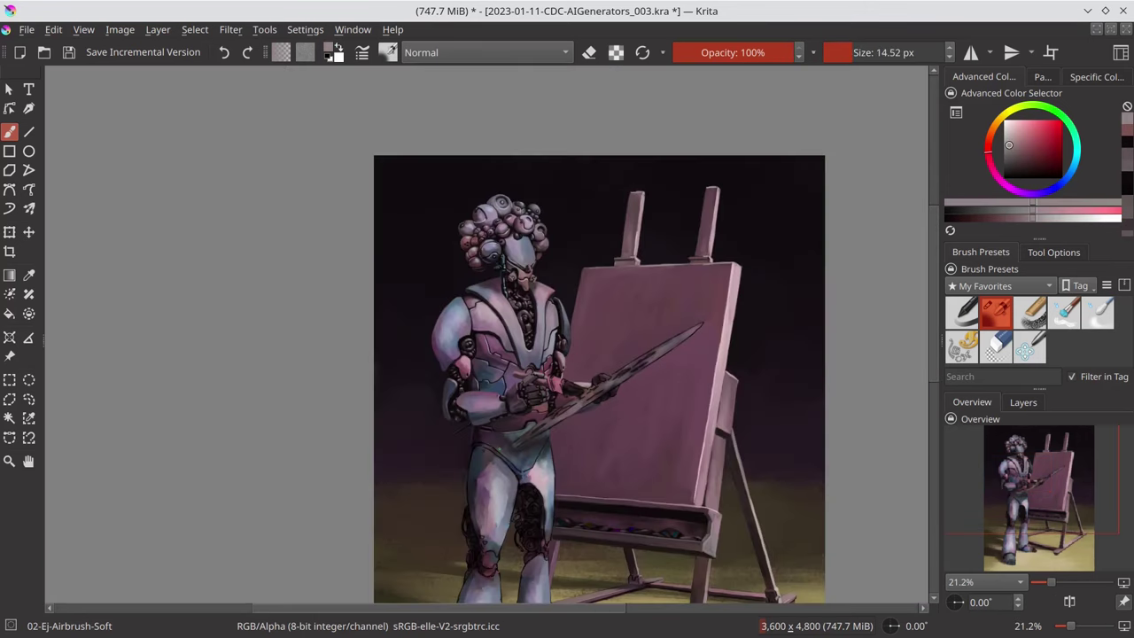
pyautogui.hotkey('ctrl', 's')
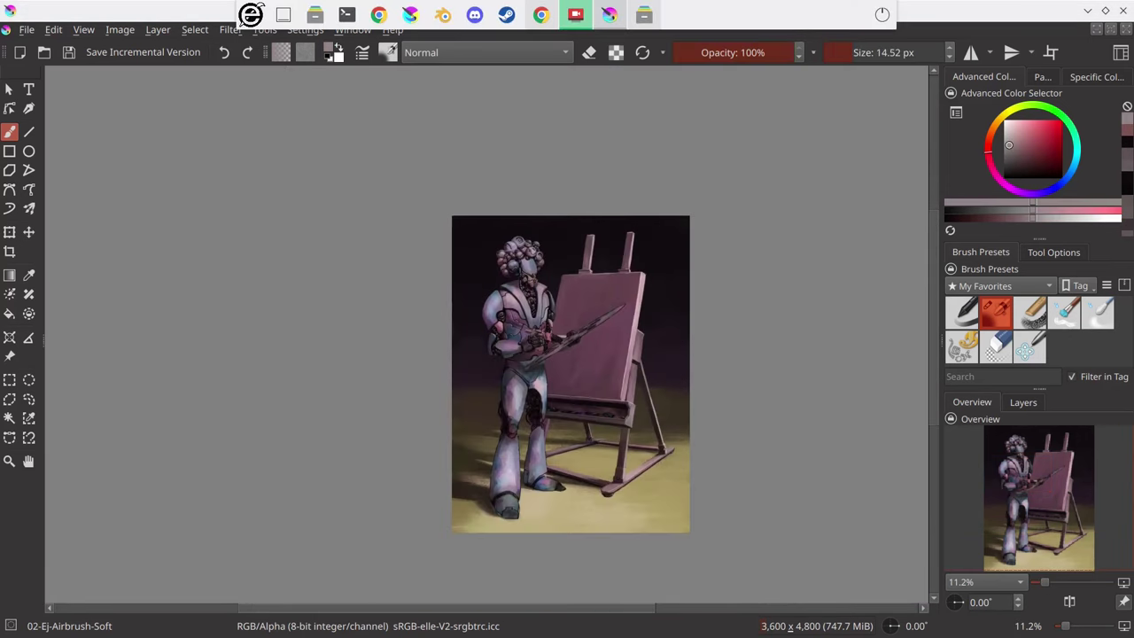
# - Angle the view around the hand, shrink the brush, and pick pinkish-grey and yellow for palette dabs
pyautogui.scroll(5, 559, 305)
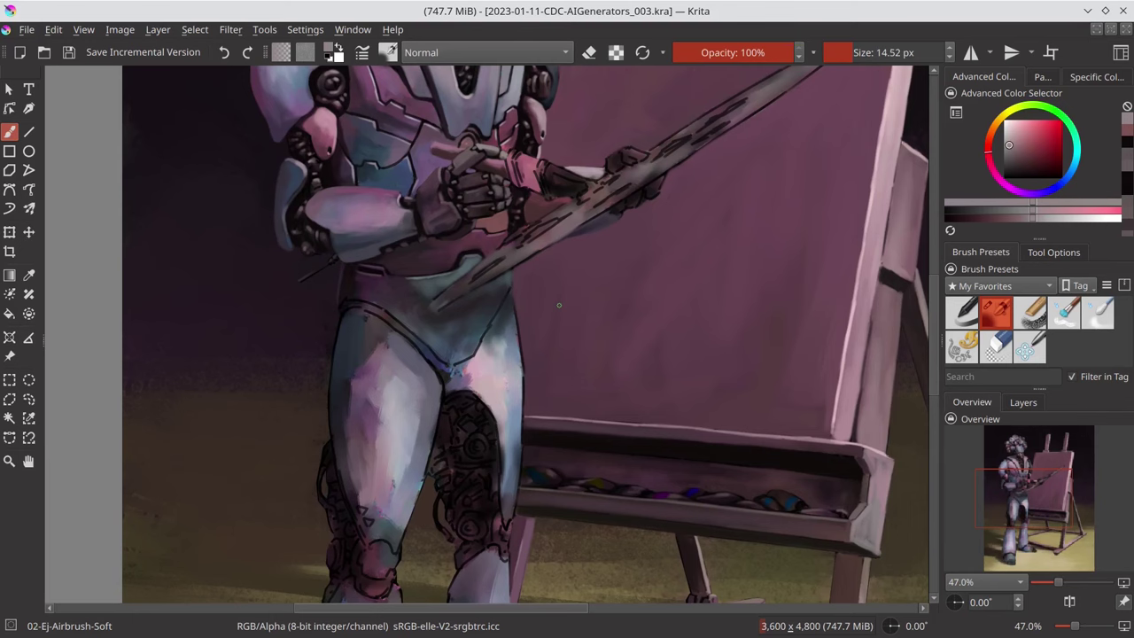
pyautogui.moveTo(559, 305); pyautogui.dragTo(496, 372)
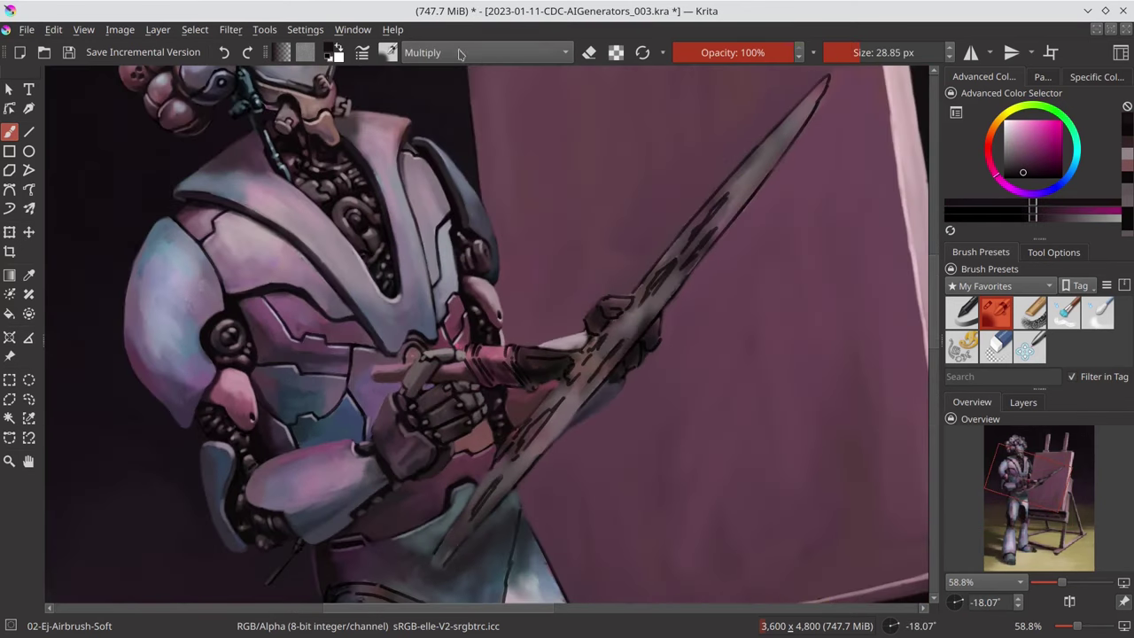
pyautogui.press('5')
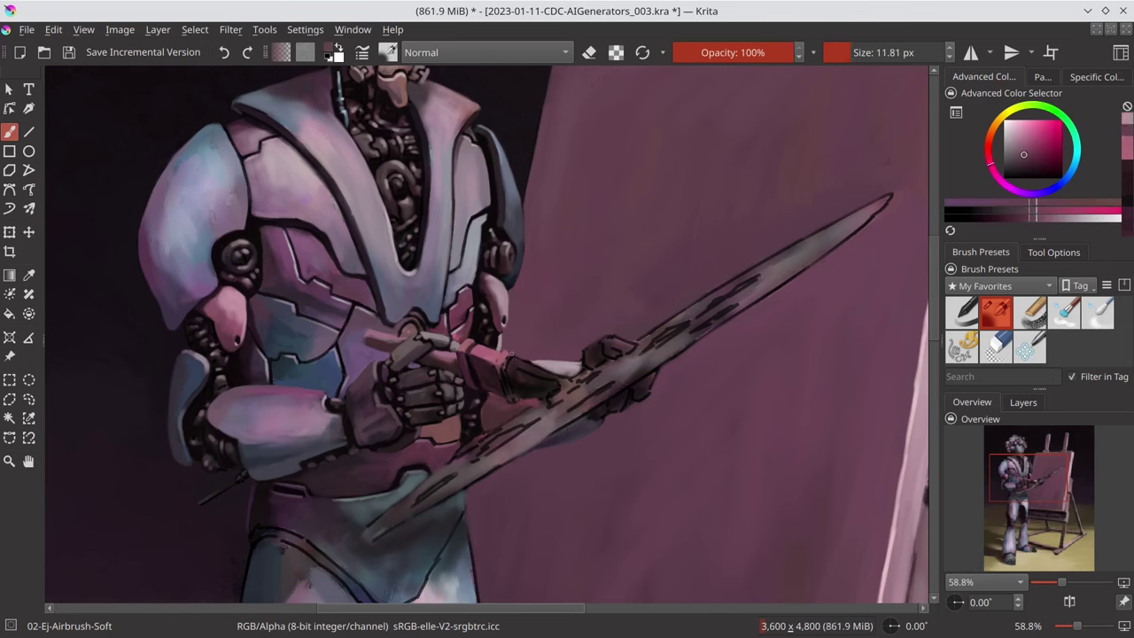
pyautogui.press(']')
pyautogui.press(']')
pyautogui.moveTo(511, 401)
pyautogui.mouseDown()
pyautogui.moveTo(671, 328)
pyautogui.moveTo(521, 328)
pyautogui.mouseUp()
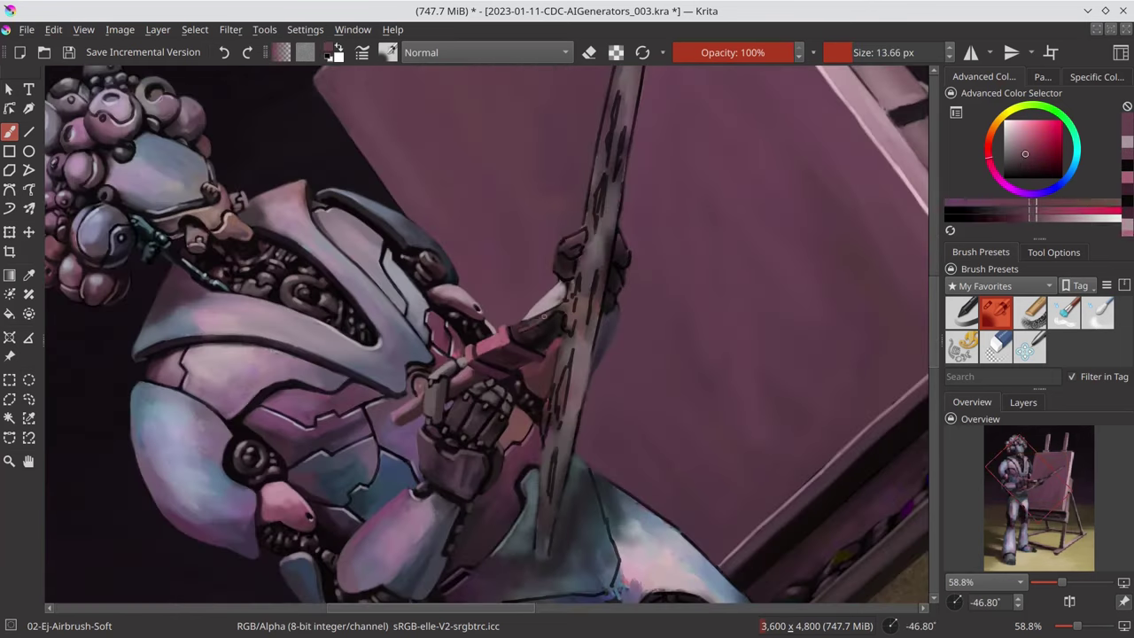
pyautogui.press('5')
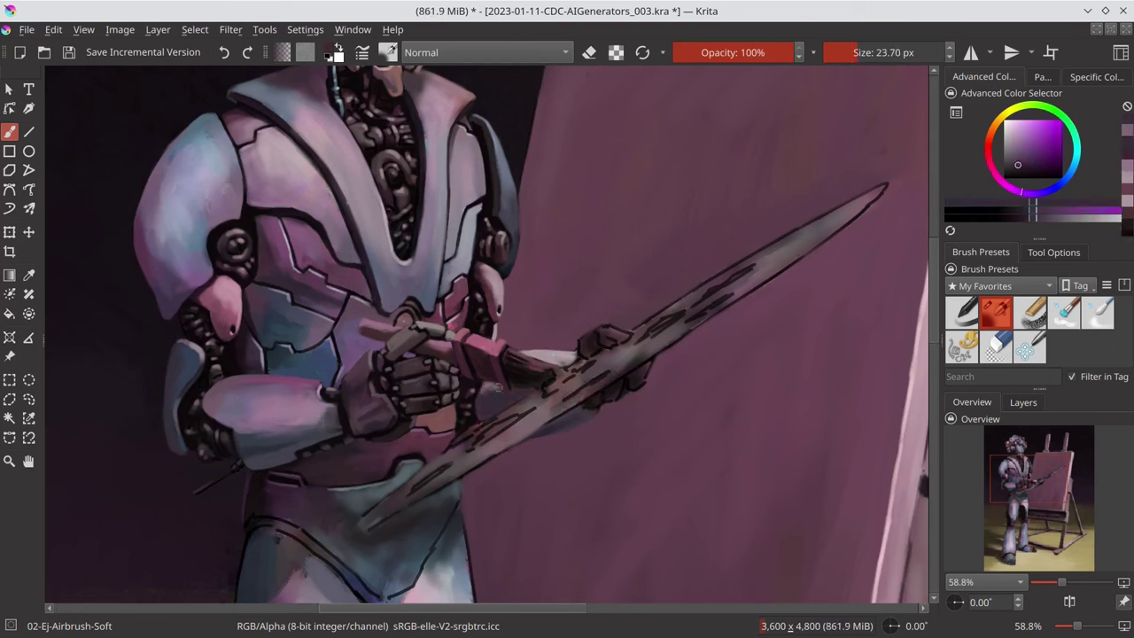
pyautogui.moveTo(498, 387); pyautogui.dragTo(443, 354)
pyautogui.keyDown('ctrl'); pyautogui.click(410, 315); pyautogui.keyUp('ctrl')
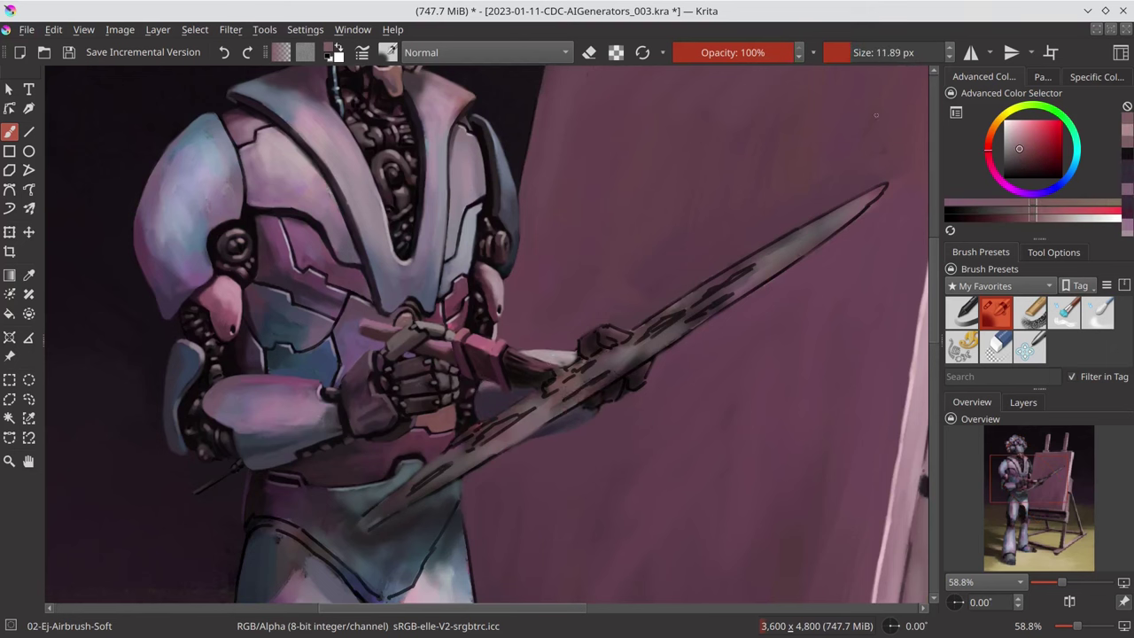
pyautogui.click(999, 132)
pyautogui.click(1042, 145)
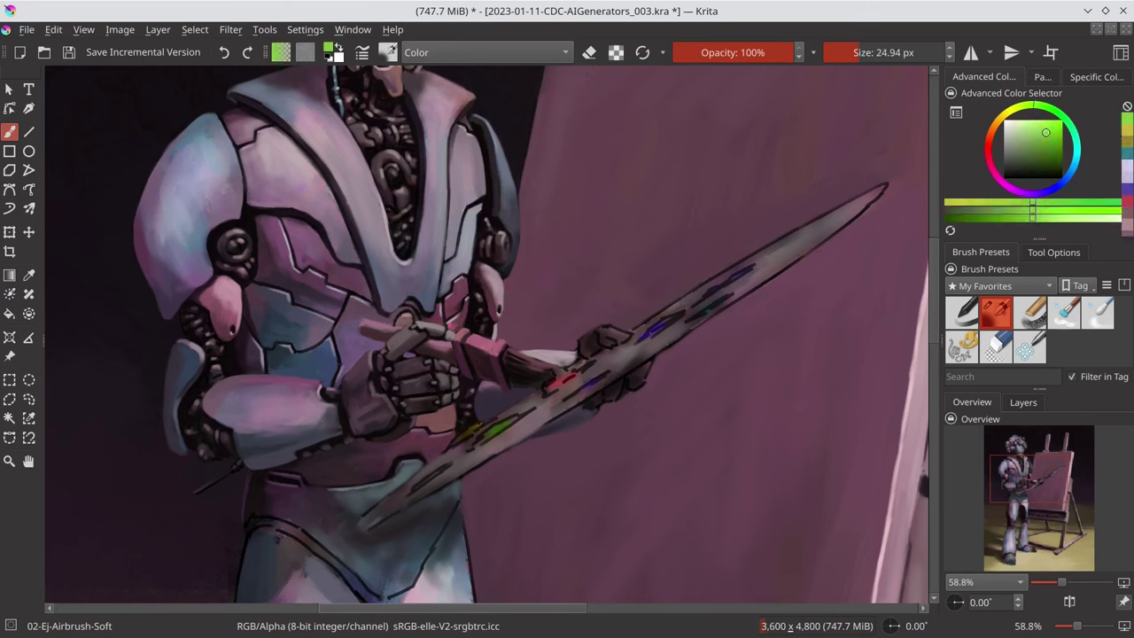
# - Return the brush to normal blending and sample magenta and pink tones for chest shading
pyautogui.press('/')
pyautogui.keyDown('ctrl'); pyautogui.click(381, 501); pyautogui.keyUp('ctrl')
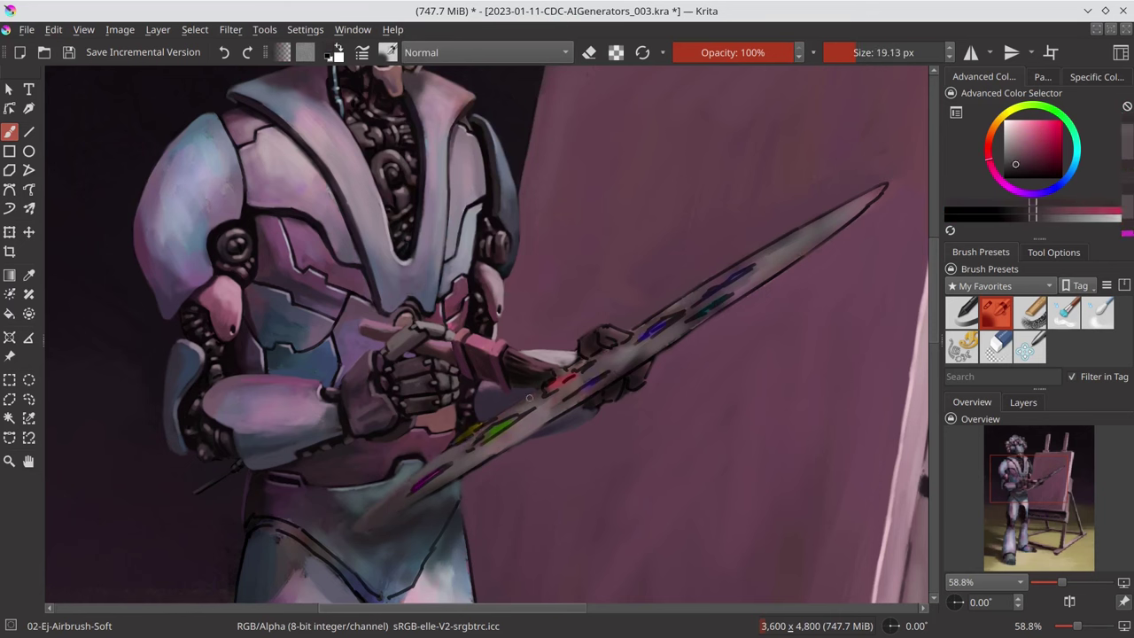
pyautogui.moveTo(529, 397); pyautogui.dragTo(519, 399)
pyautogui.keyDown('ctrl'); pyautogui.click(554, 439); pyautogui.keyUp('ctrl')
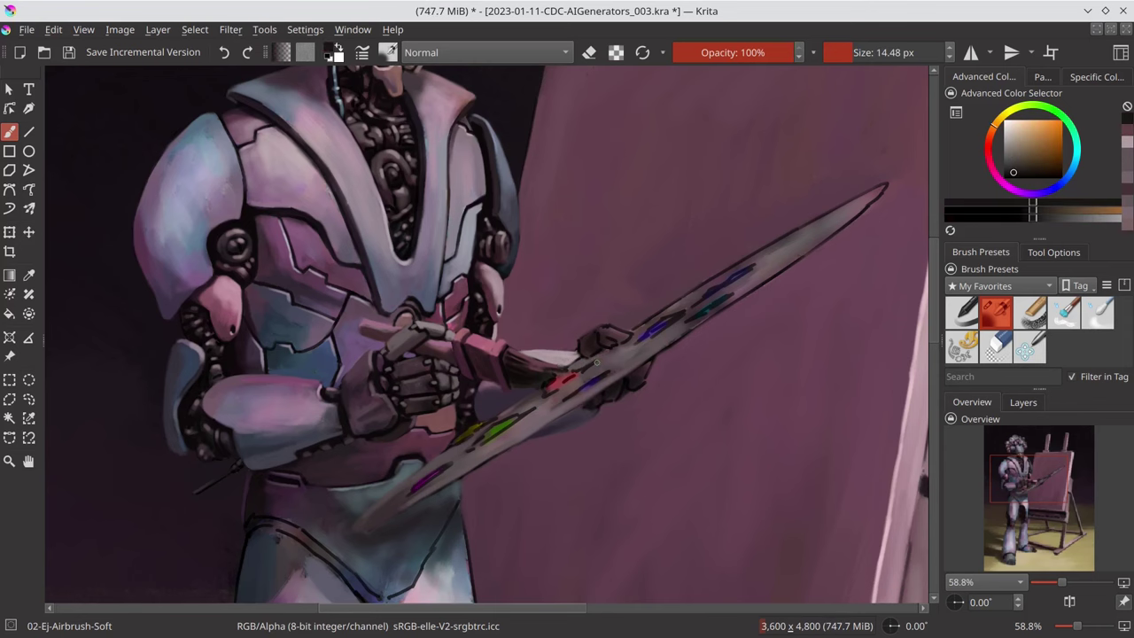
pyautogui.keyDown('ctrl'); pyautogui.click(320, 509); pyautogui.keyUp('ctrl')
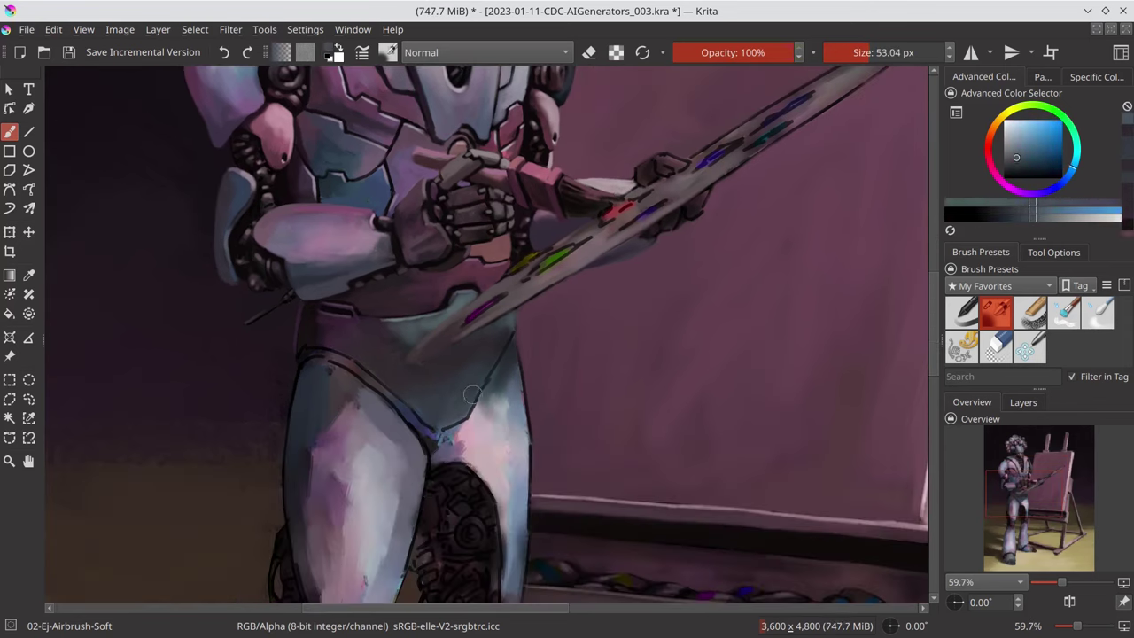
pyautogui.keyDown('ctrl'); pyautogui.click(452, 560); pyautogui.keyUp('ctrl')
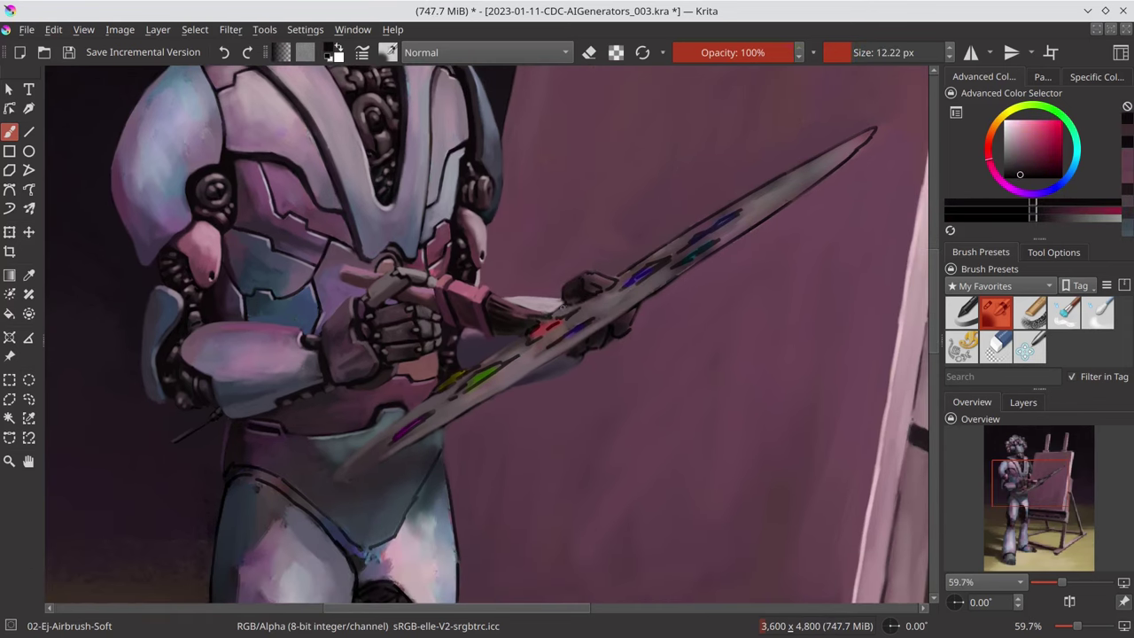
pyautogui.keyDown('ctrl'); pyautogui.click(705, 222); pyautogui.keyUp('ctrl')
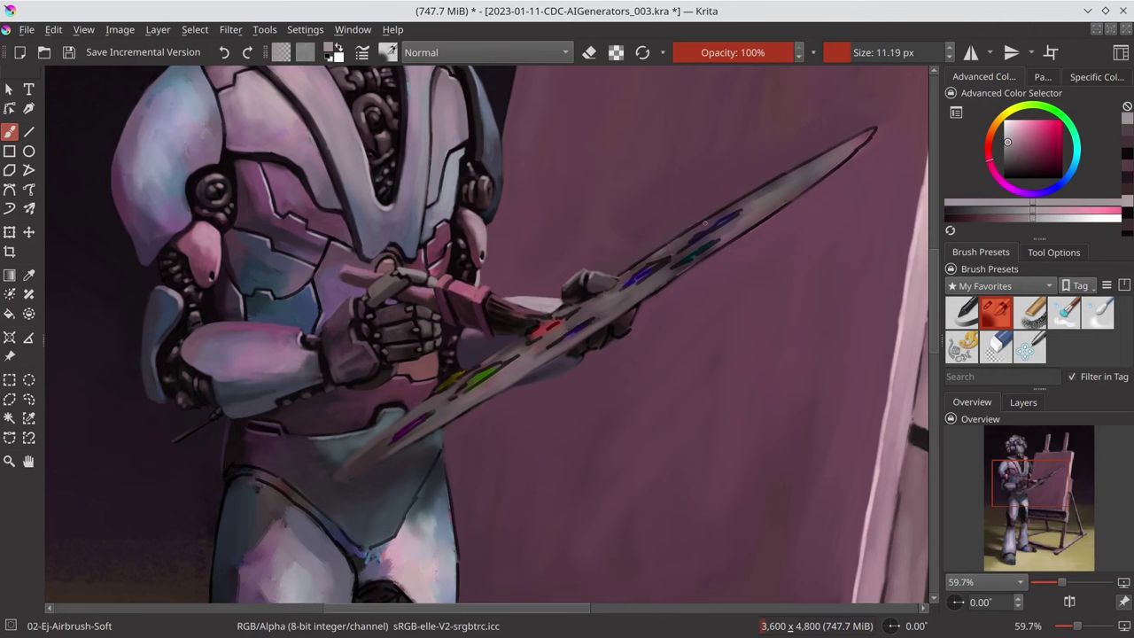
pyautogui.keyDown('ctrl'); pyautogui.click(625, 270); pyautogui.keyUp('ctrl')
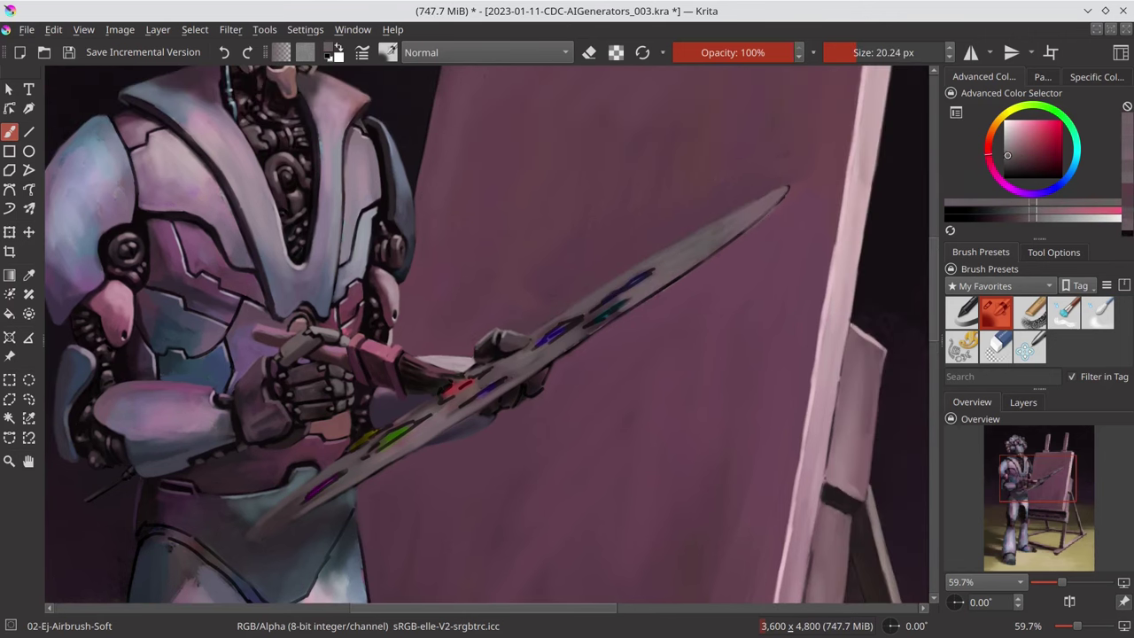
# - Sample red, teal and orange palette colours, shade the chest and arms, then zoom out
pyautogui.keyDown('ctrl'); pyautogui.click(610, 390); pyautogui.keyUp('ctrl')
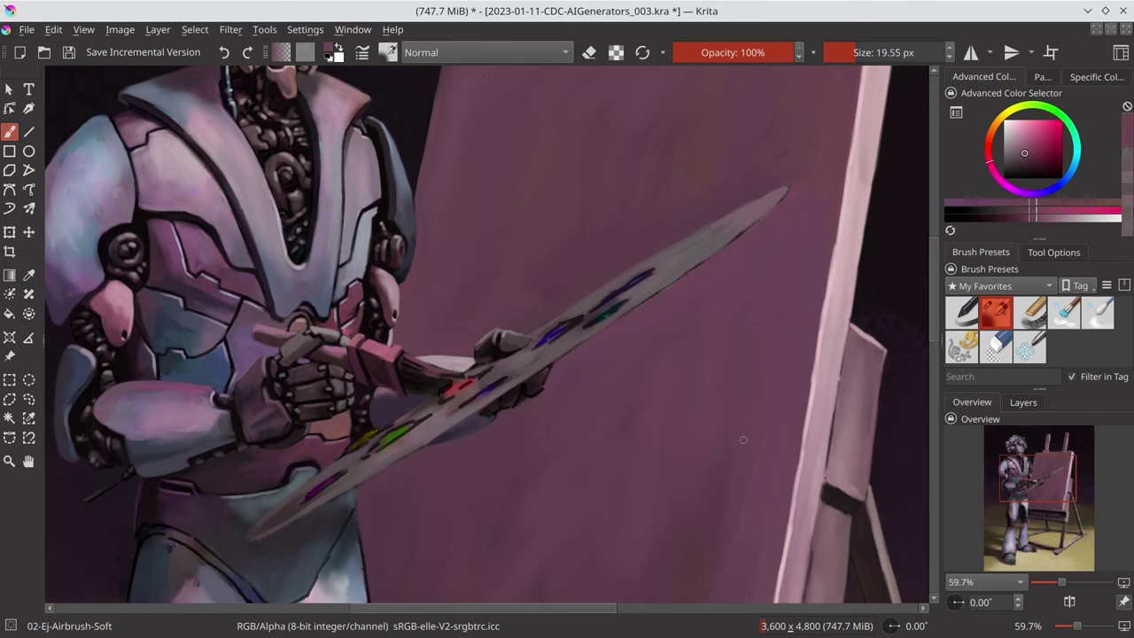
pyautogui.keyDown('ctrl'); pyautogui.click(460, 389); pyautogui.keyUp('ctrl')
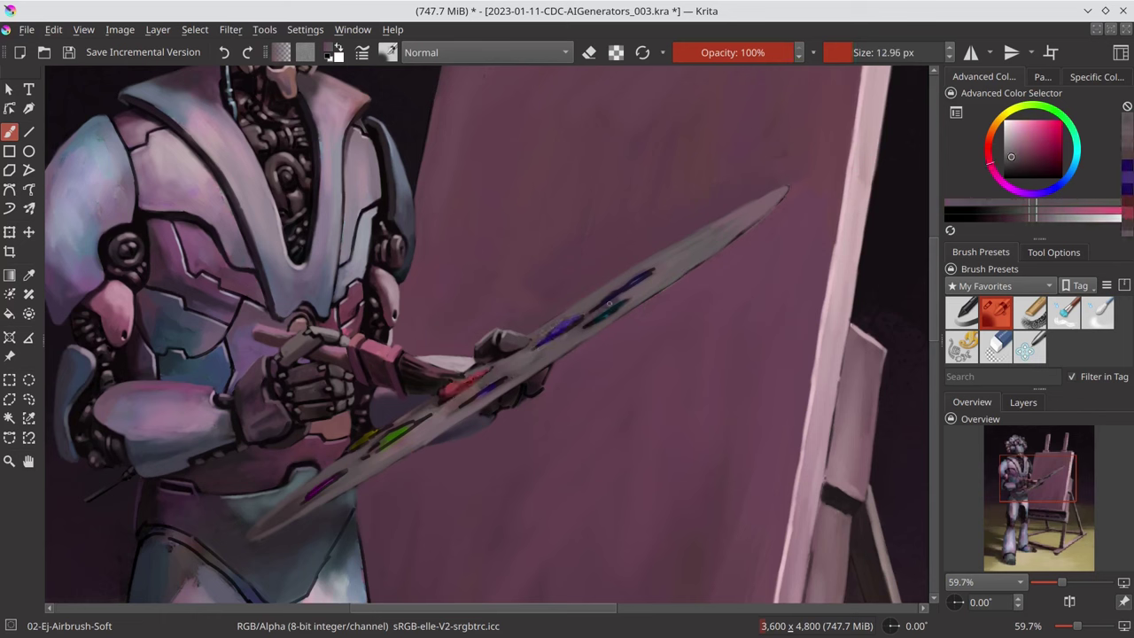
pyautogui.keyDown('ctrl'); pyautogui.click(622, 286); pyautogui.keyUp('ctrl')
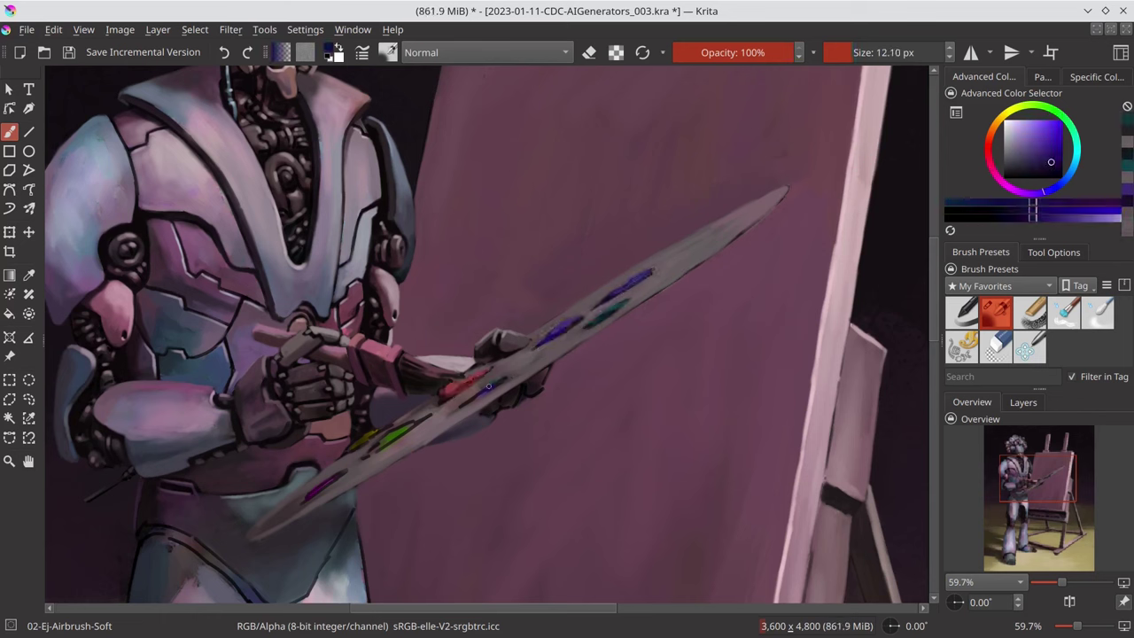
pyautogui.keyDown('ctrl'); pyautogui.click(372, 447); pyautogui.keyUp('ctrl')
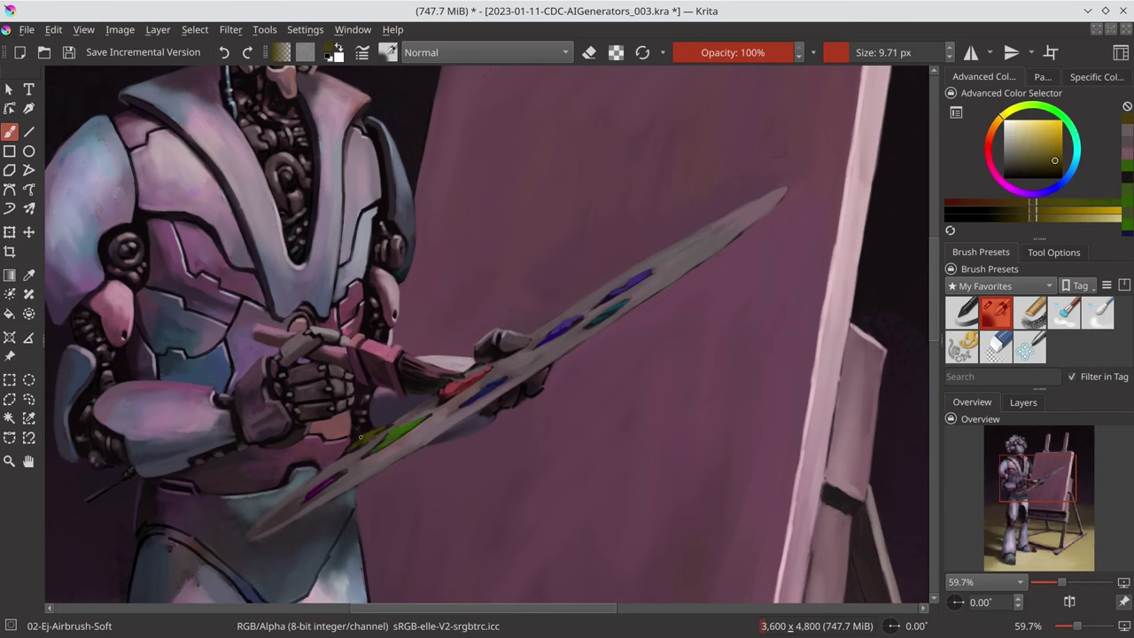
pyautogui.keyDown('ctrl'); pyautogui.click(341, 479); pyautogui.keyUp('ctrl')
pyautogui.moveTo(629, 323); pyautogui.dragTo(545, 372)
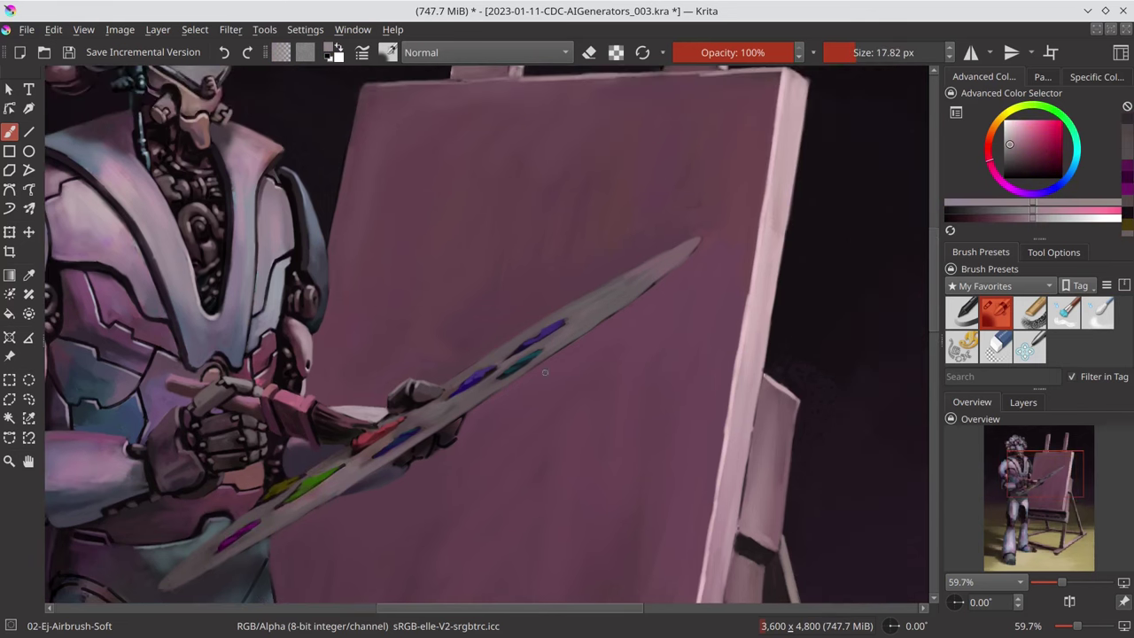
pyautogui.keyDown('ctrl'); pyautogui.click(687, 256); pyautogui.keyUp('ctrl')
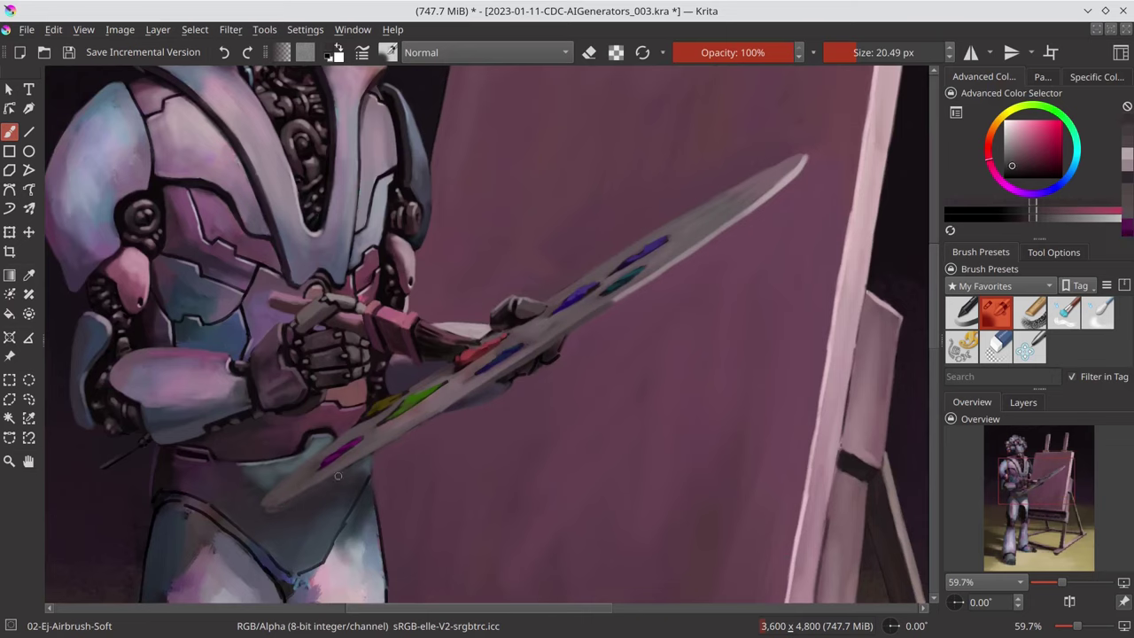
pyautogui.scroll(1, 794, 227)
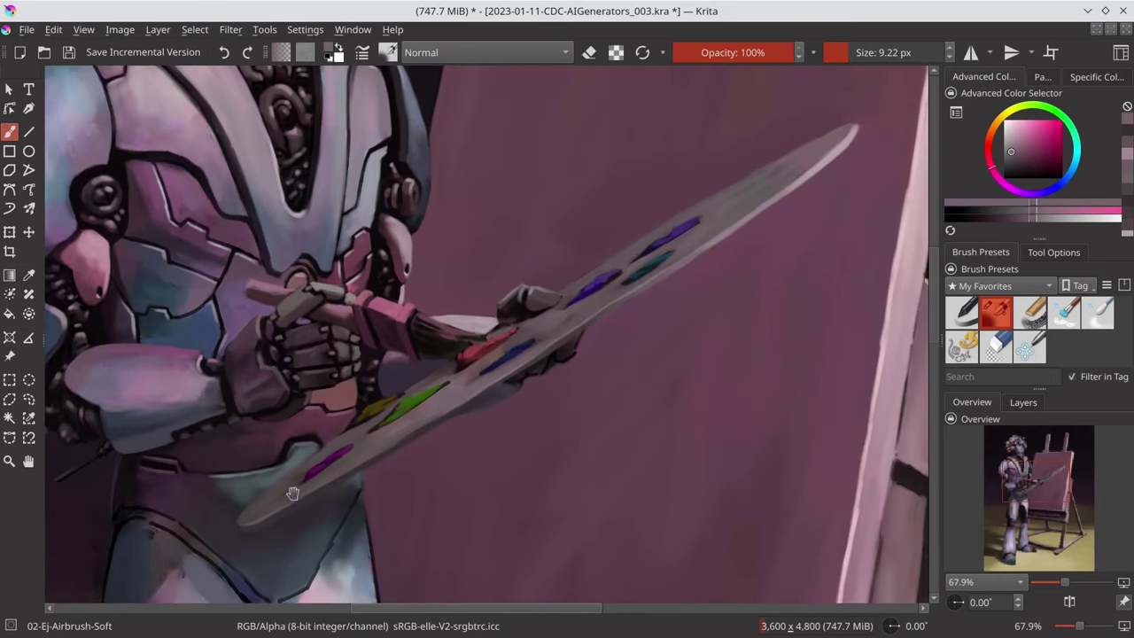
pyautogui.moveTo(292, 494); pyautogui.dragTo(443, 414)
pyautogui.keyDown('ctrl'); pyautogui.click(413, 389); pyautogui.keyUp('ctrl')
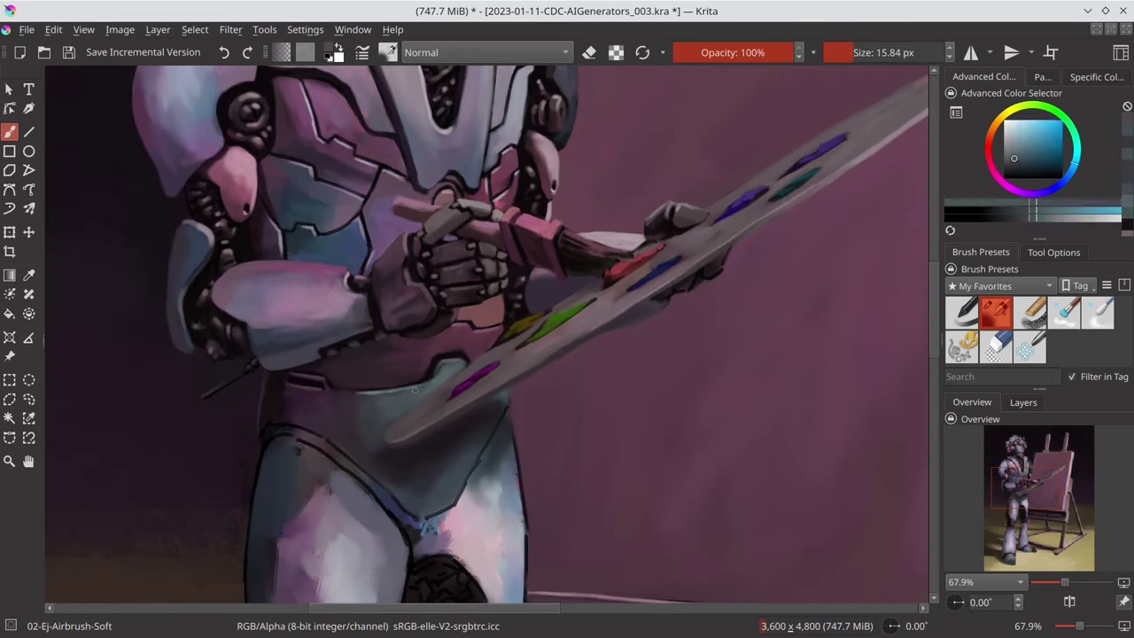
pyautogui.scroll(-3, 413, 389)
pyautogui.scroll(-3, 425, 385)
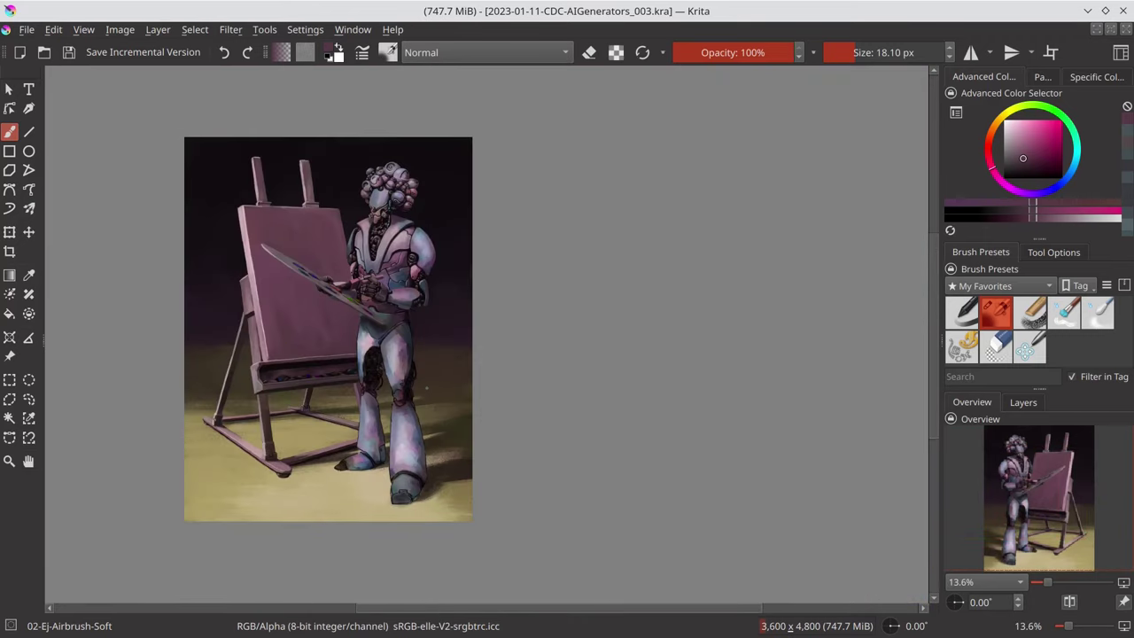
# - Sample light pink from the torso and stroke highlights onto the left thigh, then fit the view
pyautogui.scroll(5, 353, 305)
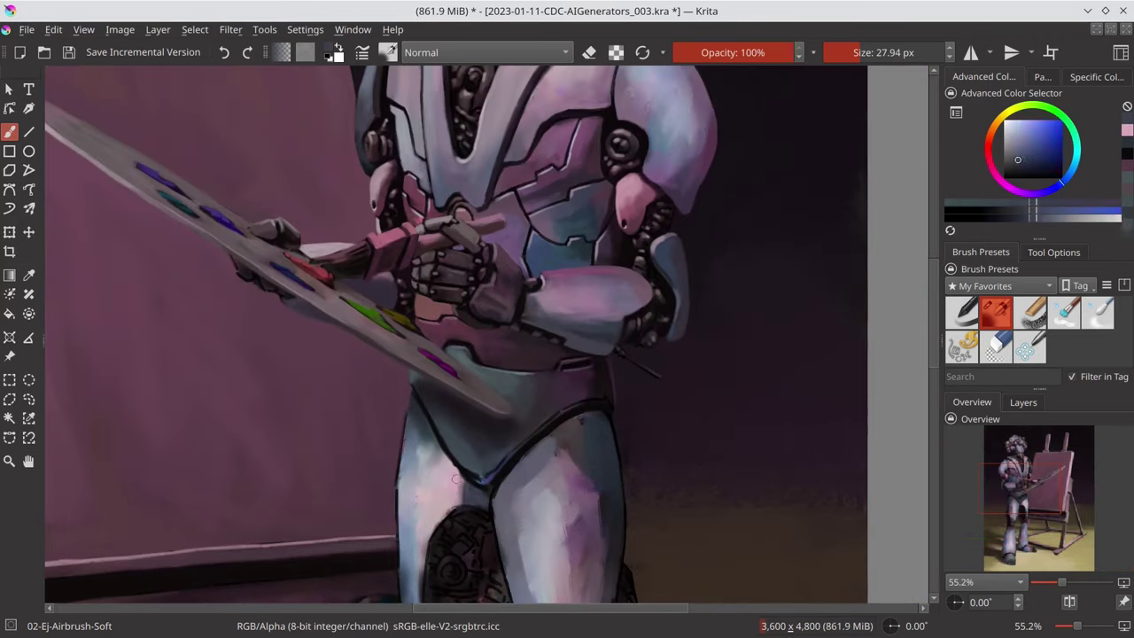
pyautogui.keyDown('ctrl'); pyautogui.click(460, 314); pyautogui.keyUp('ctrl')
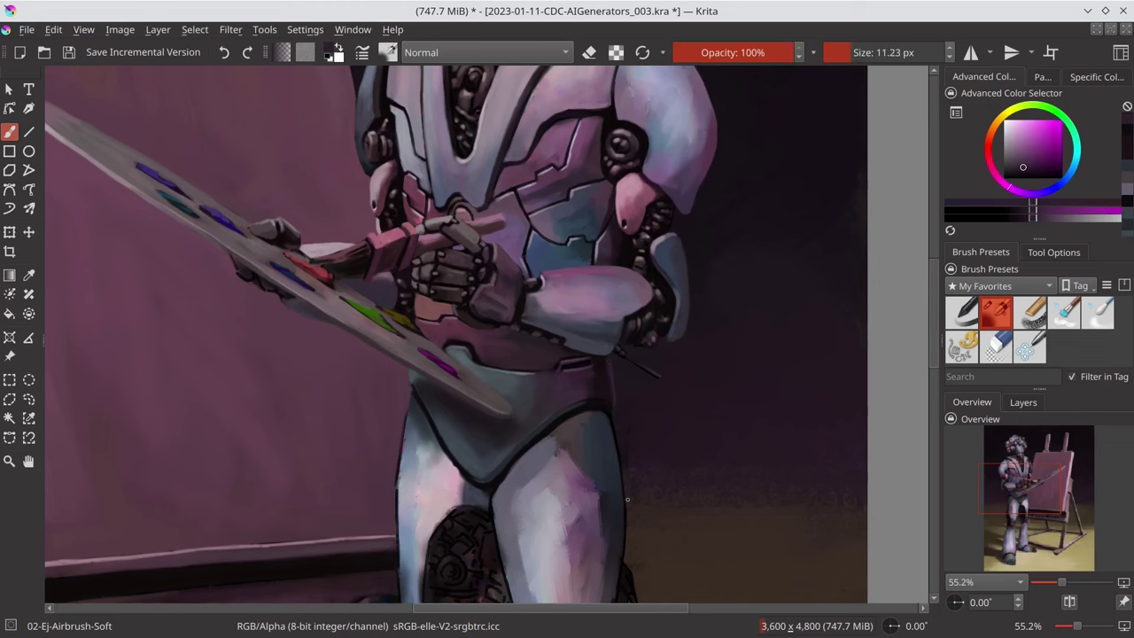
pyautogui.scroll(-5, 455, 244)
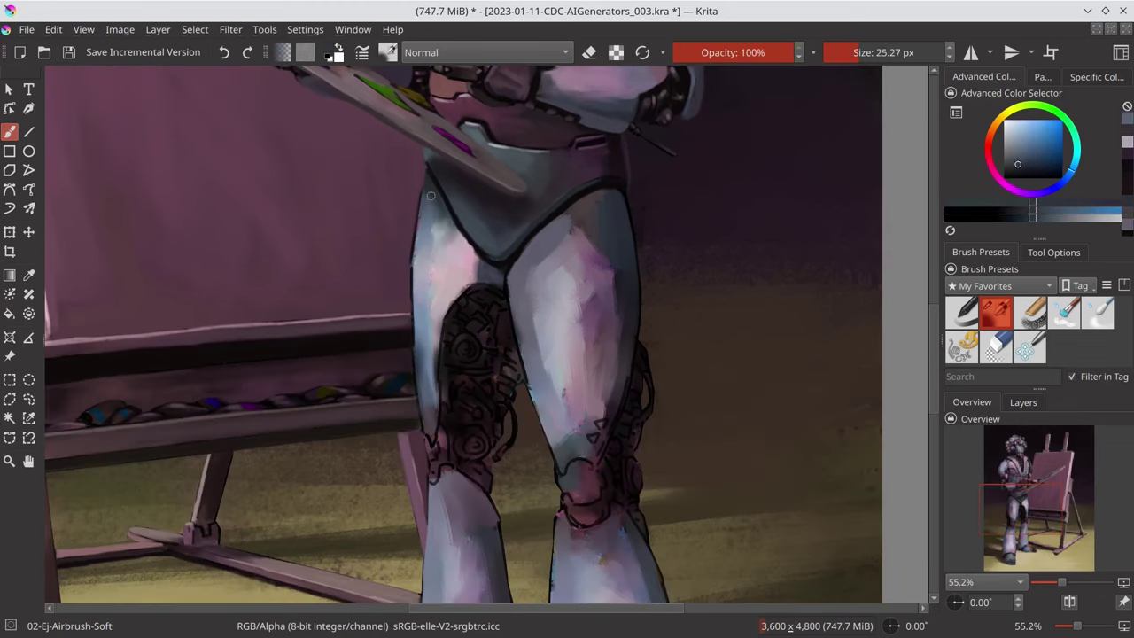
pyautogui.hotkey('ctrl', 's')
pyautogui.moveTo(456, 244); pyautogui.dragTo(426, 398)
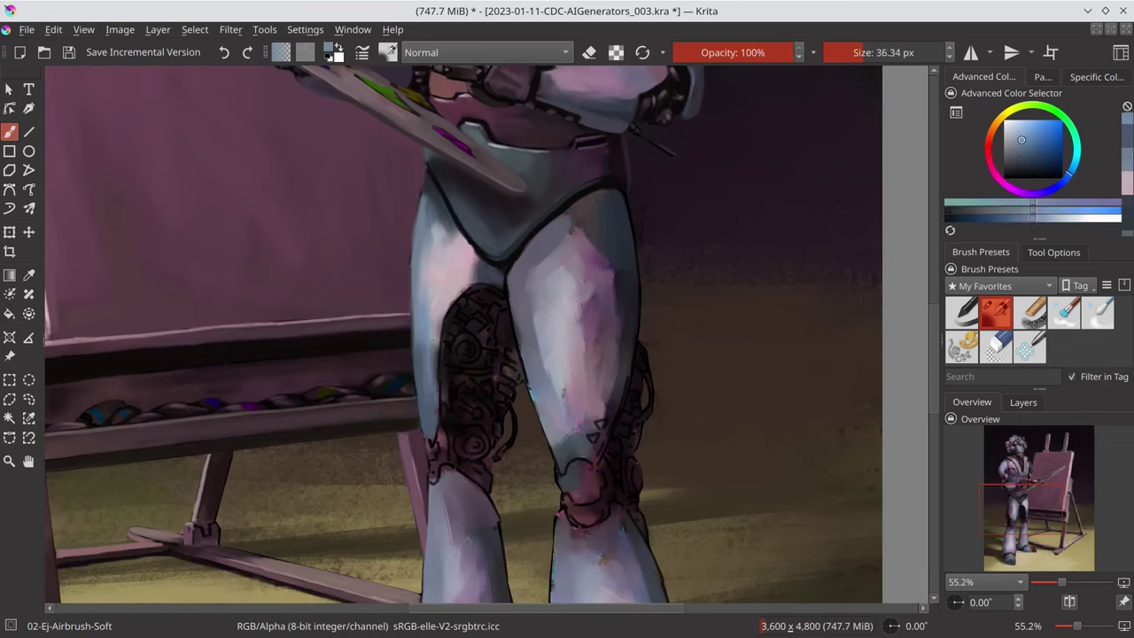
pyautogui.moveTo(434, 319)
pyautogui.mouseDown()
pyautogui.moveTo(439, 403)
pyautogui.moveTo(489, 268)
pyautogui.mouseUp()
pyautogui.keyDown('ctrl'); pyautogui.click(489, 269); pyautogui.keyUp('ctrl')
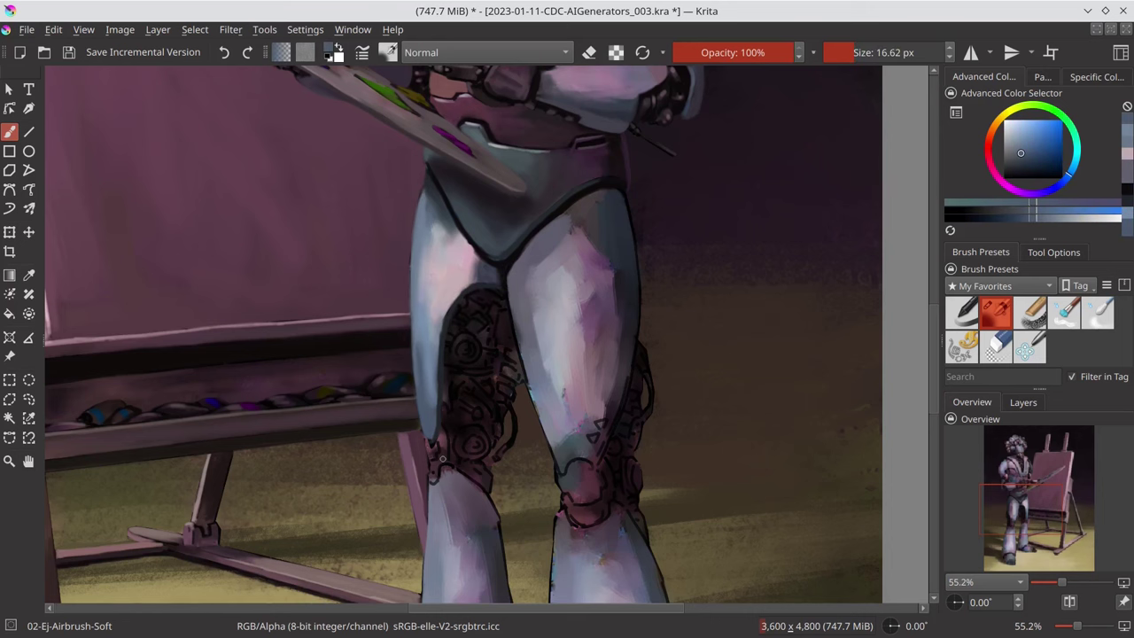
pyautogui.press('2')
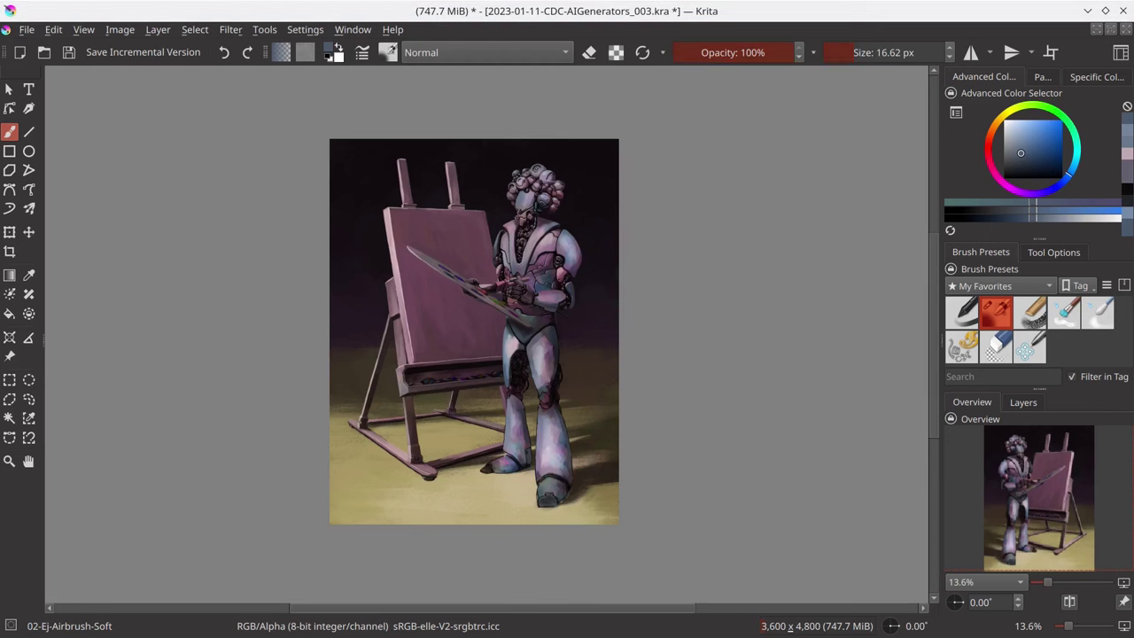
# - Delete the logo's black background and scale the logo down onto the easel canvas
pyautogui.hotkey('ctrl', 's')
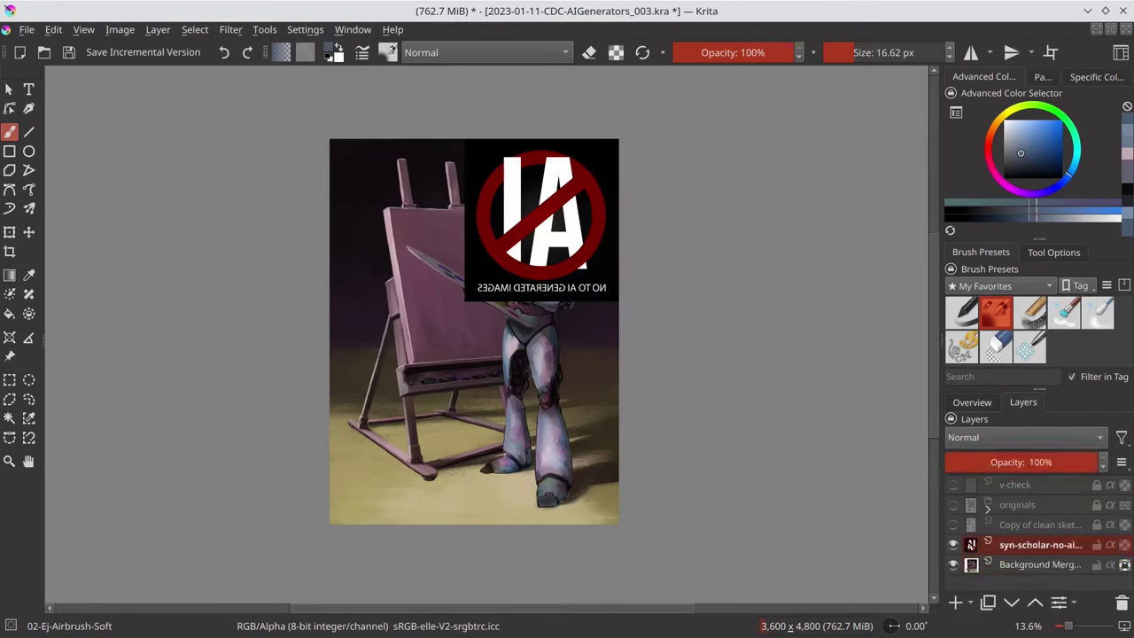
pyautogui.scroll(3, 599, 199)
pyautogui.scroll(3, 749, 481)
pyautogui.click(749, 481)
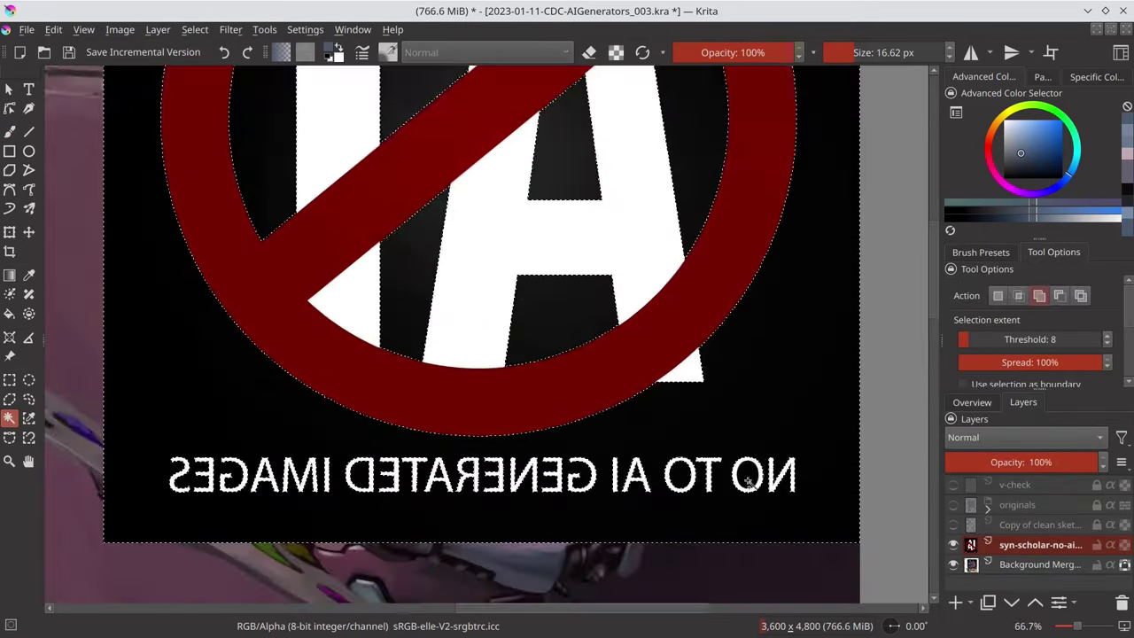
pyautogui.press('Delete')
pyautogui.scroll(-2, 749, 481)
pyautogui.hotkey('ctrl', 't')
pyautogui.scroll(-2, 620, 354)
pyautogui.moveTo(478, 240); pyautogui.dragTo(478, 304)
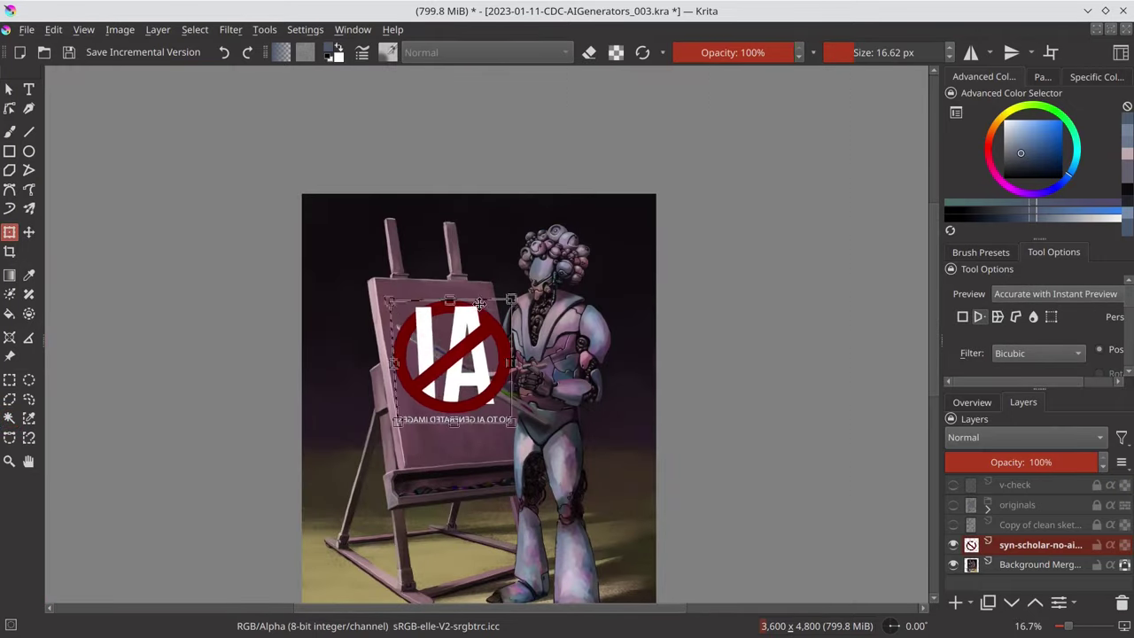
pyautogui.click(1023, 437)
# - Blend the logo layer as Overlay and erase it where the palette crosses it
pyautogui.click(992, 445)
pyautogui.click(972, 402)
pyautogui.press('m')
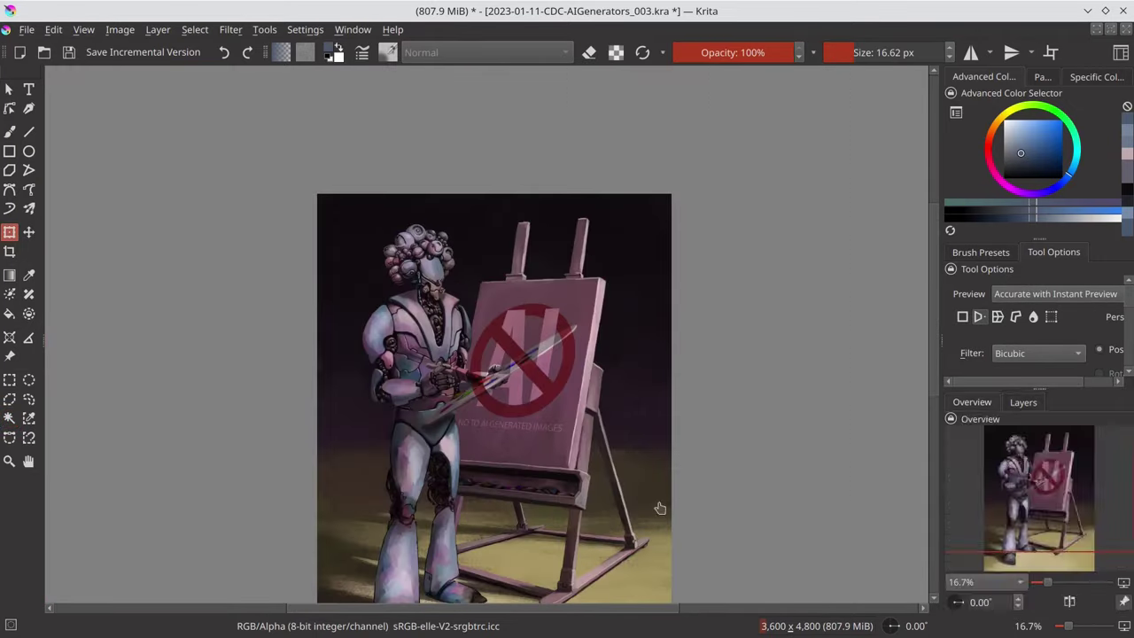
pyautogui.click(1023, 403)
pyautogui.click(981, 251)
pyautogui.click(996, 345)
pyautogui.scroll(5, 480, 390)
pyautogui.click(9, 131)
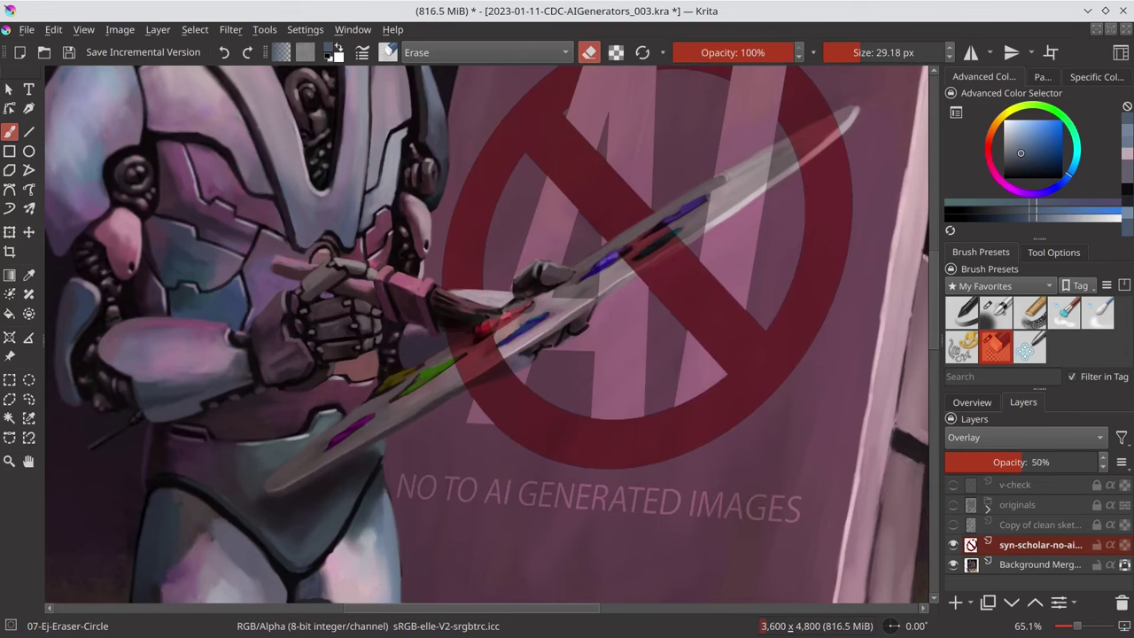
pyautogui.press(']')
pyautogui.moveTo(841, 120)
pyautogui.mouseDown()
pyautogui.moveTo(722, 182)
pyautogui.moveTo(611, 261)
pyautogui.mouseUp()
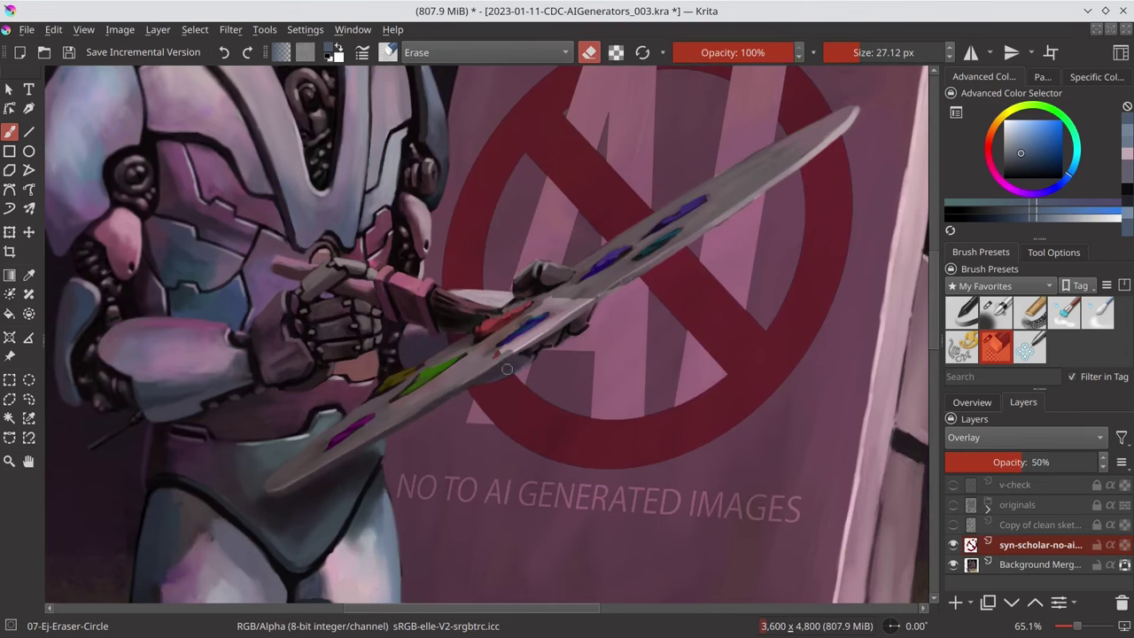
pyautogui.moveTo(507, 368); pyautogui.dragTo(630, 281)
pyautogui.scroll(-5, 611, 293)
# - Save, switch back to the soft airbrush preset, and paint light-blue highlights on the thigh
pyautogui.click(972, 402)
pyautogui.hotkey('ctrl', 's')
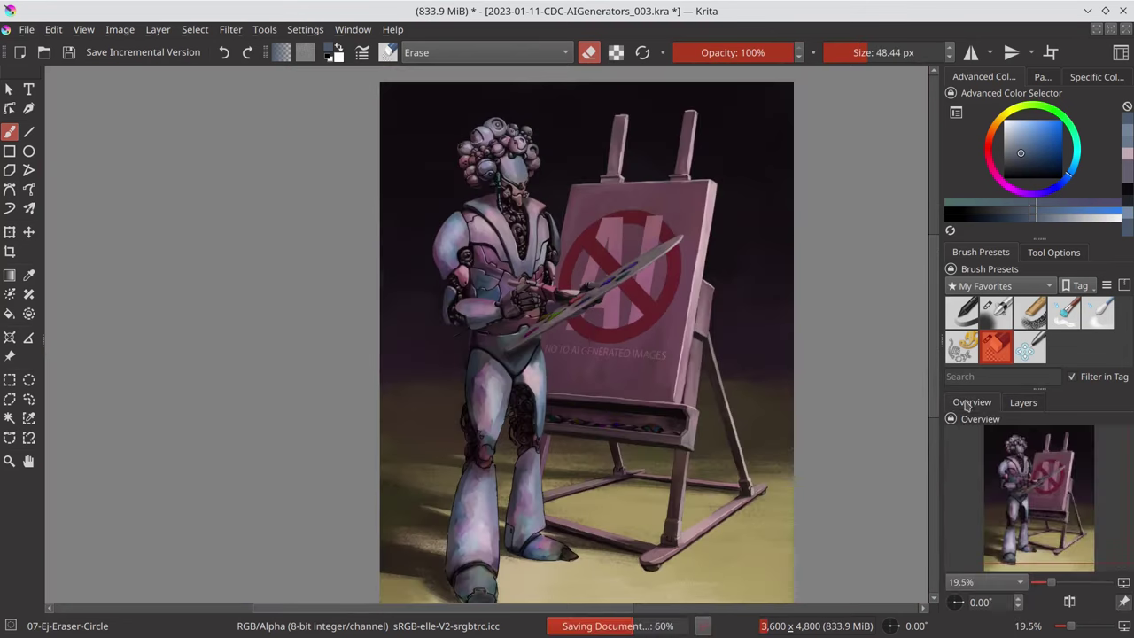
pyautogui.scroll(5, 549, 293)
pyautogui.click(995, 312)
pyautogui.scroll(-3, 696, 582)
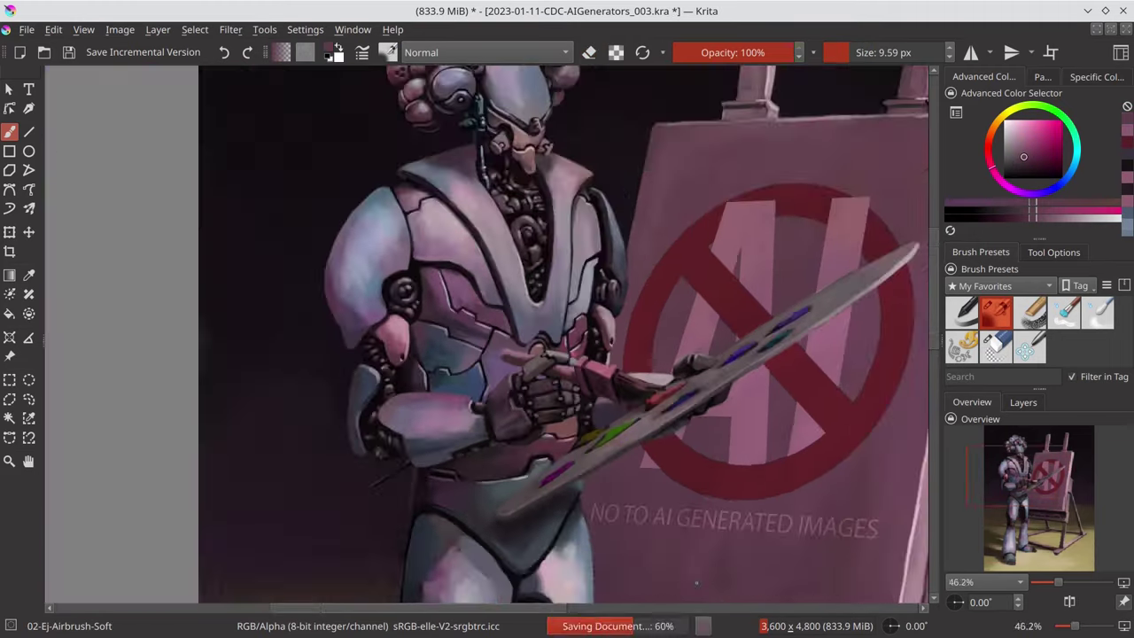
pyautogui.scroll(3, 696, 582)
pyautogui.scroll(-4, 620, 375)
pyautogui.scroll(2, 576, 443)
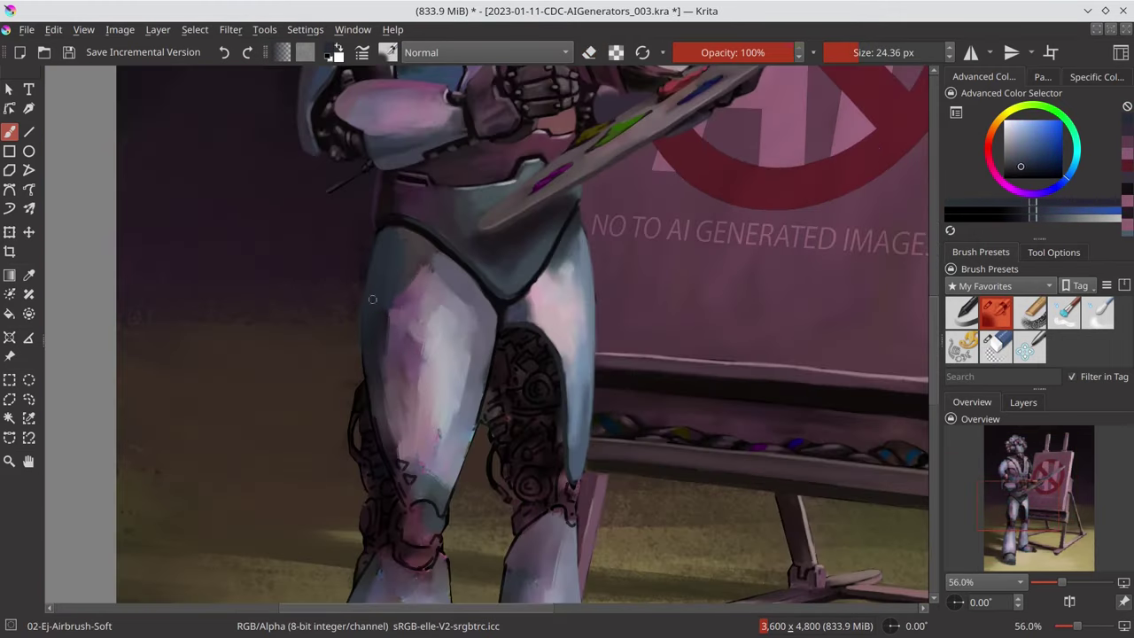
pyautogui.keyDown('ctrl'); pyautogui.click(425, 274); pyautogui.keyUp('ctrl')
pyautogui.moveTo(416, 265); pyautogui.dragTo(439, 285)
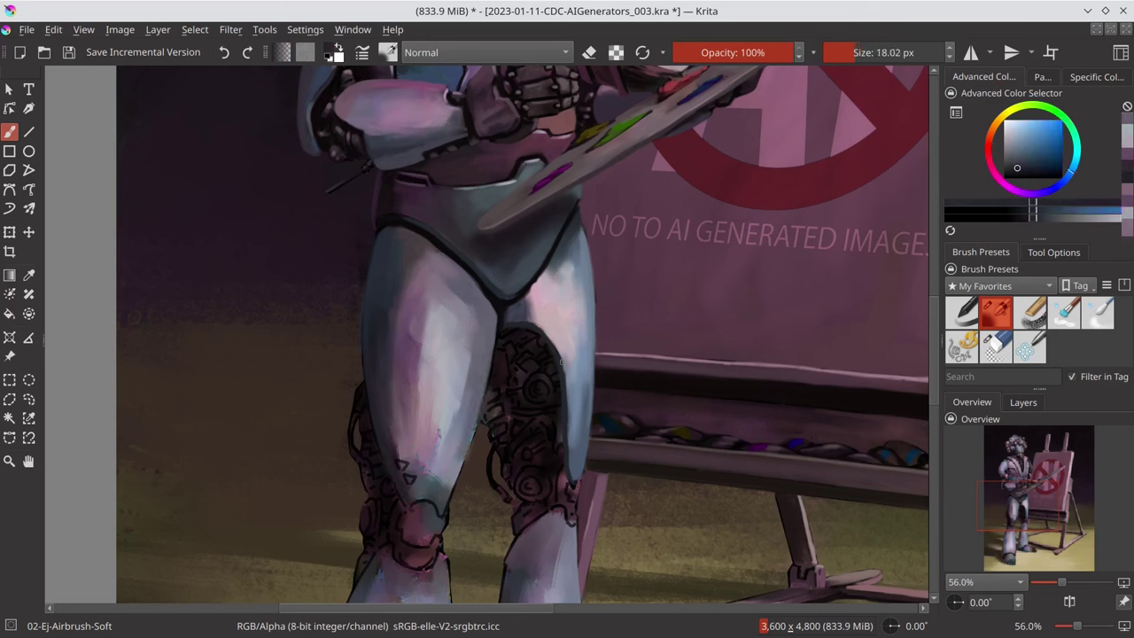
pyautogui.moveTo(408, 461); pyautogui.dragTo(426, 496)
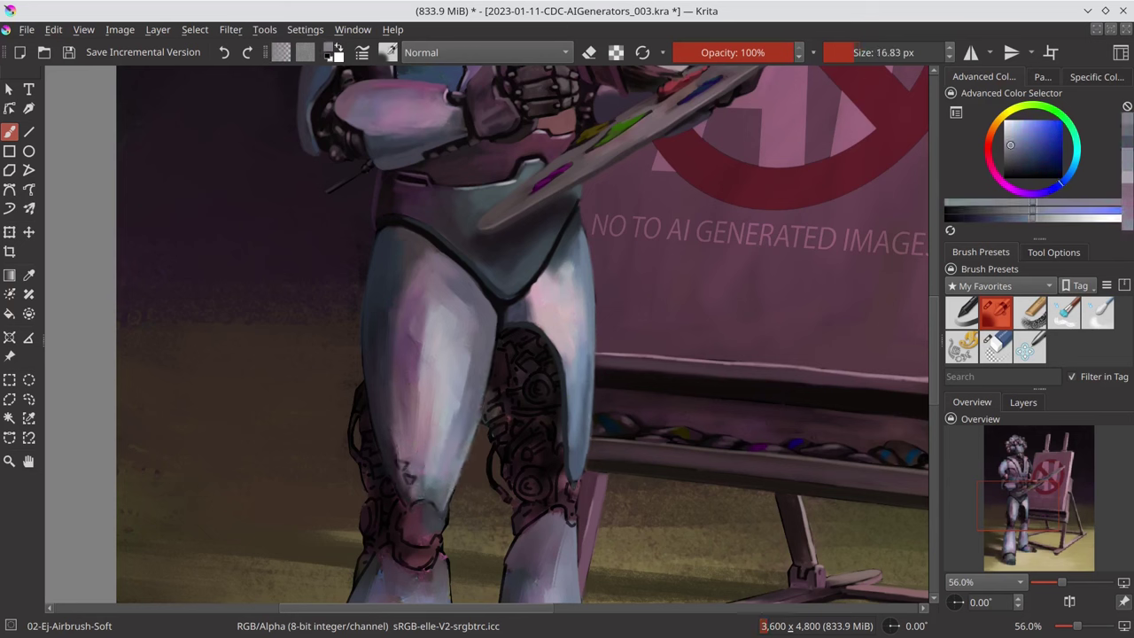
pyautogui.moveTo(501, 346)
pyautogui.keyDown('ctrl'); pyautogui.mouseDown()
pyautogui.moveTo(438, 485)
pyautogui.moveTo(439, 447)
pyautogui.mouseUp(); pyautogui.keyUp('ctrl')
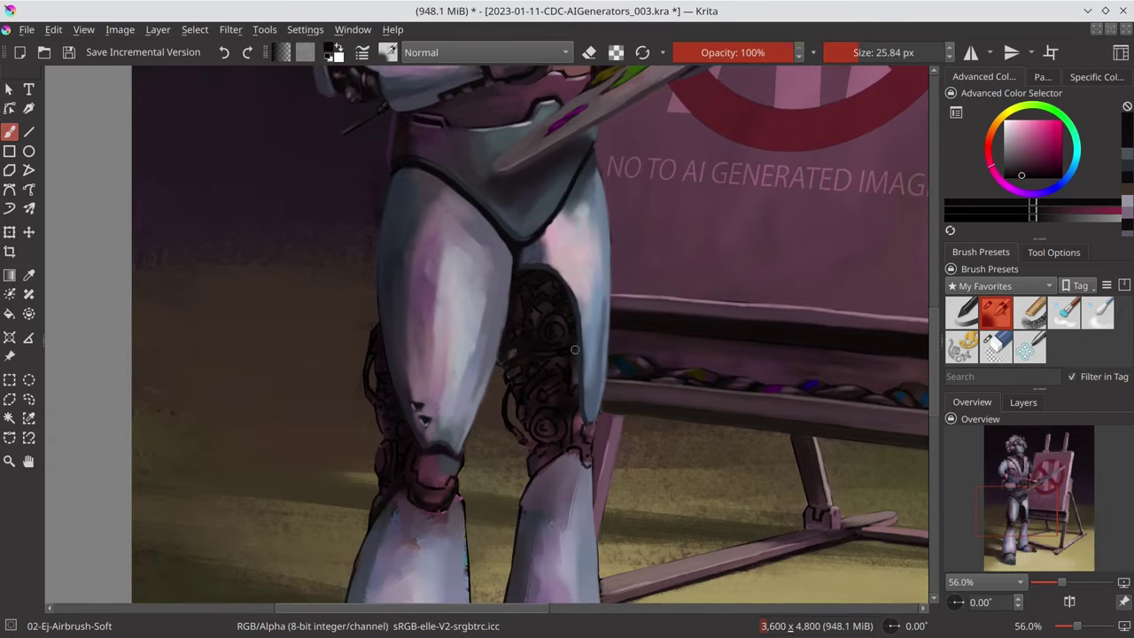
# - Reset the brush to Normal blending and refine leg colours with a smaller brush
pyautogui.hotkey('alt', 'shift', 'n')
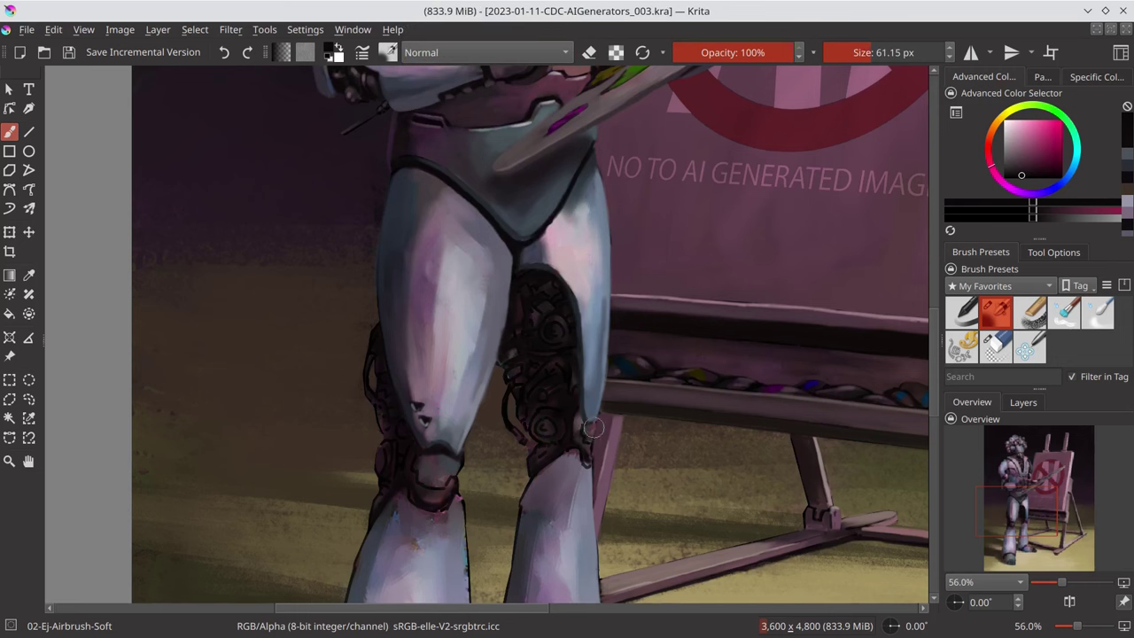
pyautogui.press('[')
pyautogui.press('[')
pyautogui.press('[')
pyautogui.keyDown('ctrl'); pyautogui.click(538, 408); pyautogui.keyUp('ctrl')
pyautogui.keyDown('ctrl'); pyautogui.click(574, 381); pyautogui.keyUp('ctrl')
pyautogui.press(']')
pyautogui.press(']')
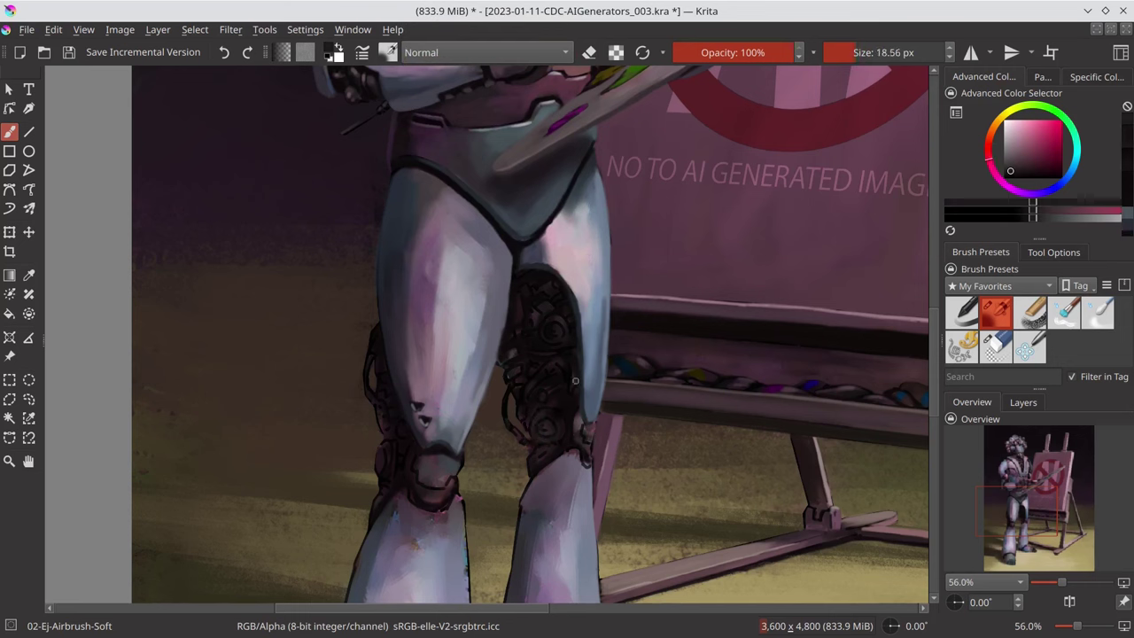
pyautogui.keyDown('ctrl'); pyautogui.click(499, 363); pyautogui.keyUp('ctrl')
pyautogui.press('[')
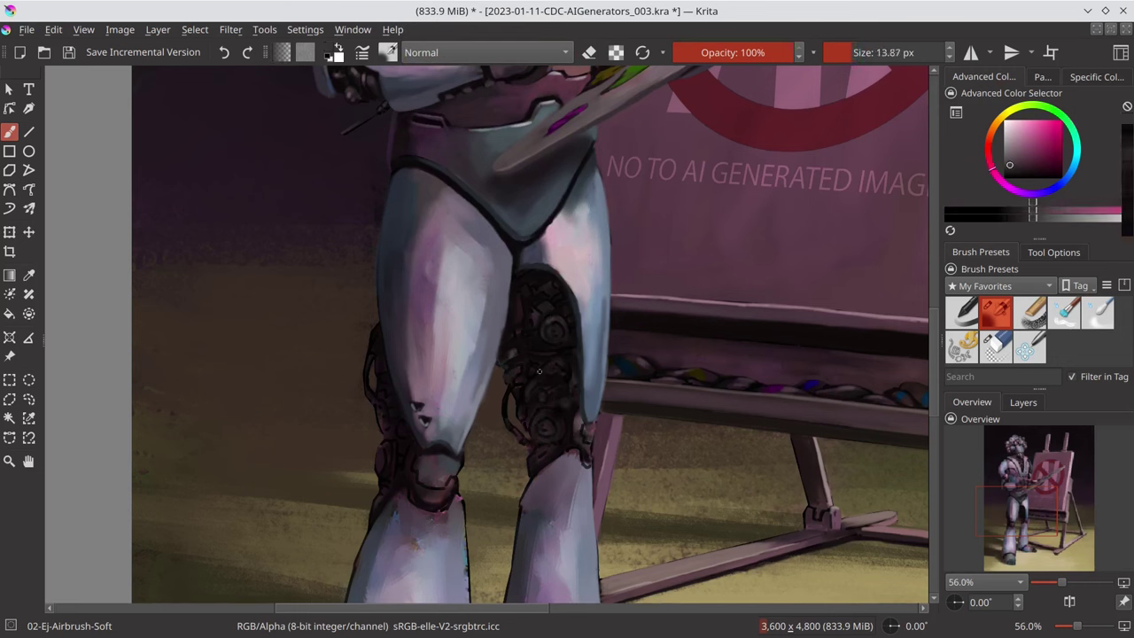
pyautogui.keyDown('ctrl'); pyautogui.click(554, 309); pyautogui.keyUp('ctrl')
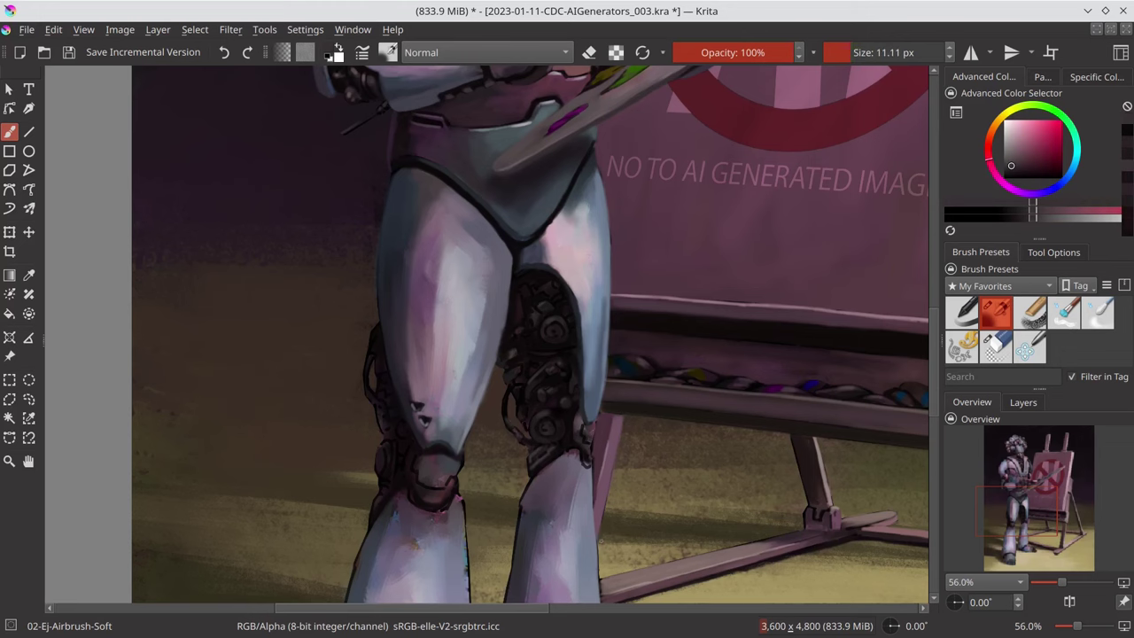
pyautogui.scroll(-5, 554, 309)
pyautogui.scroll(5, 574, 336)
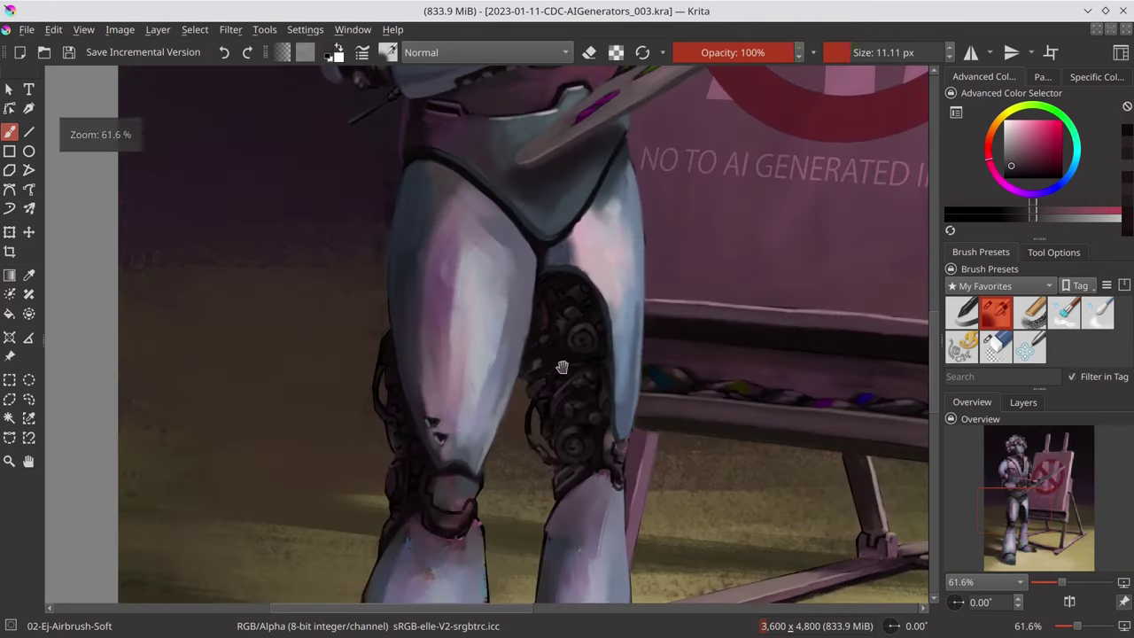
# - Sample knee and leg tones and touch up the knee mechanics with lighter shading
pyautogui.press(']')
pyautogui.keyDown('ctrl'); pyautogui.click(596, 404); pyautogui.keyUp('ctrl')
pyautogui.press(']')
pyautogui.keyDown('ctrl'); pyautogui.click(591, 422); pyautogui.keyUp('ctrl')
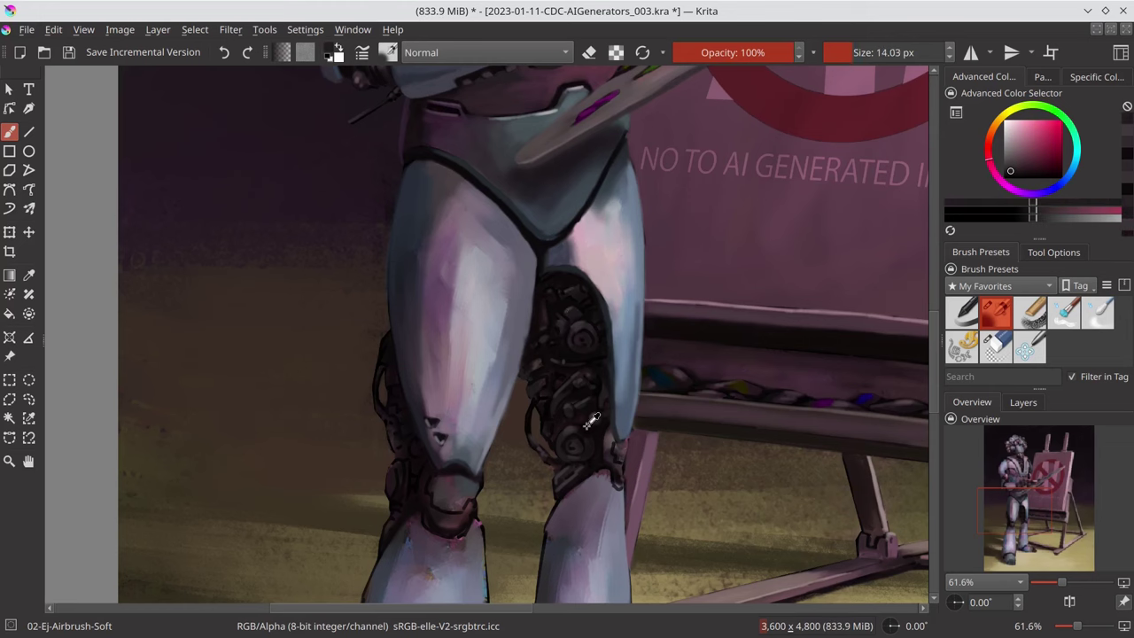
pyautogui.press('[')
pyautogui.keyDown('ctrl'); pyautogui.click(419, 446); pyautogui.keyUp('ctrl')
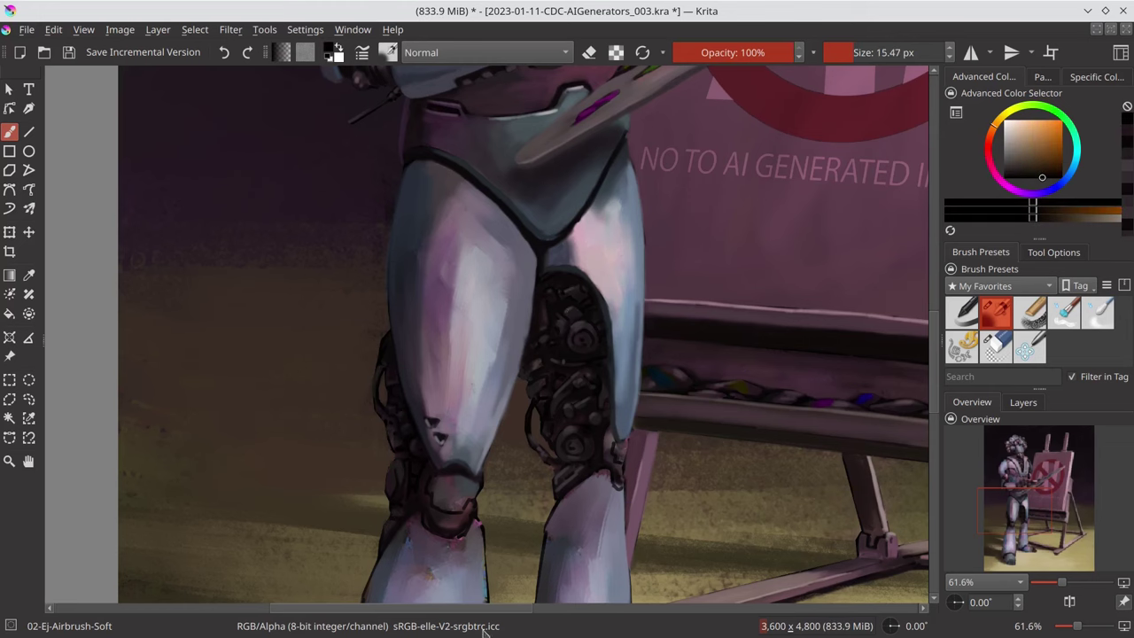
pyautogui.press('[')
pyautogui.keyDown('ctrl'); pyautogui.click(419, 395); pyautogui.keyUp('ctrl')
pyautogui.scroll(-3, 523, 336)
pyautogui.press('-')
pyautogui.press(']')
pyautogui.press(']')
pyautogui.press(']')
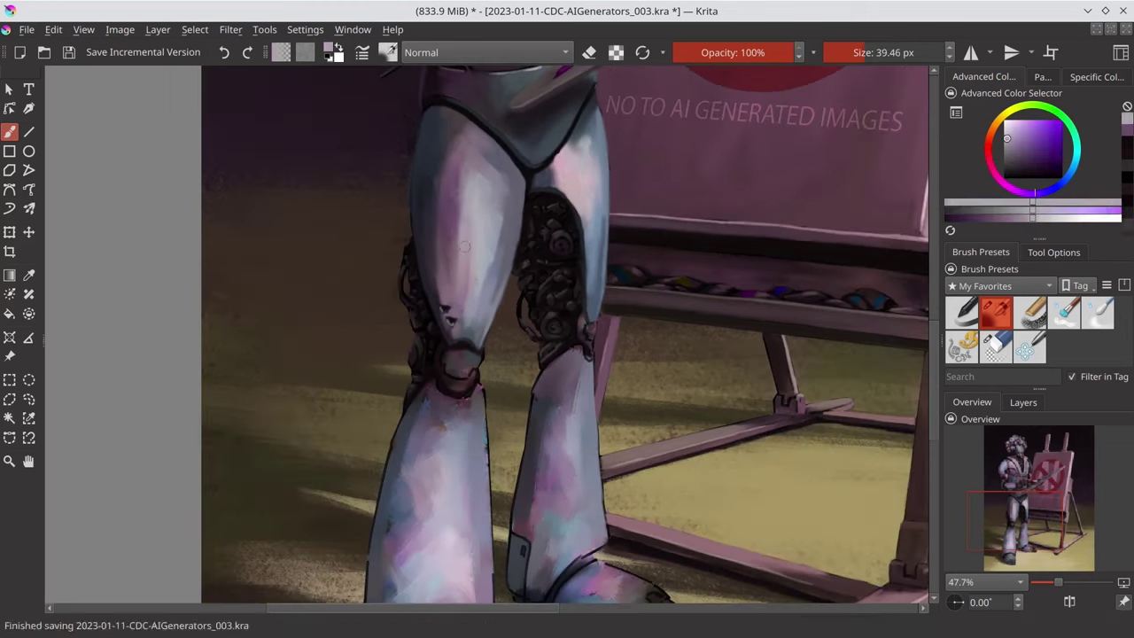
# - Add a colour-adjustment curves Filter Layer above the painting
pyautogui.press('2')
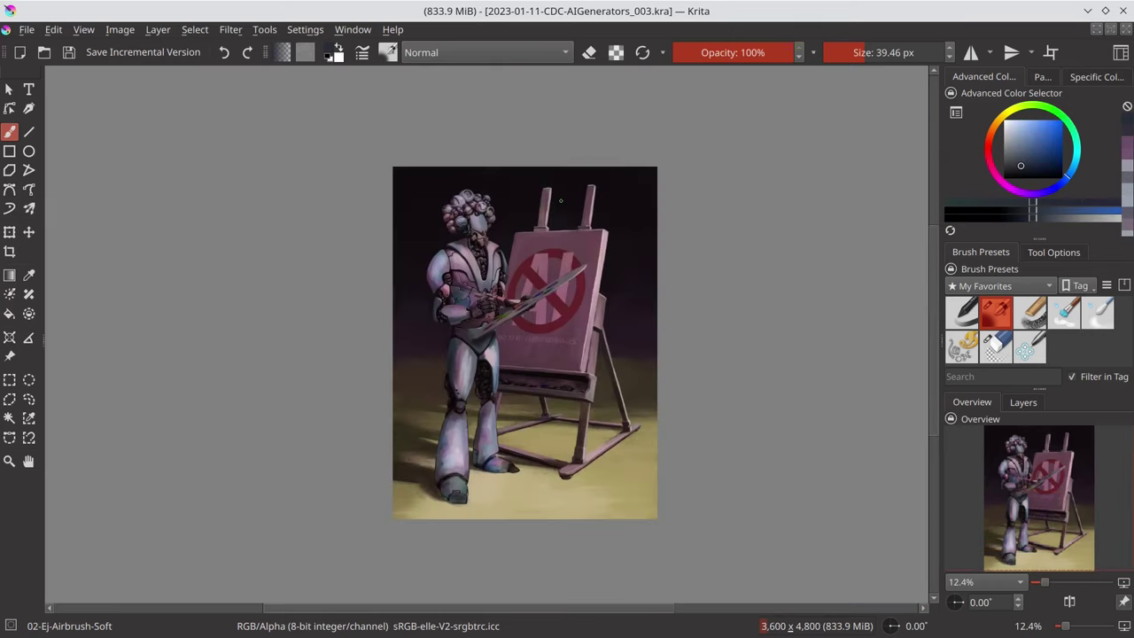
pyautogui.click(1023, 402)
pyautogui.click(971, 603)
pyautogui.click(988, 448)
pyautogui.click(745, 179)
pyautogui.click(729, 476)
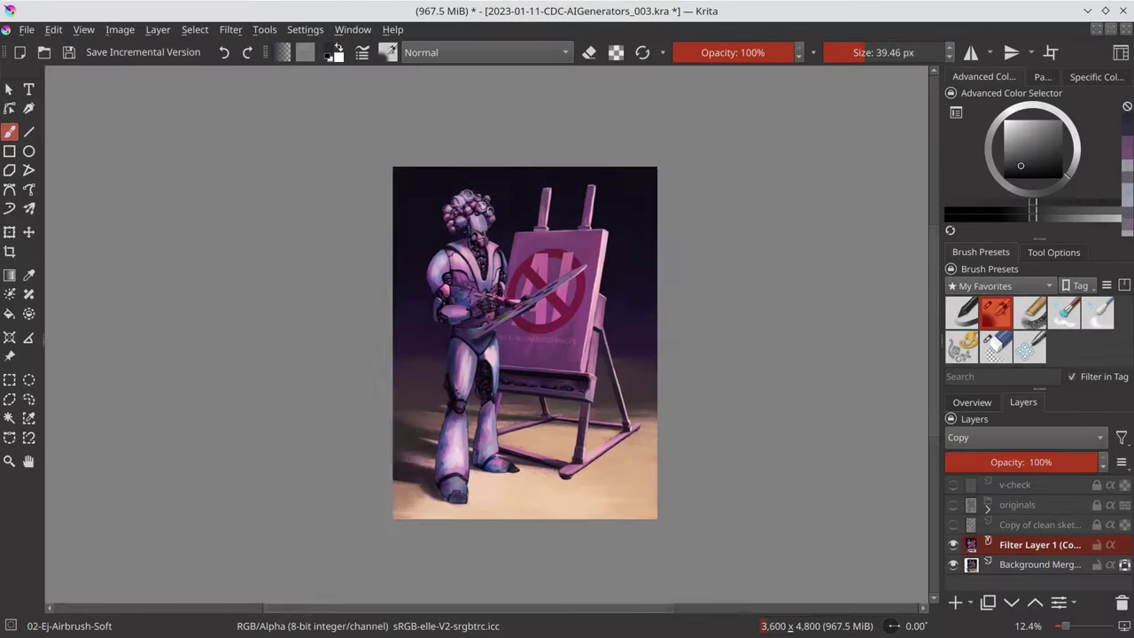
# - Bend Filter Layer 1's curve to adjust contrast, save, and select Background Merged
pyautogui.rightClick(1038, 545)
pyautogui.press('F3')
pyautogui.click(602, 457)
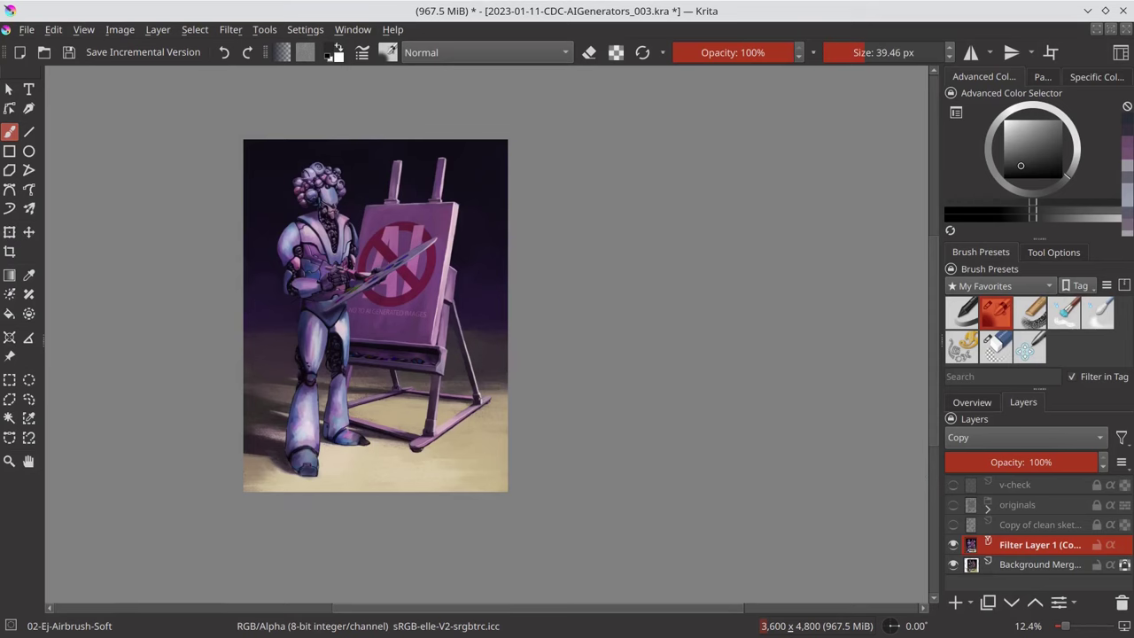
pyautogui.press('F3')
pyautogui.click(601, 456)
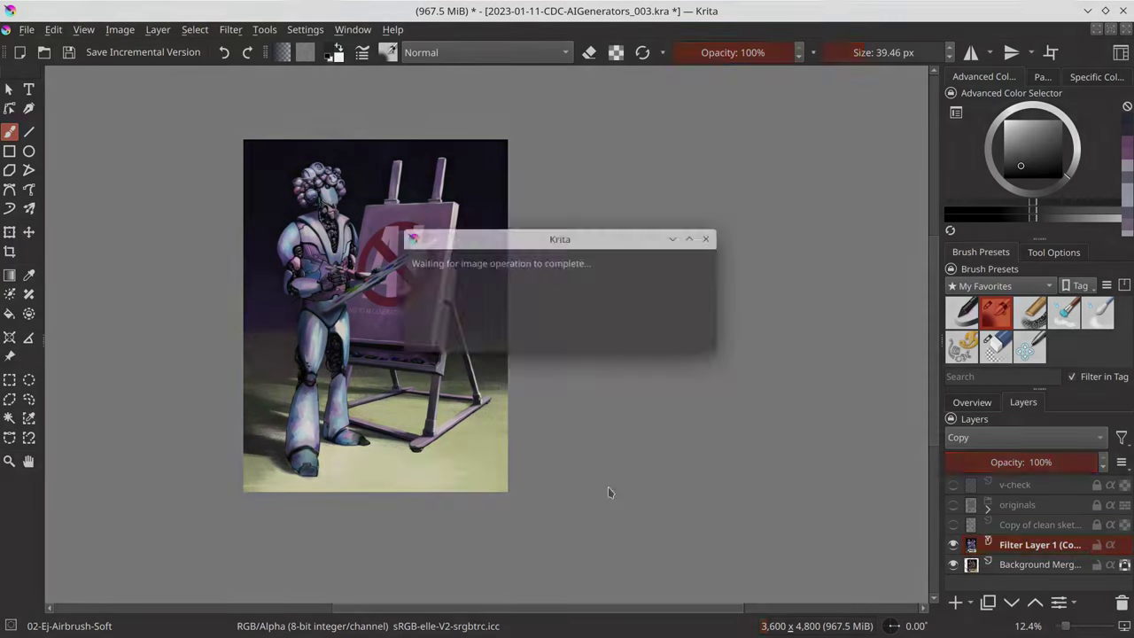
pyautogui.press('F3')
pyautogui.moveTo(564, 278); pyautogui.dragTo(552, 293)
pyautogui.click(602, 458)
pyautogui.hotkey('ctrl', 's')
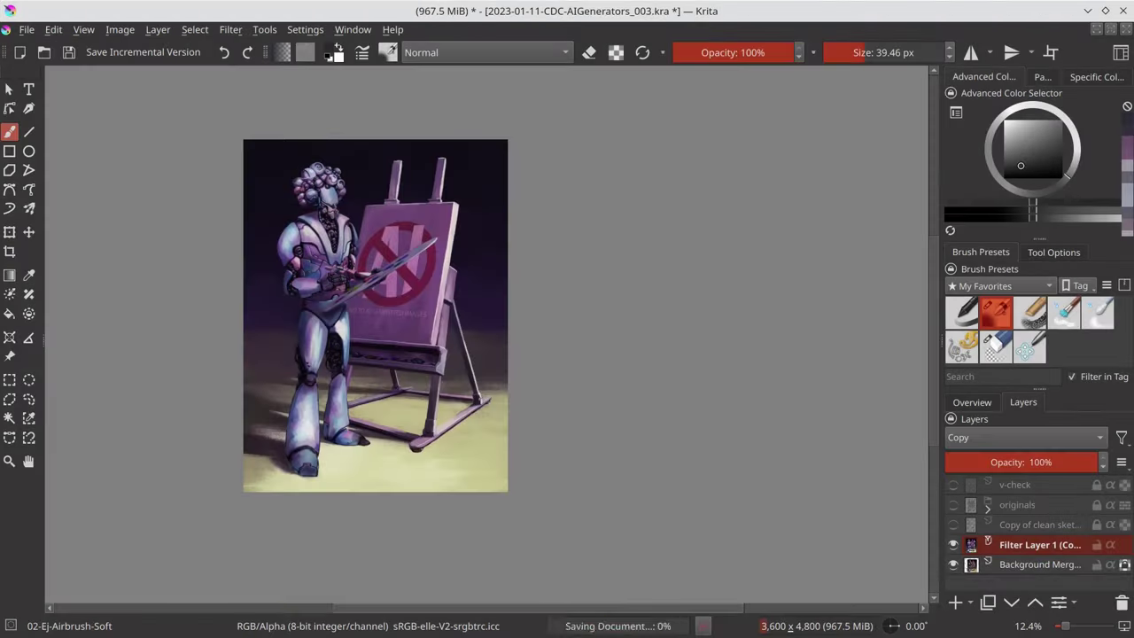
pyautogui.press('pagedown')
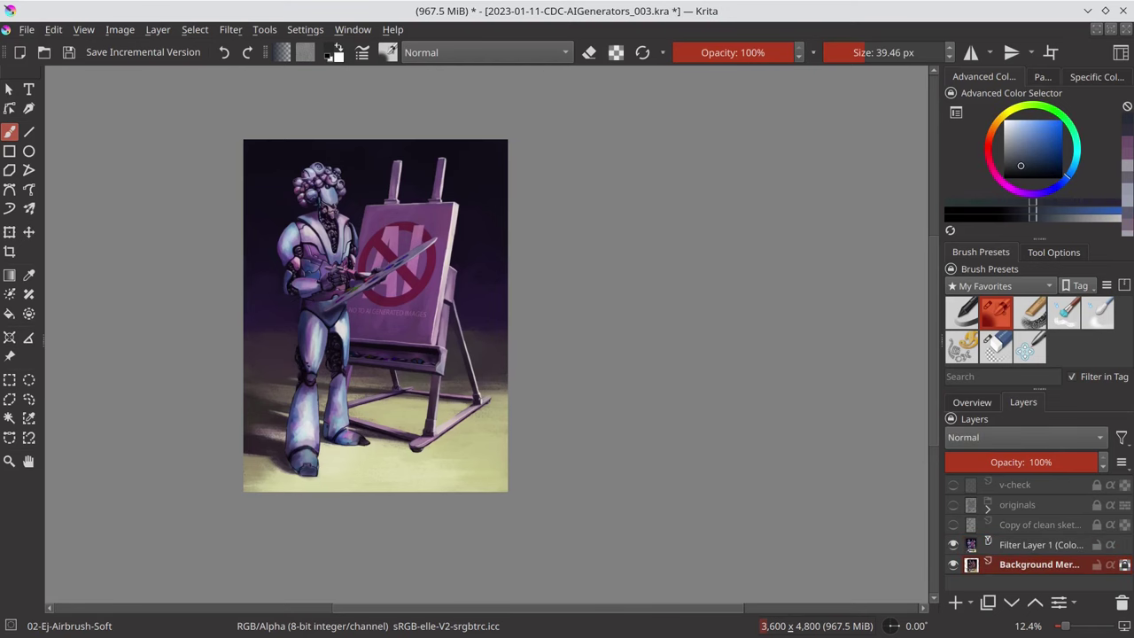
# - Sample bluish-grey and airbrush the left lower leg smoother and lighter
pyautogui.scroll(4, 289, 398)
pyautogui.keyDown('ctrl'); pyautogui.click(344, 346); pyautogui.keyUp('ctrl')
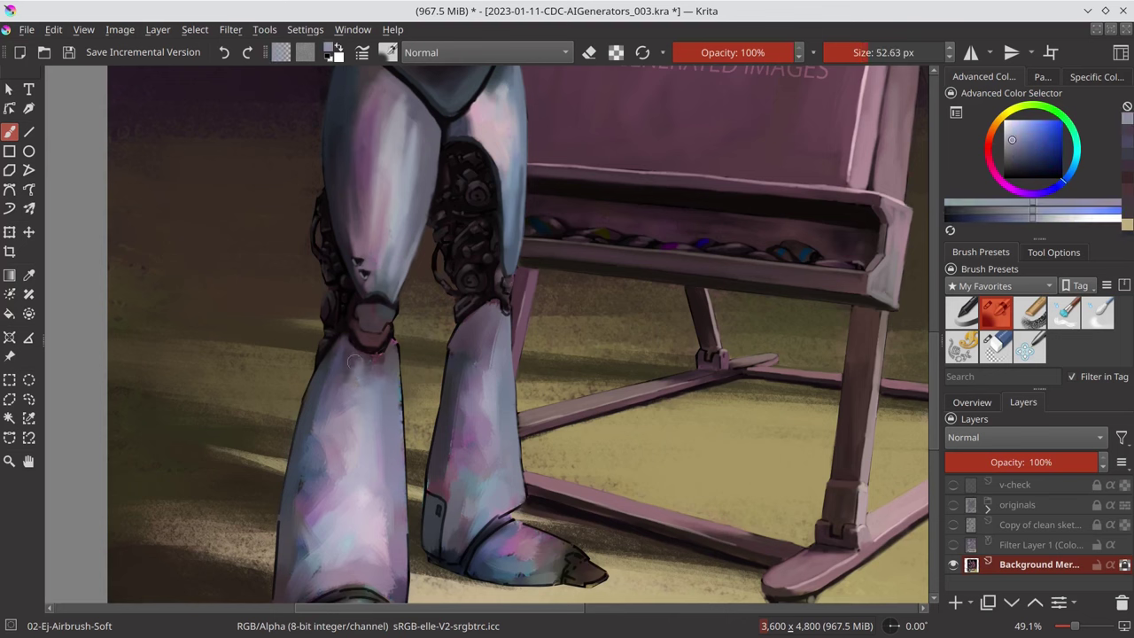
pyautogui.scroll(-2, 372, 372)
pyautogui.moveTo(411, 377); pyautogui.dragTo(410, 487)
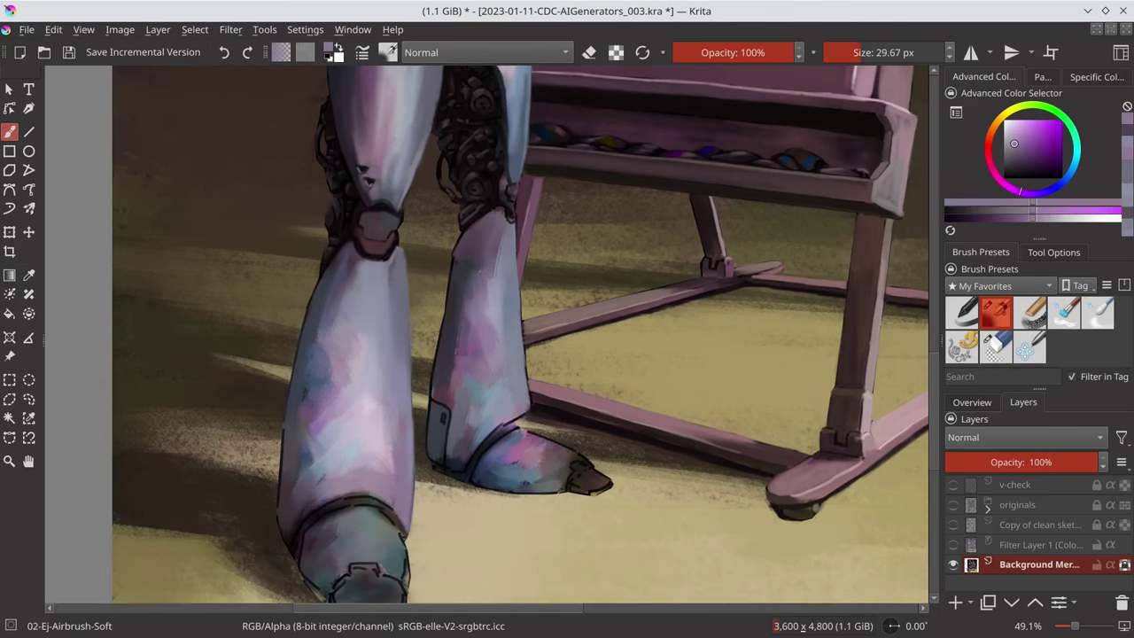
pyautogui.moveTo(283, 425); pyautogui.dragTo(283, 505)
pyautogui.moveTo(301, 301); pyautogui.dragTo(312, 390)
# - Sample darker and pink leg tones and repaint the knee joint area
pyautogui.keyDown('ctrl'); pyautogui.click(387, 432); pyautogui.keyUp('ctrl')
pyautogui.keyDown('ctrl'); pyautogui.click(425, 517); pyautogui.keyUp('ctrl')
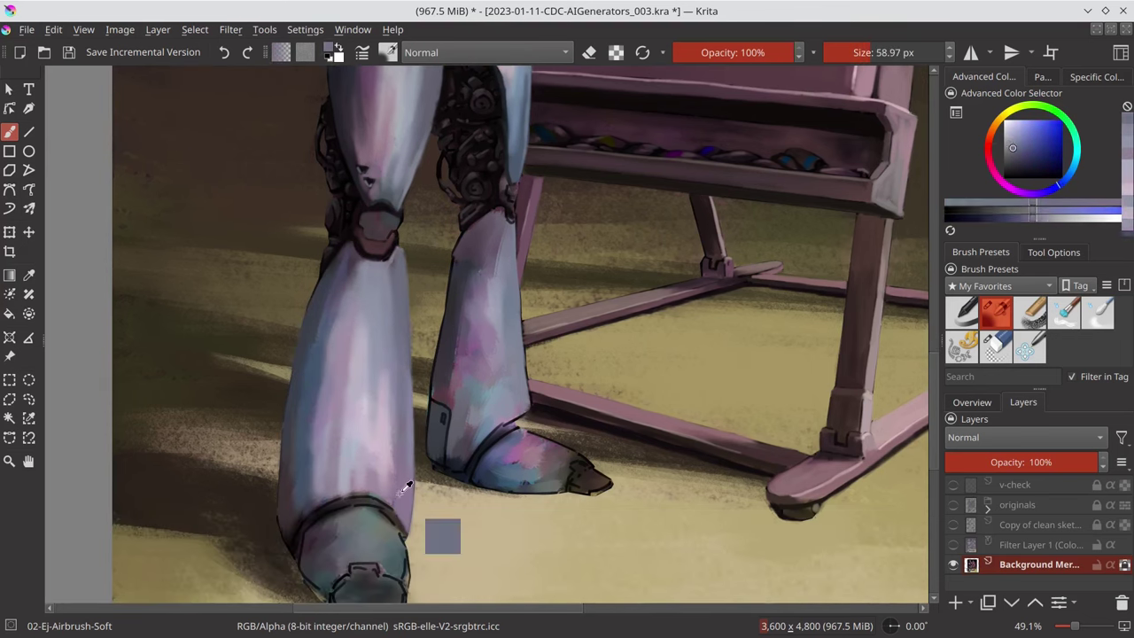
pyautogui.moveTo(407, 312); pyautogui.dragTo(407, 383)
pyautogui.keyDown('shift'); pyautogui.moveTo(442, 299); pyautogui.dragTo(425, 300); pyautogui.keyUp('shift')
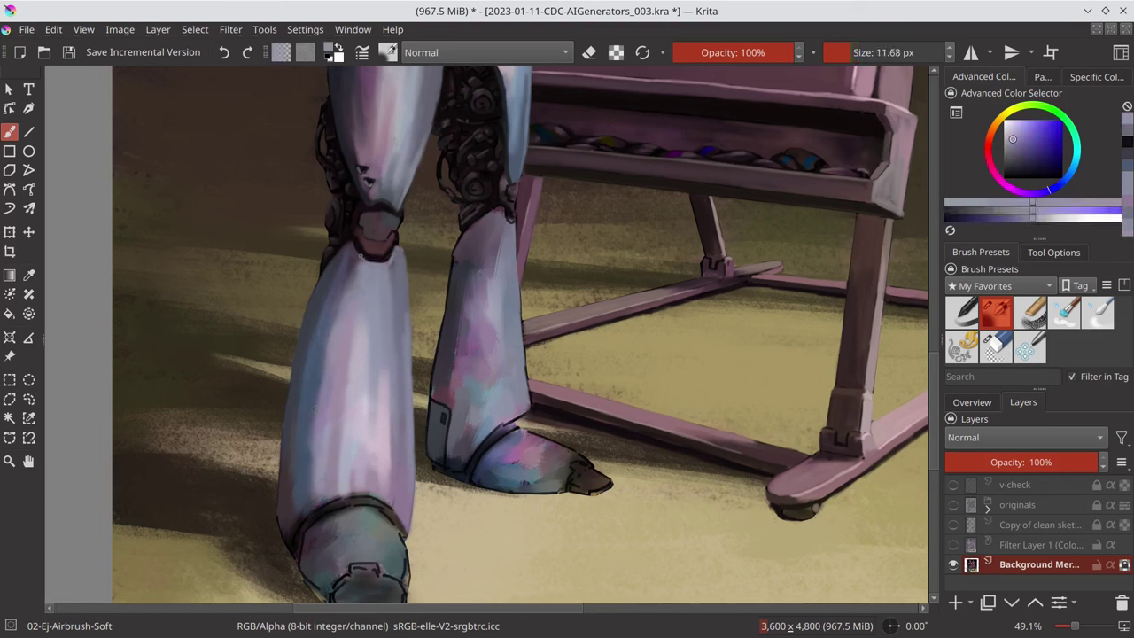
pyautogui.keyDown('ctrl'); pyautogui.click(372, 244); pyautogui.keyUp('ctrl')
pyautogui.moveTo(403, 212); pyautogui.dragTo(440, 263)
pyautogui.moveTo(505, 188)
pyautogui.keyDown('shift'); pyautogui.mouseDown()
pyautogui.moveTo(520, 189)
pyautogui.moveTo(510, 188)
pyautogui.mouseUp(); pyautogui.keyUp('shift')
pyautogui.keyDown('ctrl'); pyautogui.click(520, 189); pyautogui.keyUp('ctrl')
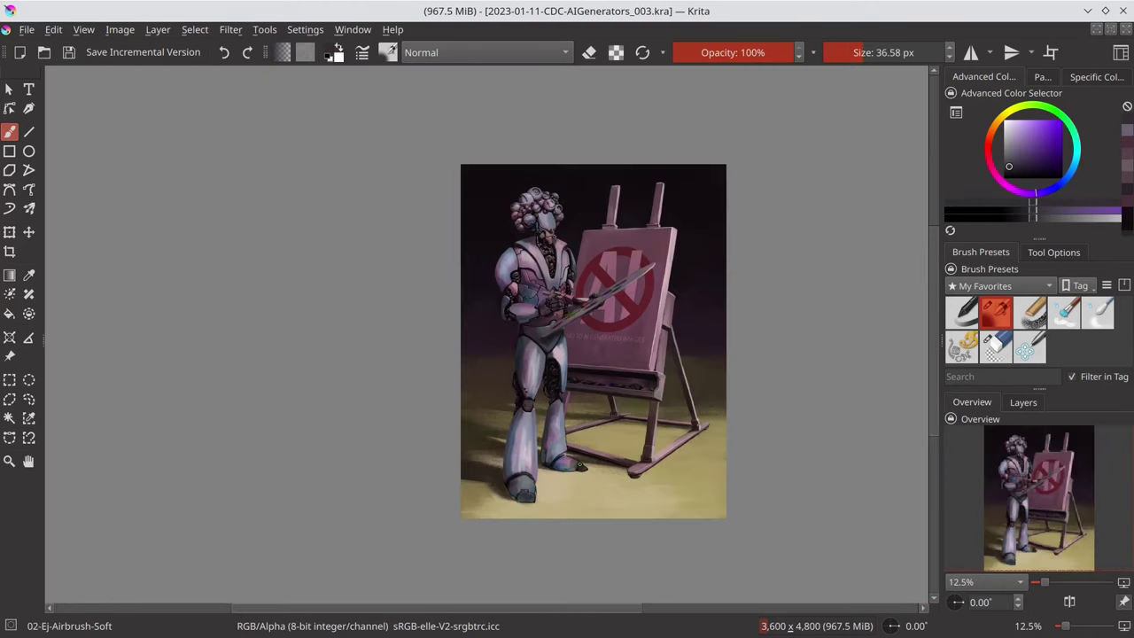
# - Zoom in on the feet and paint light cyan strokes on the left shin, undoing a stray stroke
pyautogui.scroll(5, 581, 466)
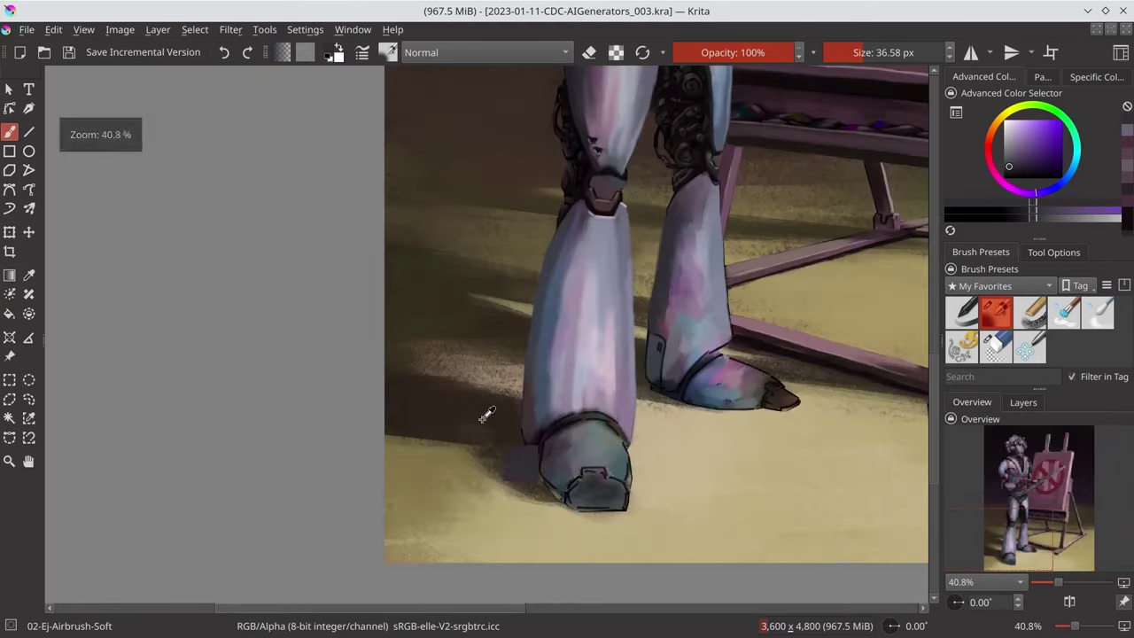
pyautogui.scroll(3, 481, 413)
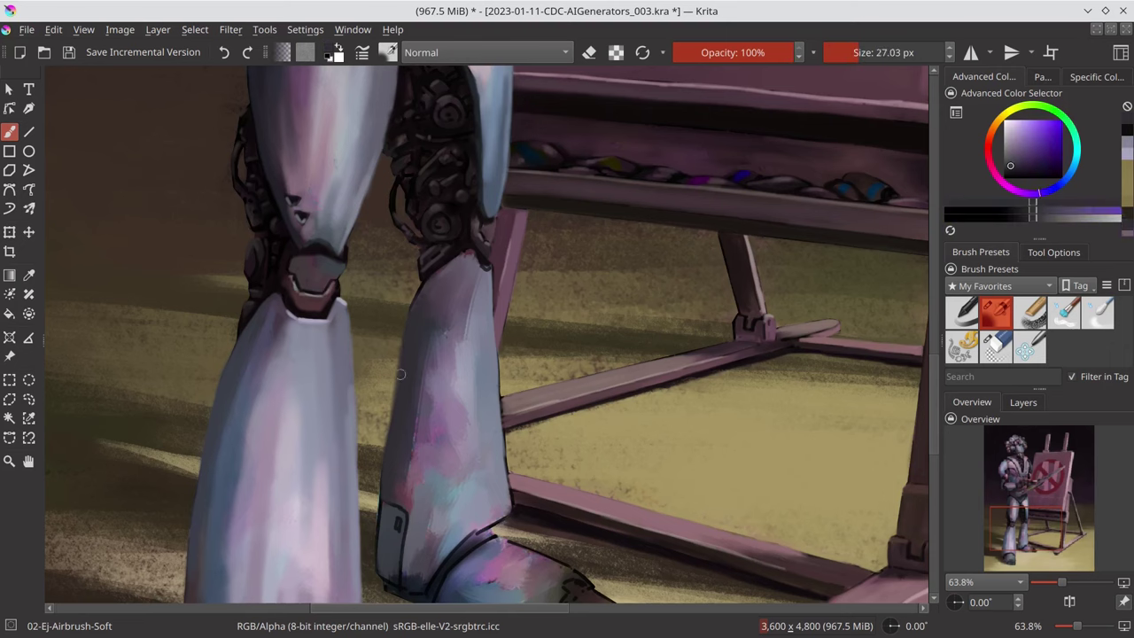
pyautogui.scroll(-1, 530, 309)
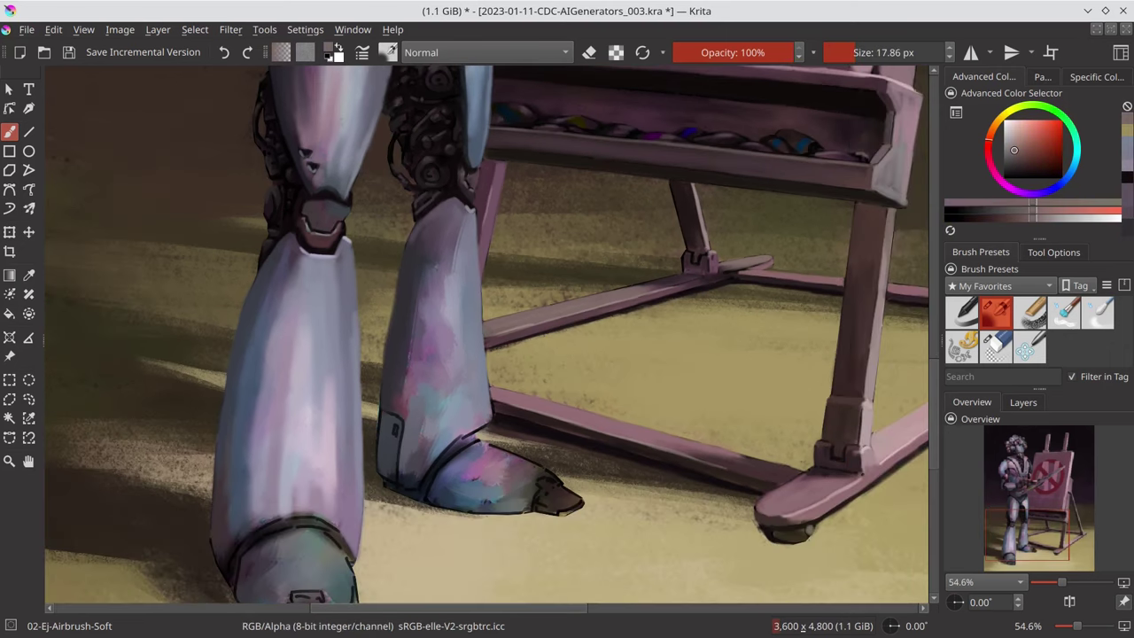
pyautogui.moveTo(416, 399); pyautogui.dragTo(483, 434)
pyautogui.moveTo(412, 470)
pyautogui.mouseDown()
pyautogui.moveTo(421, 345)
pyautogui.moveTo(459, 226)
pyautogui.mouseUp()
pyautogui.hotkey('ctrl', 'z')
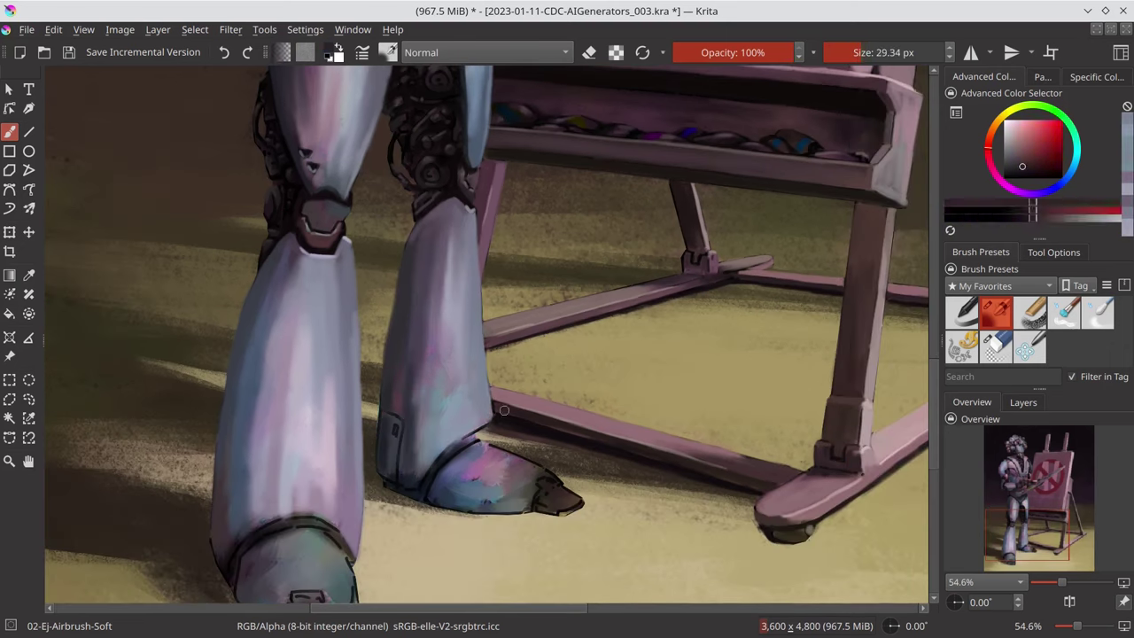
# - Outline the shin edge with a darker sampled tone and a smaller brush
pyautogui.moveTo(274, 524); pyautogui.dragTo(230, 462)
pyautogui.keyDown('ctrl'); pyautogui.click(182, 525); pyautogui.keyUp('ctrl')
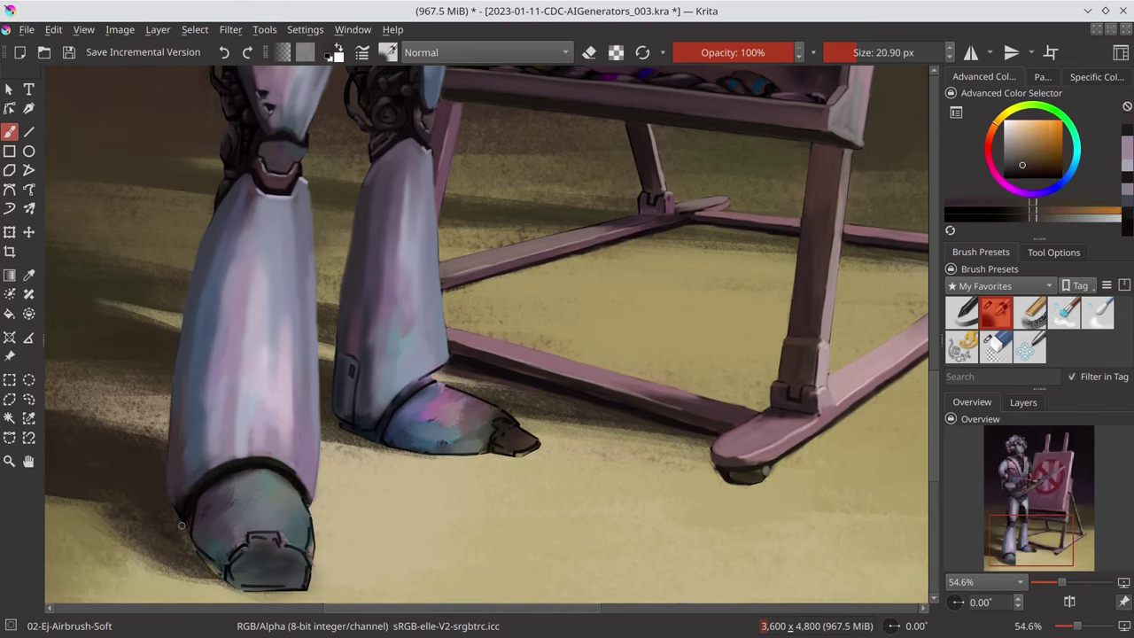
pyautogui.keyDown('ctrl'); pyautogui.click(390, 415); pyautogui.keyUp('ctrl')
pyautogui.press('[')
pyautogui.moveTo(352, 355); pyautogui.dragTo(356, 424)
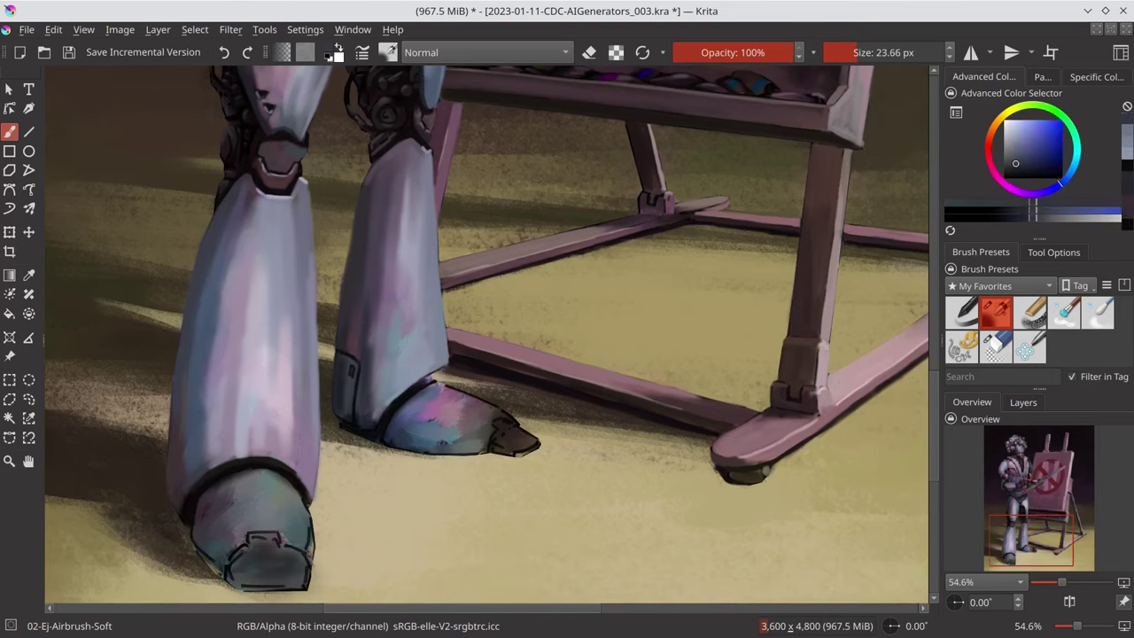
# - Repaint the foot in light lavender and add a grey-cyan shadow under the back foot
pyautogui.keyDown('ctrl'); pyautogui.click(257, 496); pyautogui.keyUp('ctrl')
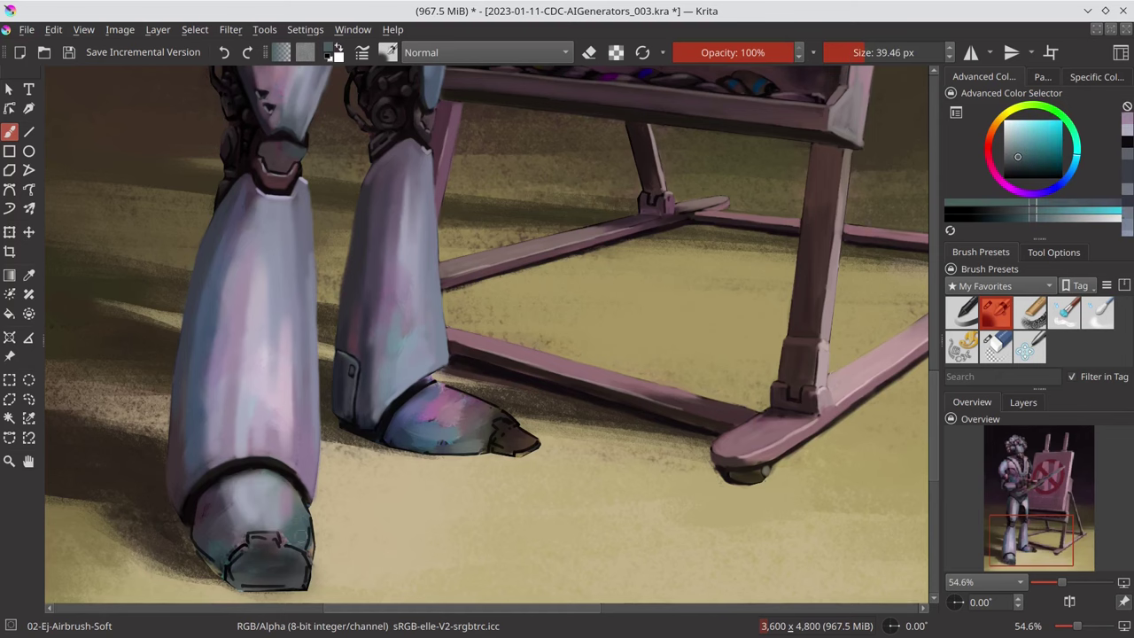
pyautogui.press(']')
pyautogui.press(']')
pyautogui.press(']')
pyautogui.moveTo(438, 390); pyautogui.dragTo(509, 416)
pyautogui.press('[')
pyautogui.press('[')
pyautogui.press('[')
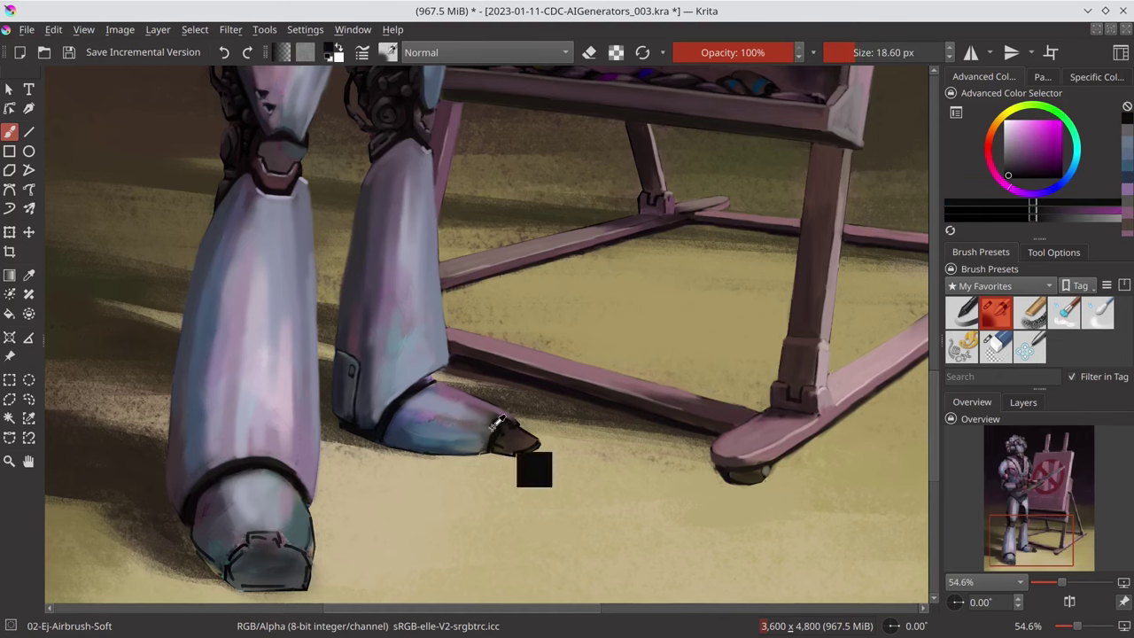
pyautogui.keyDown('ctrl'); pyautogui.click(483, 443); pyautogui.keyUp('ctrl')
pyautogui.moveTo(390, 450); pyautogui.dragTo(528, 455)
# - Outline the bottom of the front foot in dark purple and smooth its shoe sole
pyautogui.moveTo(443, 355); pyautogui.dragTo(575, 279)
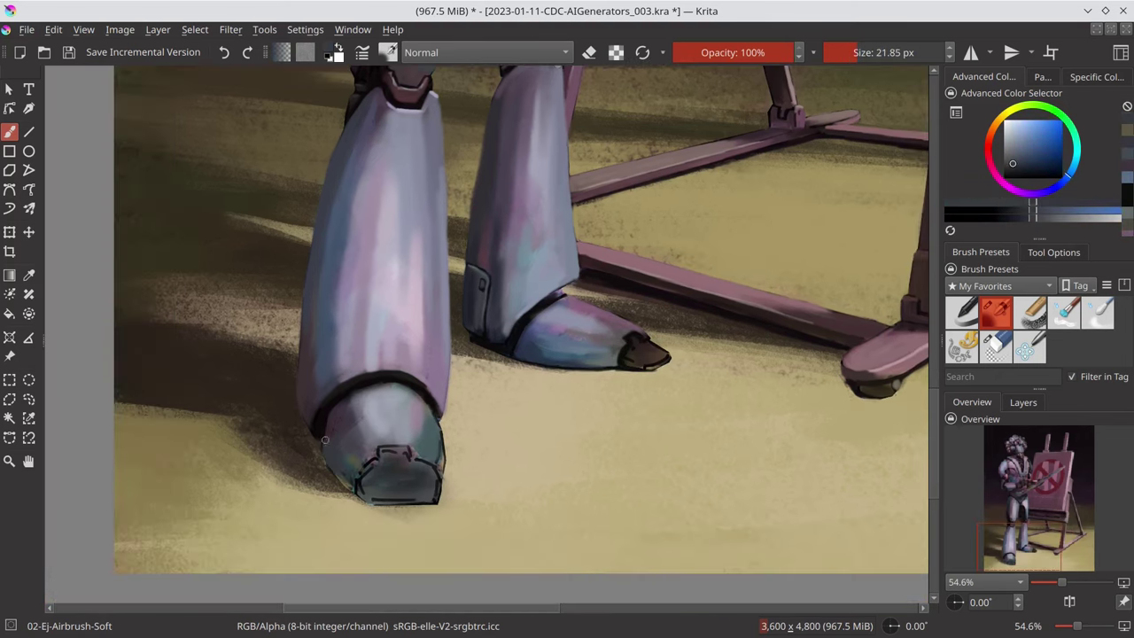
pyautogui.keyDown('ctrl'); pyautogui.click(460, 456); pyautogui.keyUp('ctrl')
pyautogui.press('[')
pyautogui.press('[')
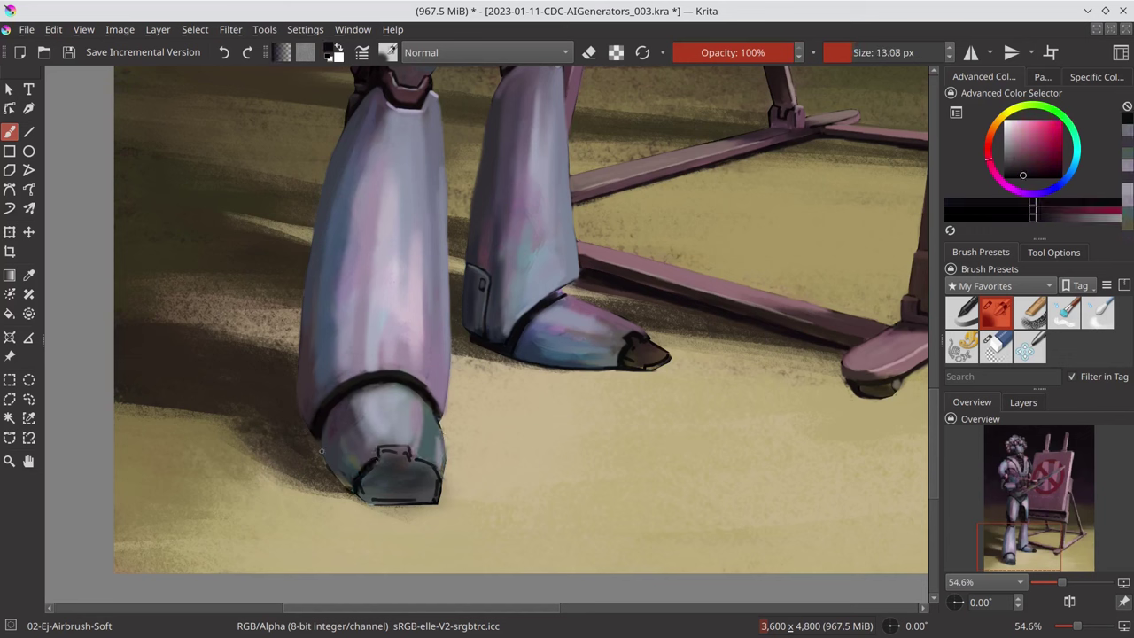
pyautogui.moveTo(354, 465); pyautogui.dragTo(434, 505)
pyautogui.press(']')
pyautogui.press(']')
pyautogui.press(']')
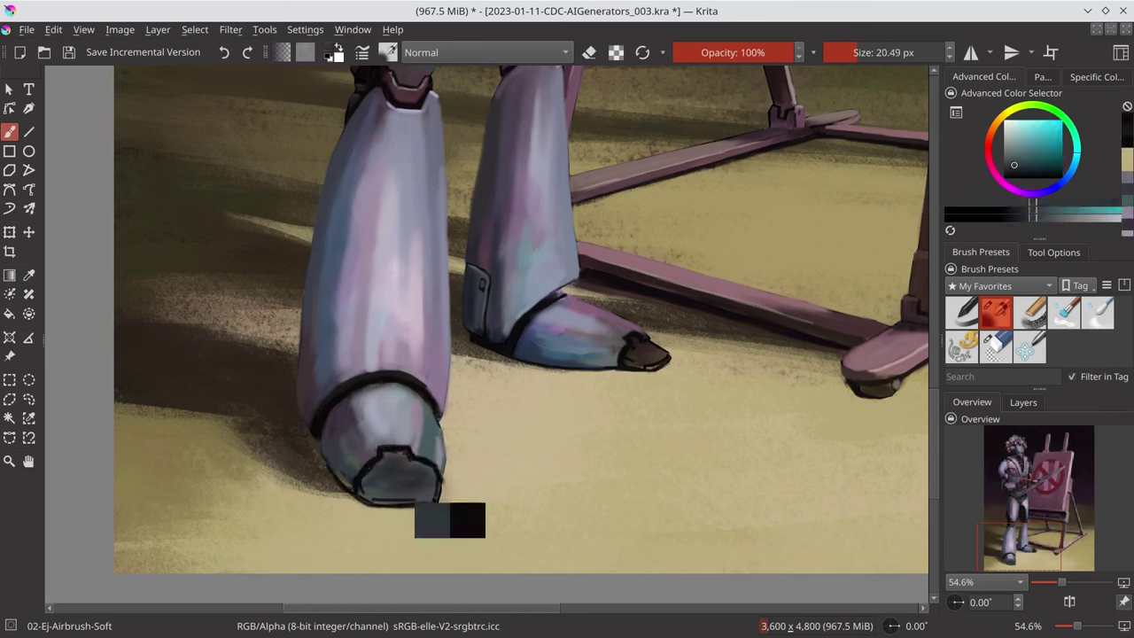
pyautogui.keyDown('ctrl'); pyautogui.click(428, 498); pyautogui.keyUp('ctrl')
pyautogui.moveTo(377, 478); pyautogui.dragTo(430, 491)
# - Sample reddish-brown tones from the shoe tip, then fit the whole painting in view
pyautogui.press('[')
pyautogui.press('[')
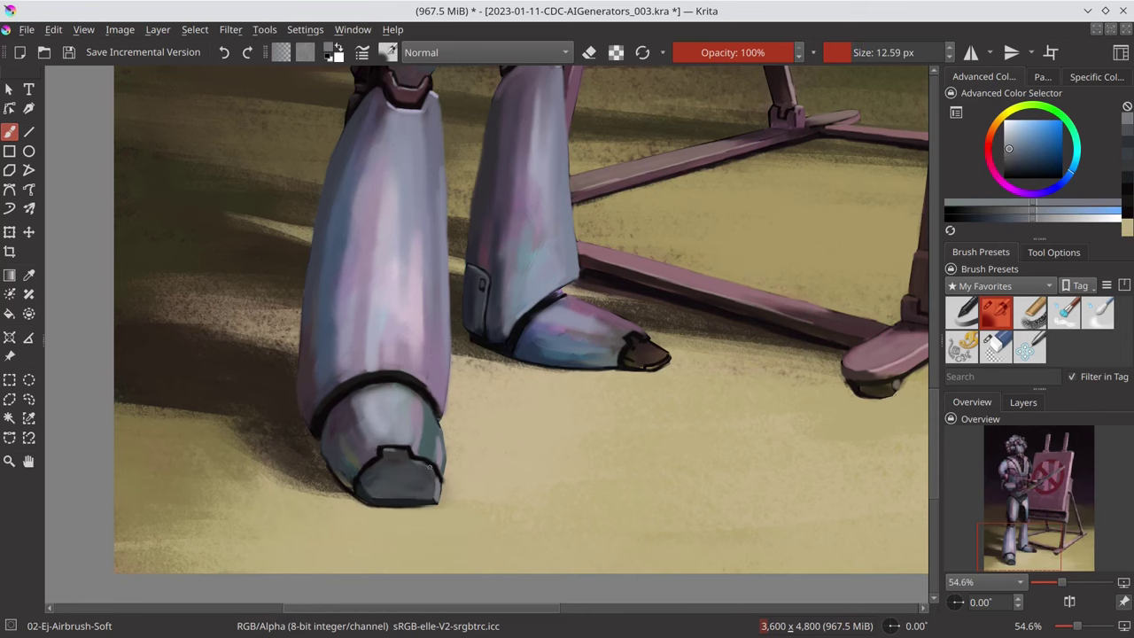
pyautogui.keyDown('ctrl'); pyautogui.click(633, 337); pyautogui.keyUp('ctrl')
pyautogui.keyDown('ctrl'); pyautogui.click(644, 360); pyautogui.keyUp('ctrl')
pyautogui.press(']')
pyautogui.press(']')
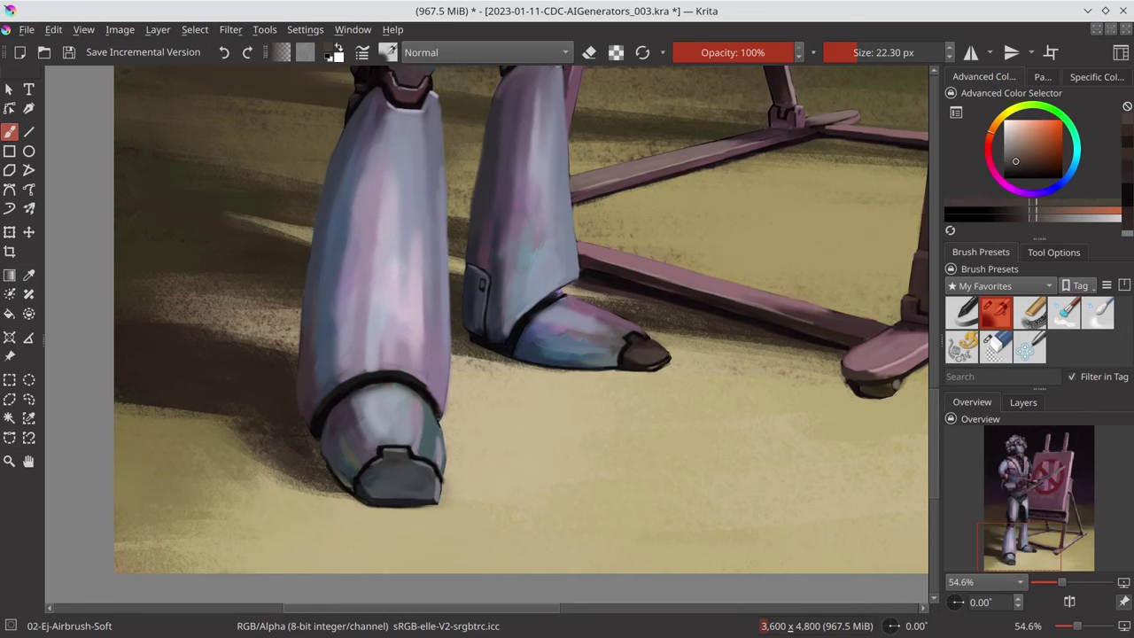
pyautogui.keyDown('ctrl'); pyautogui.click(668, 357); pyautogui.keyUp('ctrl')
pyautogui.press('[')
pyautogui.press('[')
pyautogui.press('-')
pyautogui.press('-')
pyautogui.press('-')
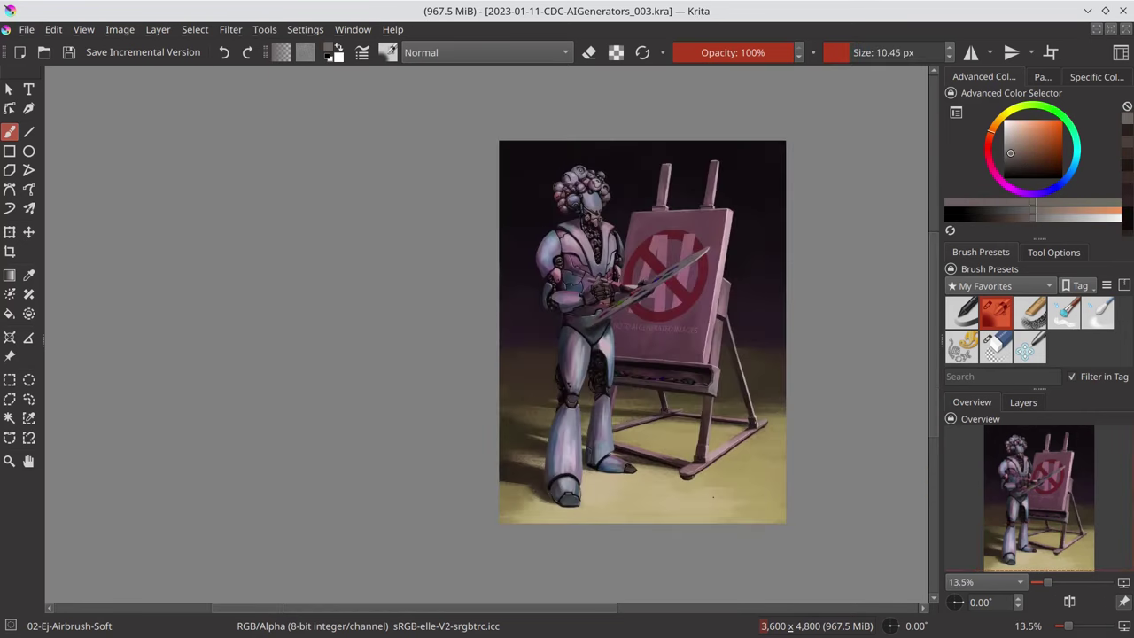
# - Airbrush orange Color Dodge glow over the feet, floor, chest and the easel's right edge and leg
pyautogui.moveTo(594, 496)
pyautogui.mouseDown()
pyautogui.moveTo(771, 496)
pyautogui.moveTo(620, 462)
pyautogui.moveTo(609, 416)
pyautogui.mouseUp()
pyautogui.moveTo(564, 249)
pyautogui.mouseDown()
pyautogui.moveTo(580, 240)
pyautogui.moveTo(562, 268)
pyautogui.mouseUp()
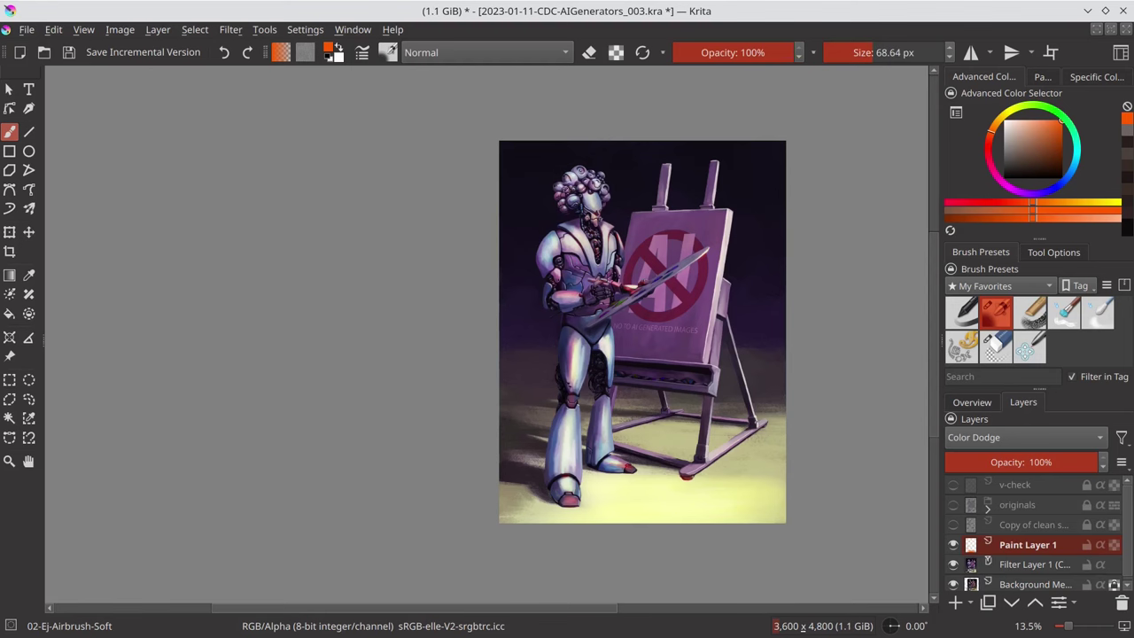
pyautogui.moveTo(563, 189); pyautogui.dragTo(584, 189)
pyautogui.moveTo(725, 217); pyautogui.dragTo(740, 452)
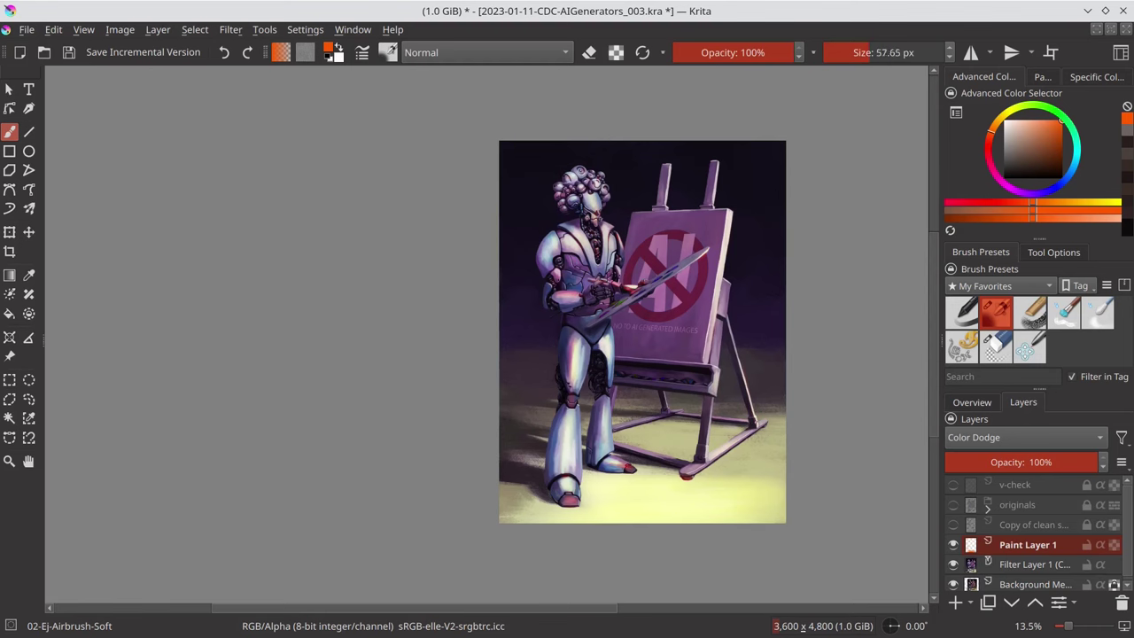